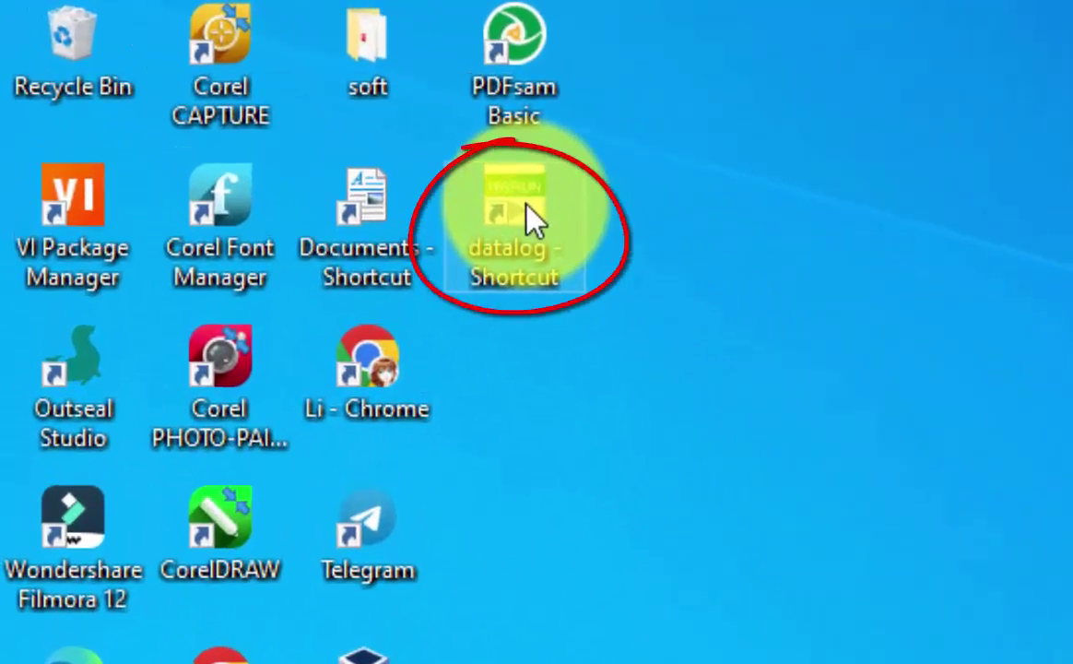
Launch the datalog project from the desktop and go from the five-sensor temperature graph to the history table page.
double_click(530, 208)
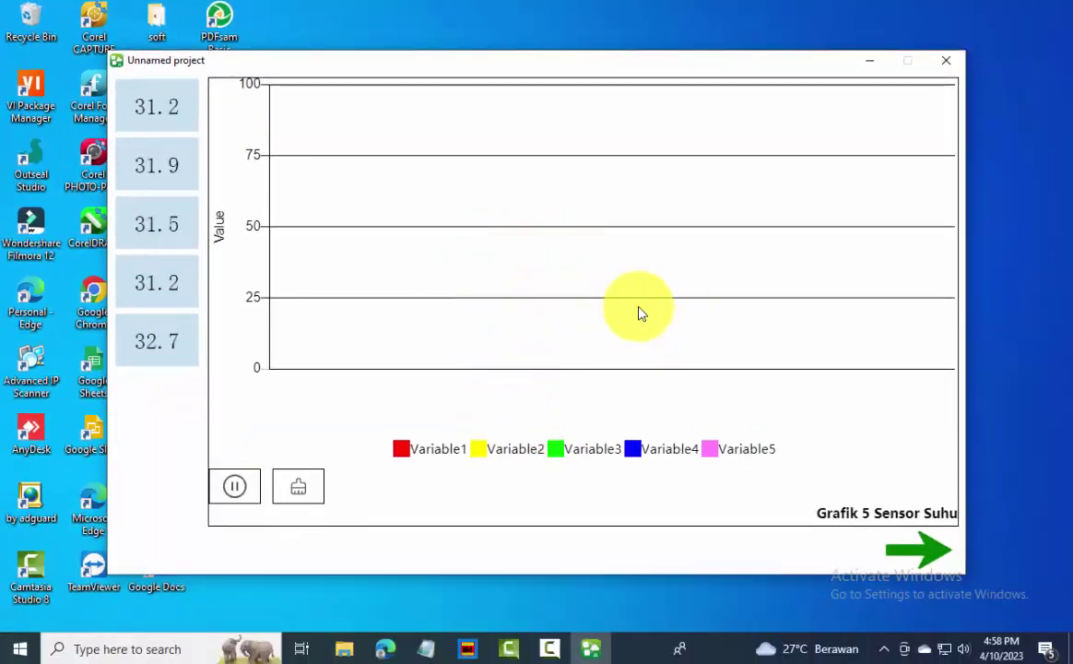
click(924, 550)
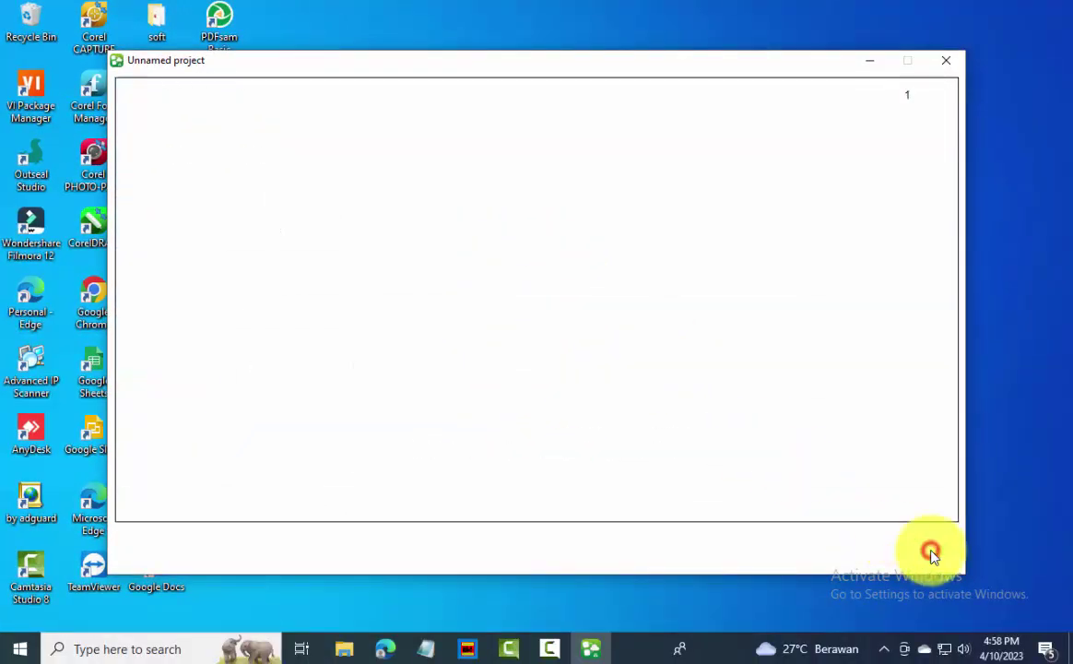
click(918, 549)
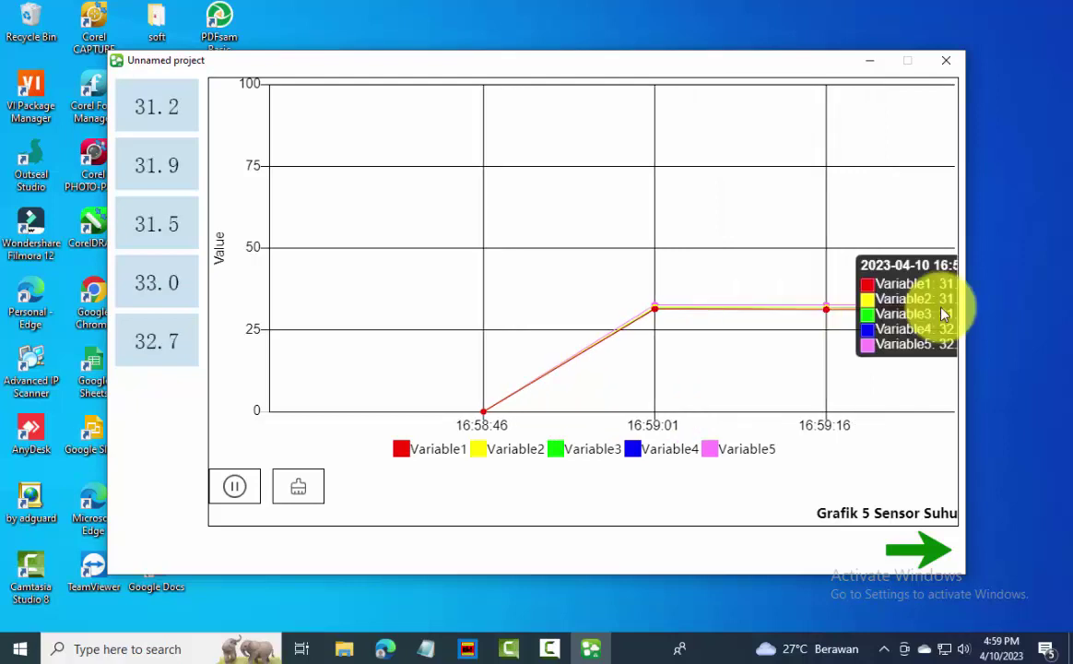
click(945, 552)
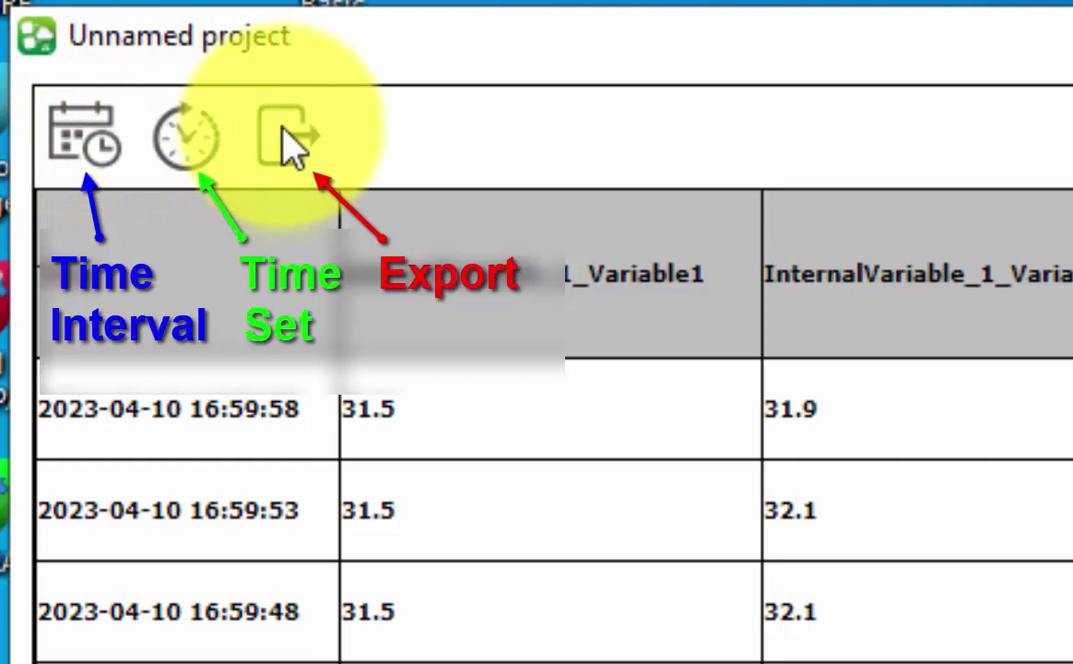
Set the minutes of the history table's End Time to 1 in the Time Interval filter and apply it.
click(100, 138)
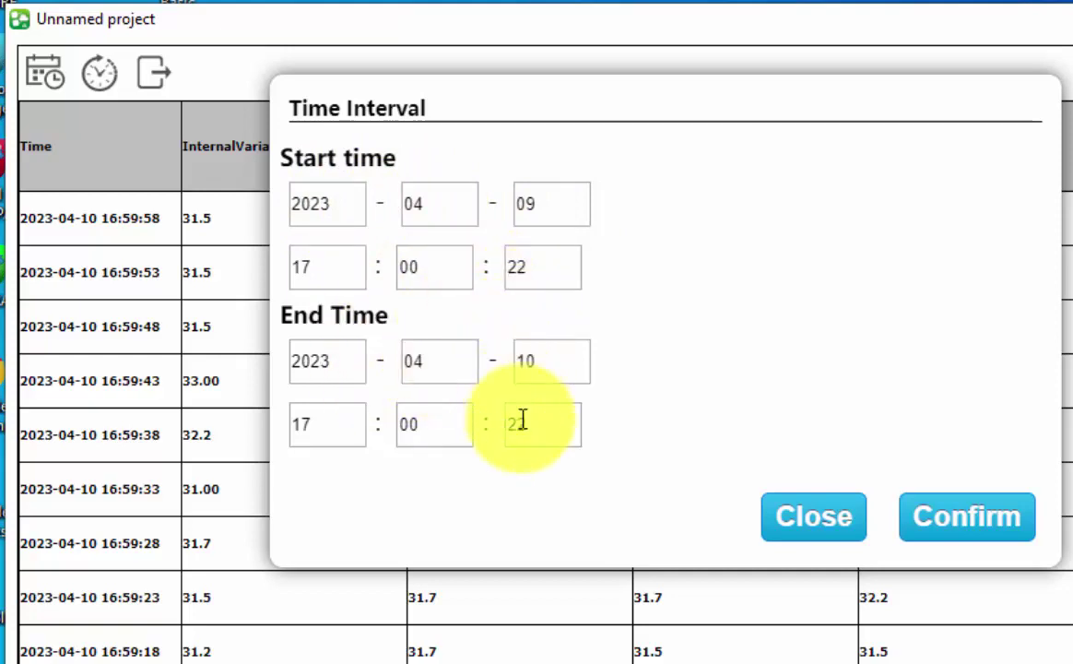
click(430, 425)
text(1)
click(914, 515)
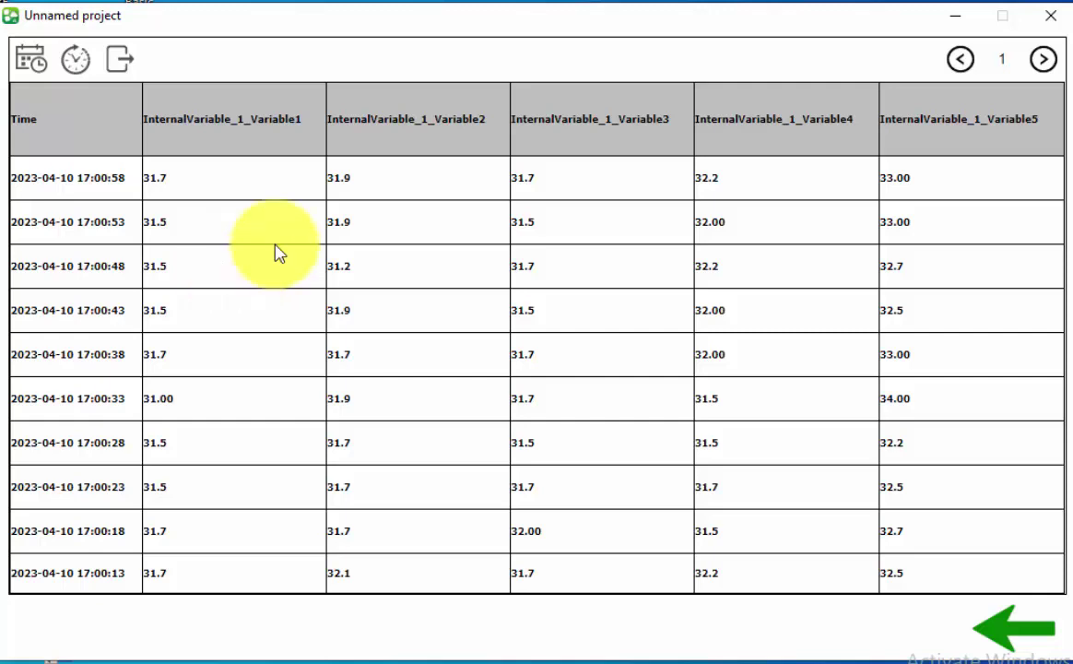
Page forward through the logged sensor records to page 4 and return to page 1.
click(1047, 61)
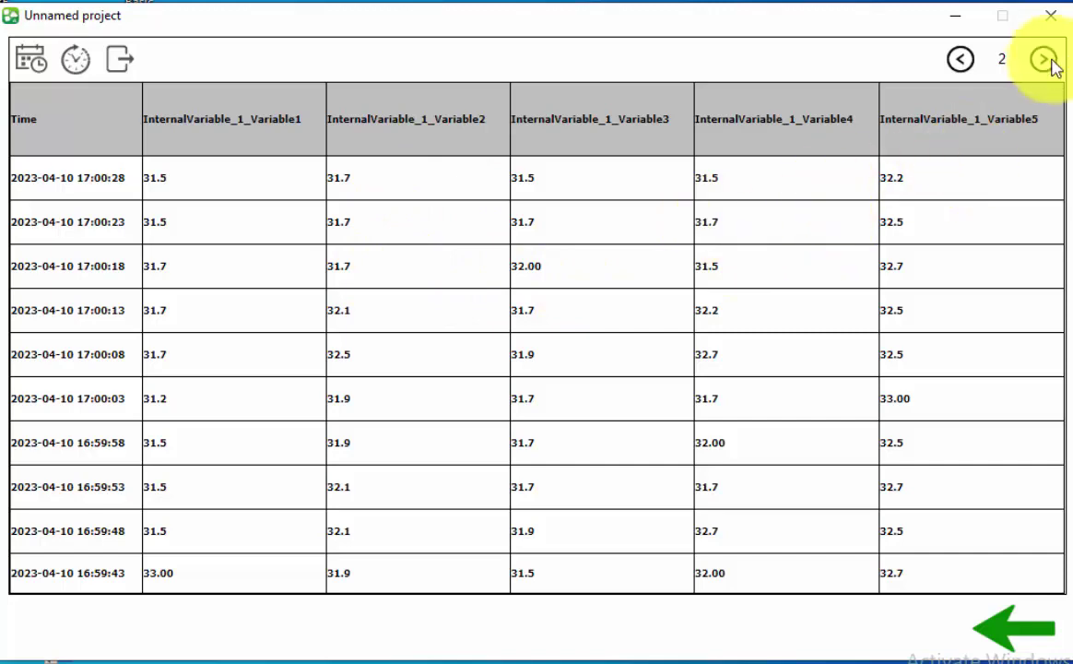
click(1048, 61)
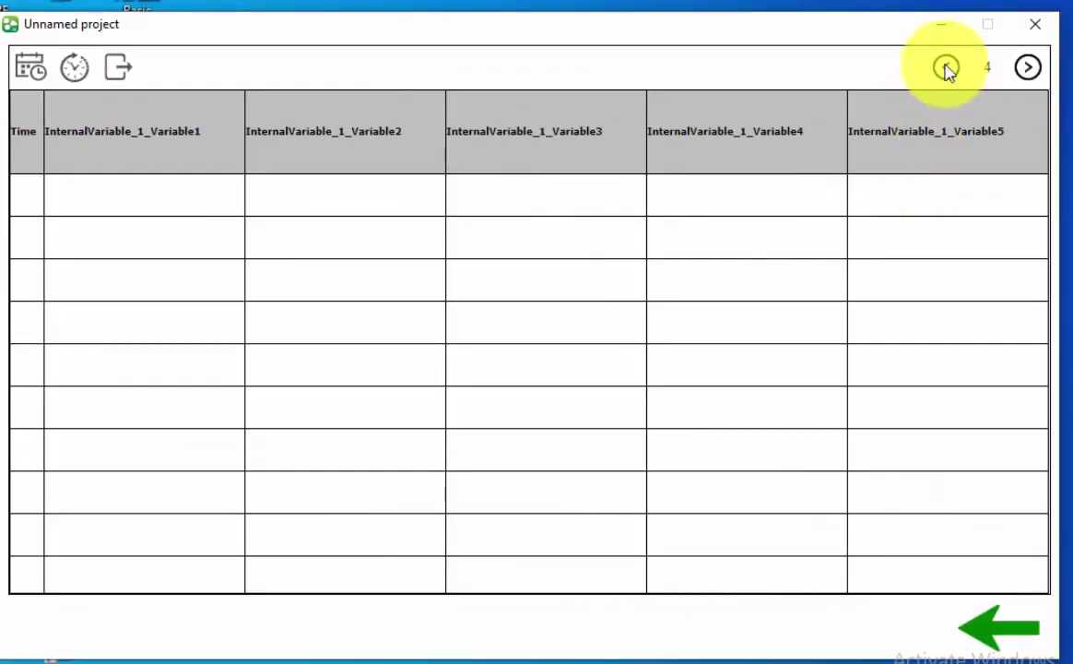
click(946, 68)
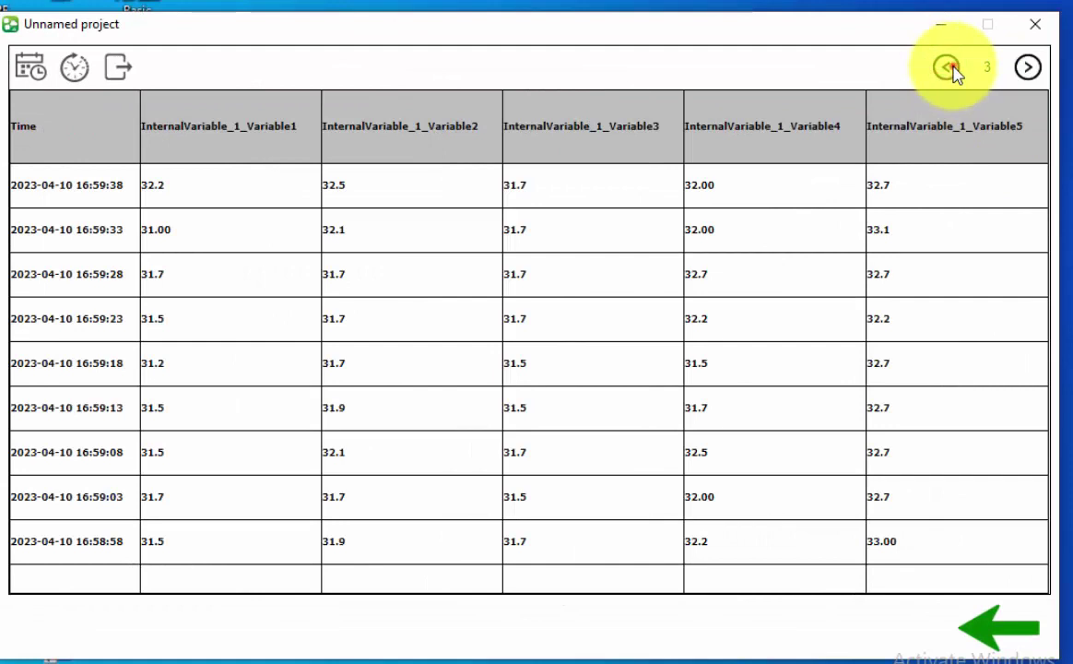
click(947, 68)
click(948, 67)
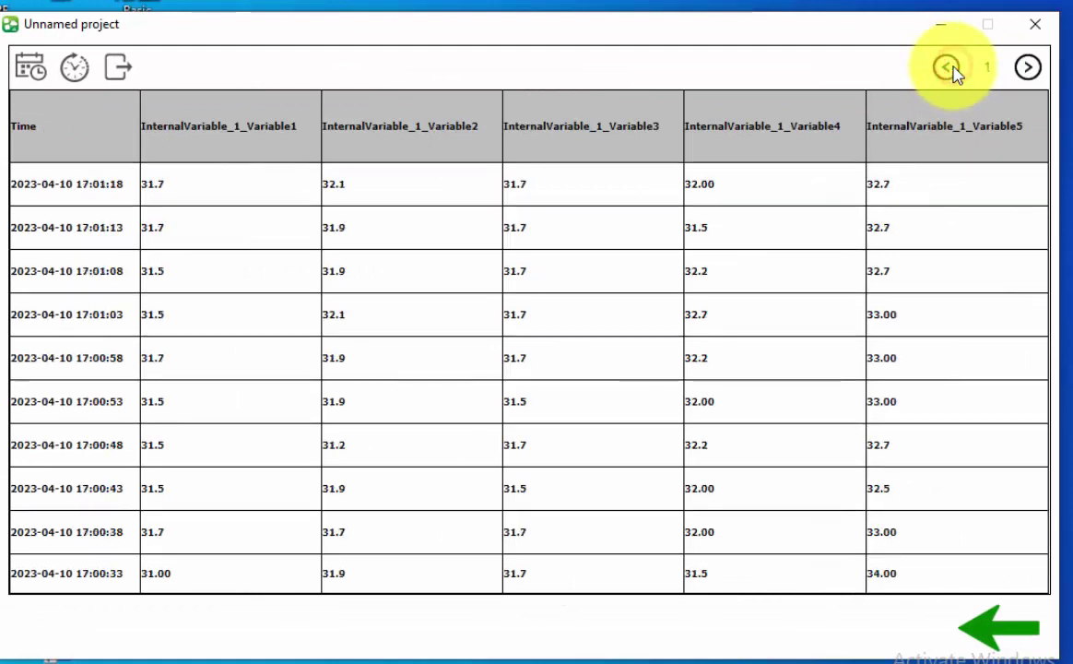
Export the history table to the Downloads folder as group-tabel_23-04-10_17.01.51.
click(118, 68)
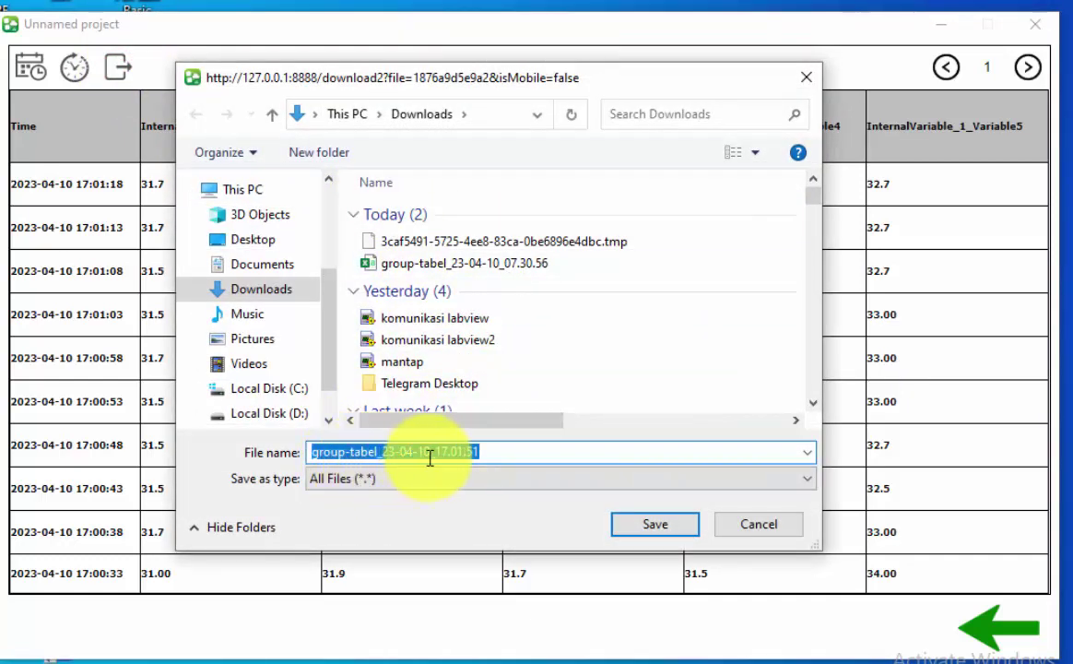
click(506, 456)
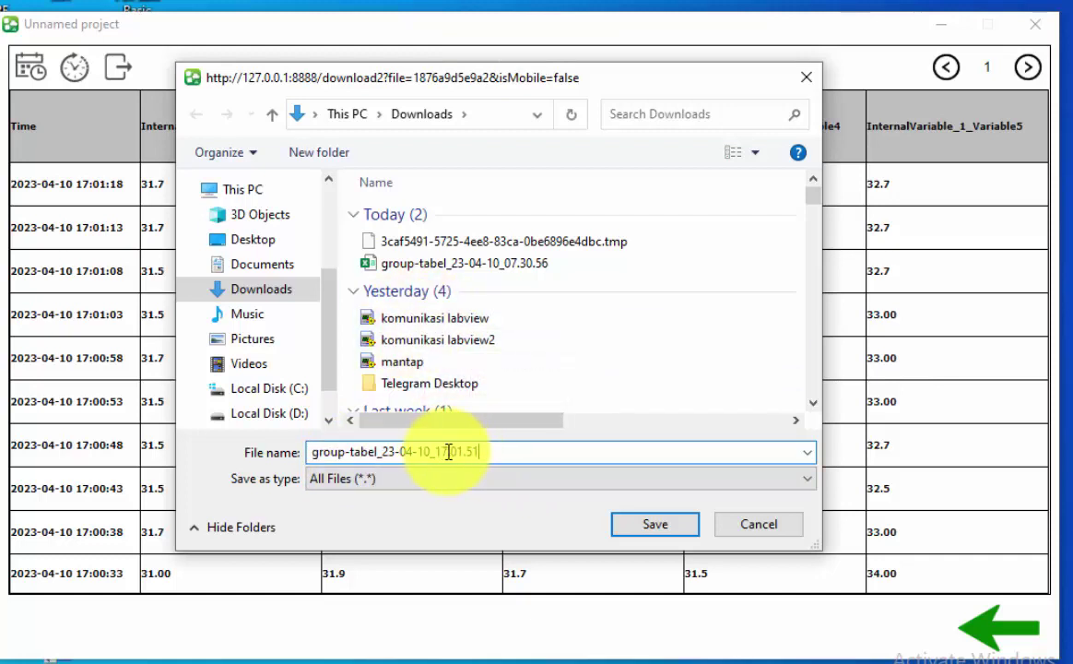
drag(379, 452, 444, 451)
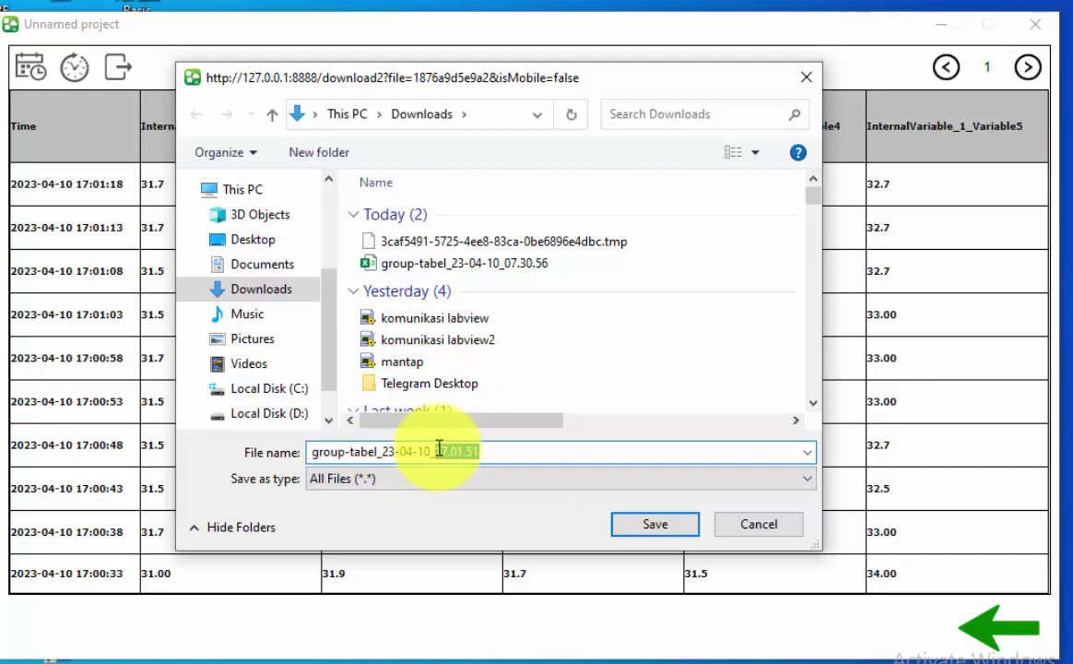
click(635, 523)
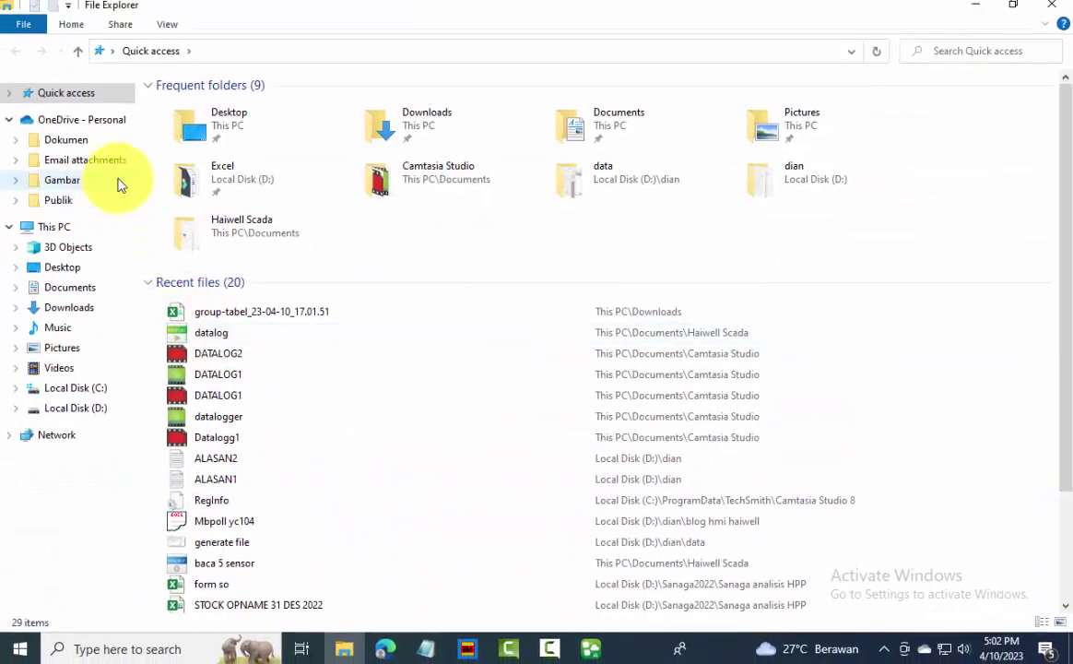
In File Explorer's Downloads folder, check and close group-tabel_23-04-10_07.30.56, and open the new export group-tabel_23-04-10_17.01.51 in Excel.
click(85, 307)
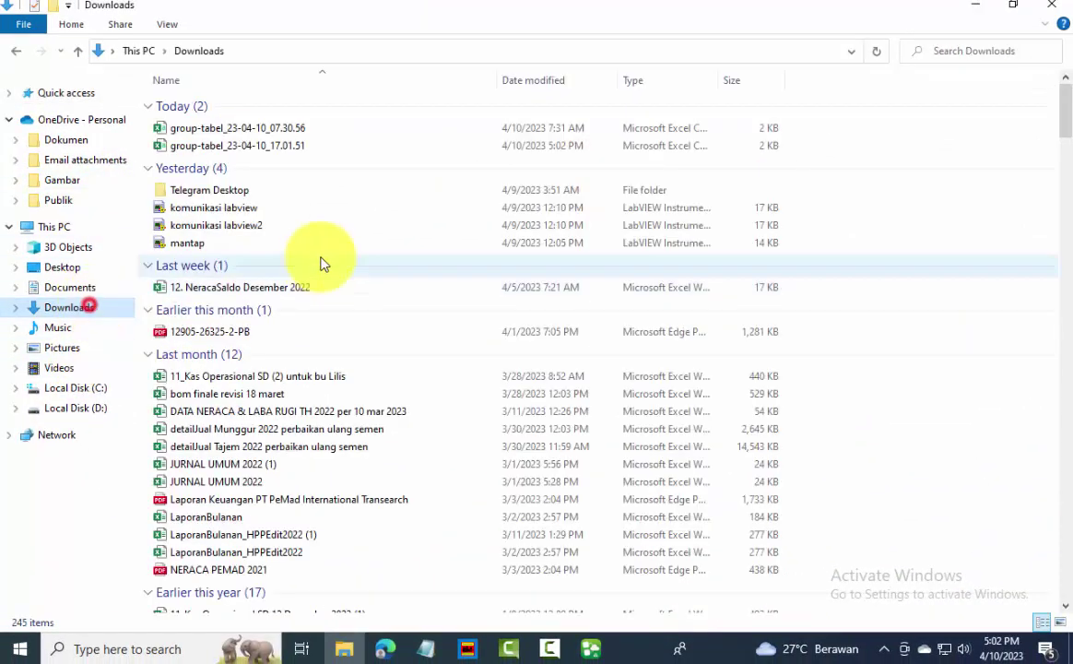
double_click(295, 131)
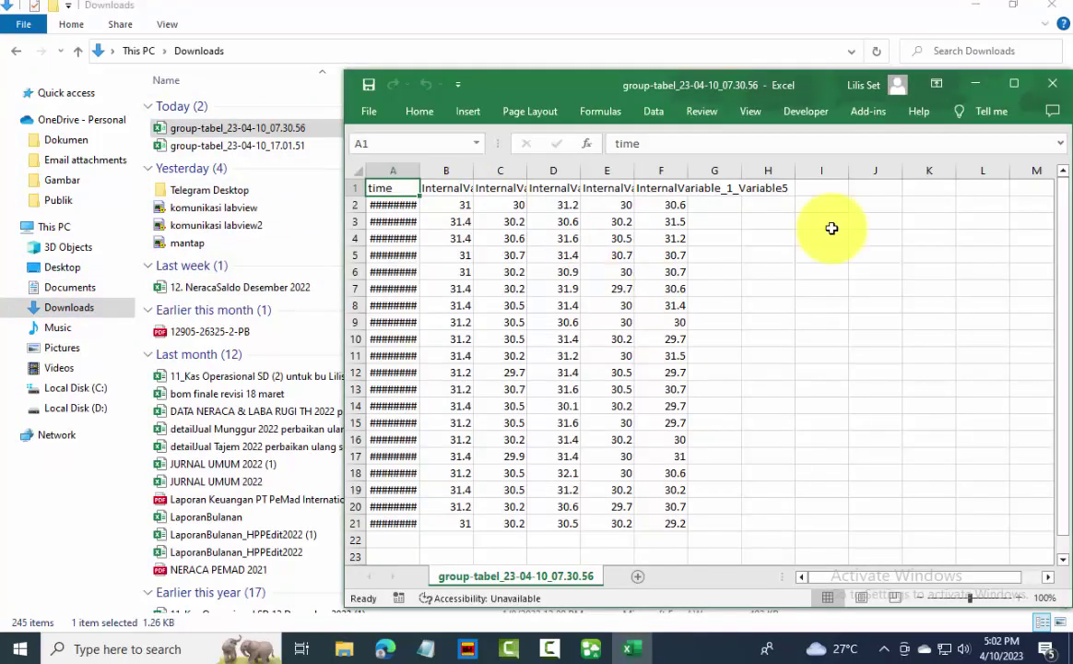
click(1057, 88)
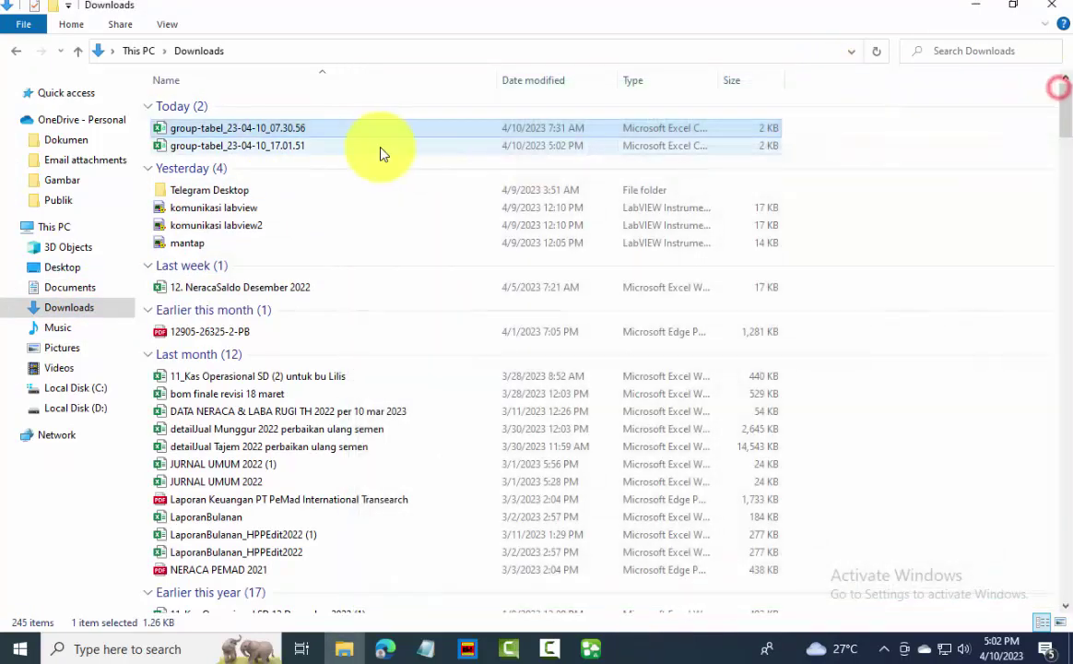
double_click(287, 148)
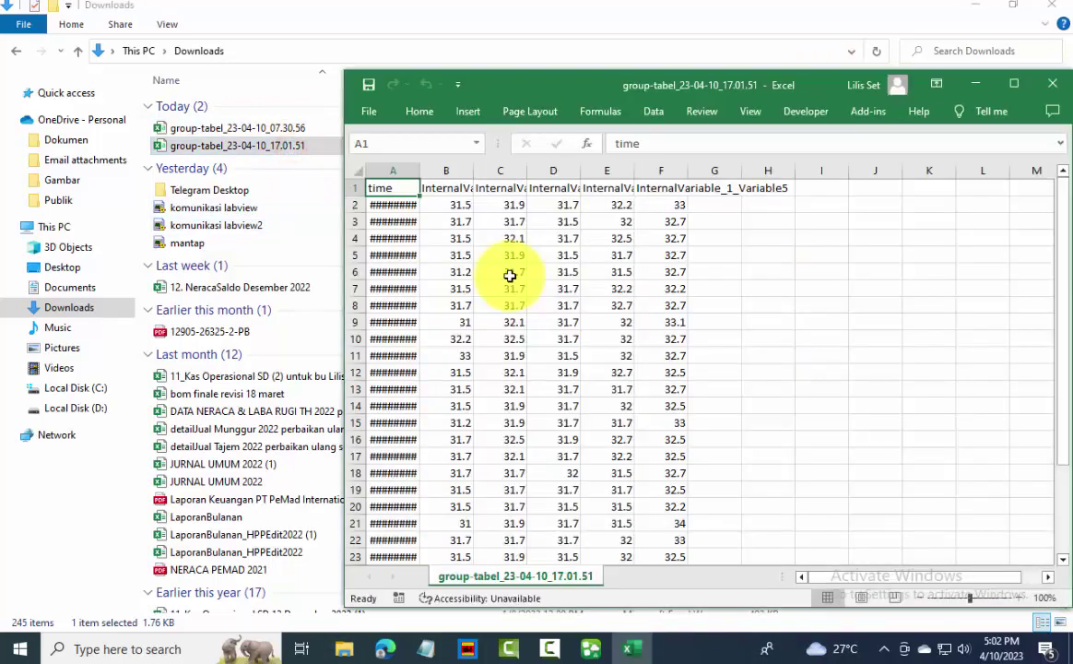
Auto-fit the time column A to its contents and widen it further to roughly double that width.
click(406, 169)
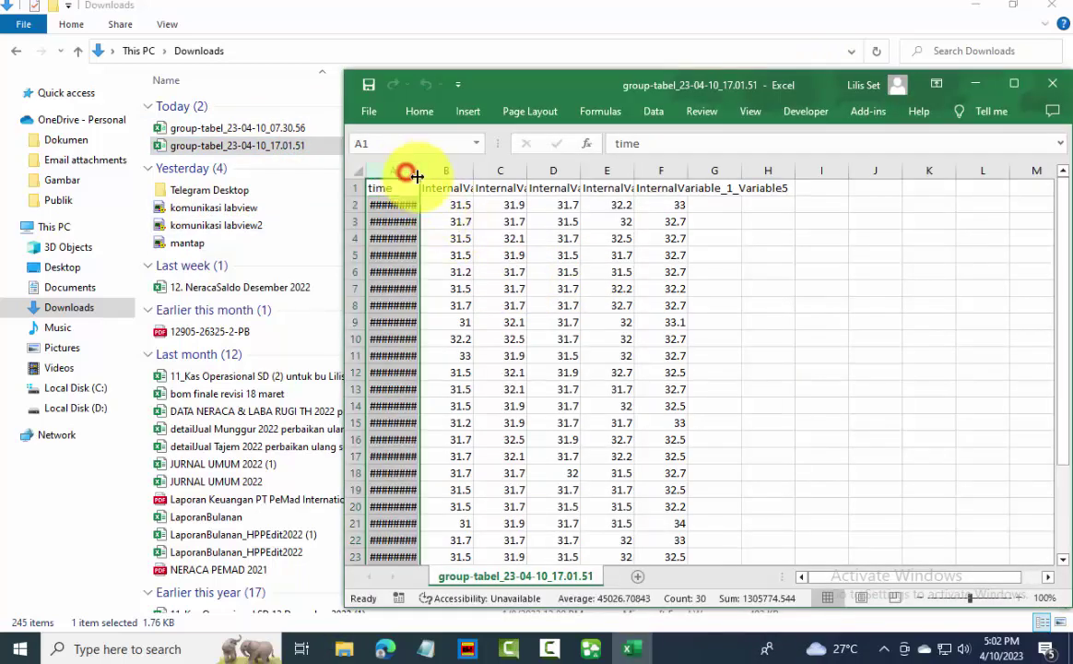
double_click(420, 170)
scroll(652, 304, down, 4)
click(503, 423)
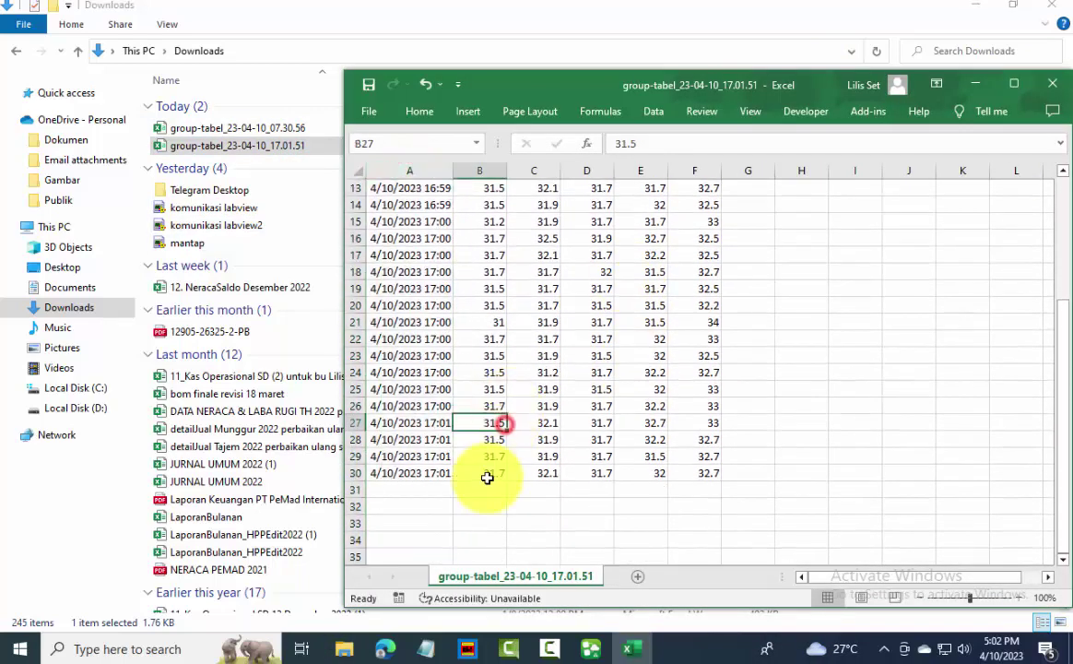
drag(458, 175, 541, 174)
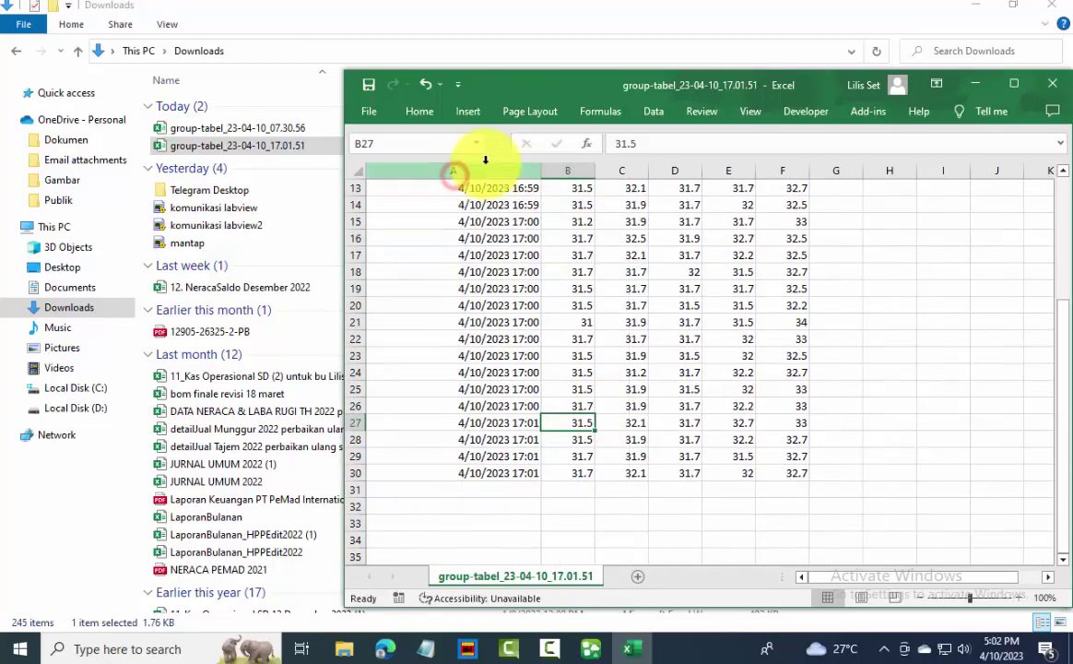
Format the whole of column A with the Time number category and review the logged times.
right_click(471, 166)
click(526, 376)
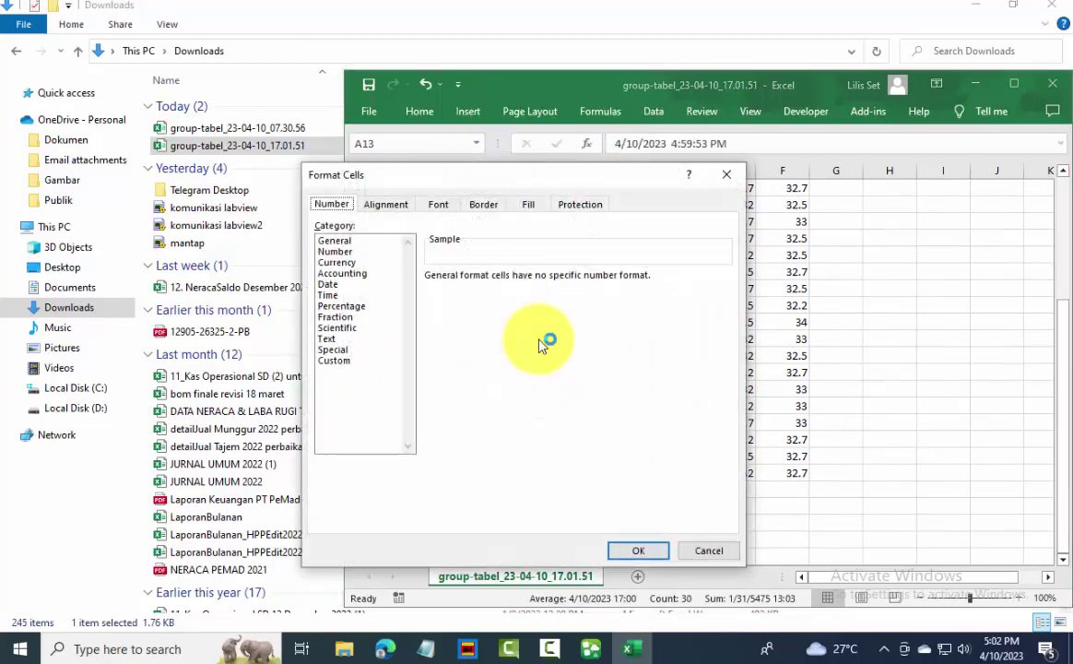
click(328, 295)
click(638, 550)
click(498, 439)
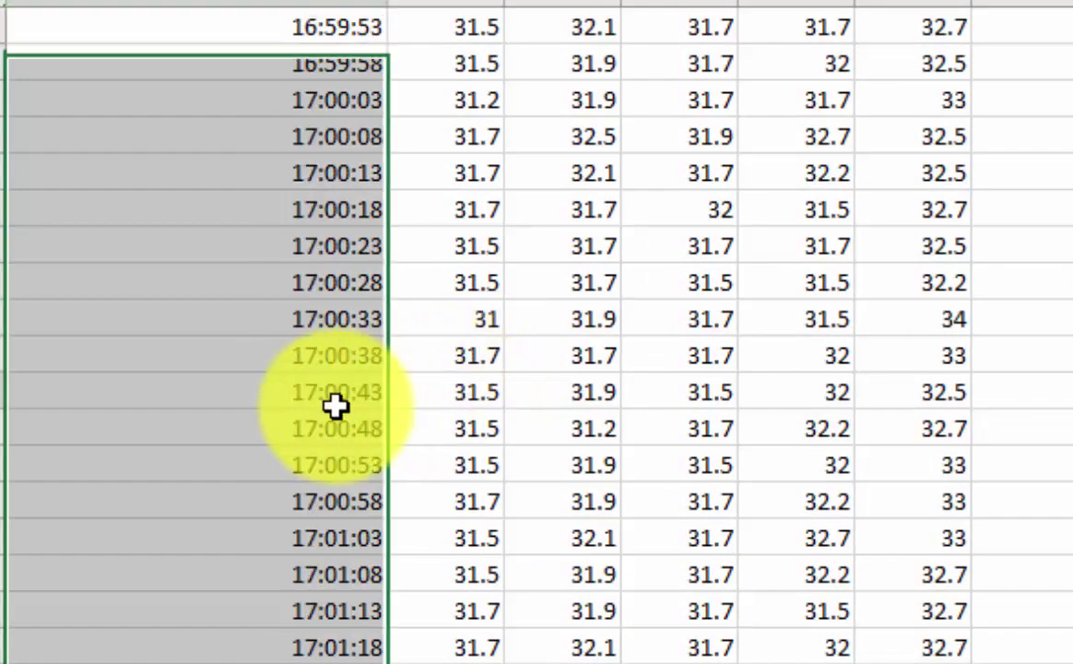
click(336, 395)
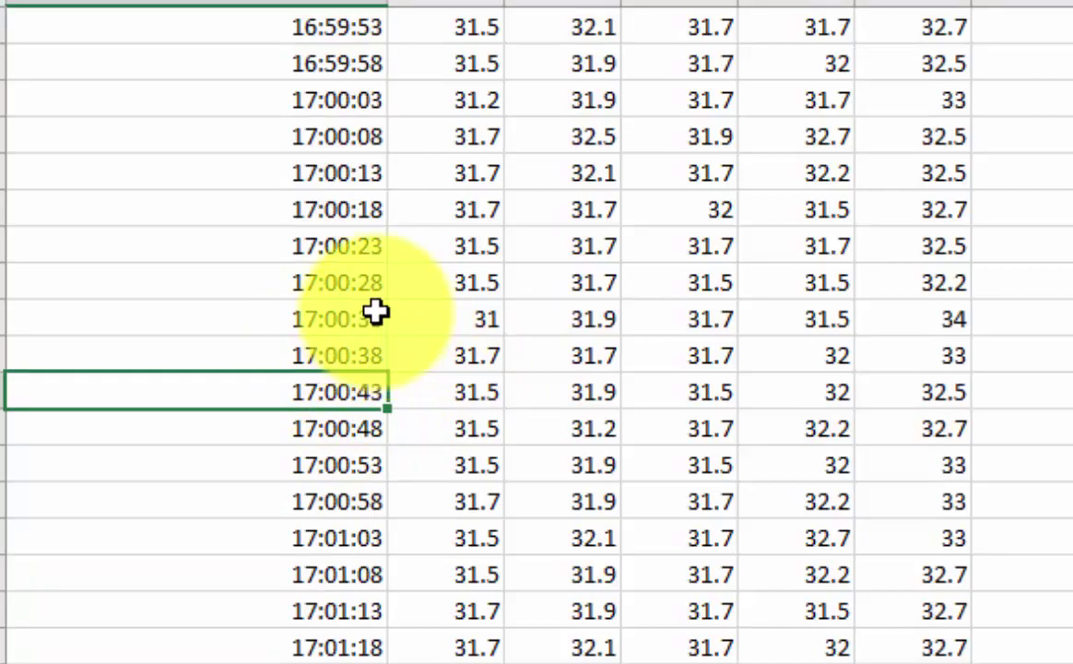
scroll(384, 473, up, 3)
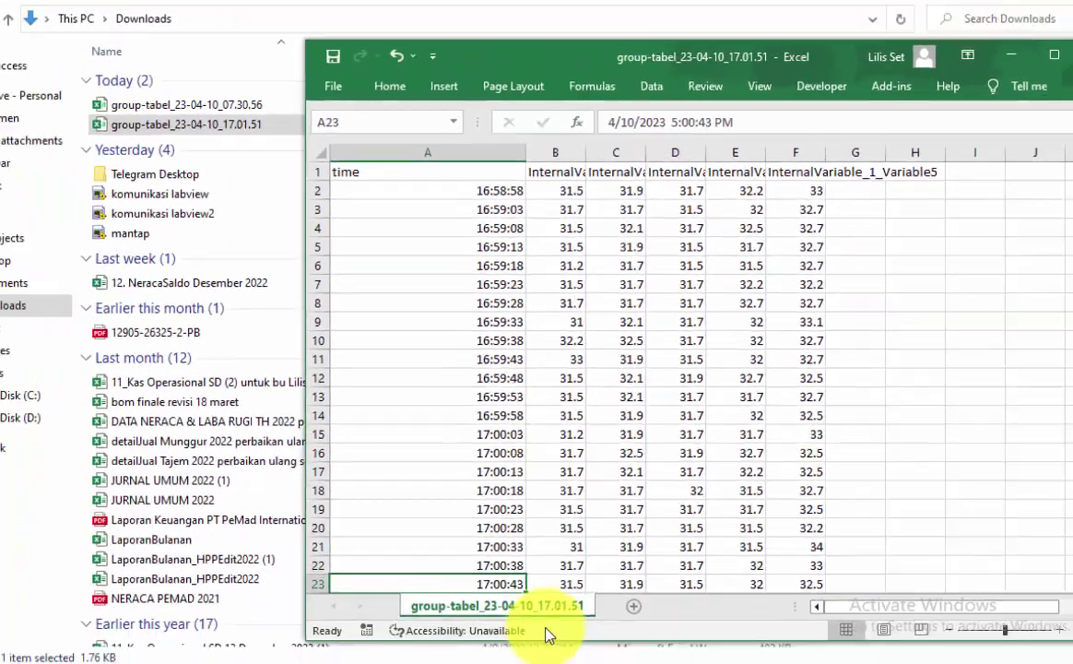
Switch to the Notepad note titled LANGKAH-LANGKAHNYA? and review its five numbered steps and the blog address bermainhmi.blogspot.com.
key(alt+Tab)
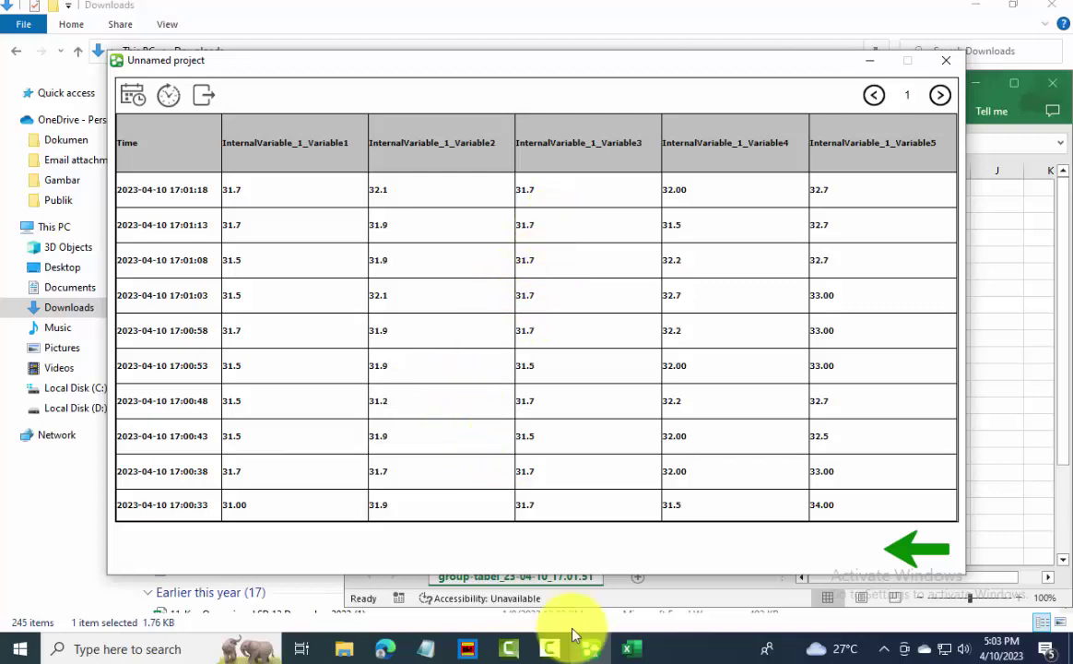
click(433, 650)
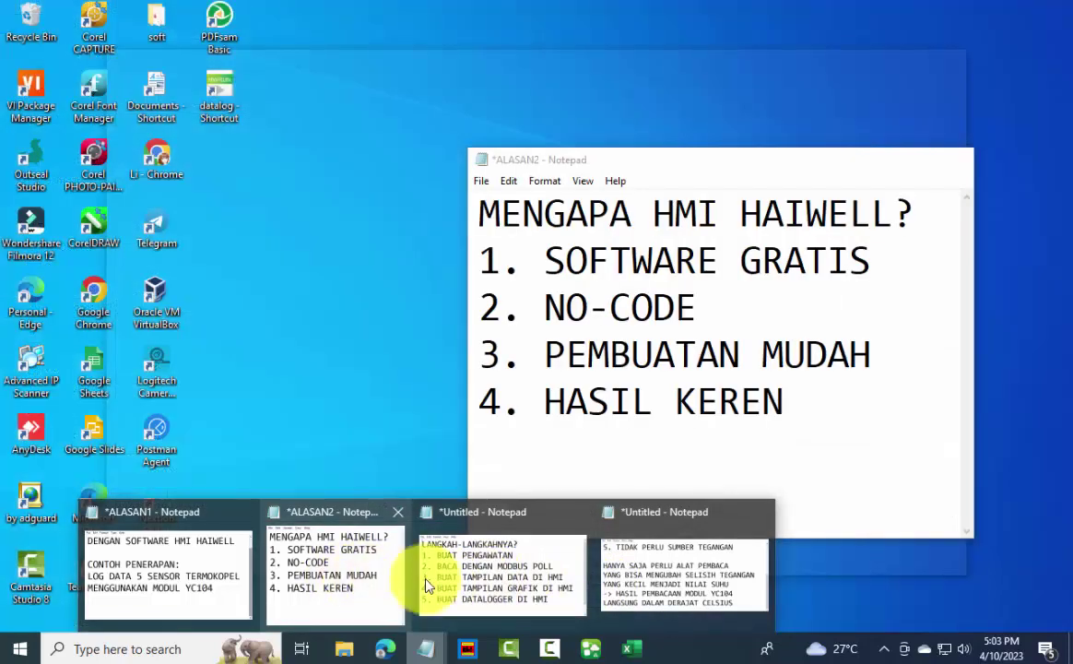
click(426, 585)
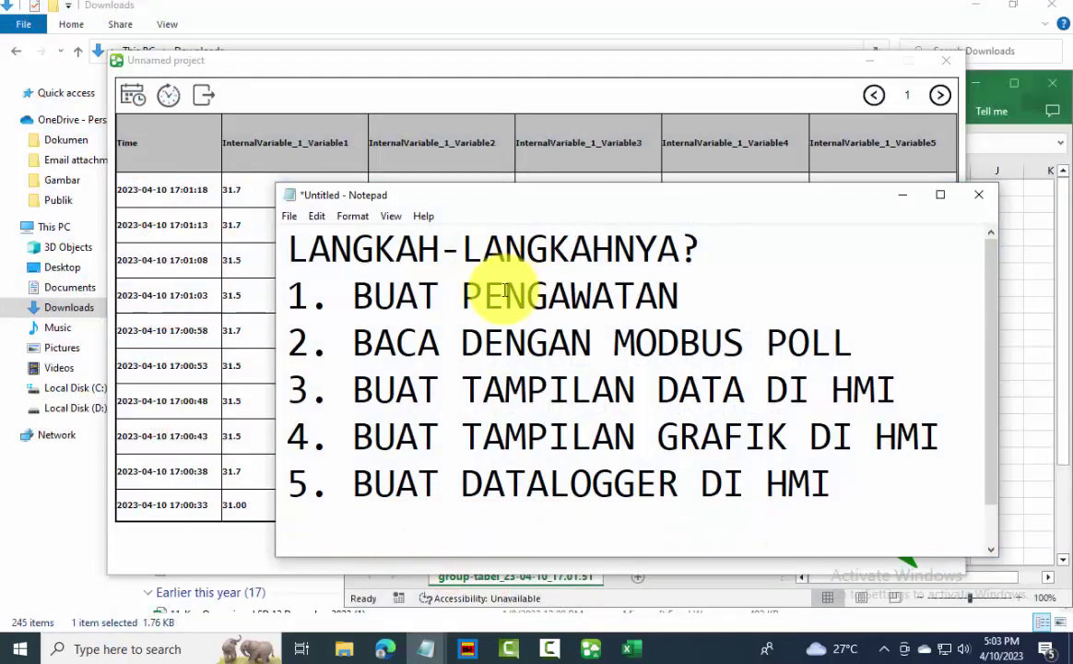
drag(677, 292, 239, 288)
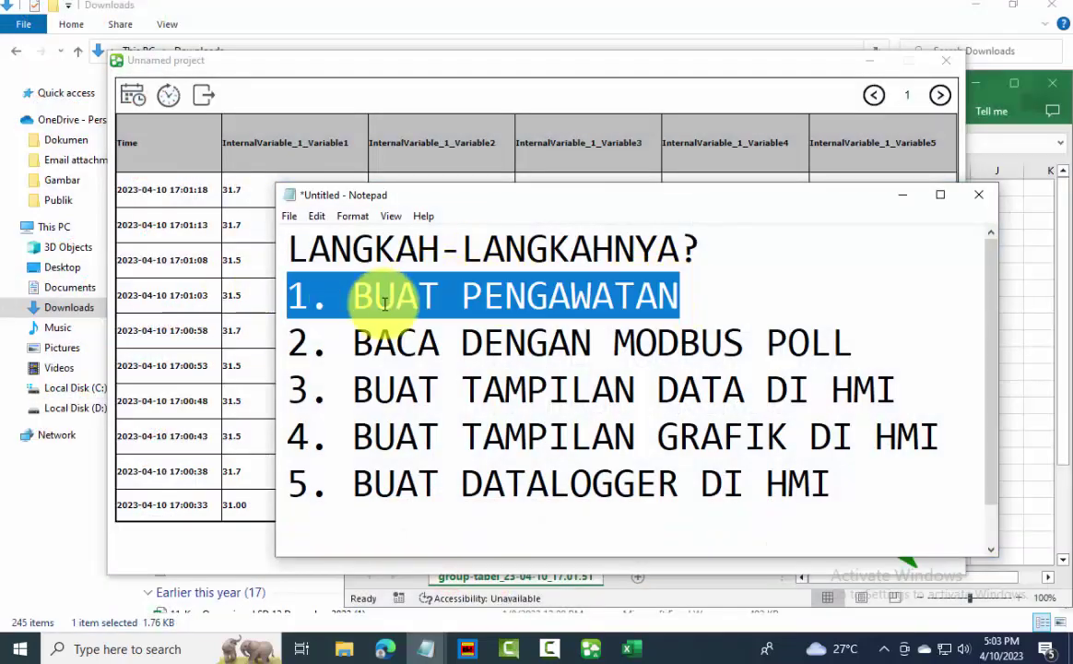
drag(858, 344, 273, 347)
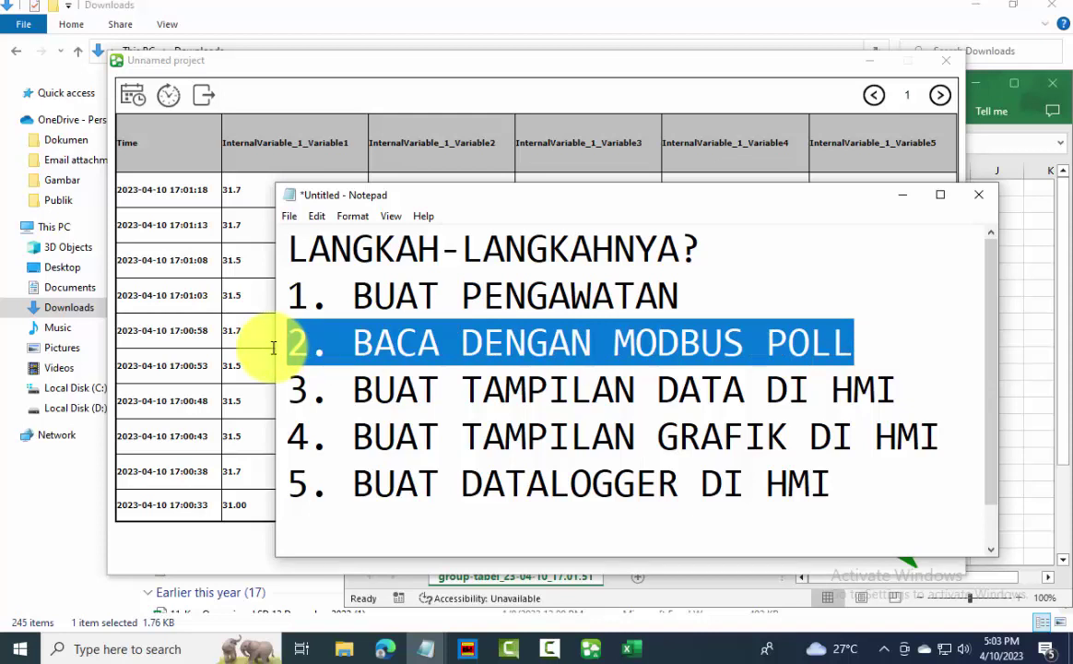
drag(910, 391, 273, 398)
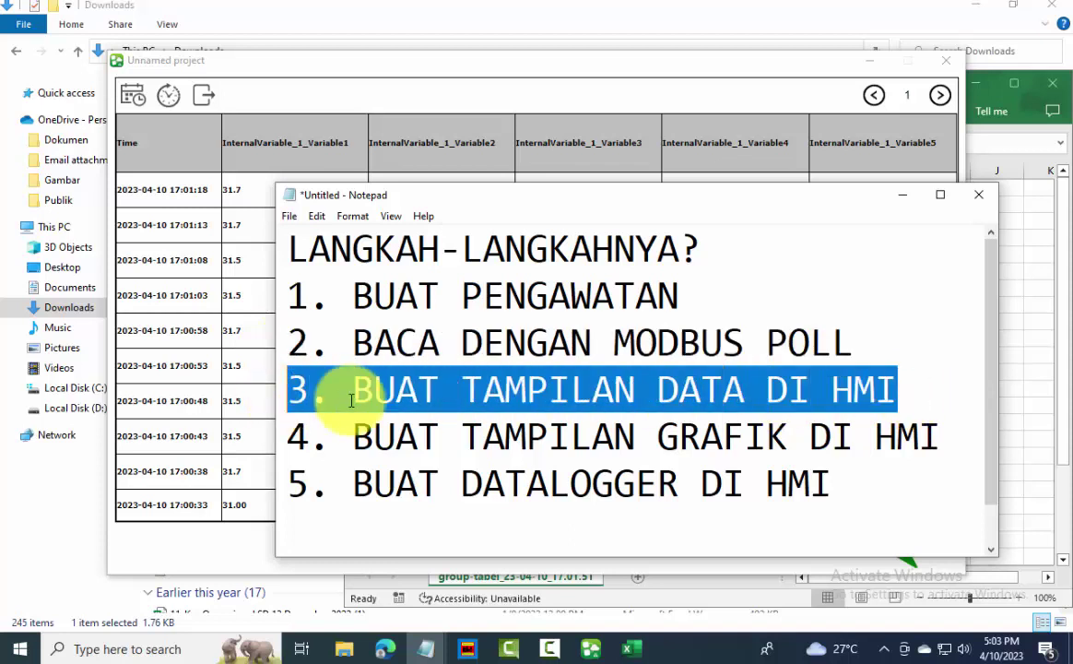
drag(950, 434, 264, 439)
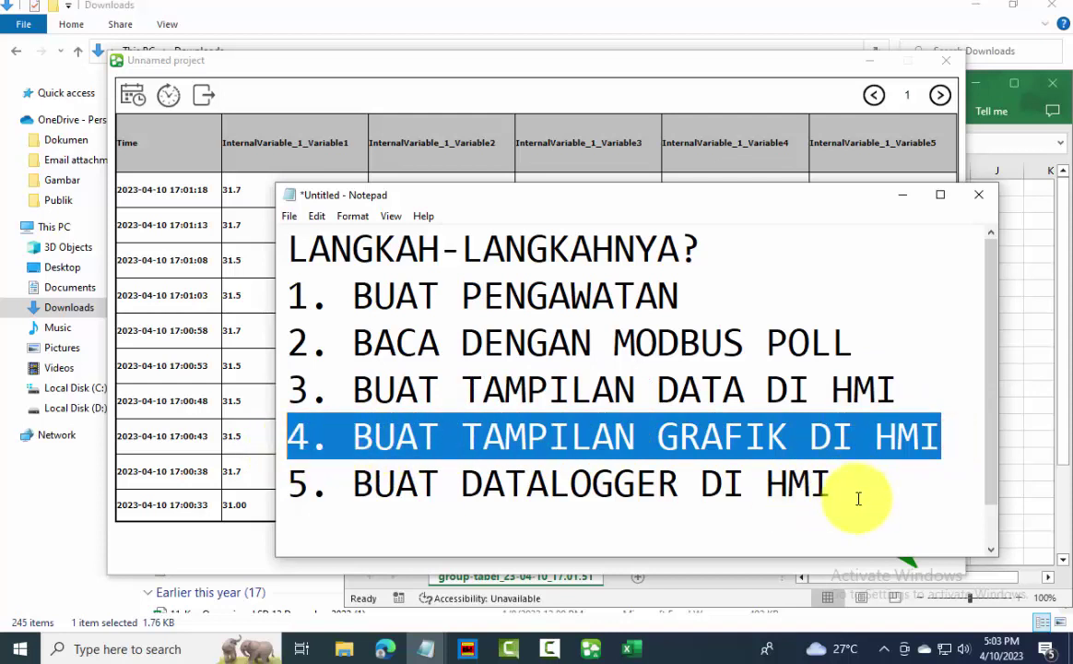
drag(832, 483, 288, 483)
scroll(749, 462, down, 1)
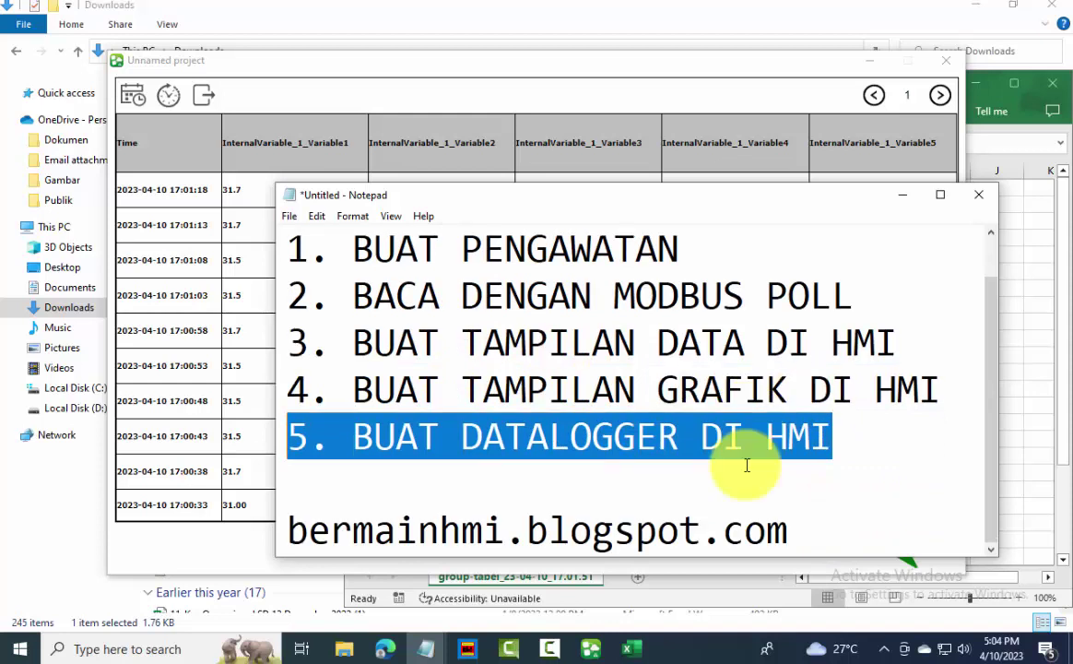
drag(797, 525, 238, 539)
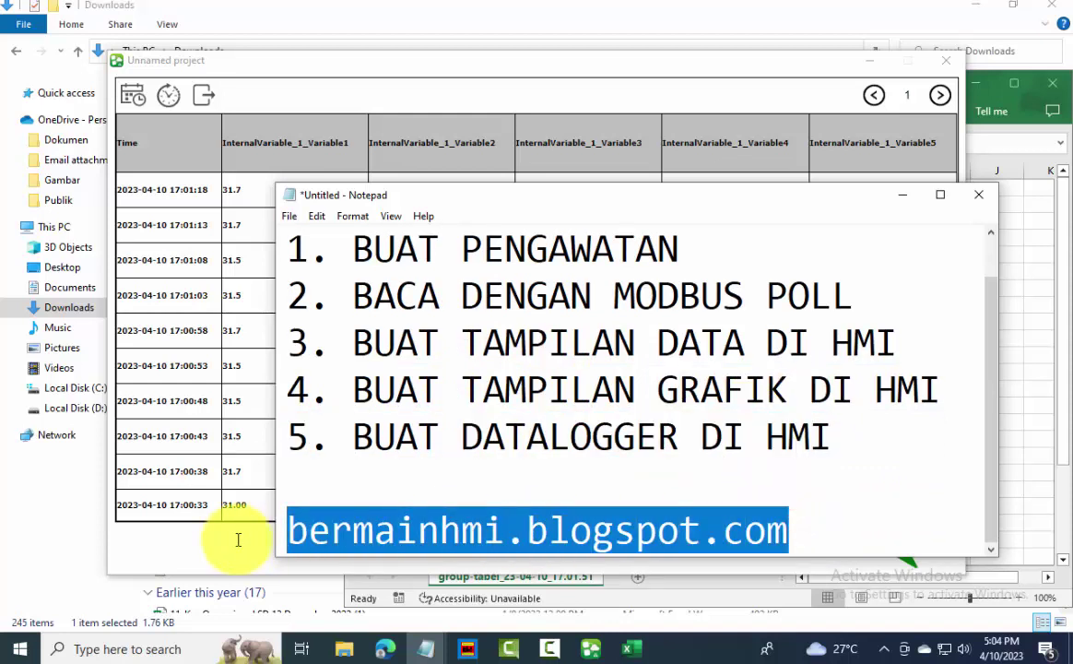
Switch to Microsoft Edge and view the wiring diagram on the blog's datalogger page.
click(384, 648)
key(Escape)
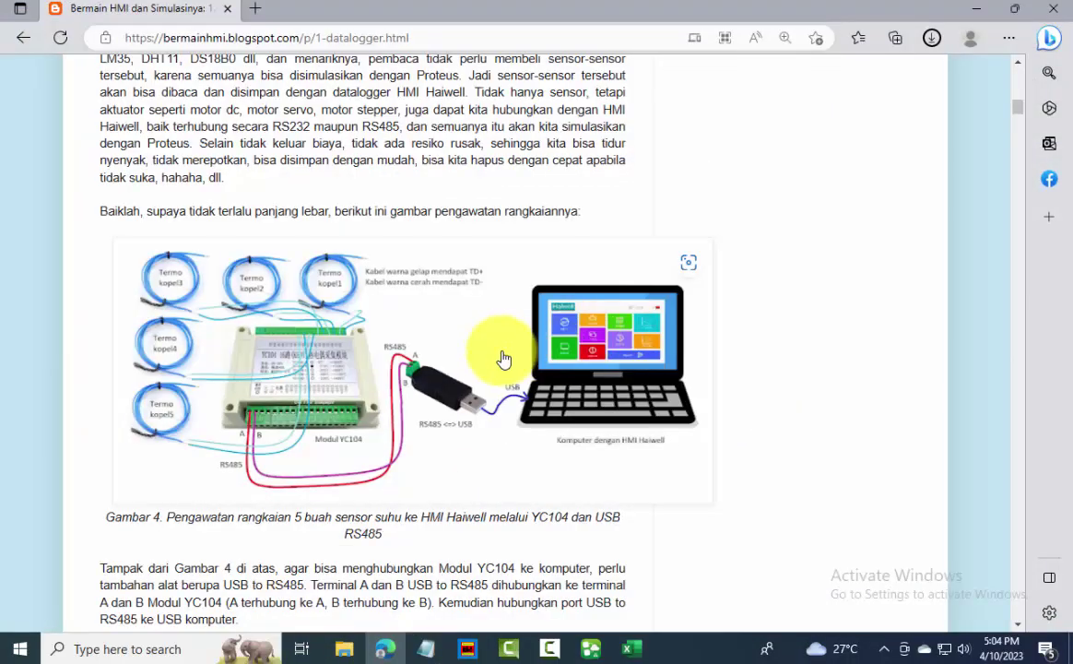
Look through the wiring part of the blog page and highlight the heading "1. Pengawatan Rangkaian".
scroll(497, 355, up, 3)
scroll(498, 353, down, 7)
scroll(498, 351, down, 2)
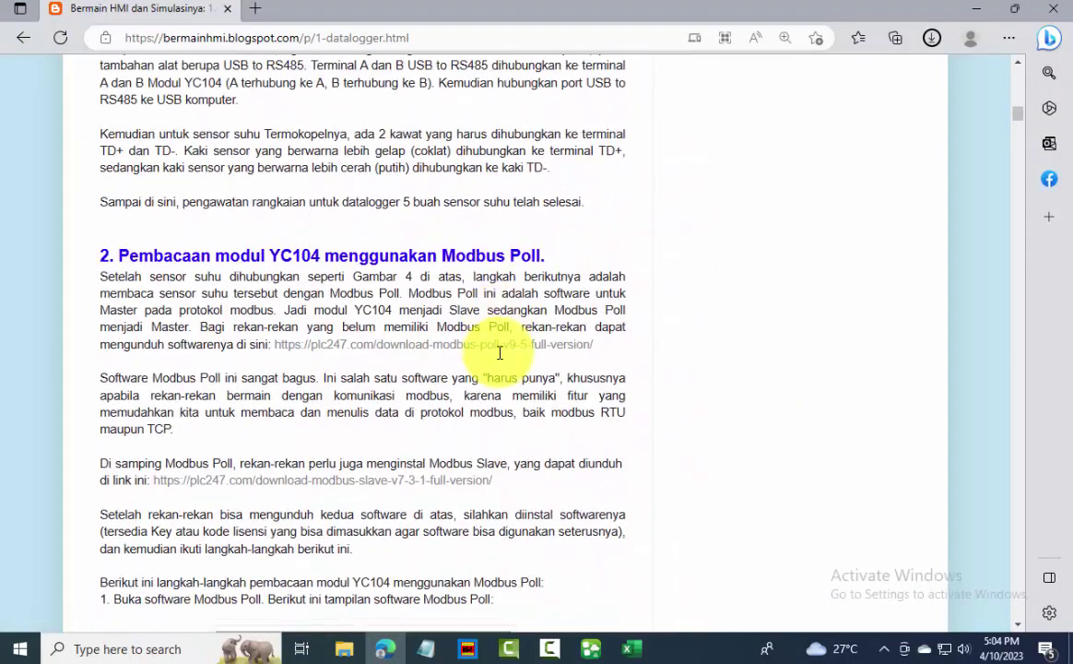
scroll(489, 357, up, 9)
scroll(481, 360, up, 15)
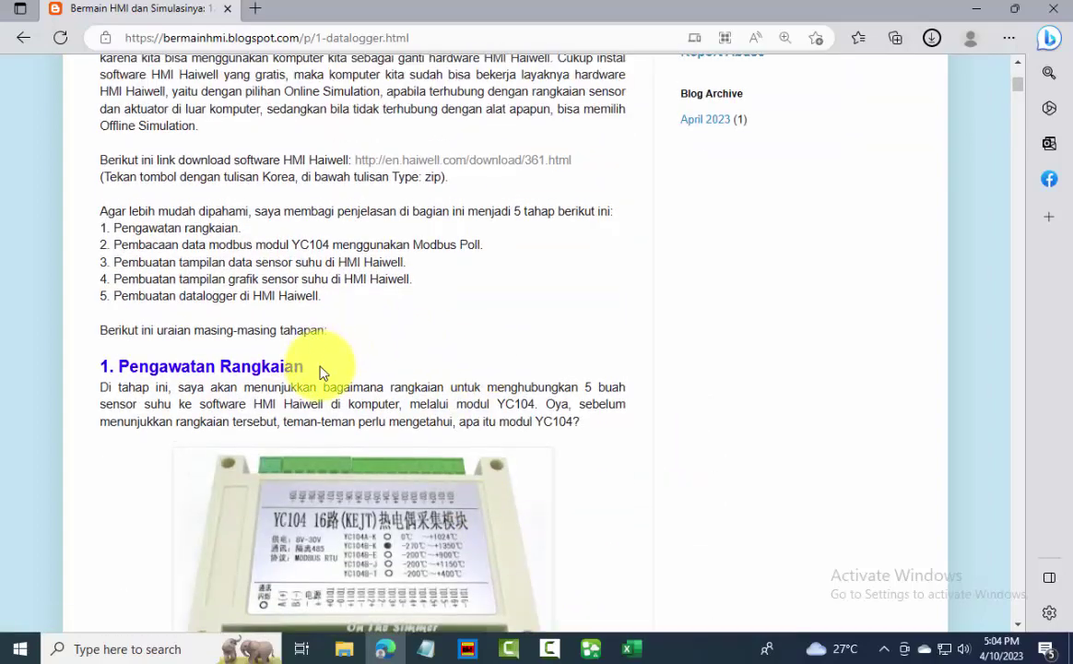
drag(307, 375, 89, 357)
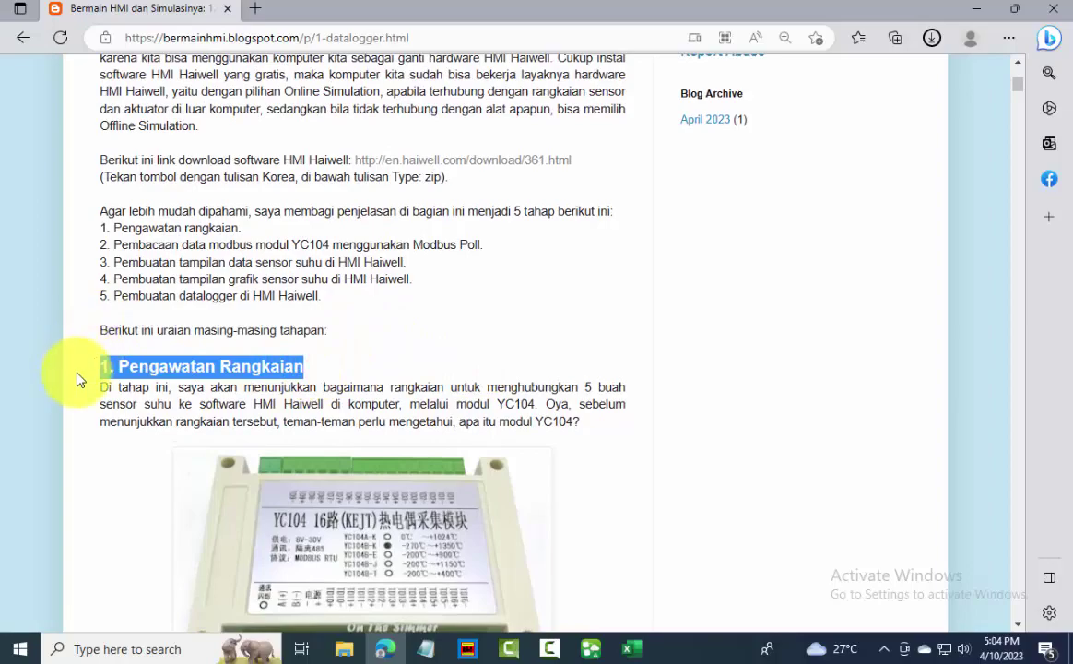
Find section 2 on reading the YC104 module and highlight its heading and the Modbus Poll v9.5 download link.
scroll(211, 379, down, 20)
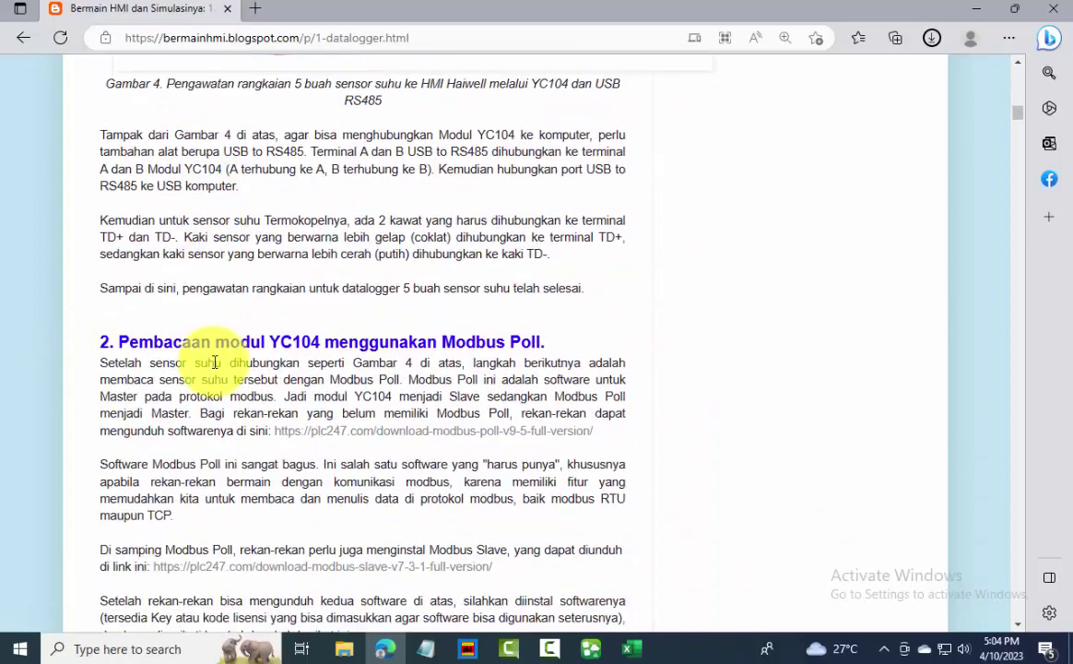
drag(546, 348, 91, 360)
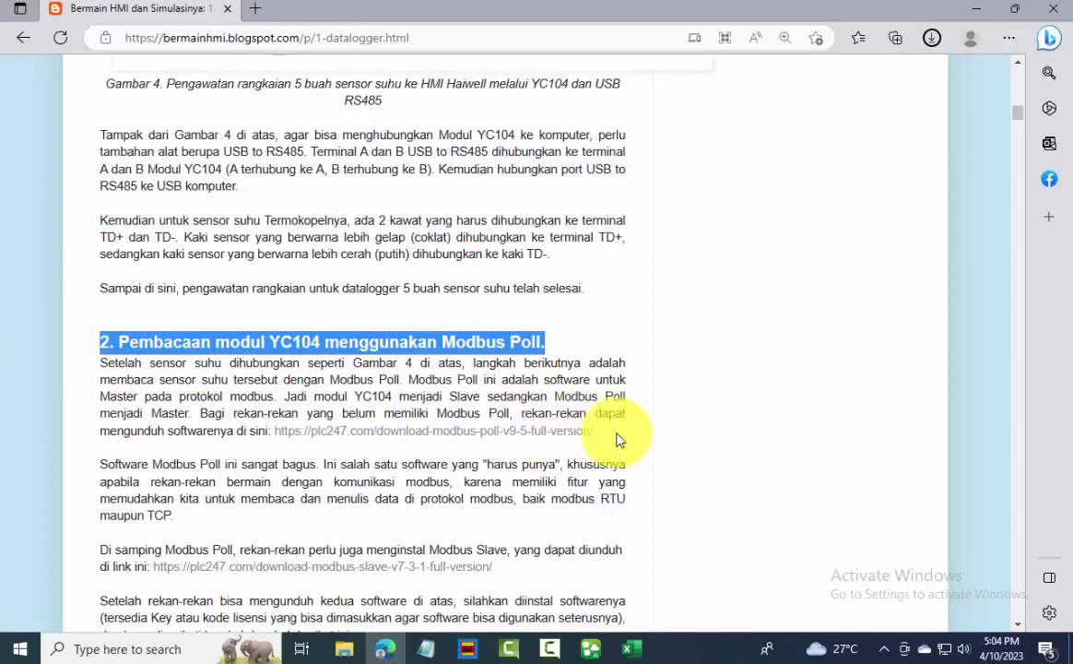
drag(616, 433, 276, 434)
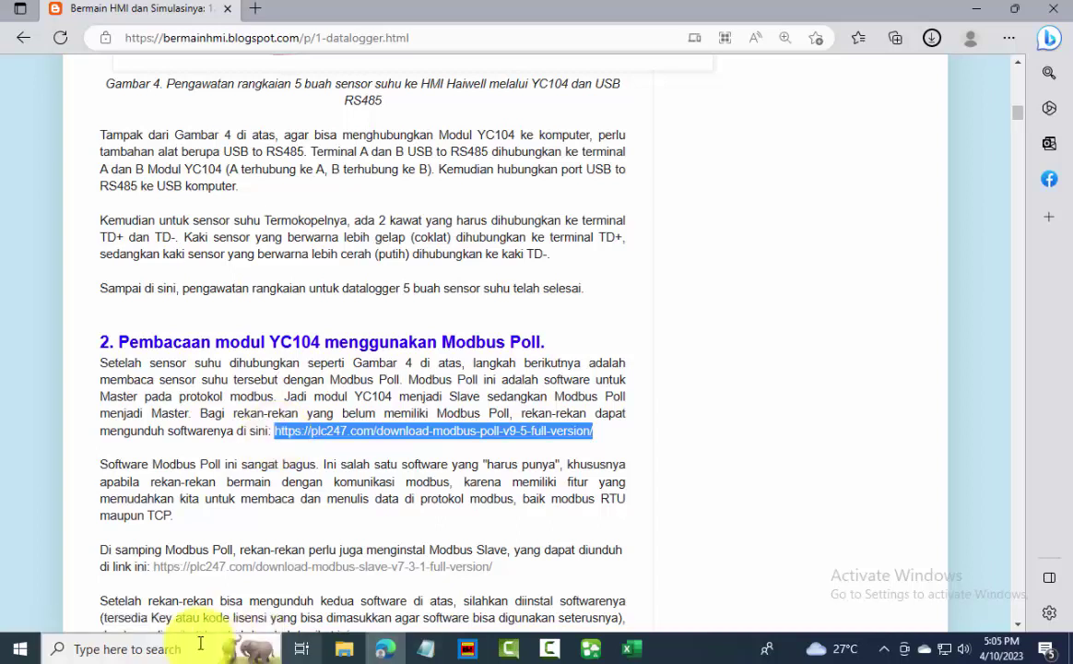
Launch Modbus Poll, close the running Haiwell HMI simulation, and move the Modbus Poll window away from the screen edge.
click(19, 649)
scroll(111, 553, down, 15)
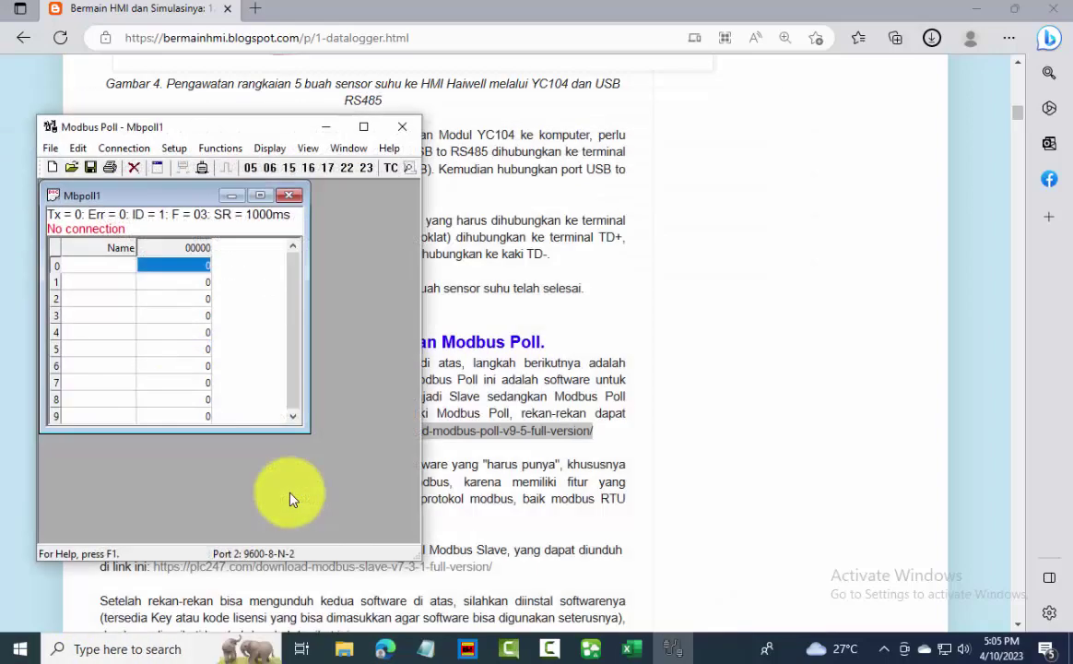
mouse_move(590, 640)
click(599, 587)
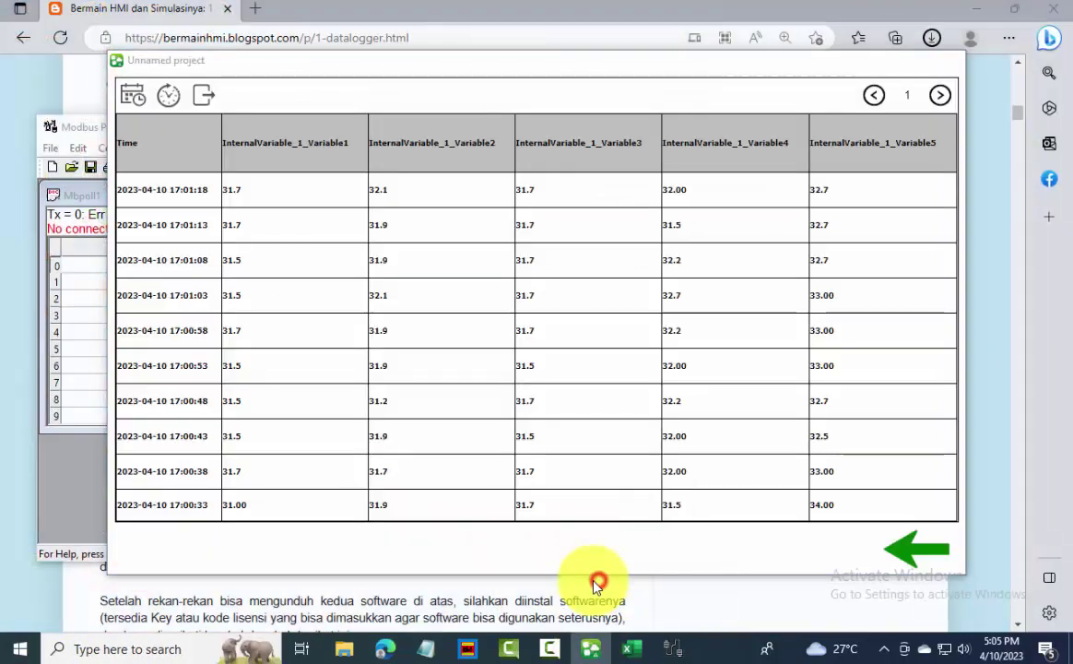
click(948, 62)
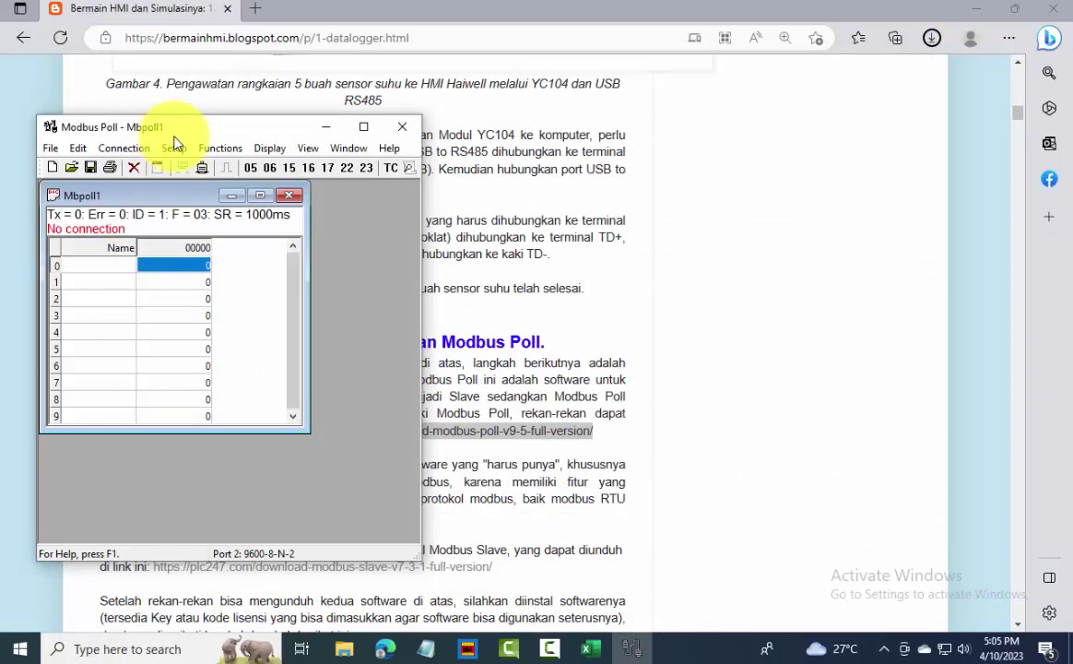
drag(176, 128, 375, 151)
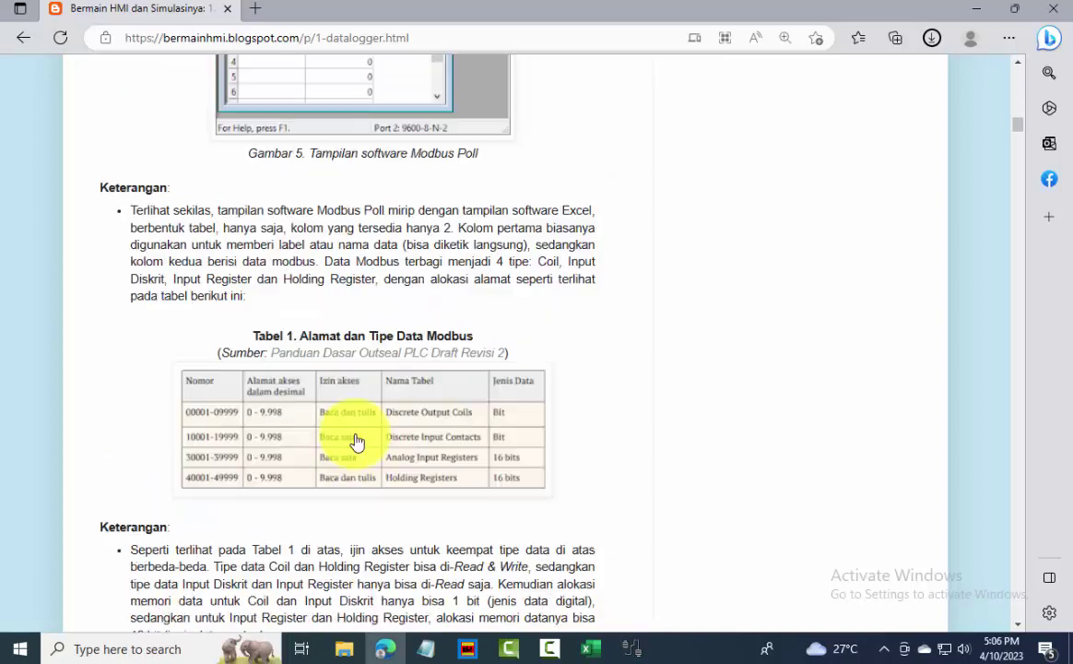
Enlarge the blog's Modbus address and data type table, view the function code table after it, and close the image viewer.
click(355, 441)
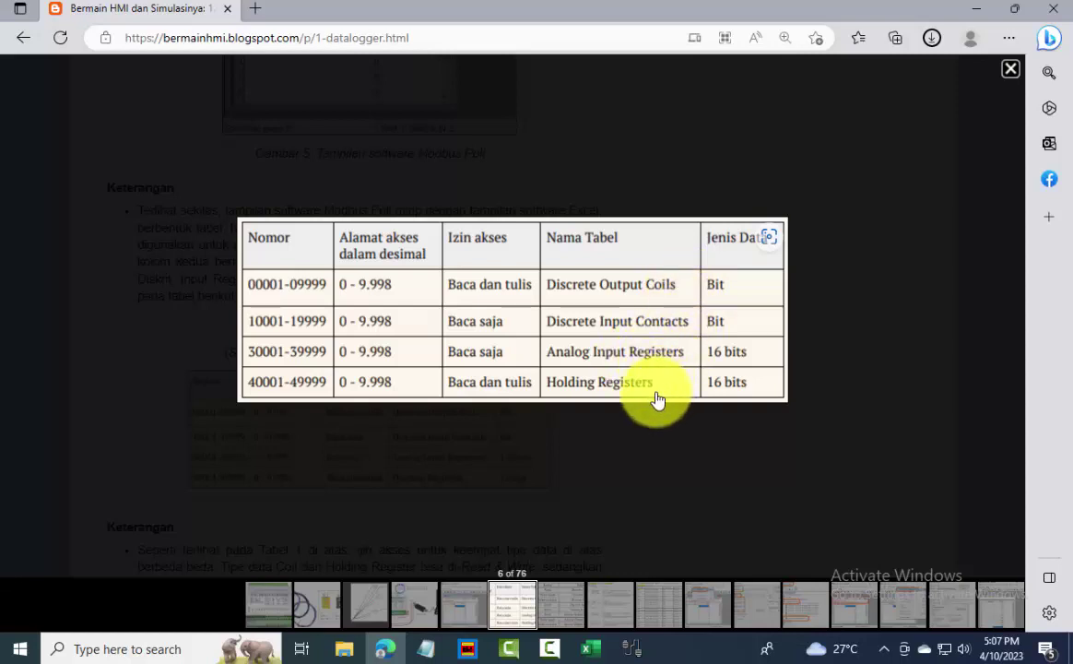
click(572, 385)
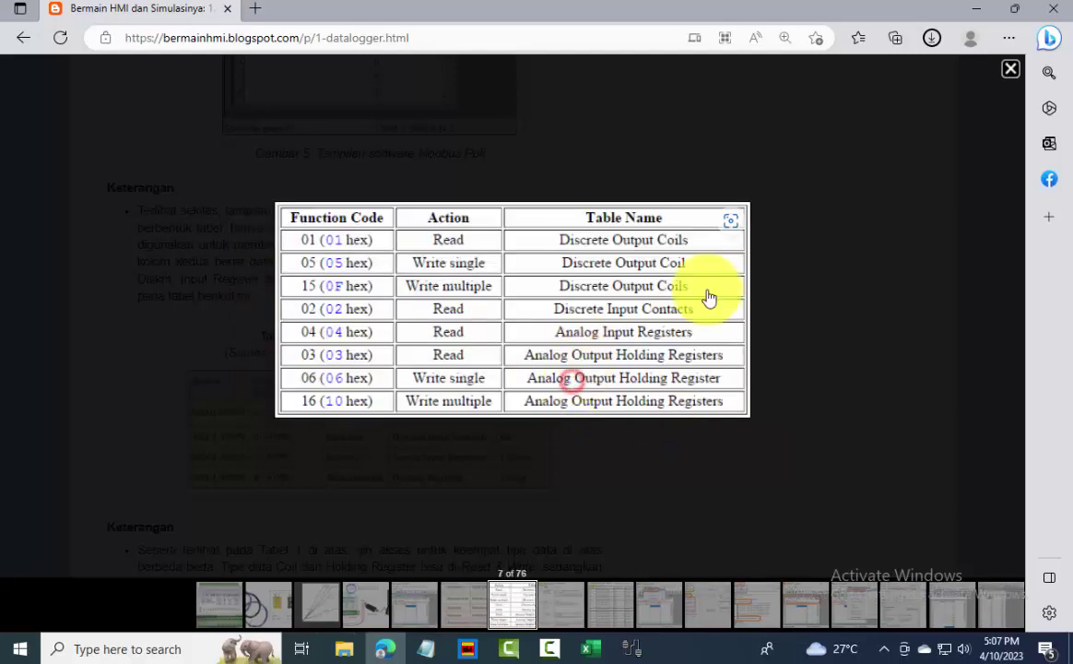
click(1011, 74)
Examine Tabel 3 and Tabel 4 on the blog for the YC104 module's parameter and sensor data addresses.
scroll(642, 362, down, 10)
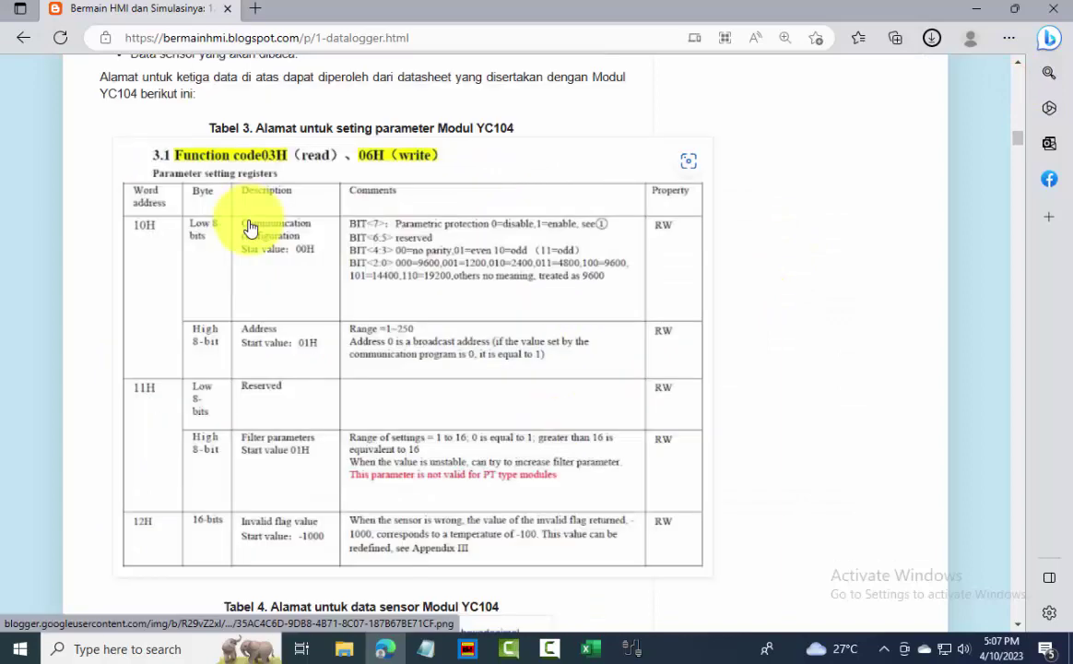
scroll(258, 277, down, 4)
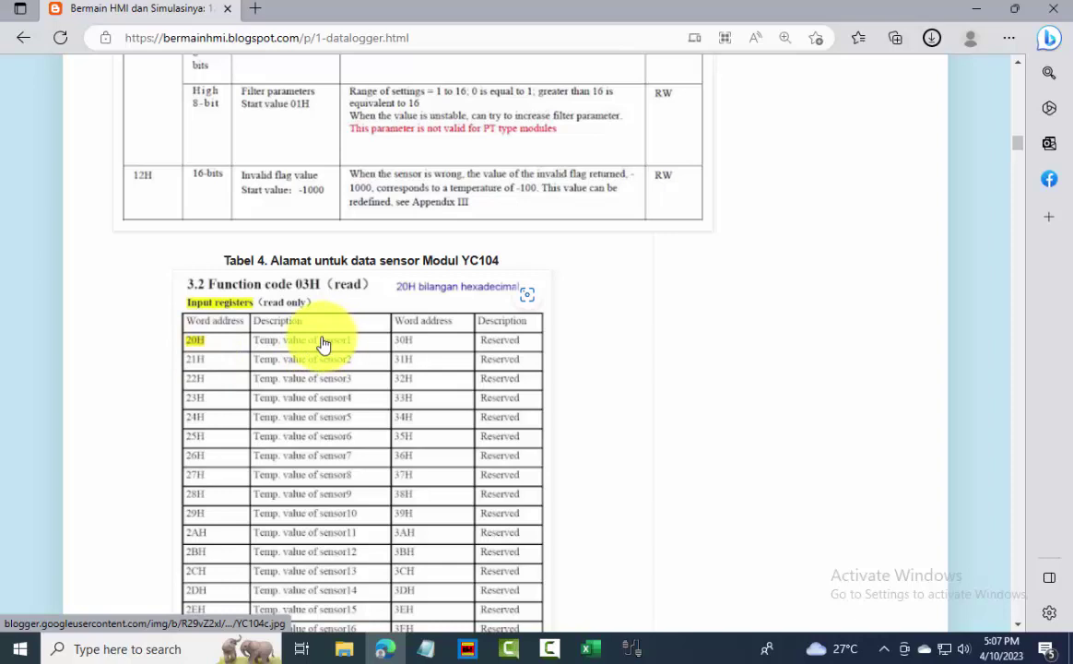
scroll(322, 344, down, 2)
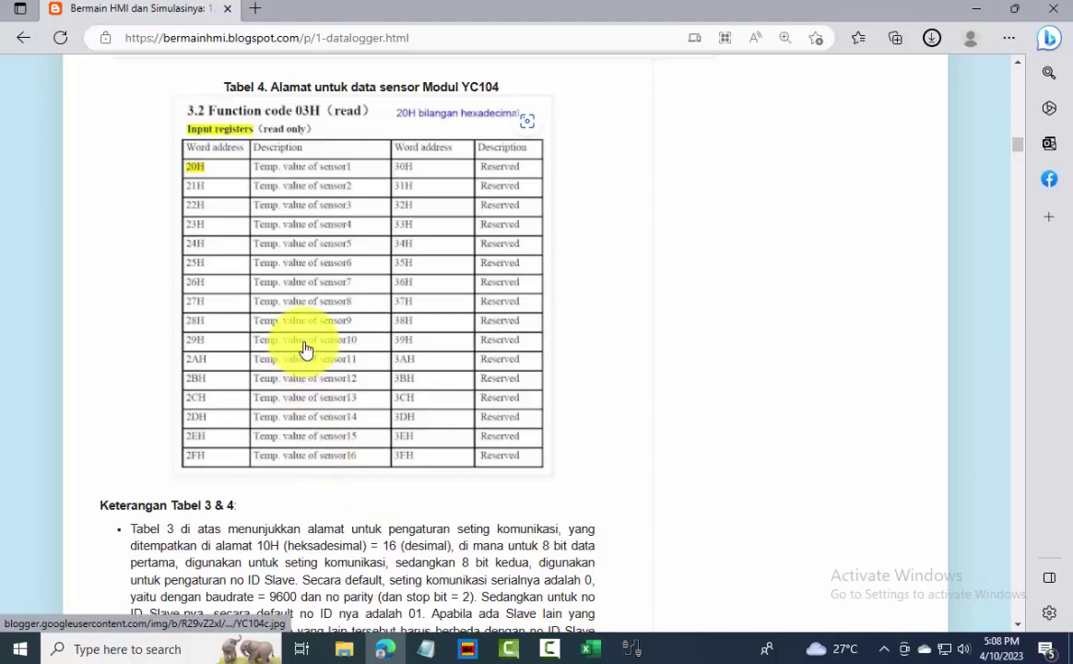
scroll(310, 341, up, 2)
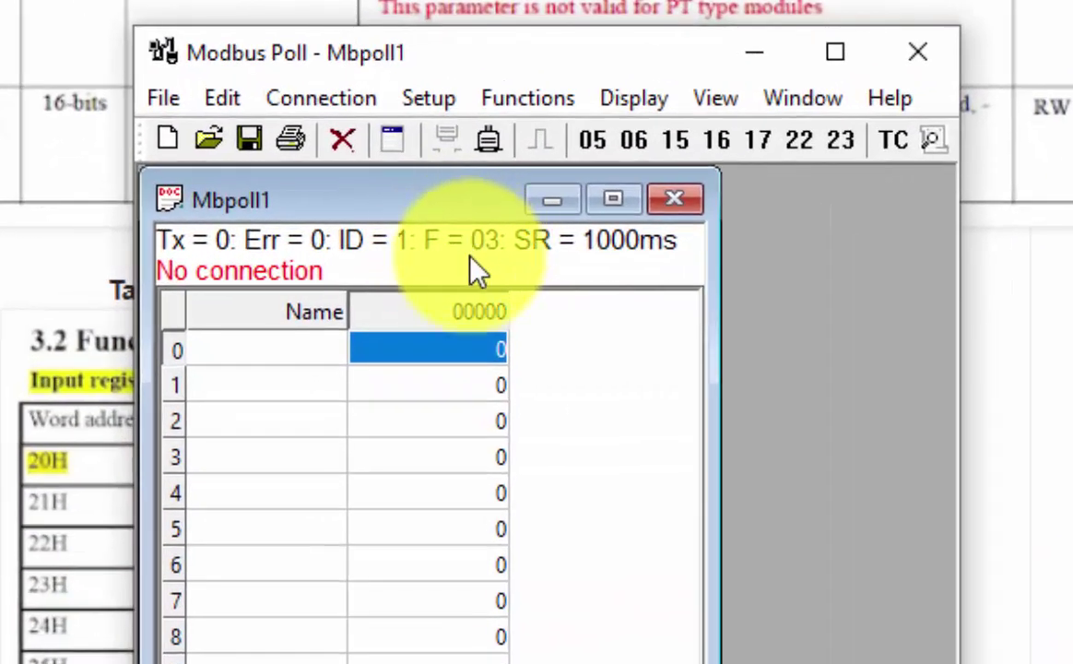
Set the Mbpoll1 read/write definition to Hex address mode with address 20.
click(262, 352)
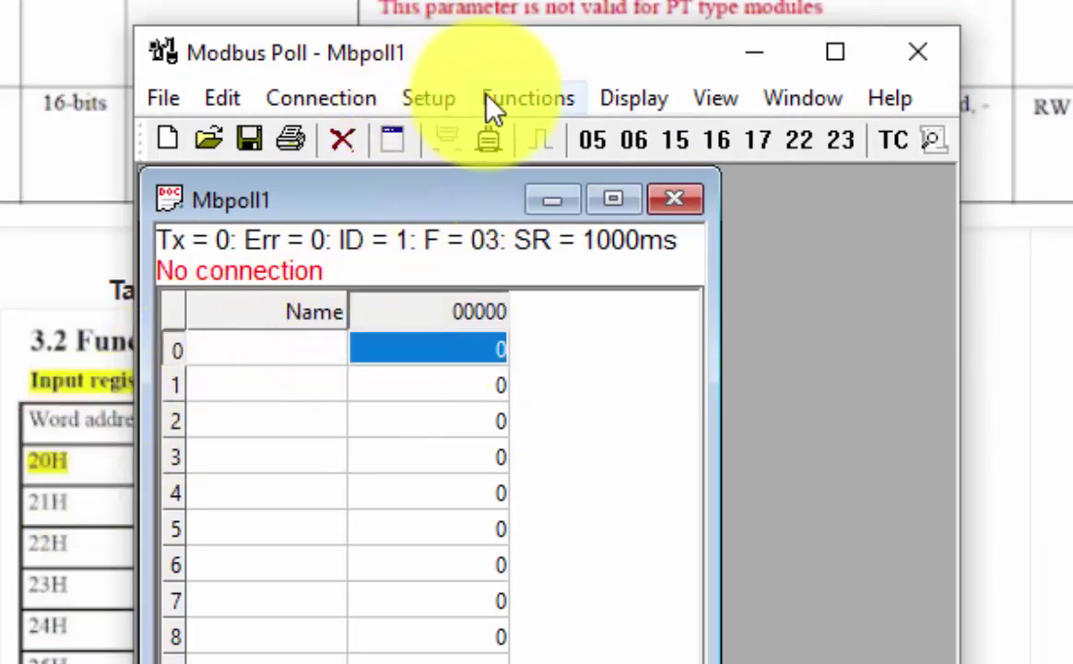
click(433, 98)
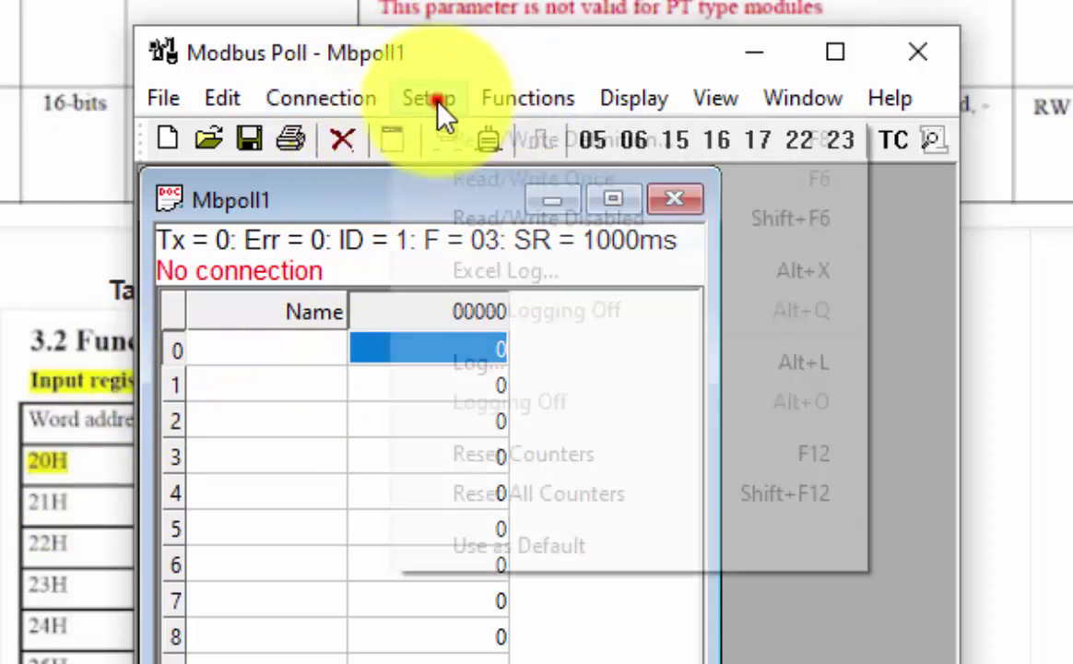
click(465, 141)
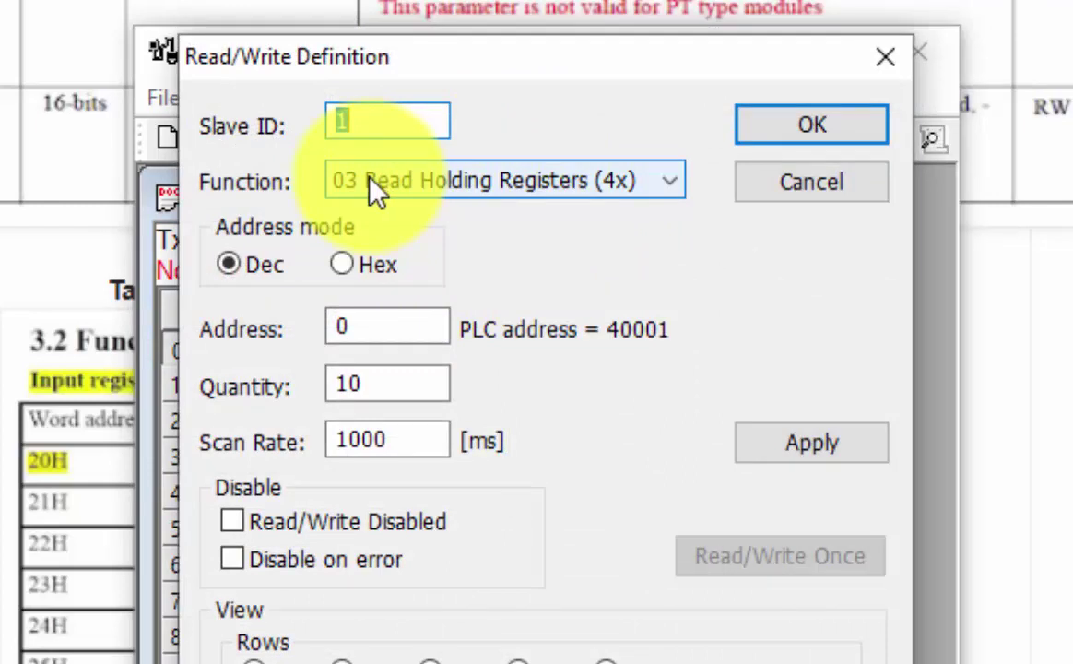
click(344, 267)
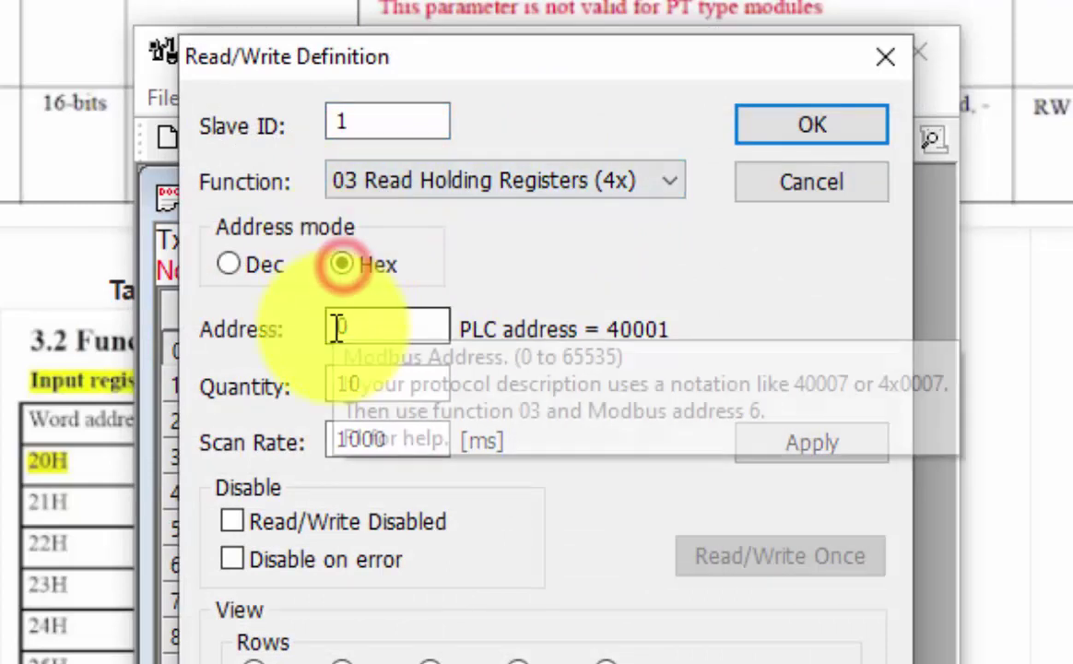
click(335, 328)
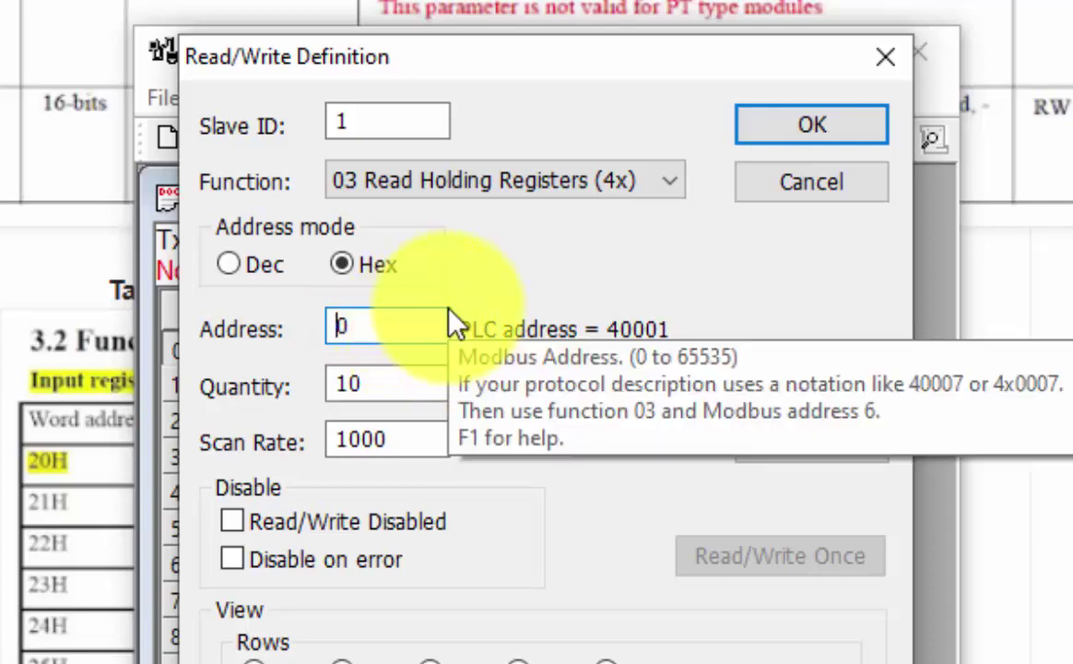
text(2)
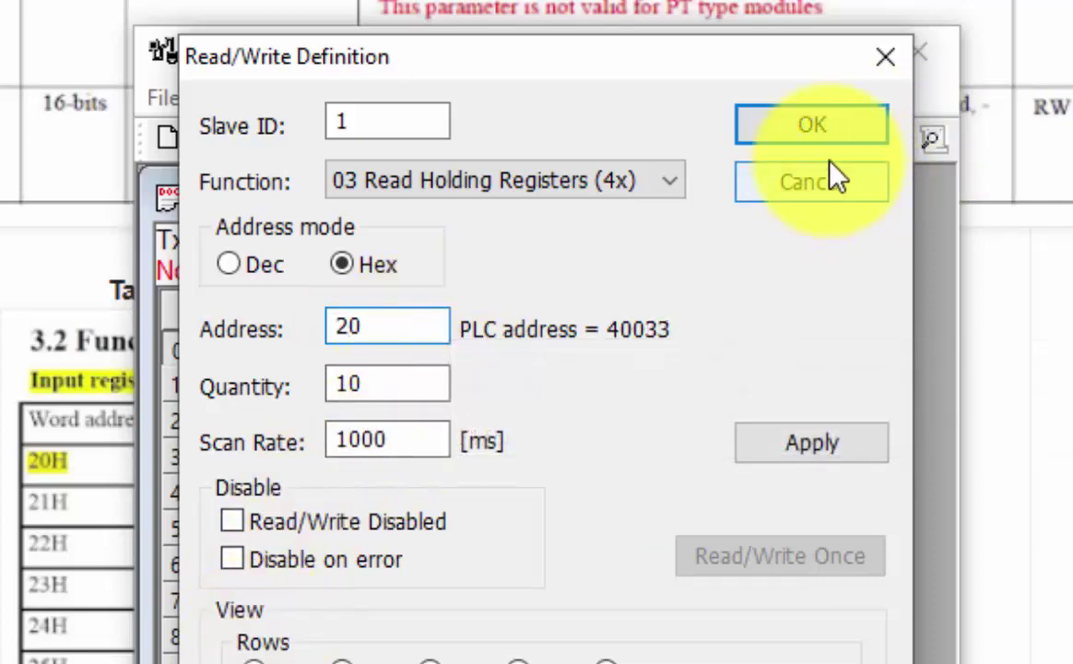
click(779, 133)
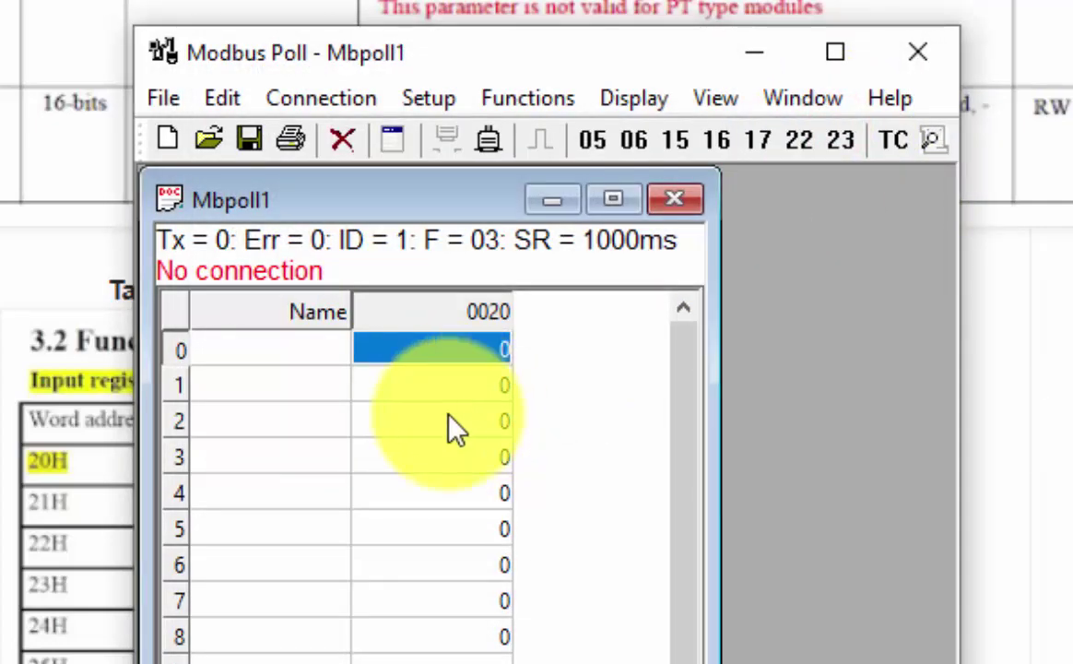
Open the Modbus Poll connection setup and choose Serial Port as the connection type.
click(335, 105)
click(338, 137)
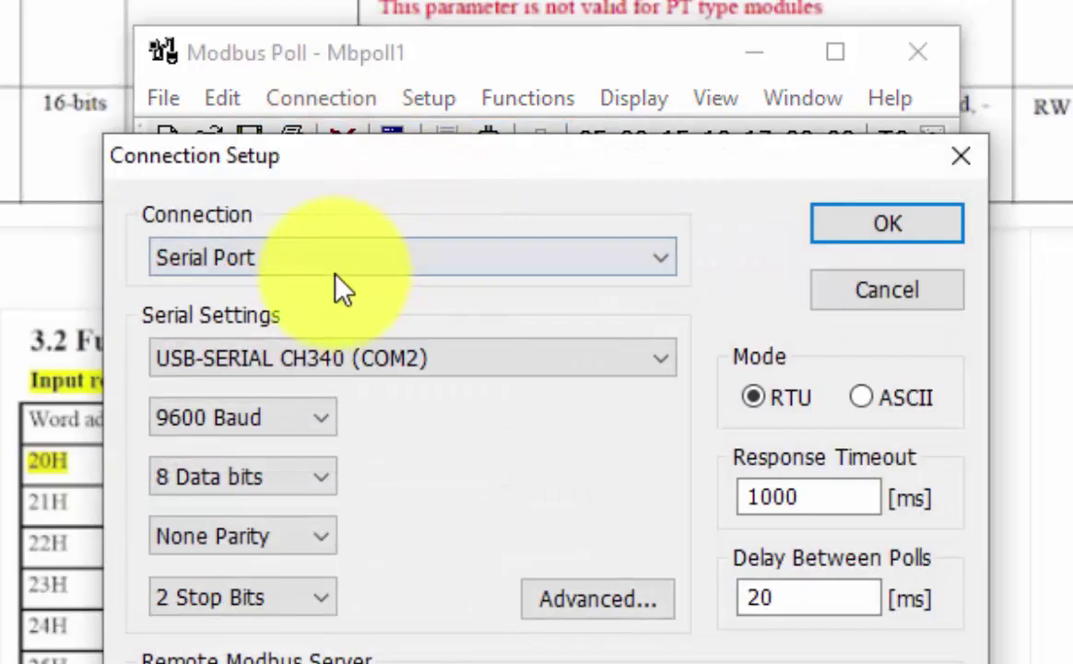
click(304, 262)
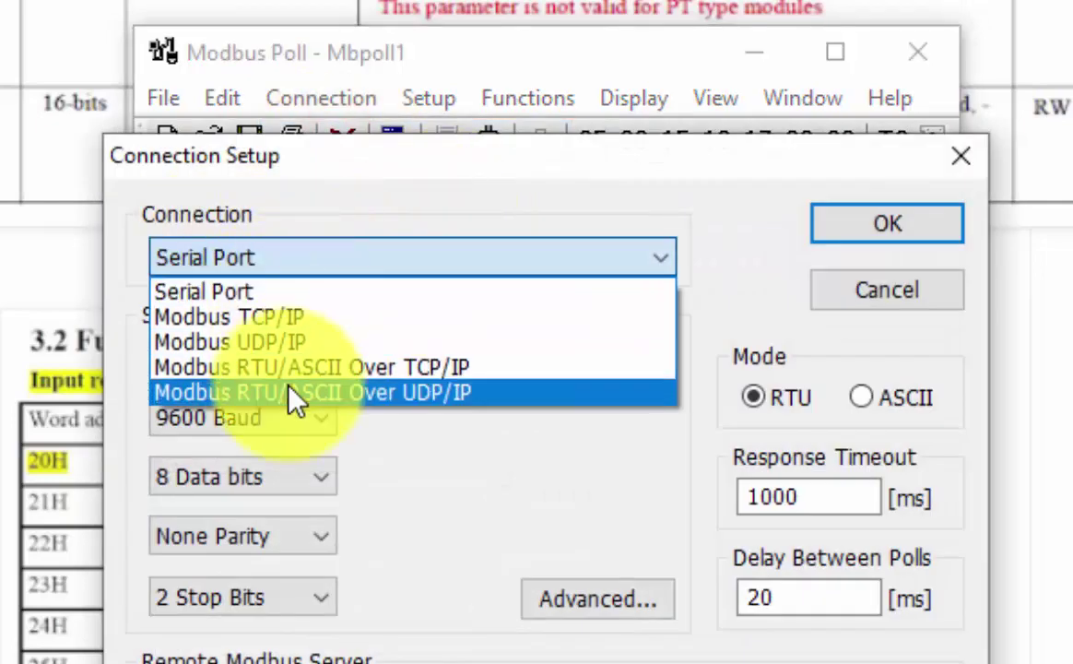
click(285, 289)
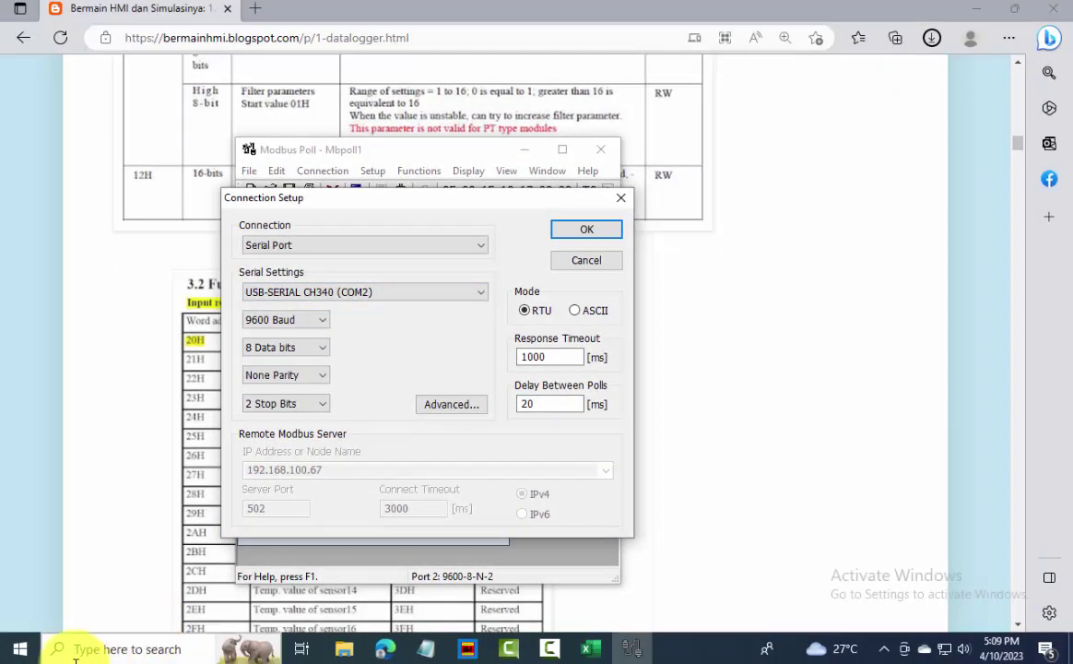
Look up the COM port of the USB-SERIAL CH340 adapter in Device Manager and close Device Manager.
right_click(19, 648)
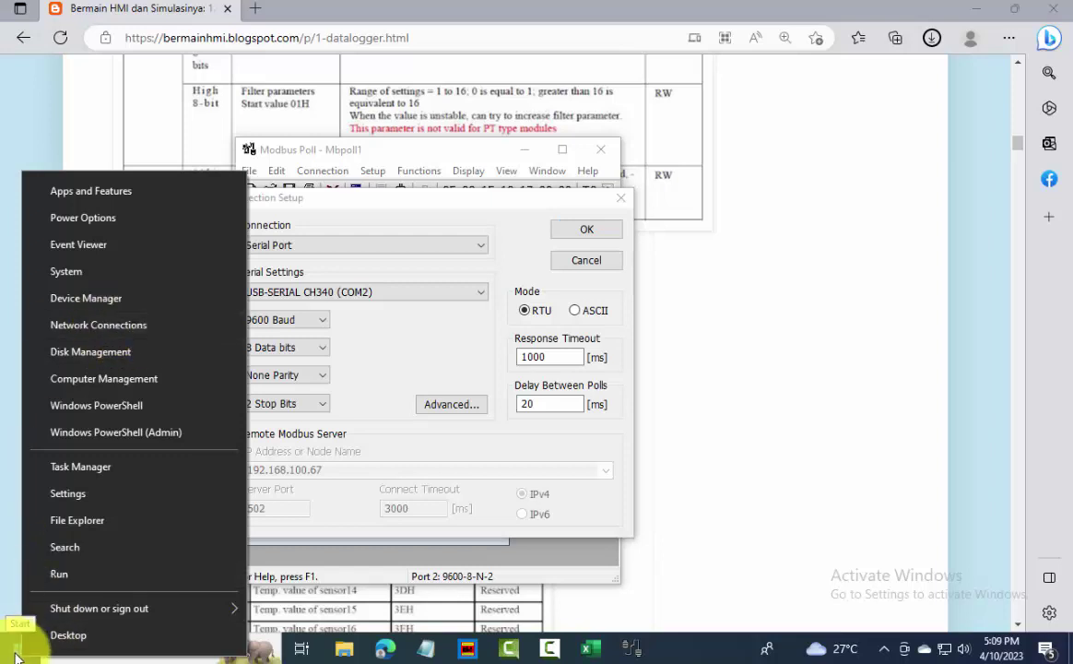
click(88, 298)
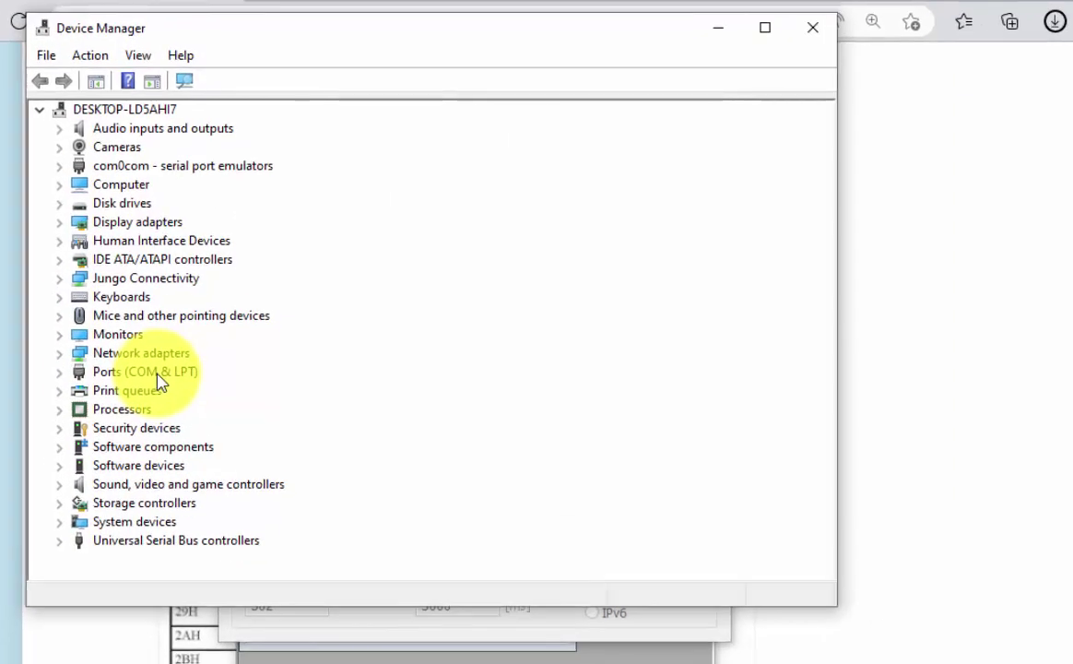
double_click(165, 321)
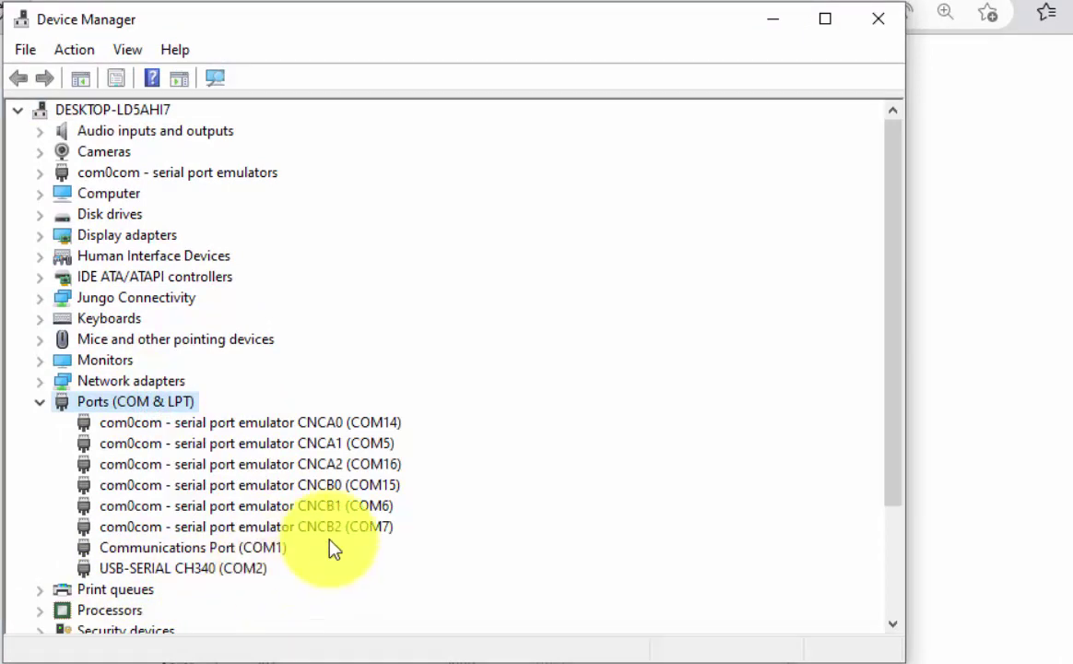
click(881, 18)
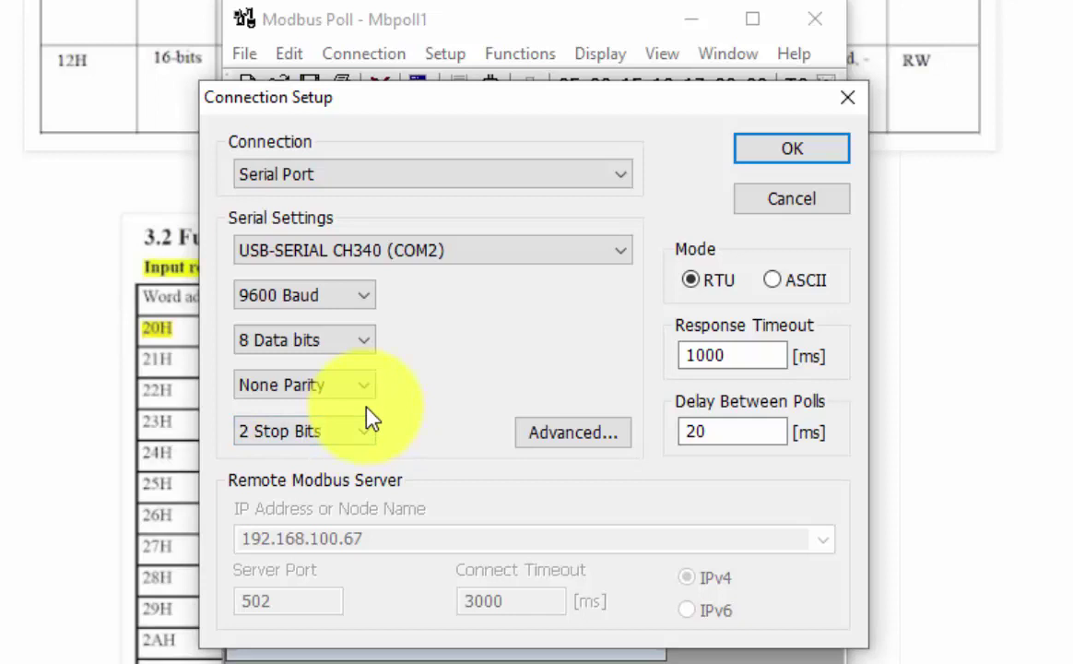
Connect over USB-SERIAL CH340 (COM2) in RTU mode with 9600 baud, 8 data bits, no parity and 2 stop bits.
click(316, 434)
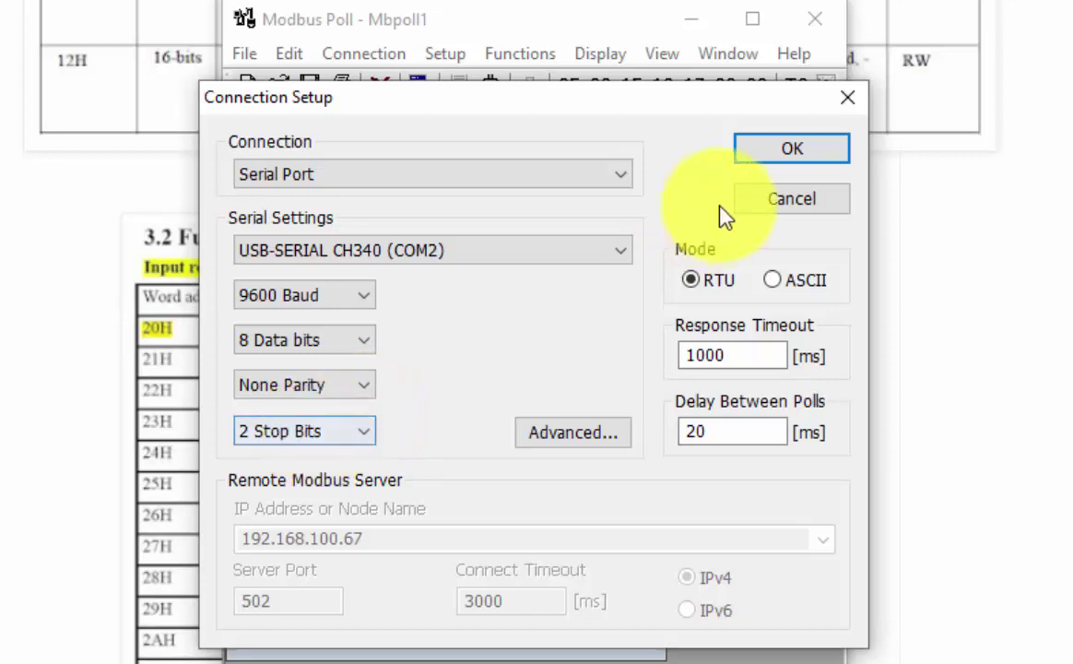
click(786, 149)
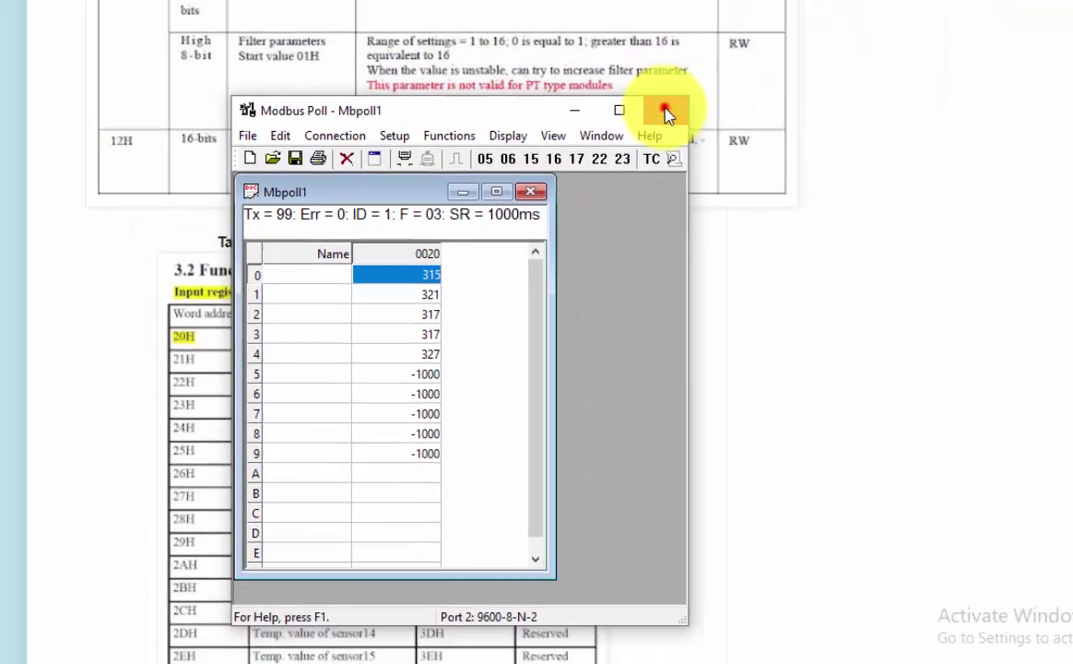
Close Modbus Poll without saving Mbpoll1 and return to the section 2 heading on the blog page.
click(815, 19)
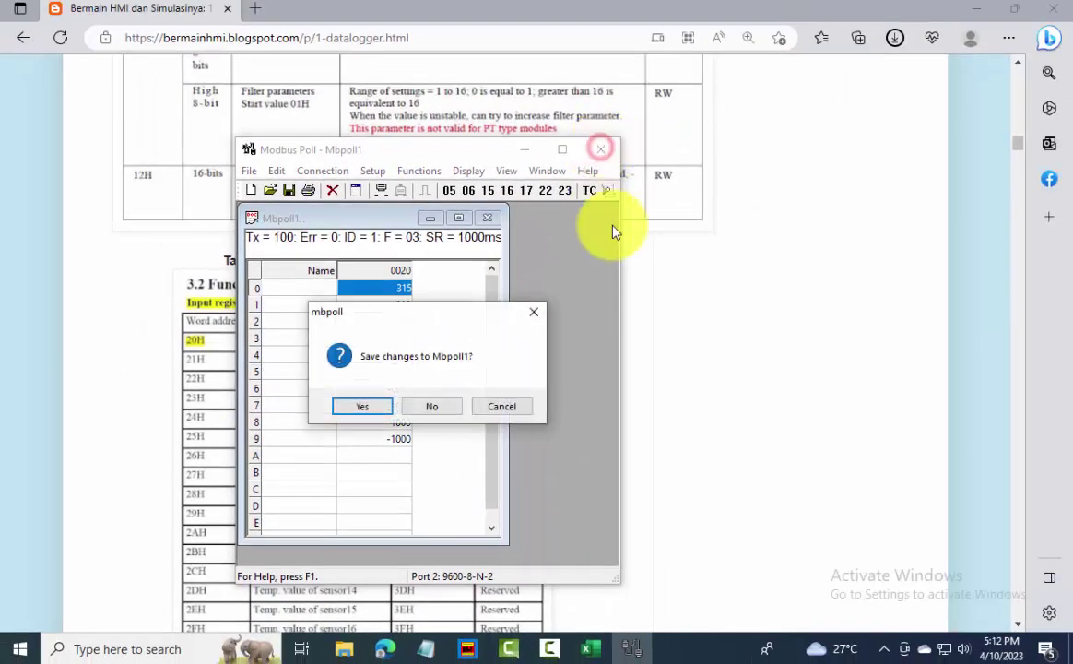
click(438, 407)
scroll(551, 455, down, 5)
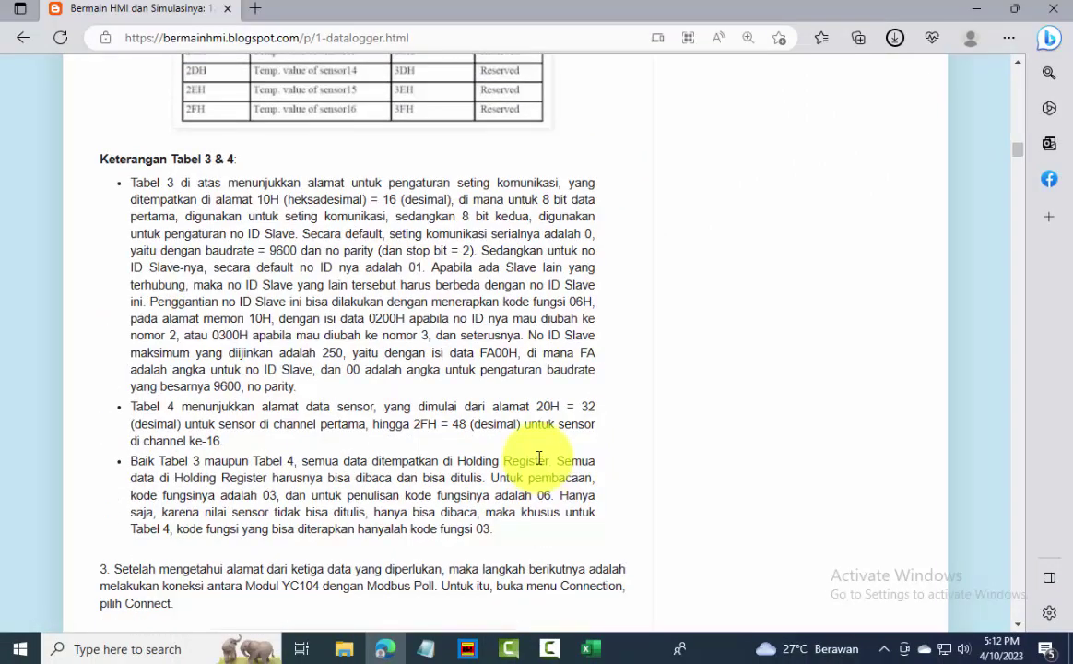
scroll(525, 451, up, 8)
scroll(523, 430, up, 6)
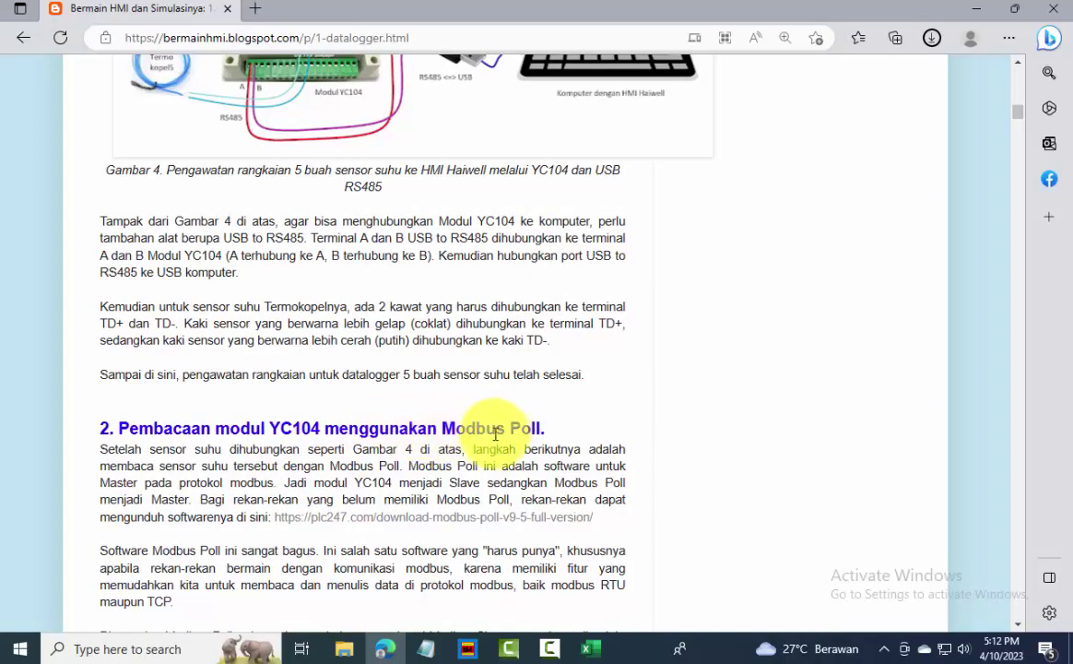
Go to section 3 of the blog page, on displaying the temperature sensor data in the Haiwell HMI.
scroll(372, 484, down, 20)
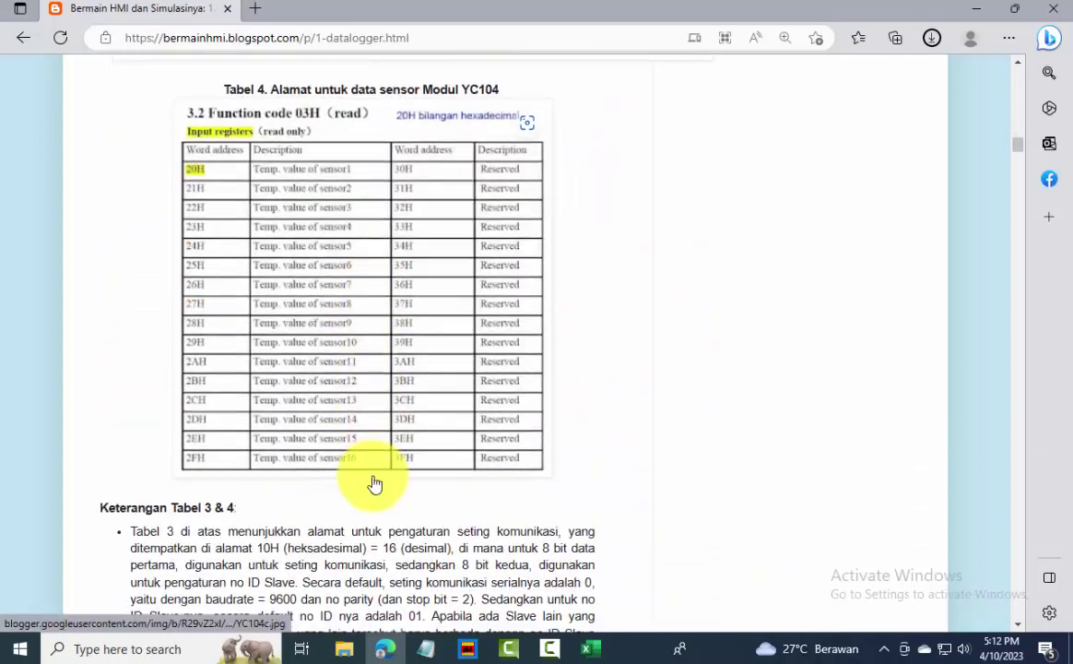
scroll(371, 473, down, 20)
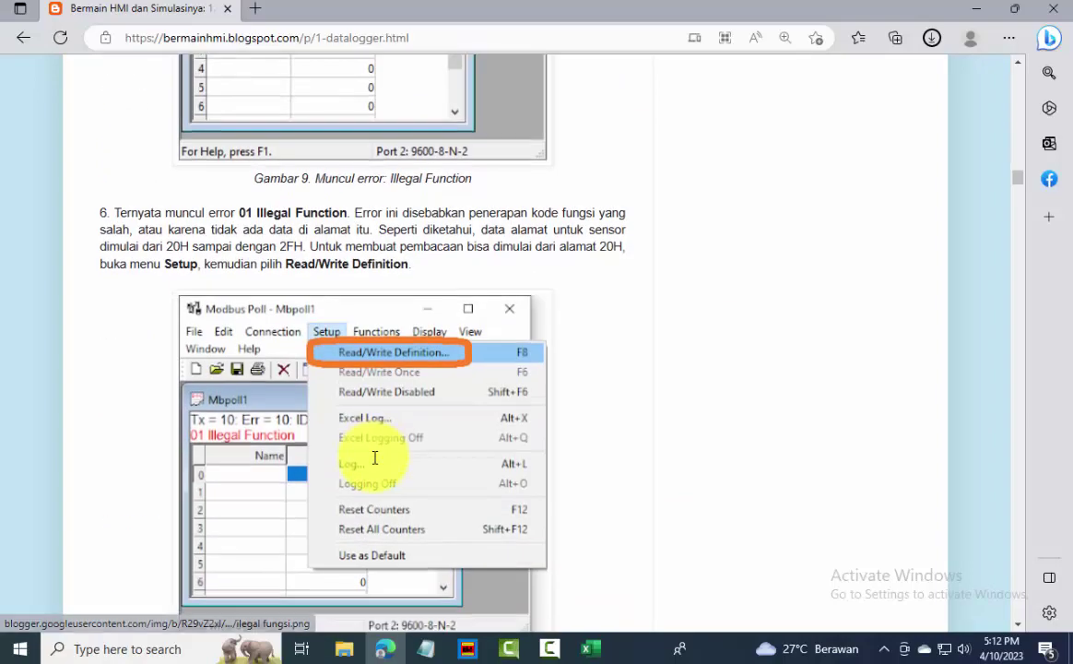
scroll(372, 461, down, 20)
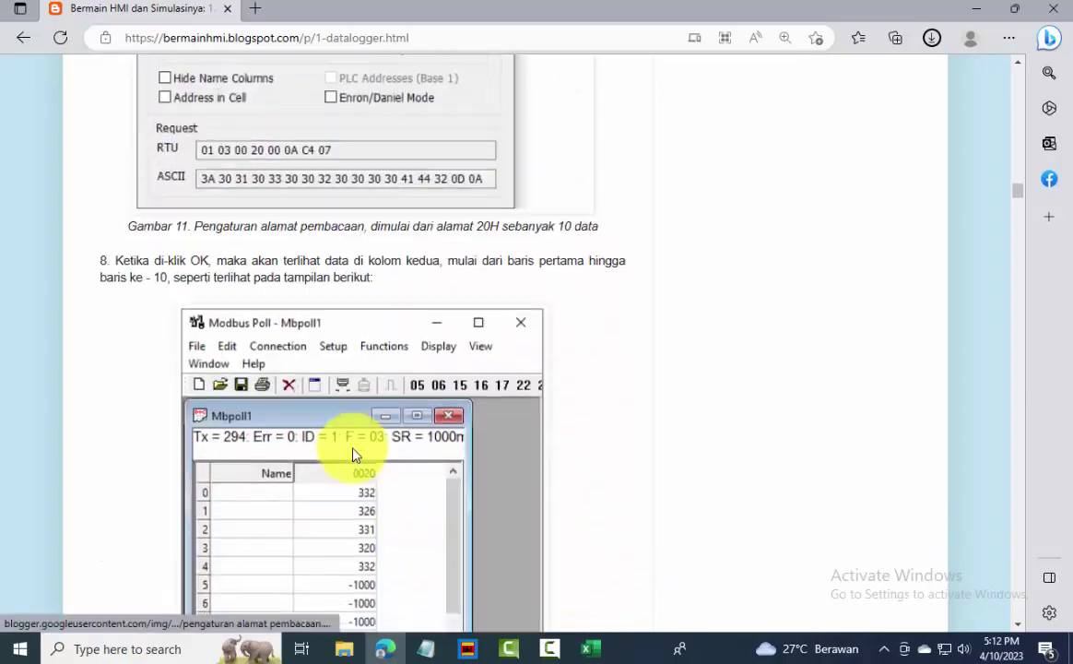
scroll(352, 453, down, 13)
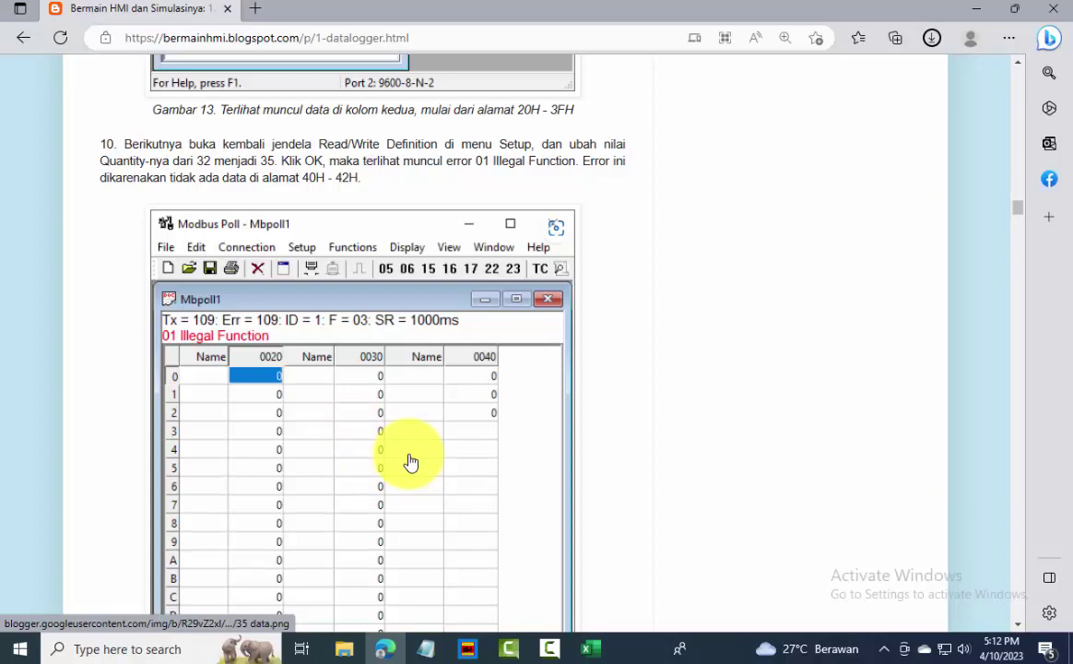
scroll(411, 461, down, 12)
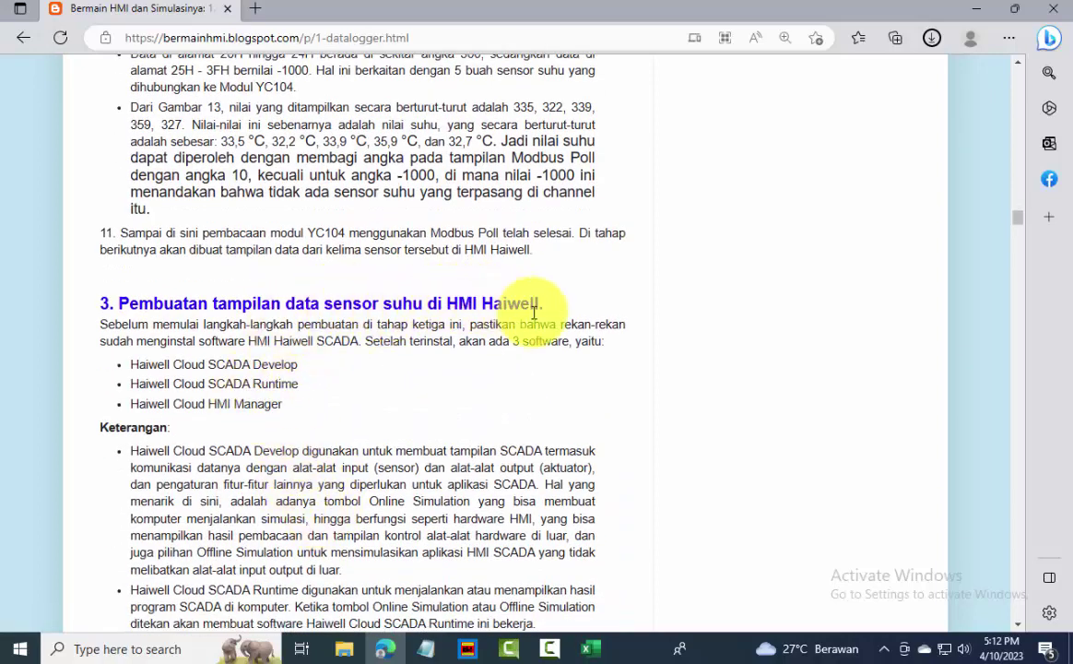
Look up the programs installed in the HaiwellScada3 folder, then return to the blog page.
click(18, 649)
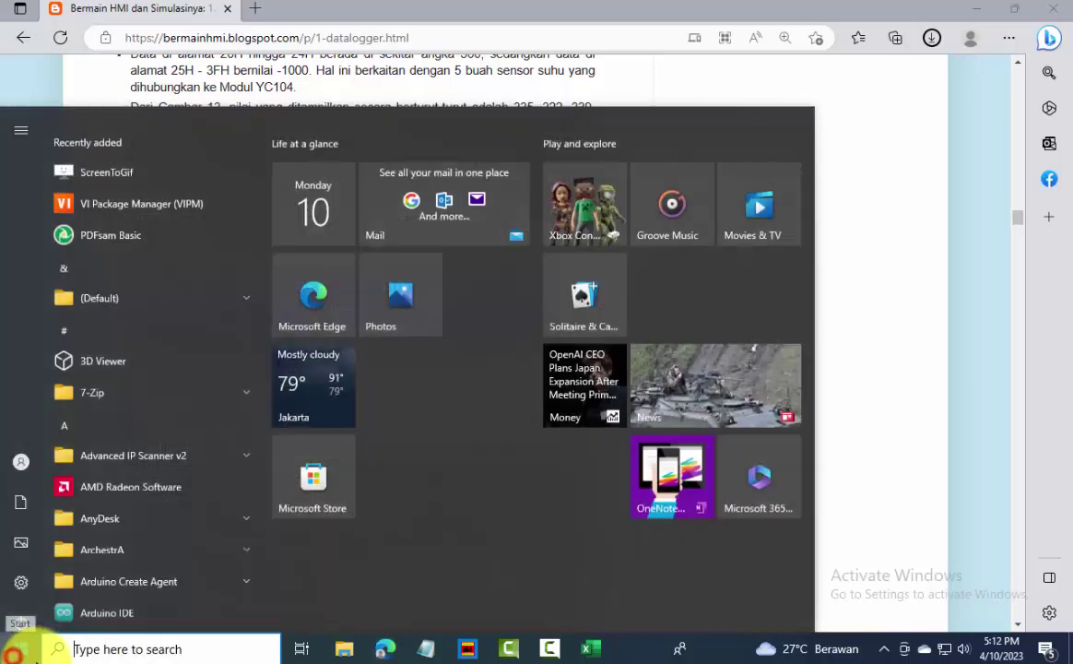
scroll(119, 502, down, 6)
scroll(122, 505, down, 5)
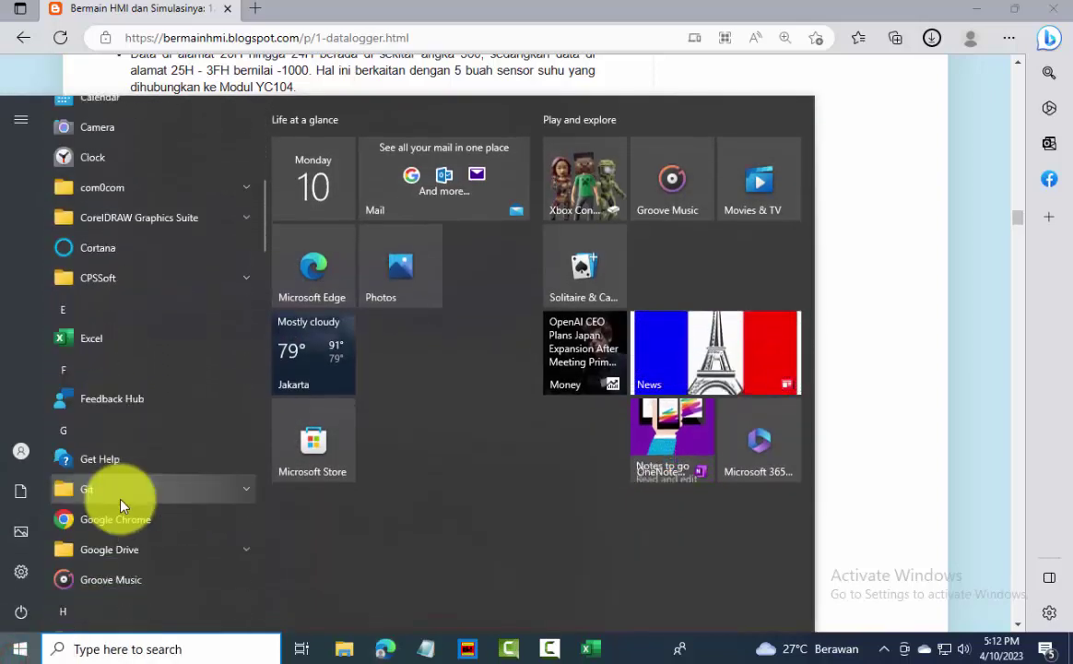
click(148, 477)
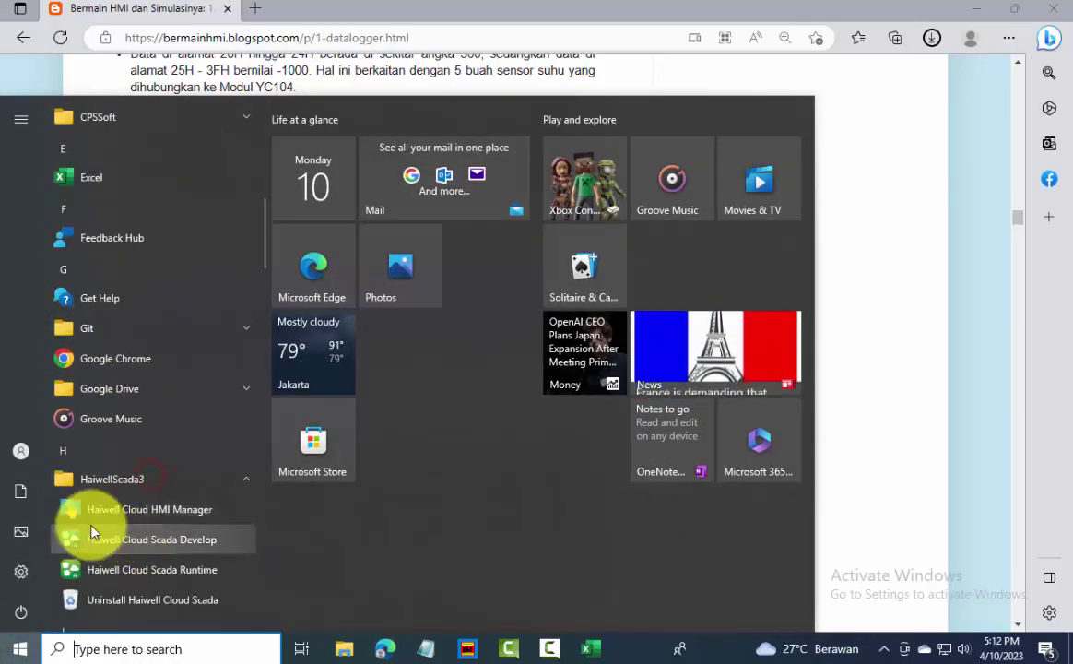
click(994, 399)
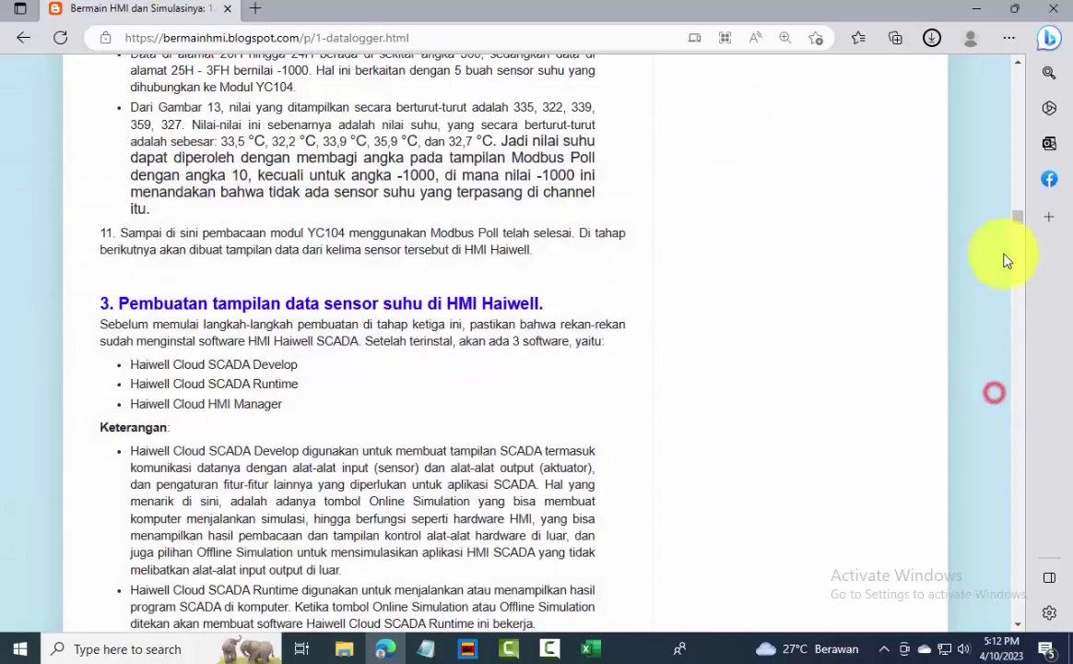
Open the Haiwell Cloud SCADA download page from the link in the blog introduction, and view the Downloads folder.
drag(1013, 220, 1022, 79)
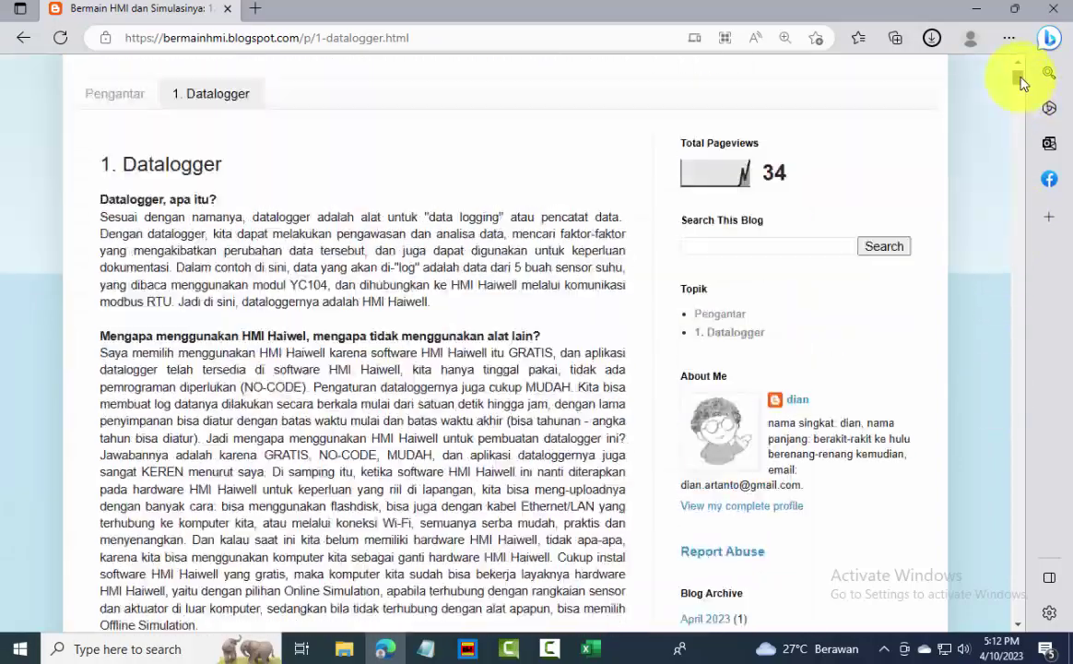
scroll(418, 351, down, 4)
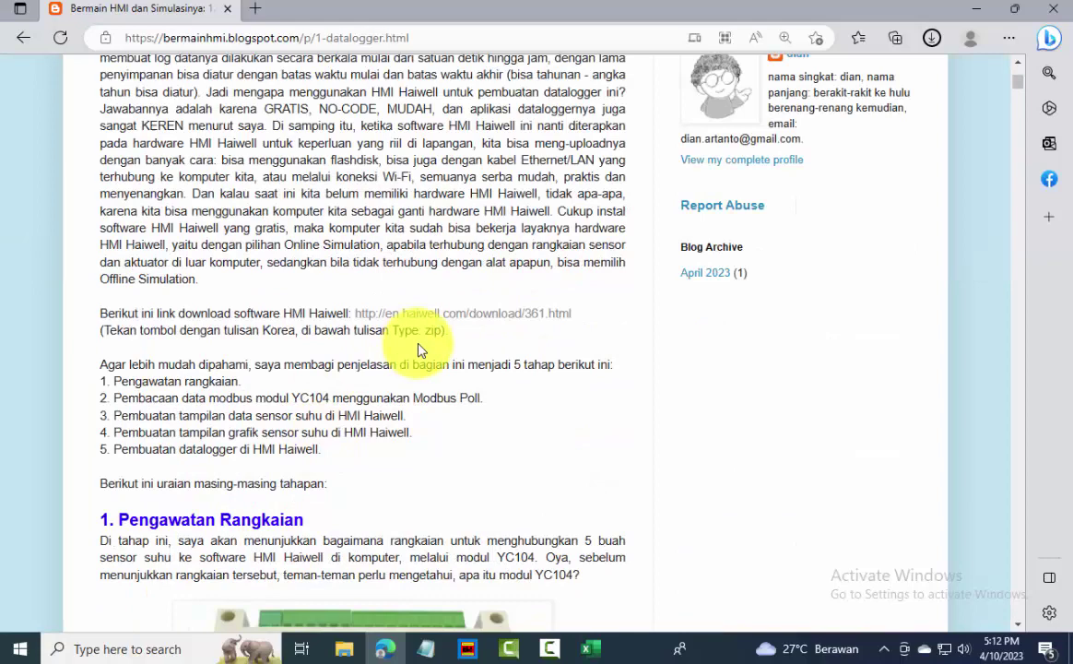
click(369, 314)
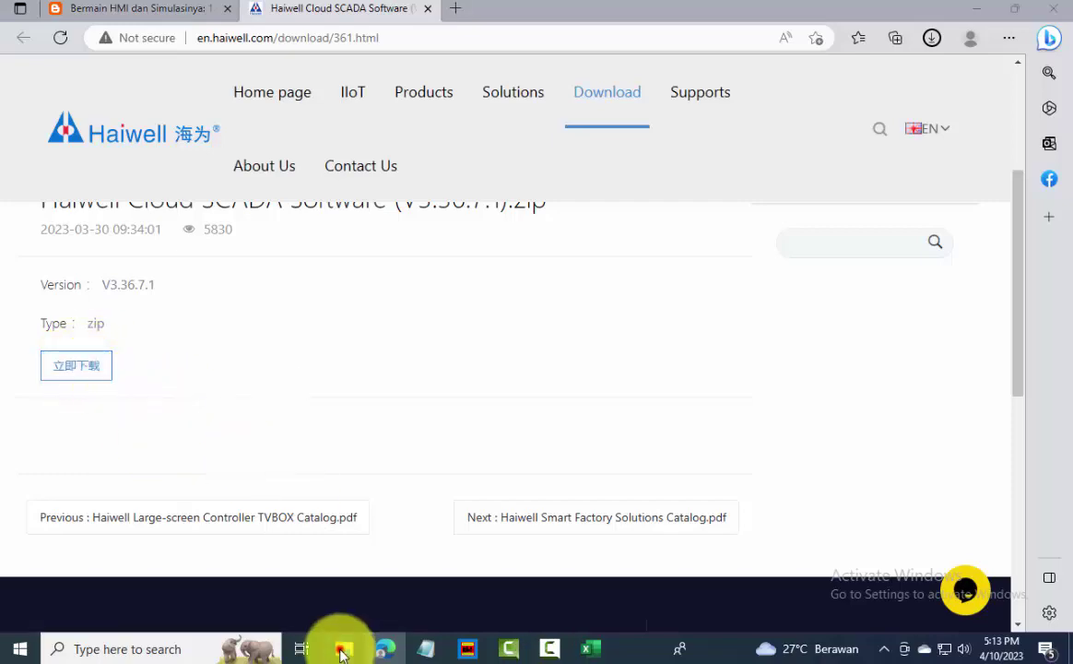
click(342, 648)
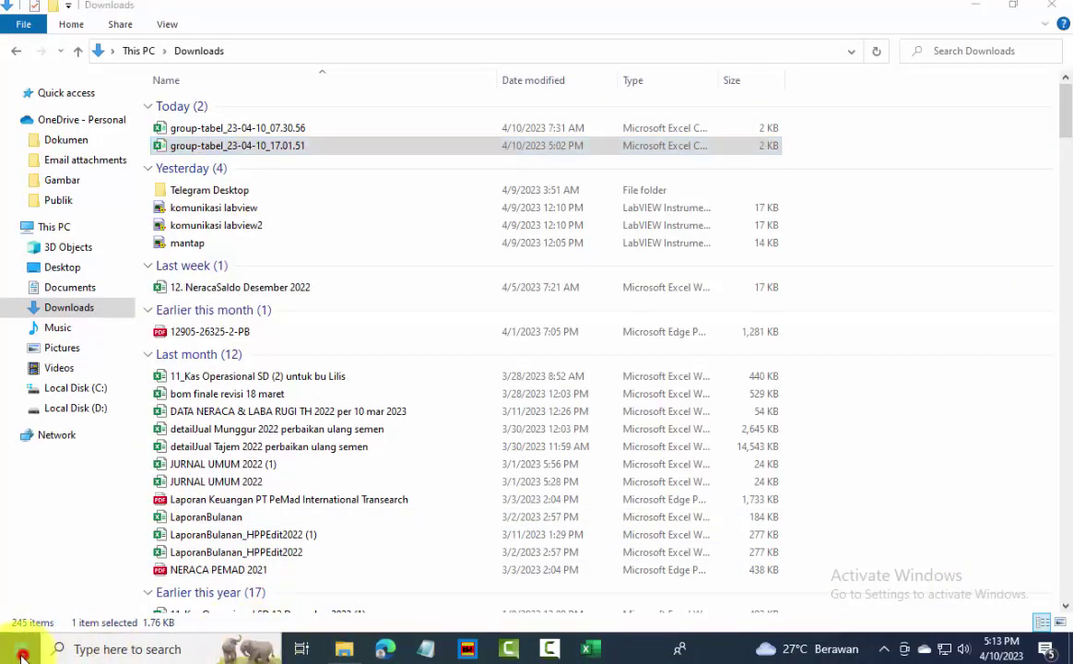
Launch Haiwell Cloud Scada Develop from the HaiwellScada3 program folder.
click(20, 648)
scroll(74, 475, down, 5)
scroll(80, 486, down, 7)
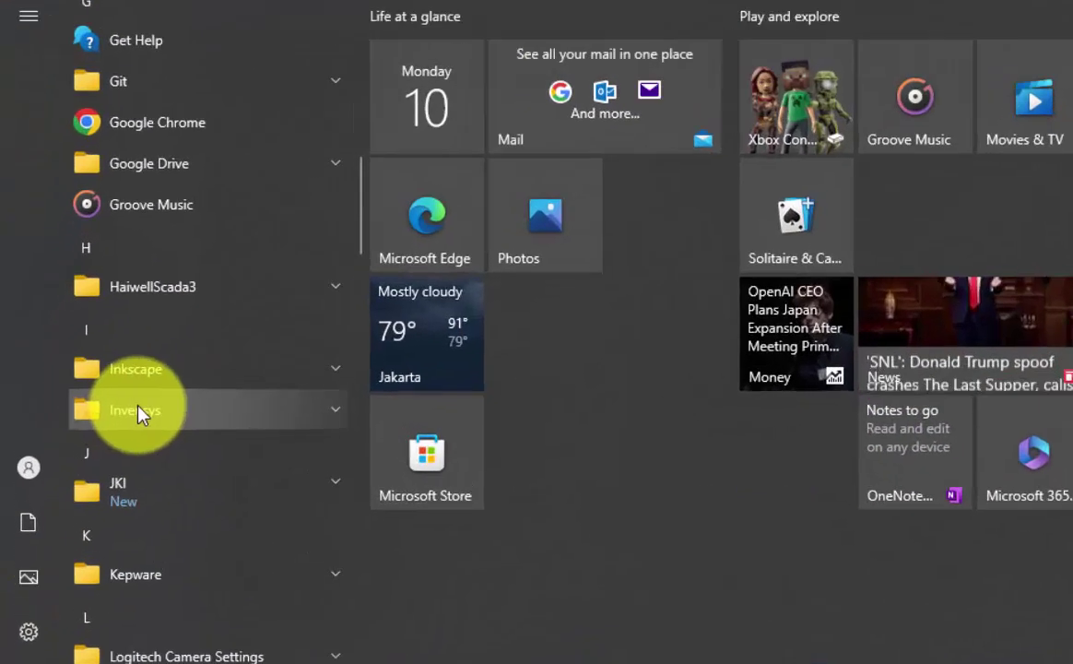
click(115, 317)
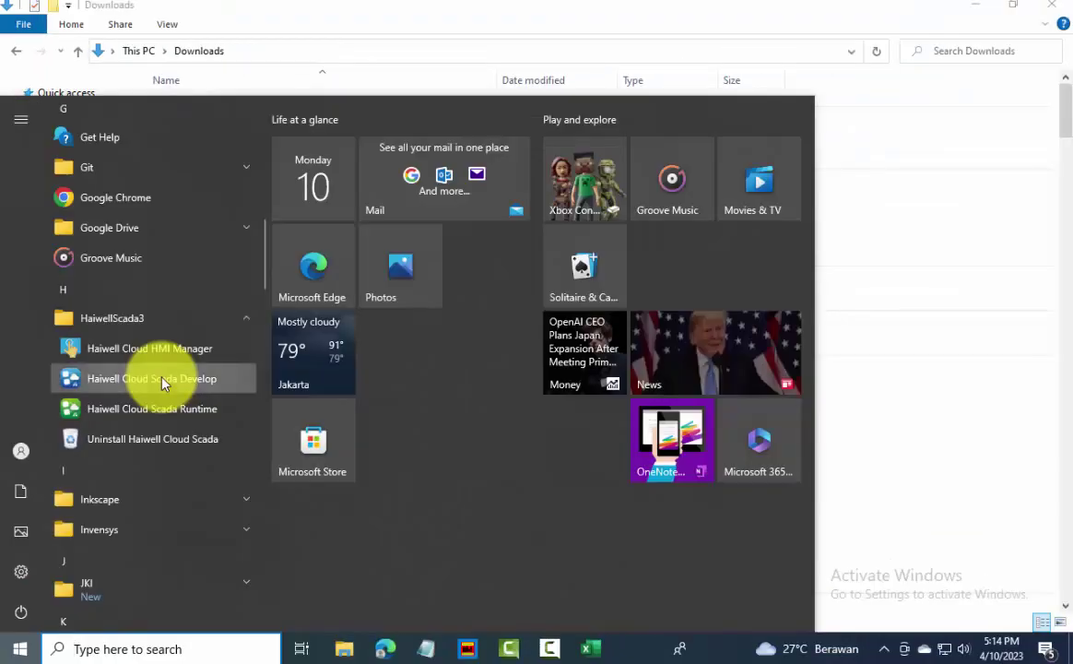
click(161, 379)
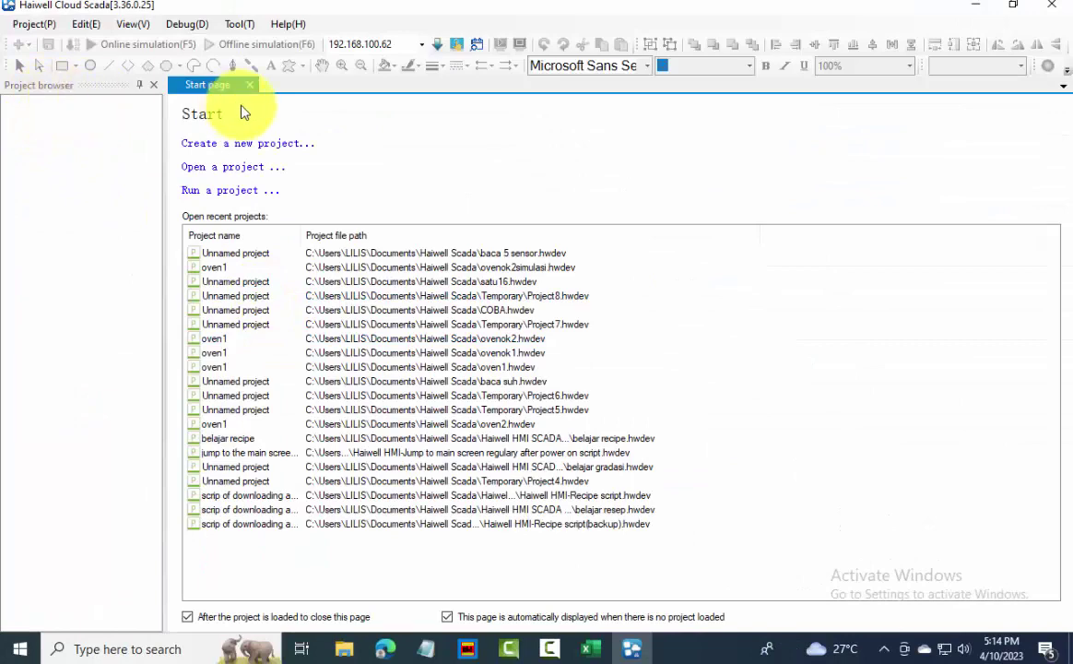
Create a new project with the default name for the Haiwell HMI B7H runtime platform at 1024x600 resolution.
click(237, 146)
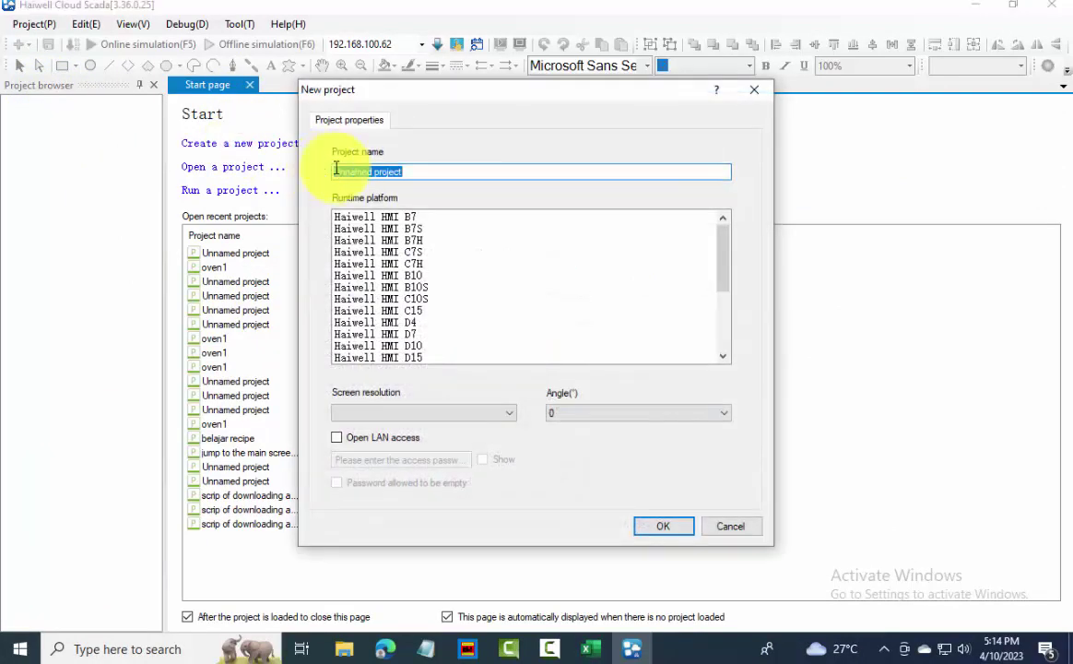
scroll(396, 300, down, 4)
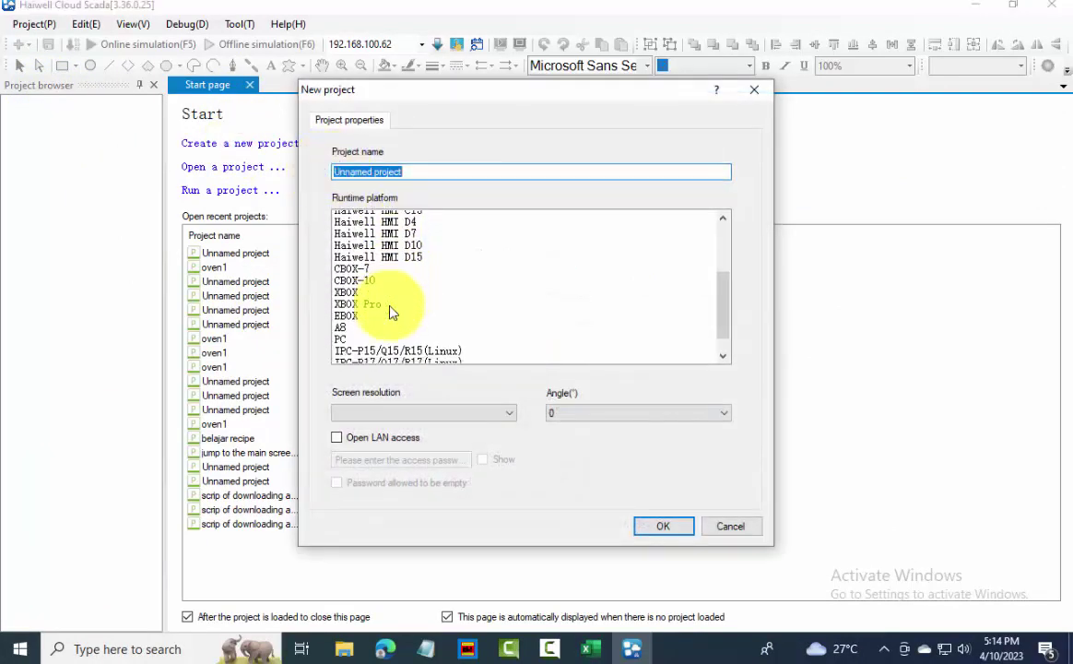
scroll(387, 295, up, 4)
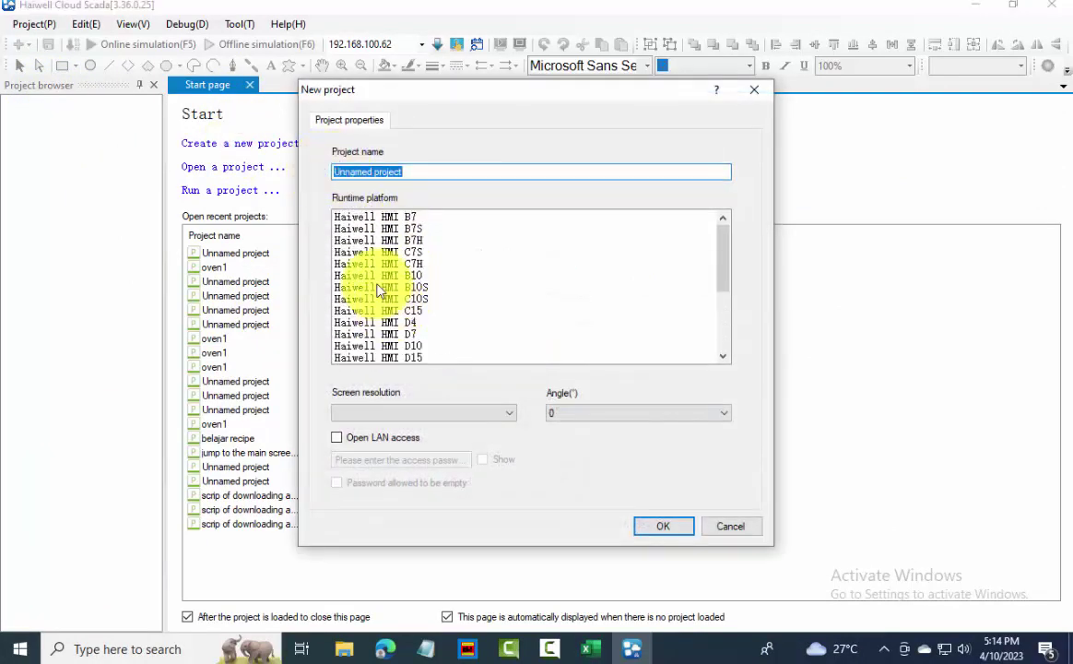
click(421, 241)
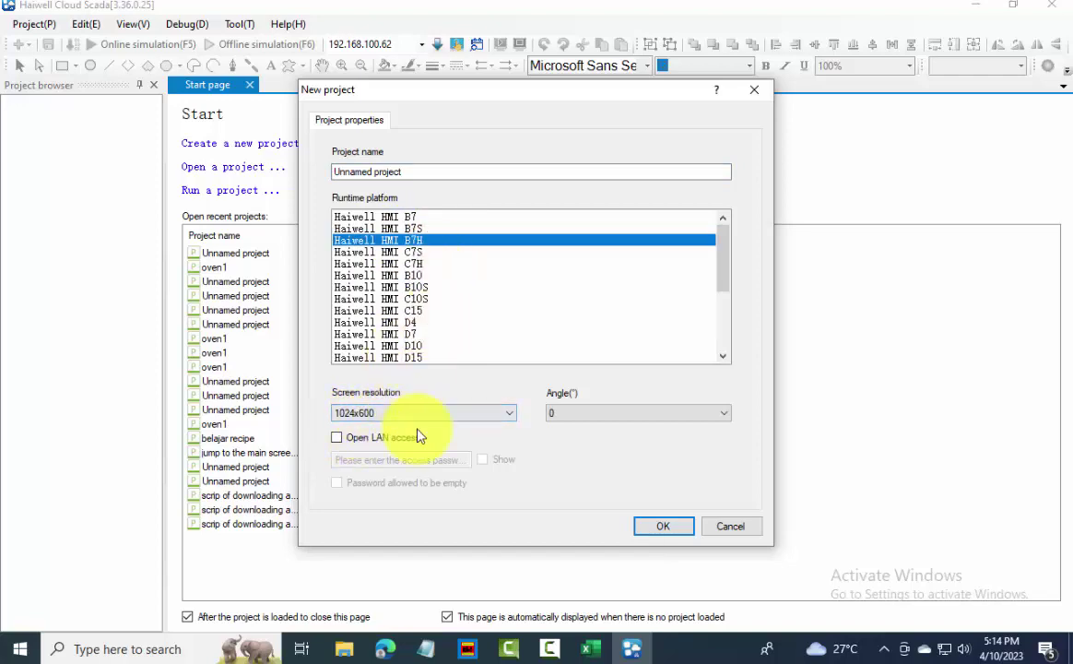
click(678, 533)
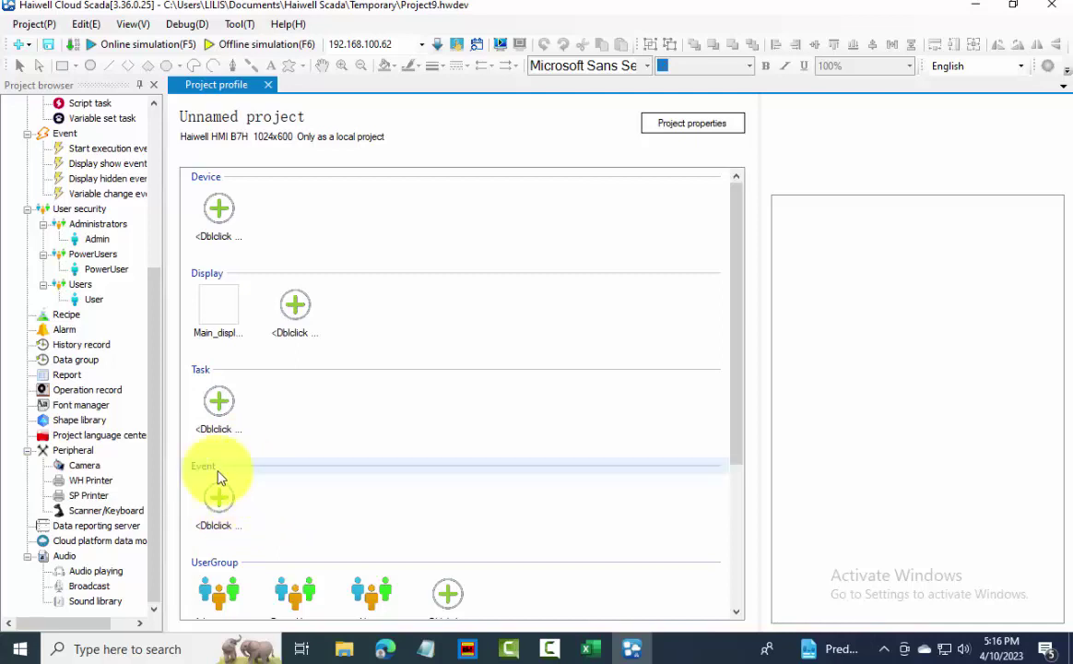
Start adding a serial device to the project and choose Modbus Master(RTU/ASCII) from the Common group.
scroll(226, 503, down, 1)
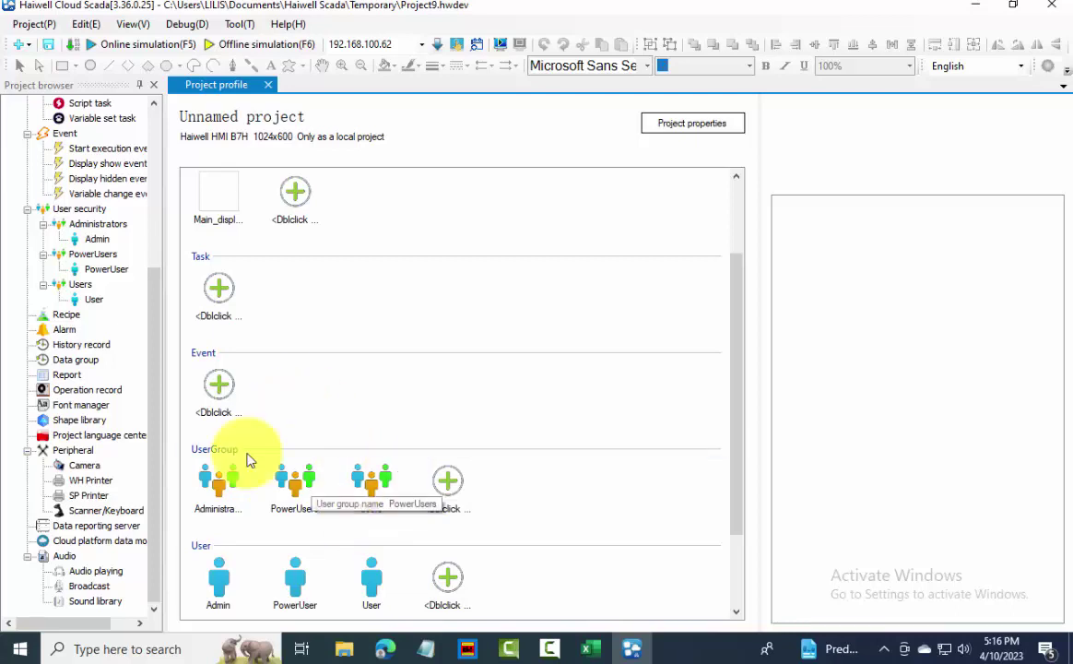
scroll(241, 456, up, 1)
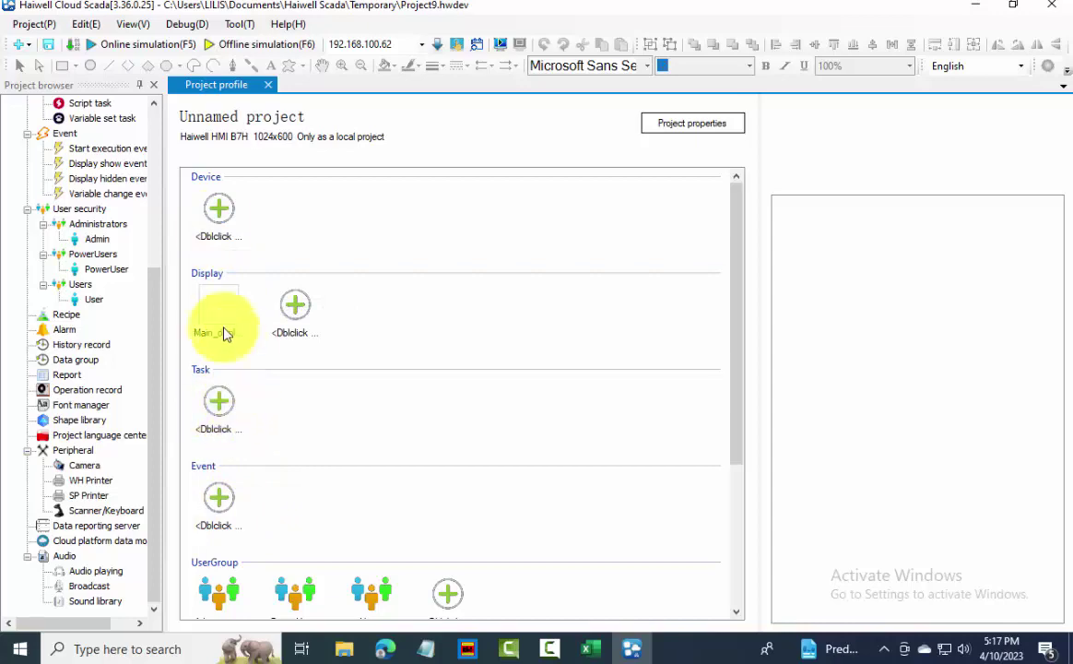
double_click(219, 210)
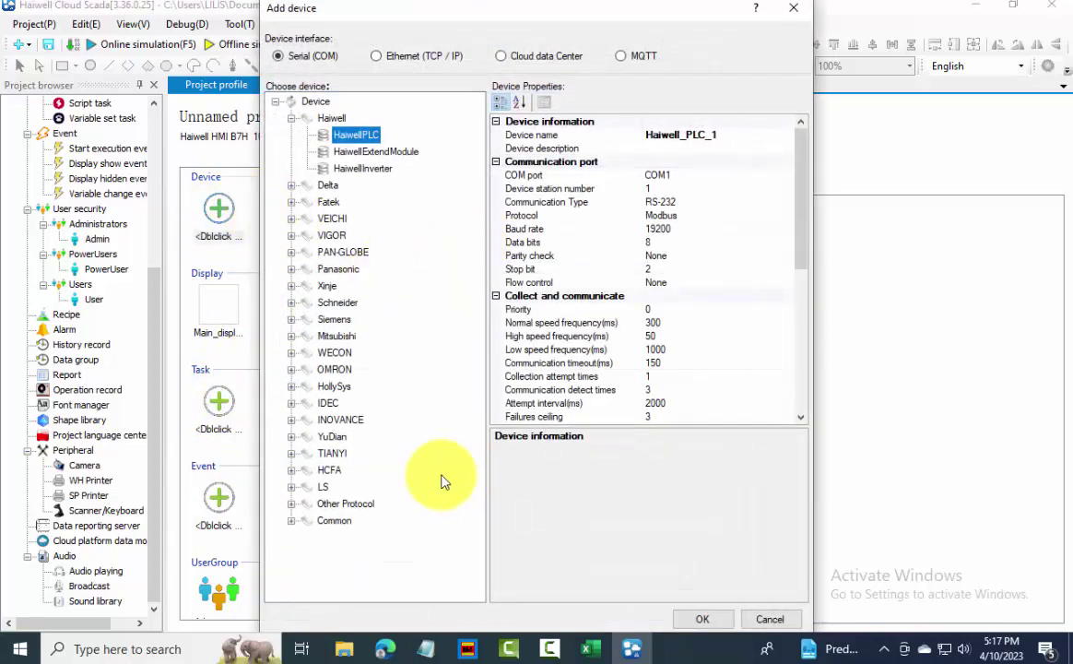
double_click(341, 521)
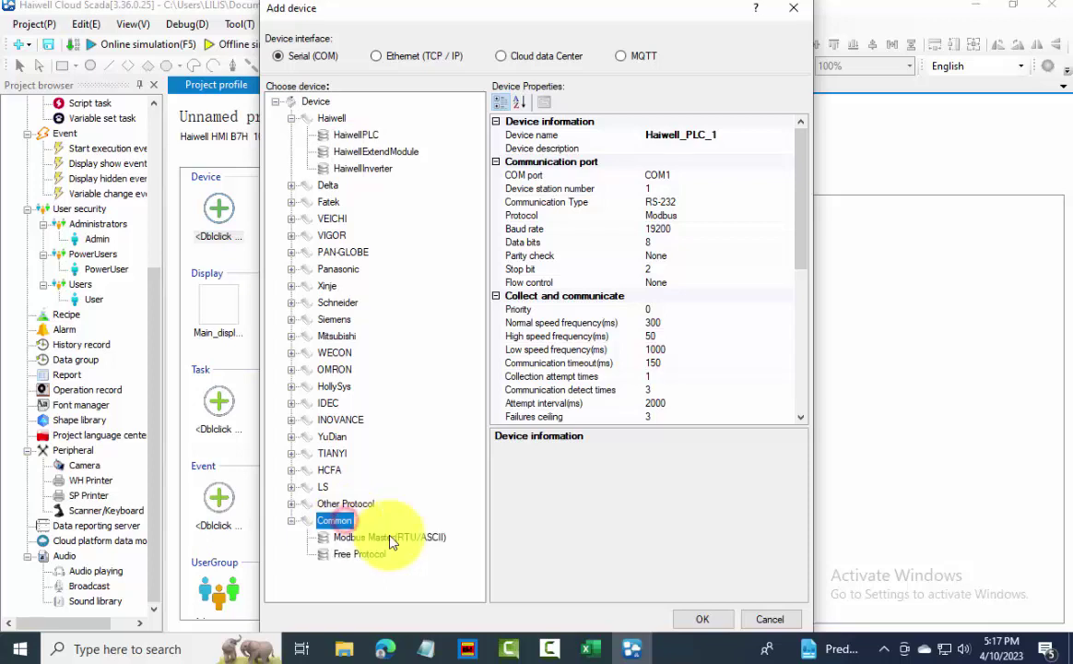
click(389, 541)
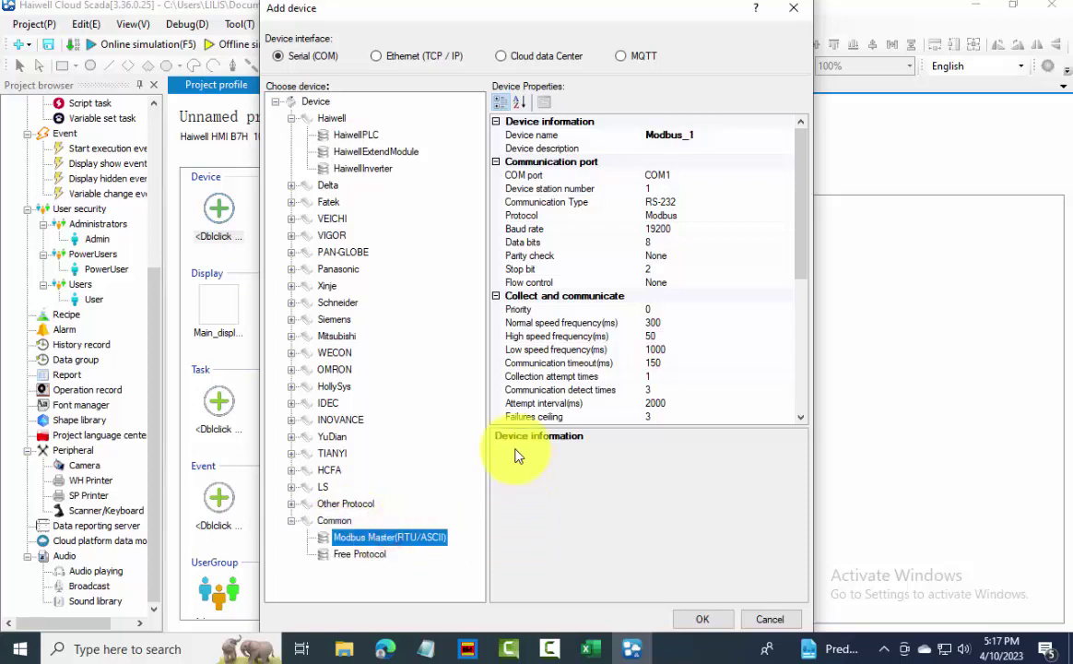
Set the Modbus device's COM port to COM2.
click(695, 175)
click(788, 176)
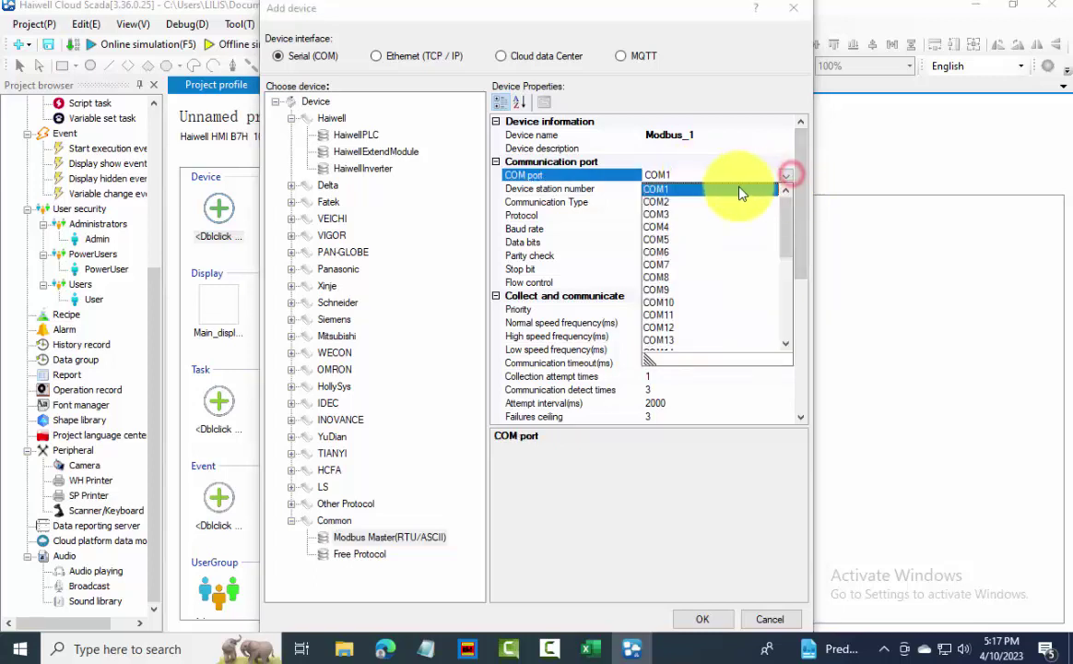
click(681, 201)
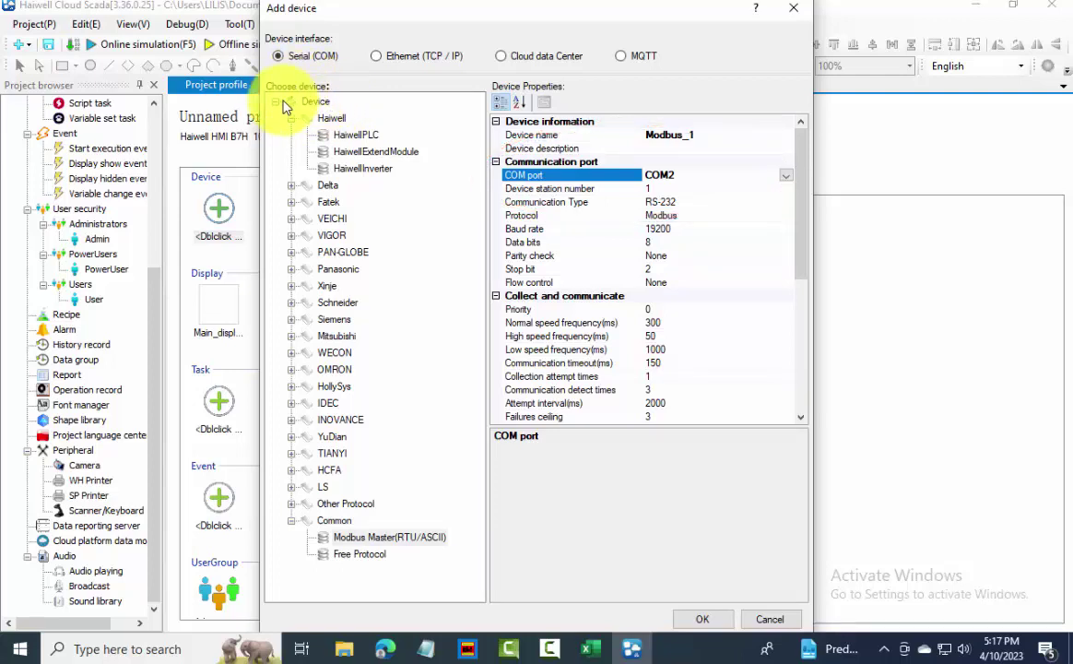
Open Windows Device Manager and list the computer's COM and LPT ports to check the USB-SERIAL CH340 adapter.
right_click(20, 649)
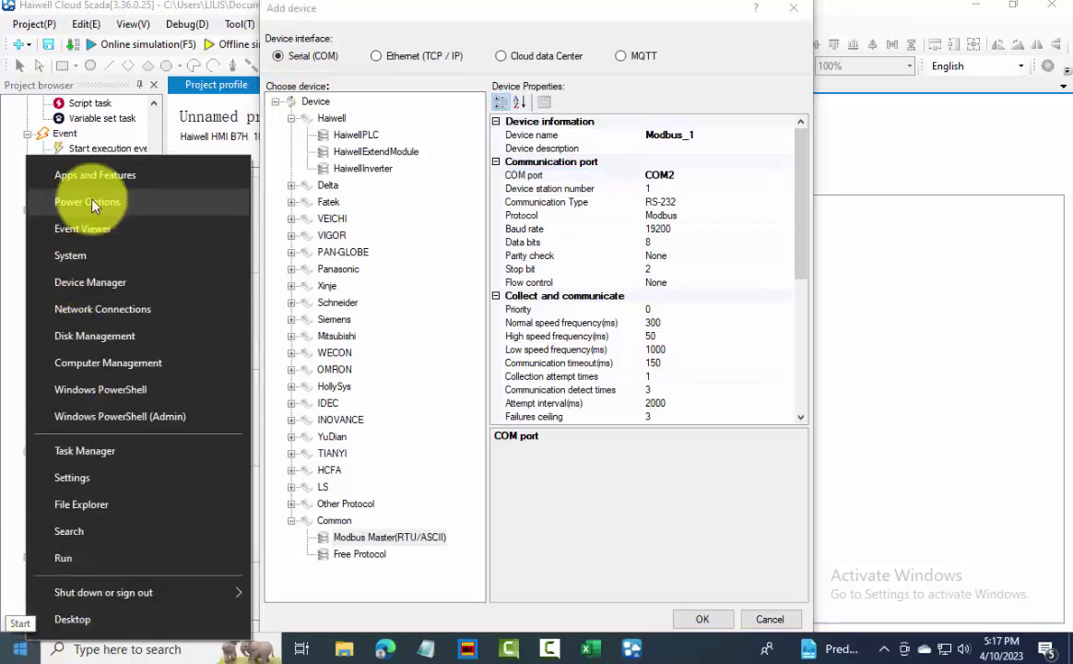
click(111, 282)
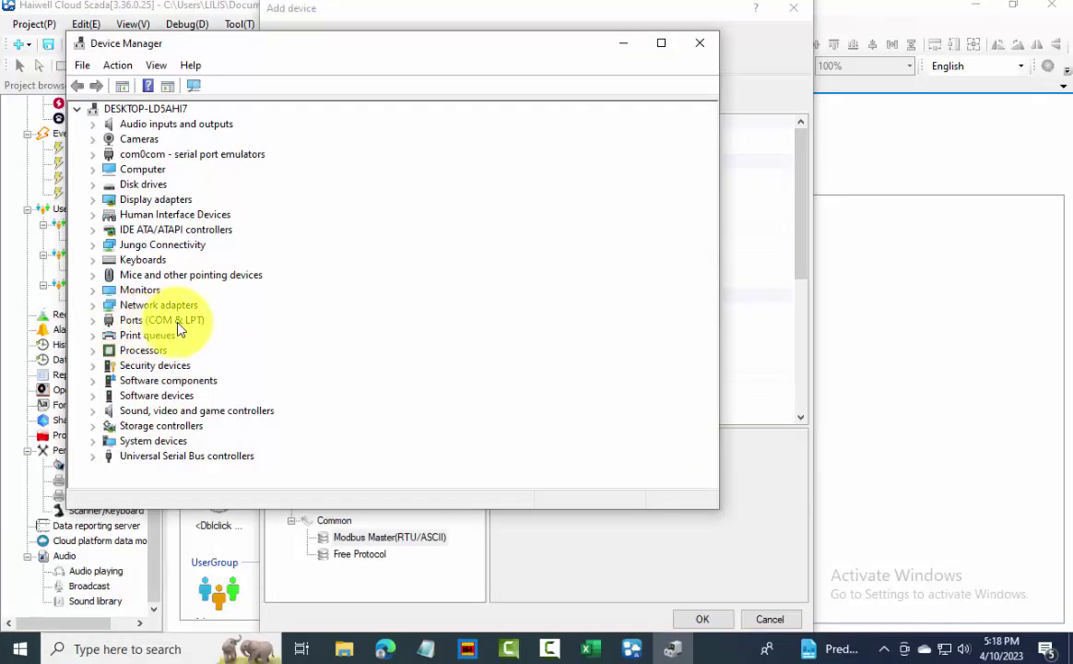
double_click(147, 320)
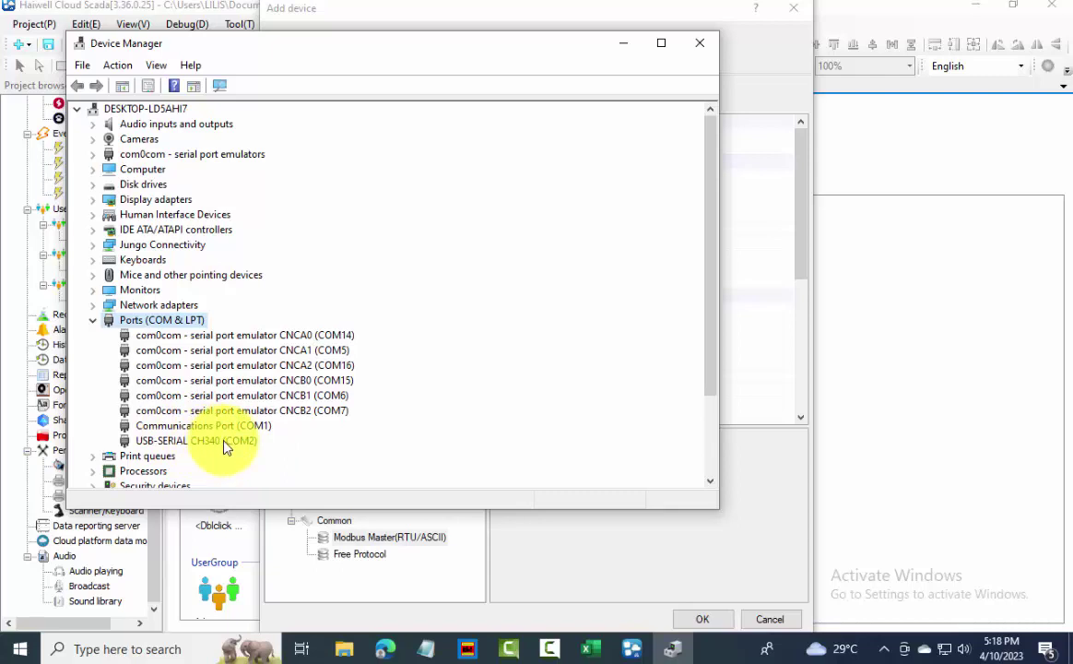
Change the USB-SERIAL CH340 adapter's COM port number to COM8 in its advanced port settings.
right_click(224, 443)
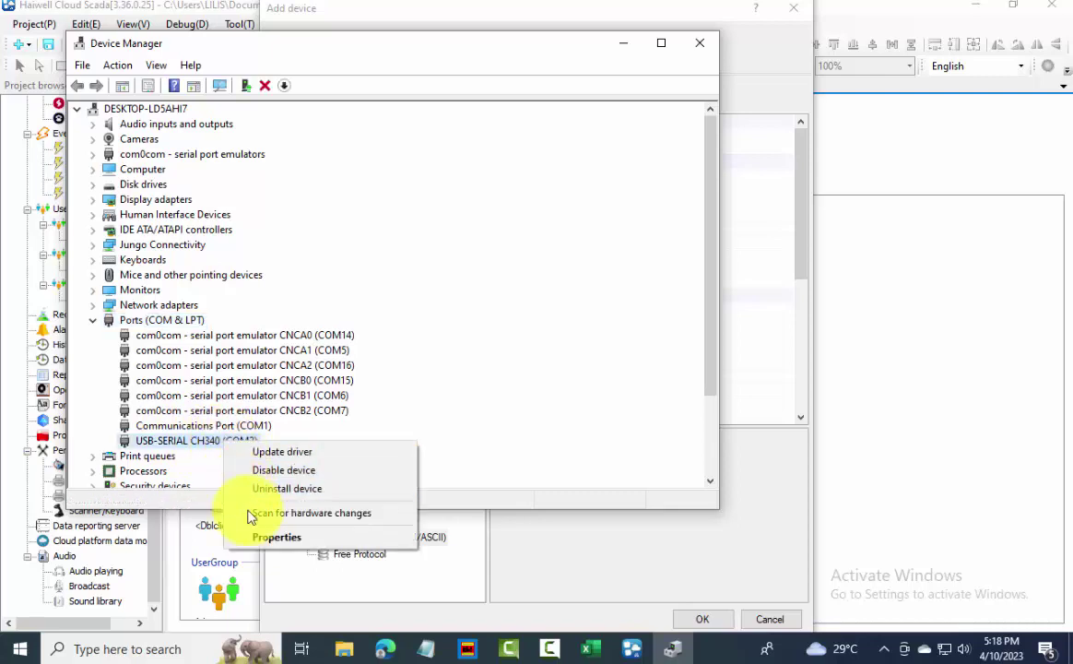
click(258, 544)
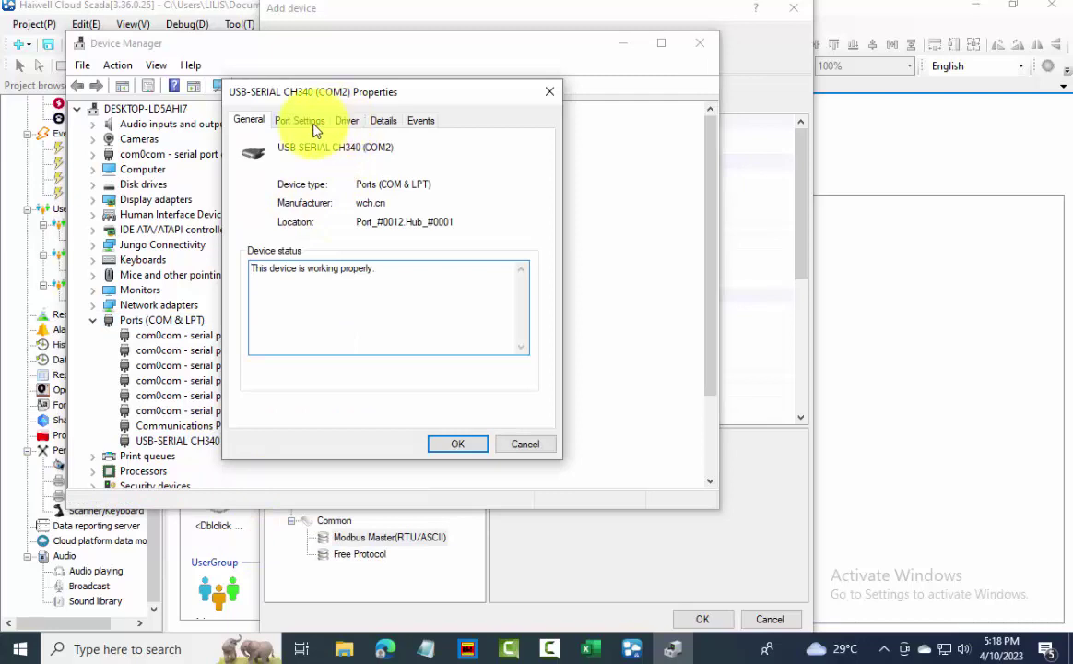
click(310, 121)
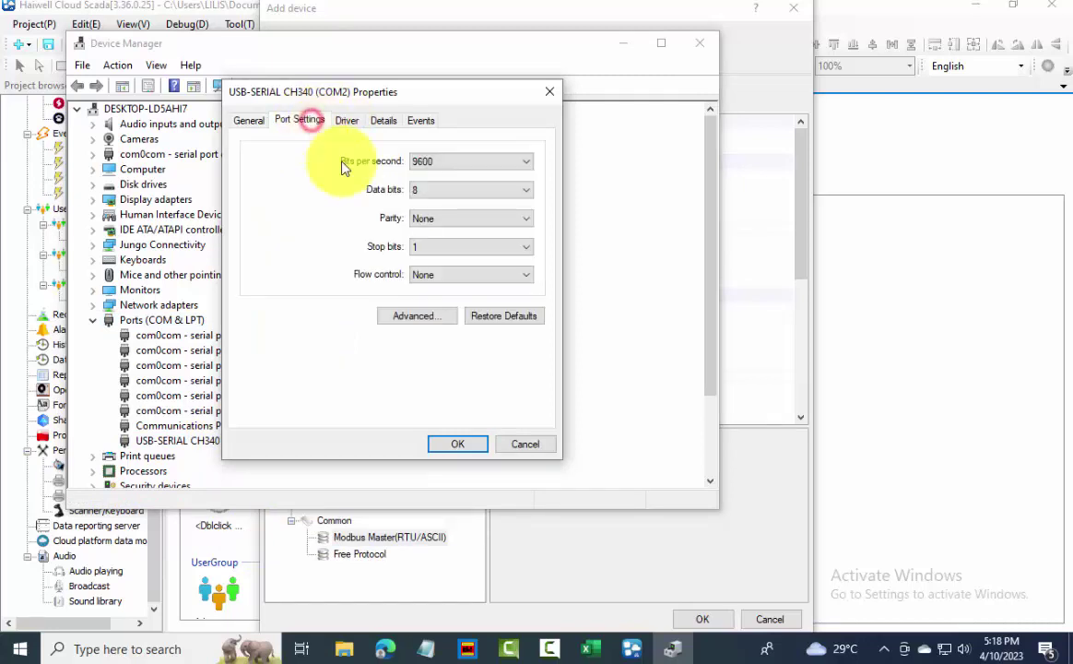
click(412, 318)
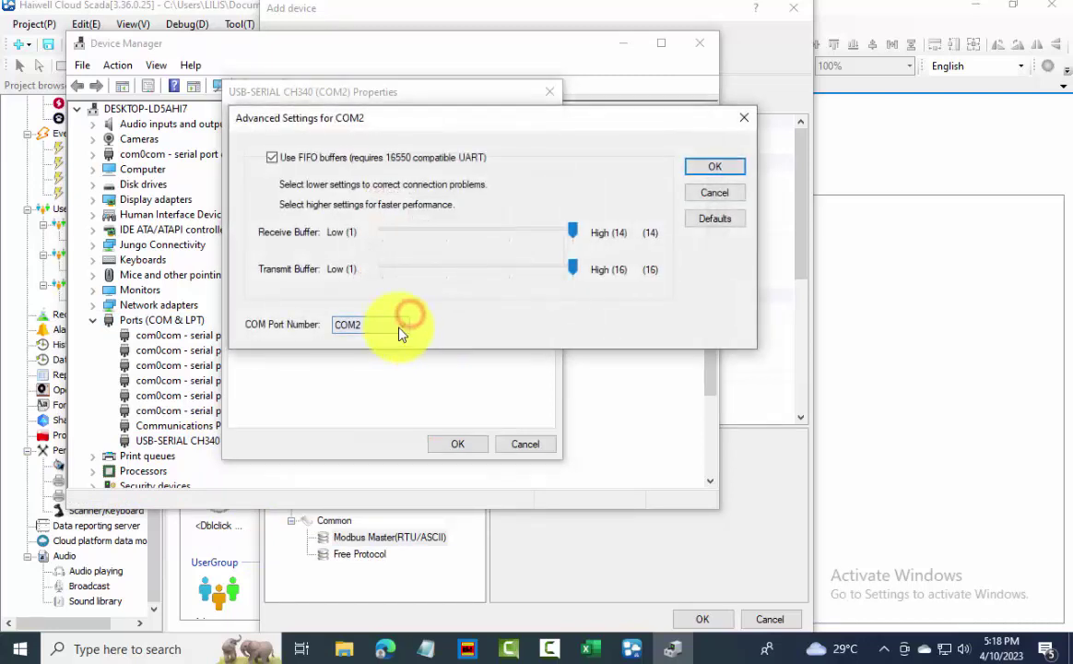
click(400, 329)
click(365, 407)
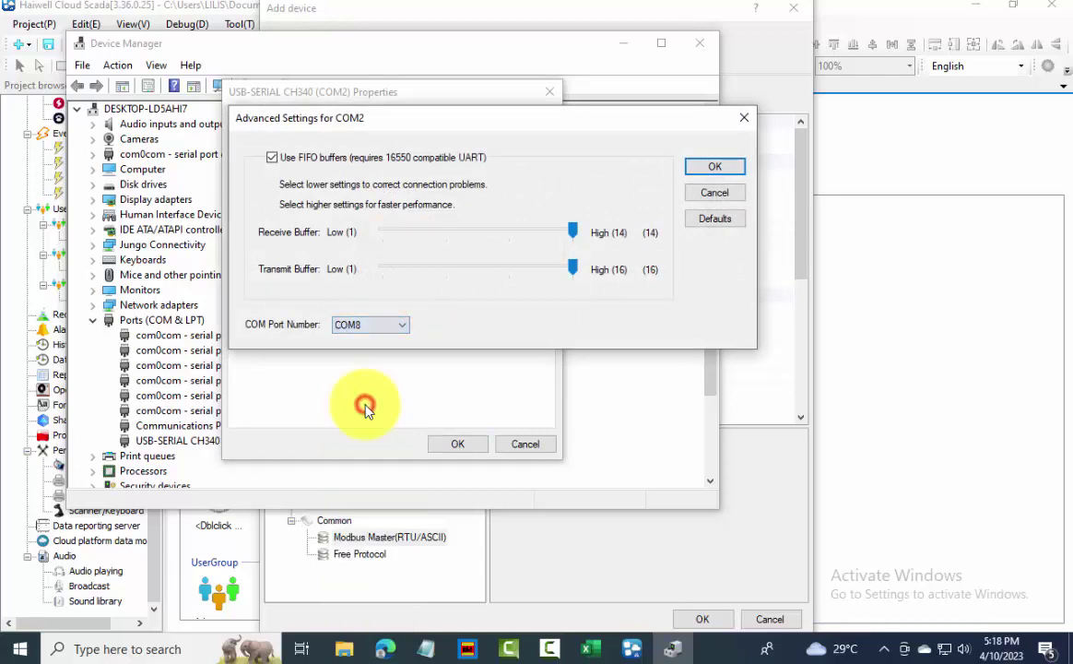
click(700, 167)
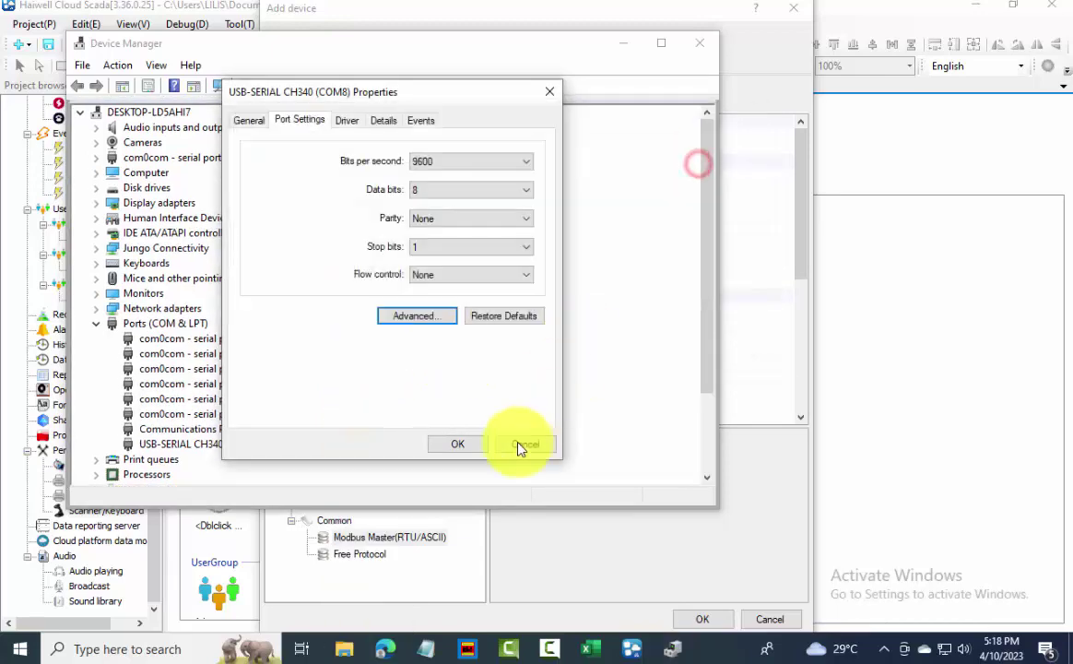
click(466, 444)
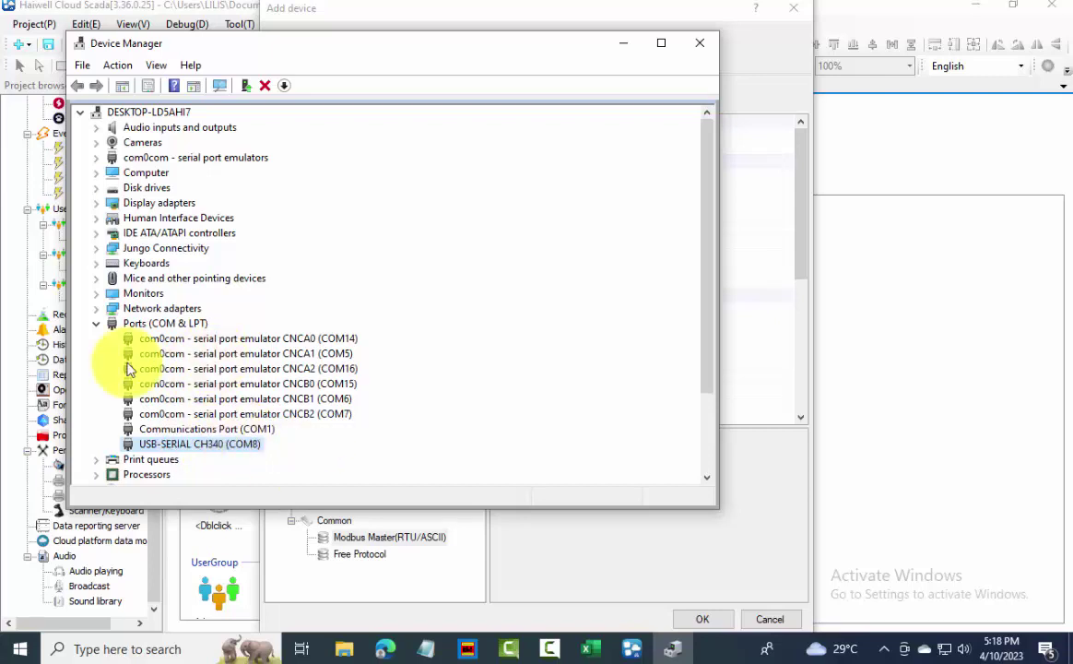
Set the USB-SERIAL CH340 adapter's COM port number to COM2 and close Device Manager.
right_click(231, 449)
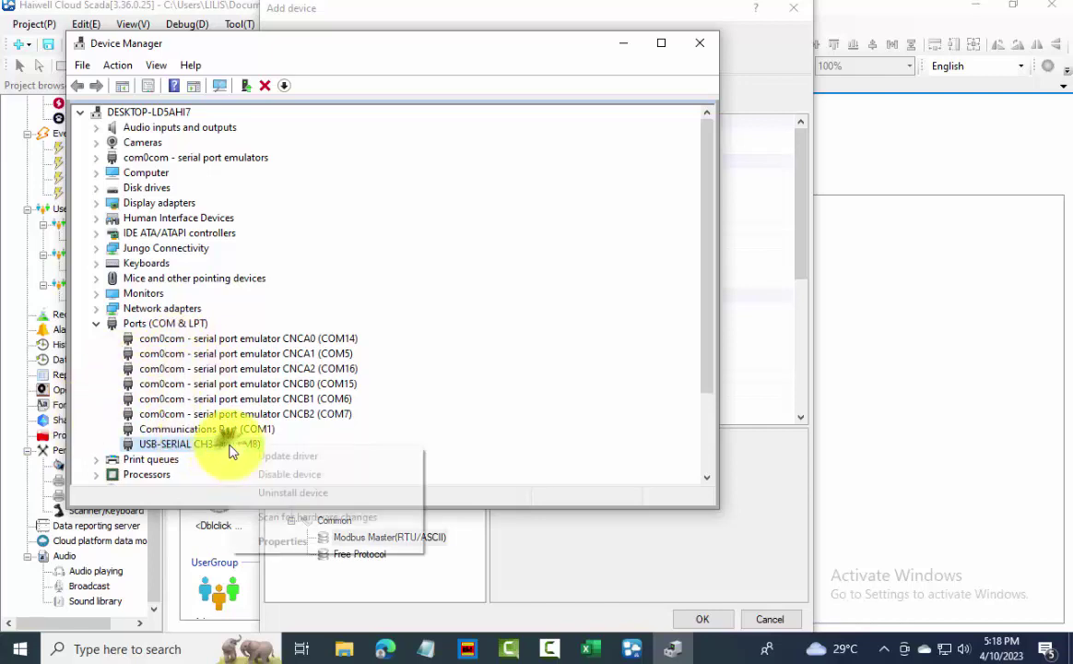
click(279, 545)
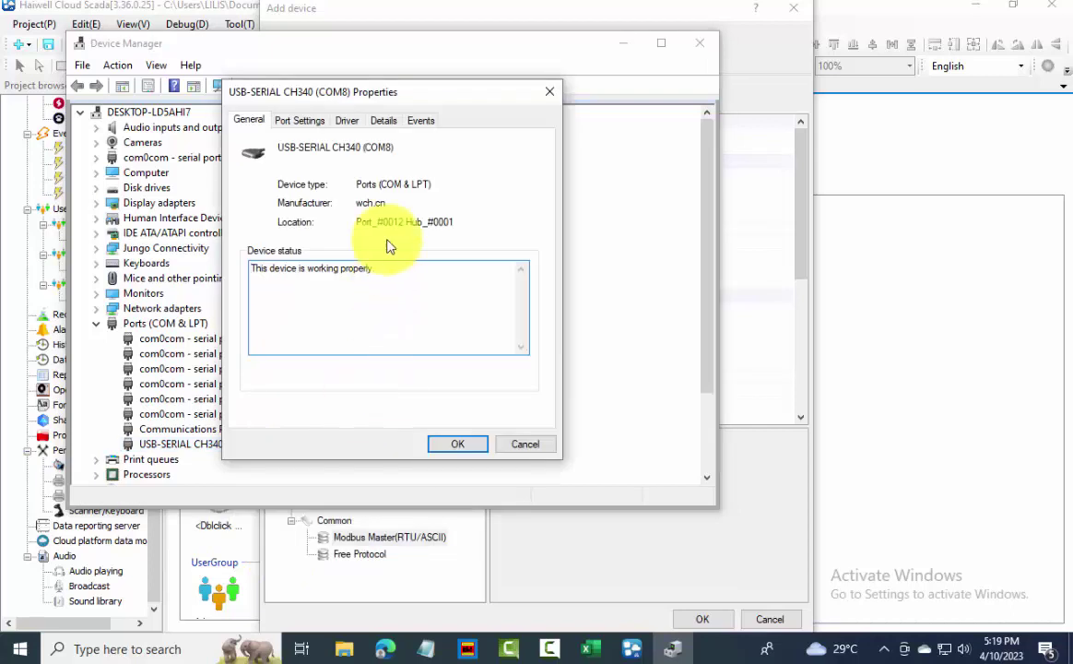
click(303, 121)
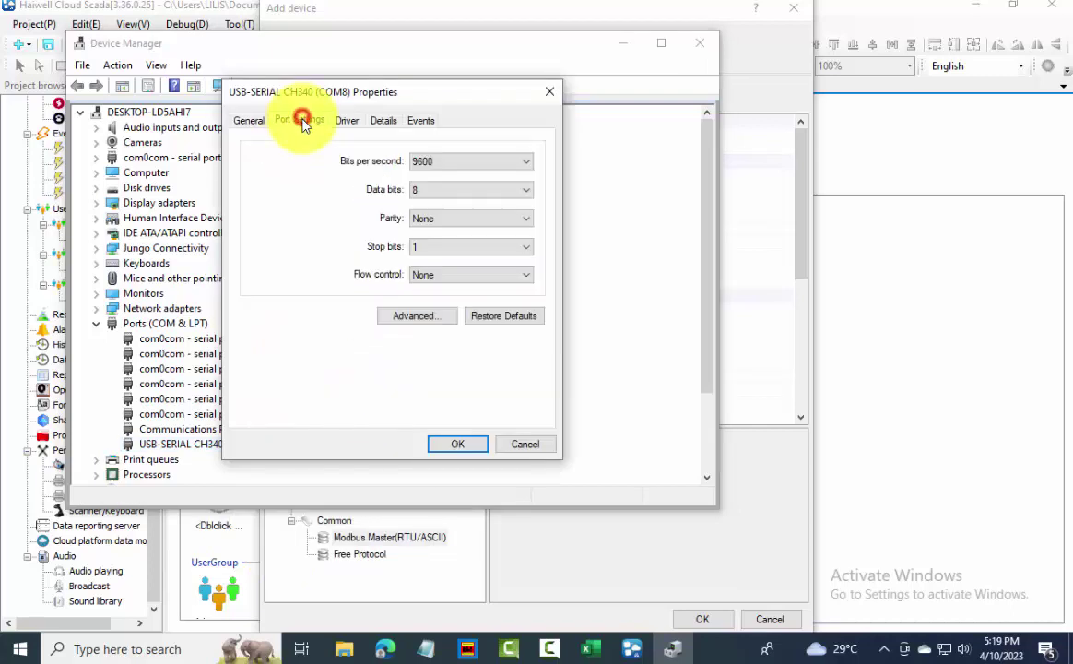
click(430, 317)
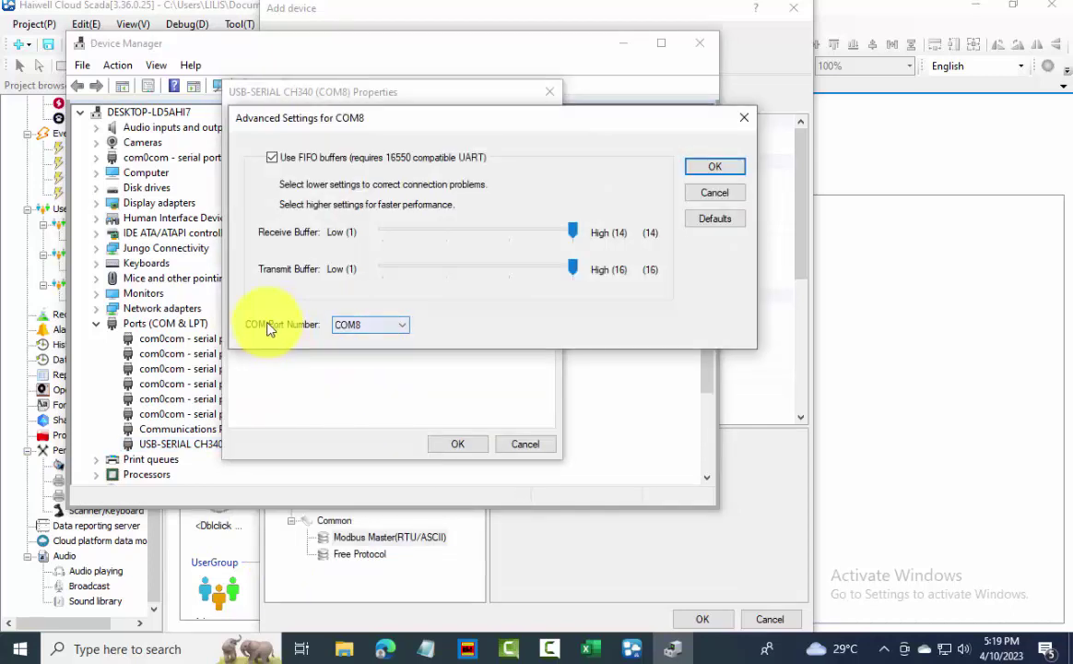
click(378, 330)
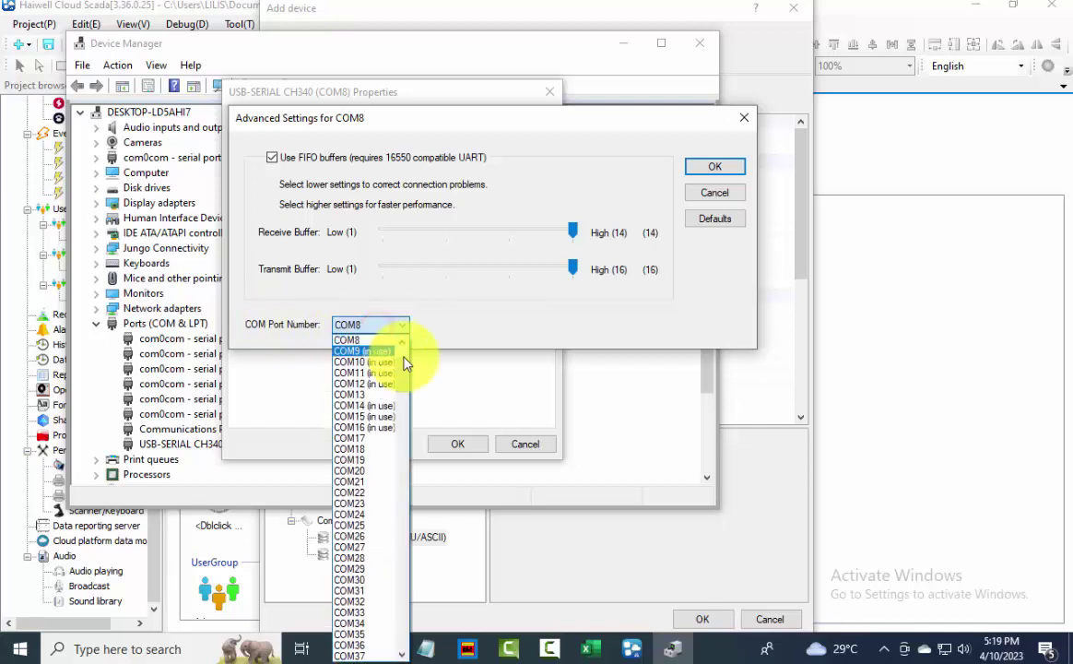
click(360, 351)
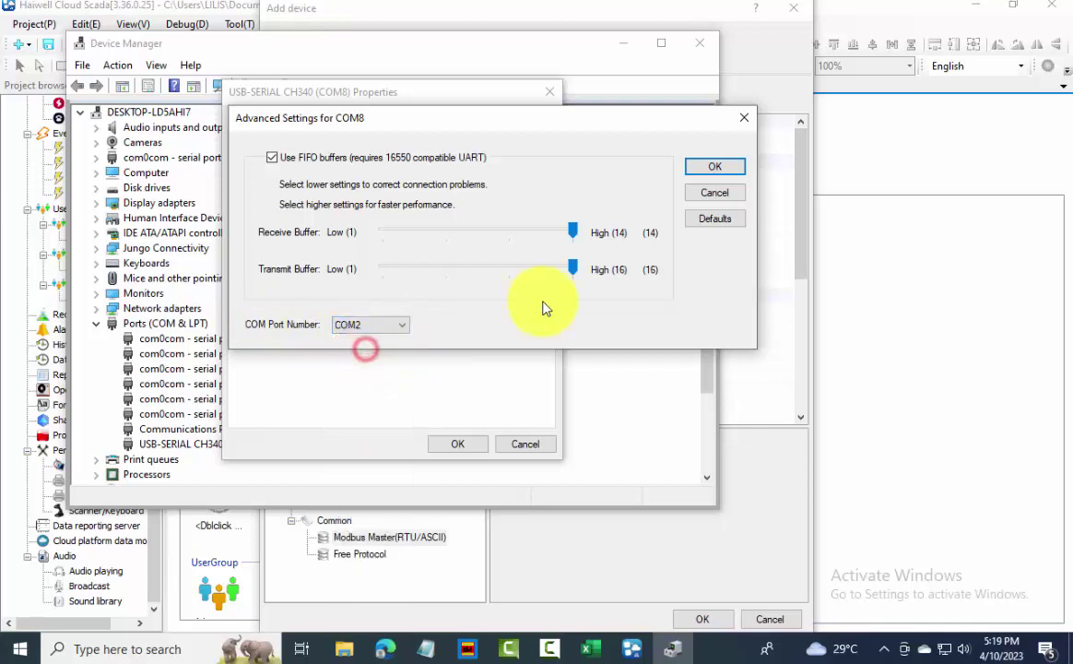
click(712, 166)
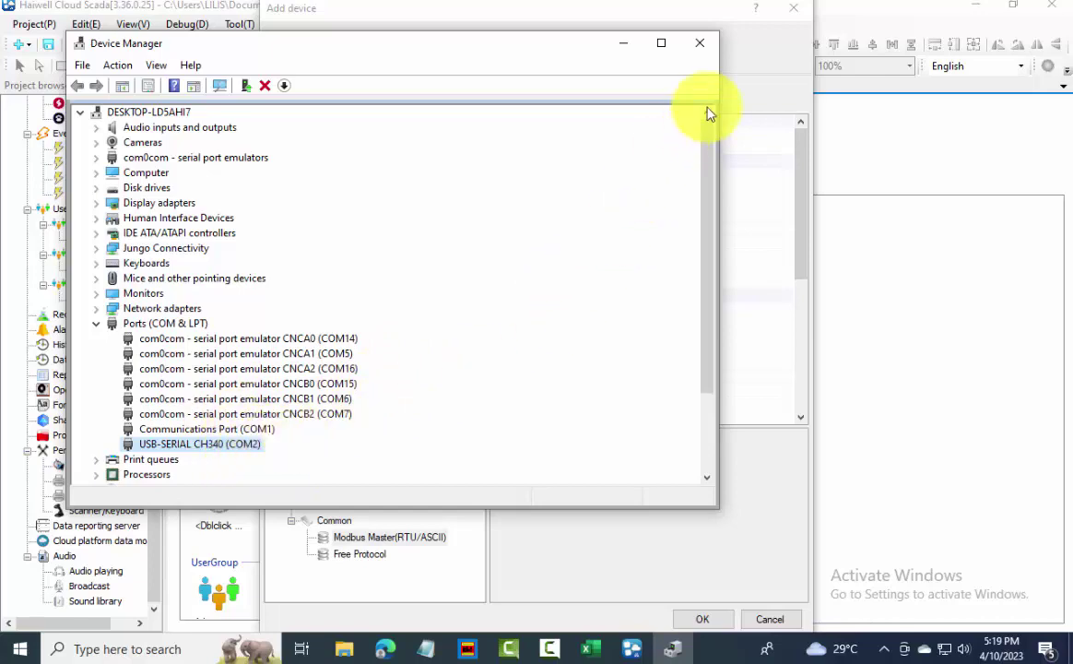
click(700, 42)
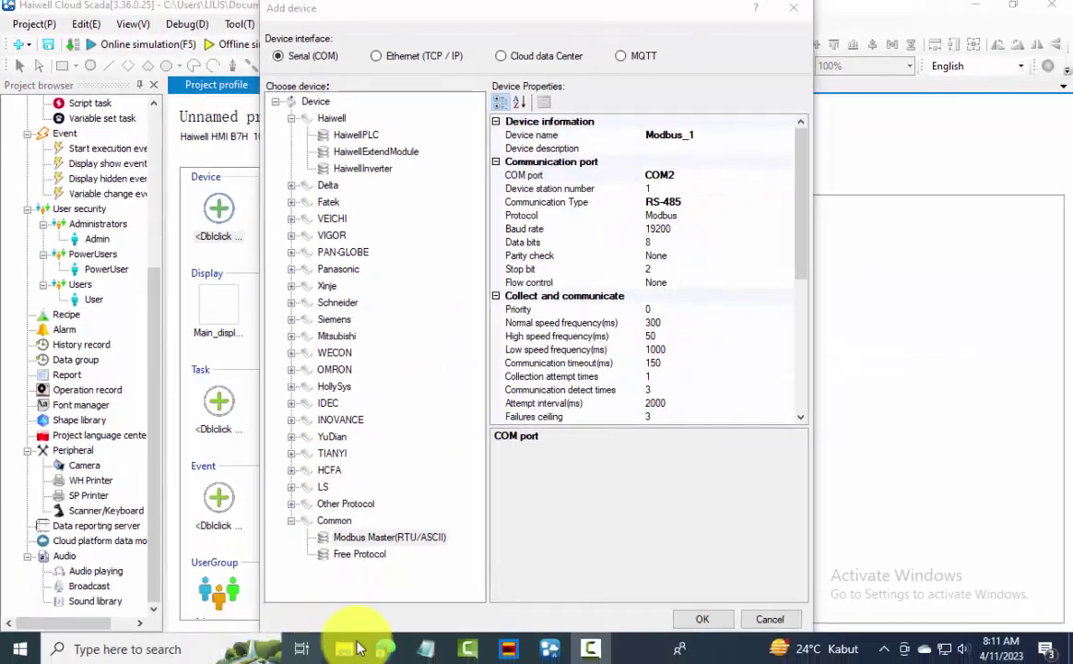
Examine the enlarged YC104 parameter register table on the blog page in Edge, then return to Haiwell Cloud Scada.
click(378, 650)
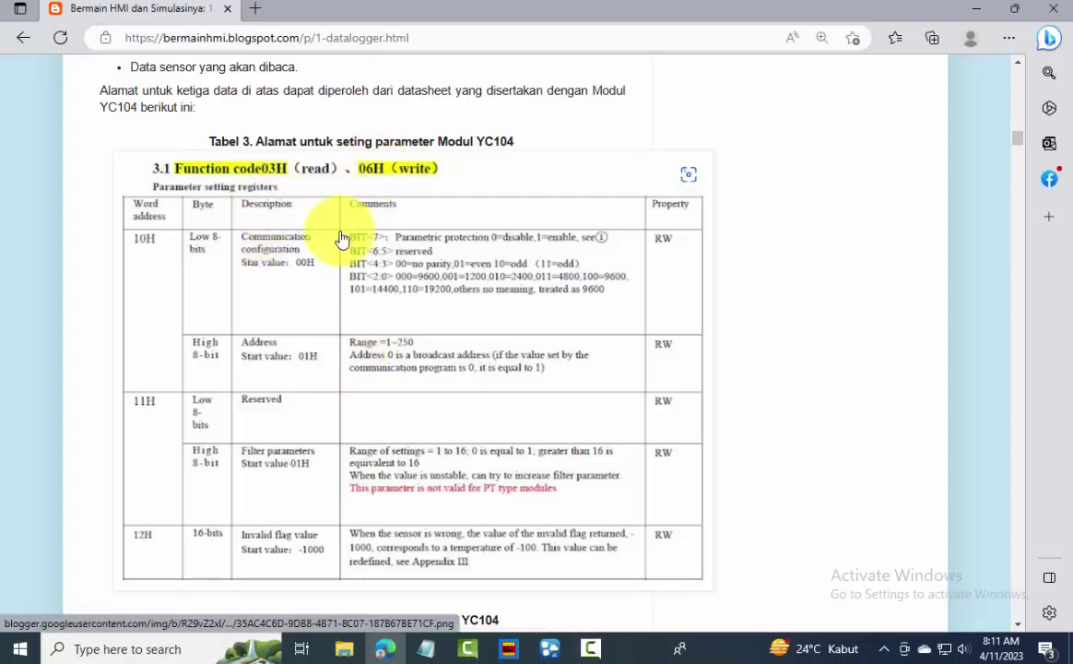
click(342, 265)
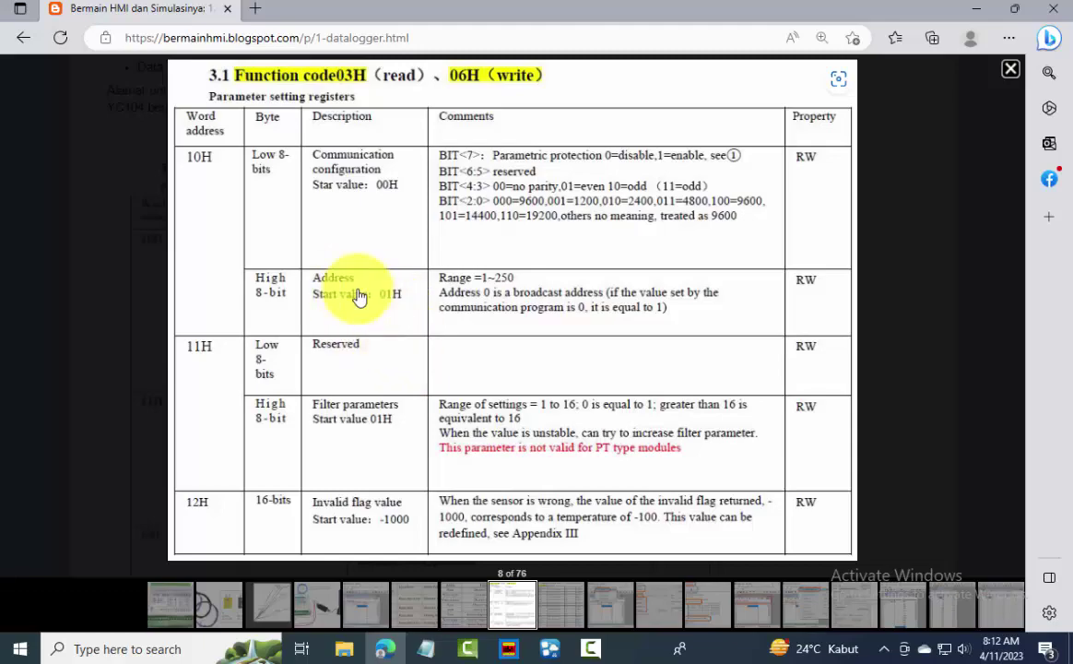
click(550, 648)
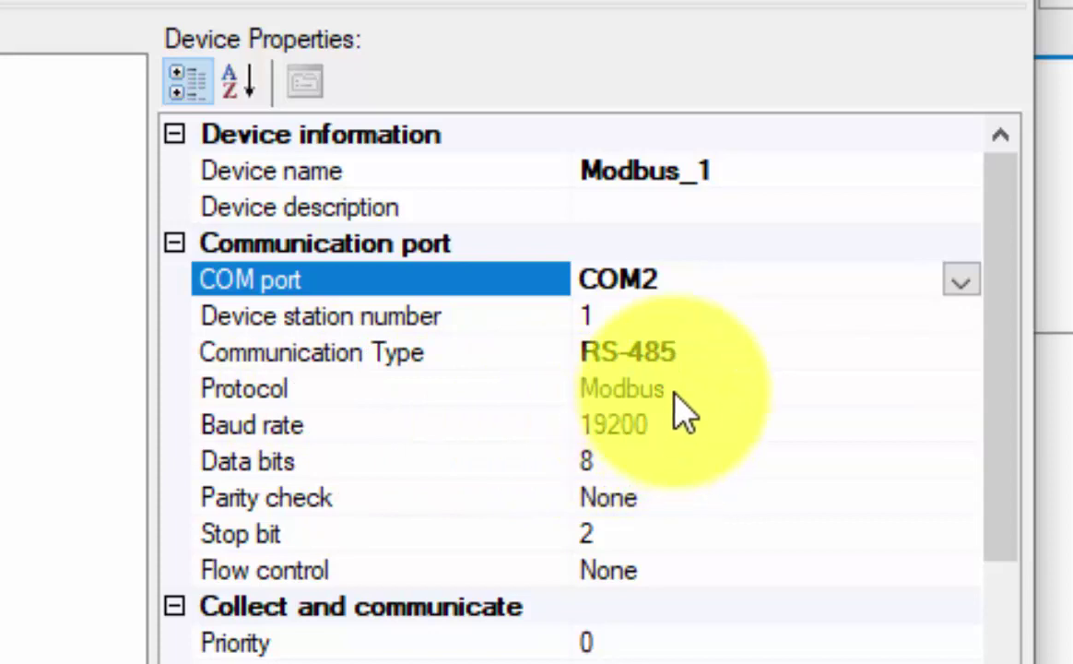
Set the Modbus device's baud rate to 9600 and add the device to the project.
click(680, 425)
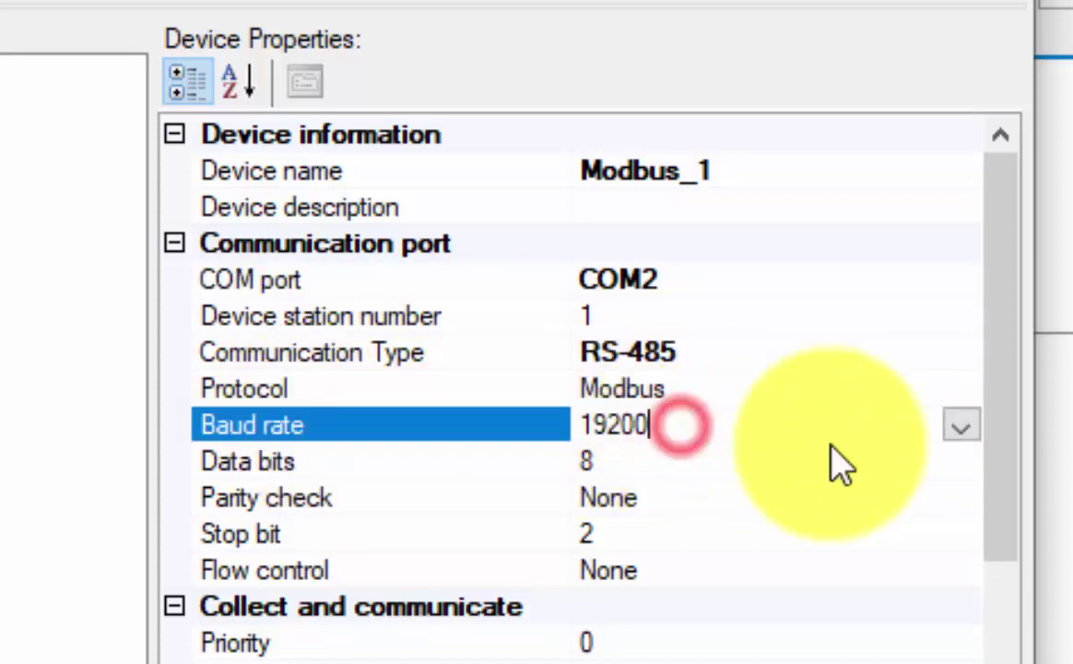
click(964, 427)
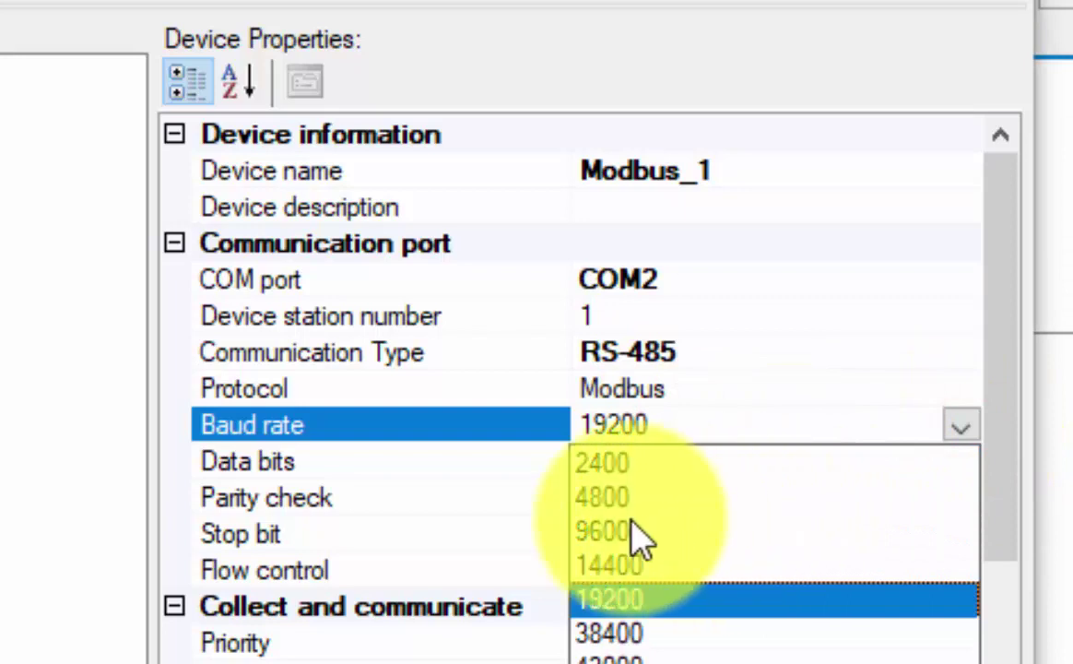
click(604, 532)
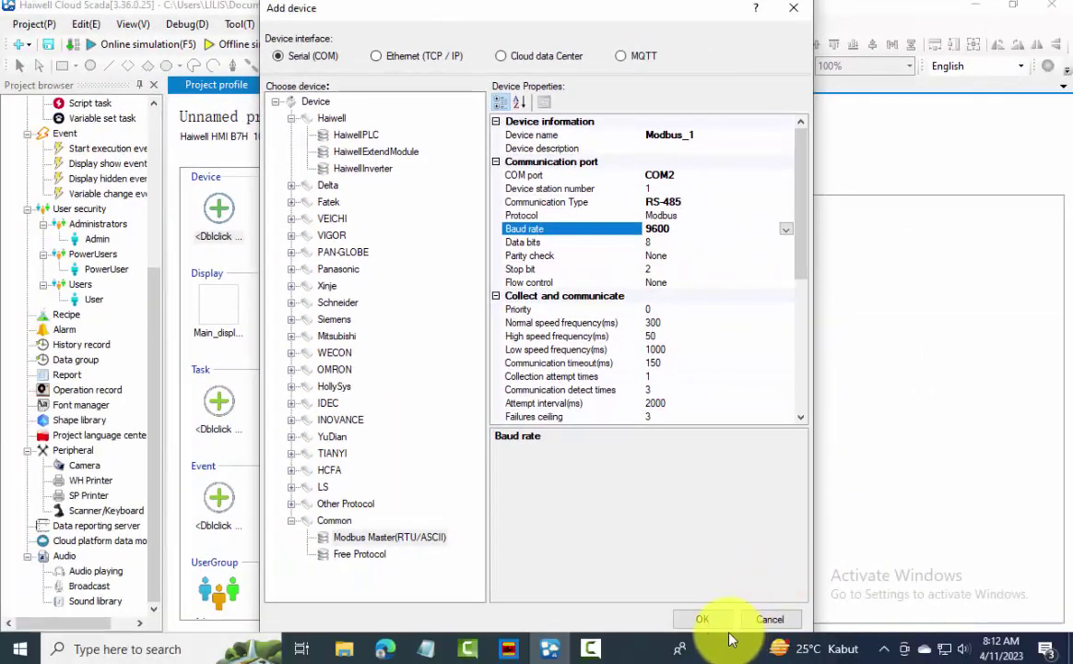
click(712, 619)
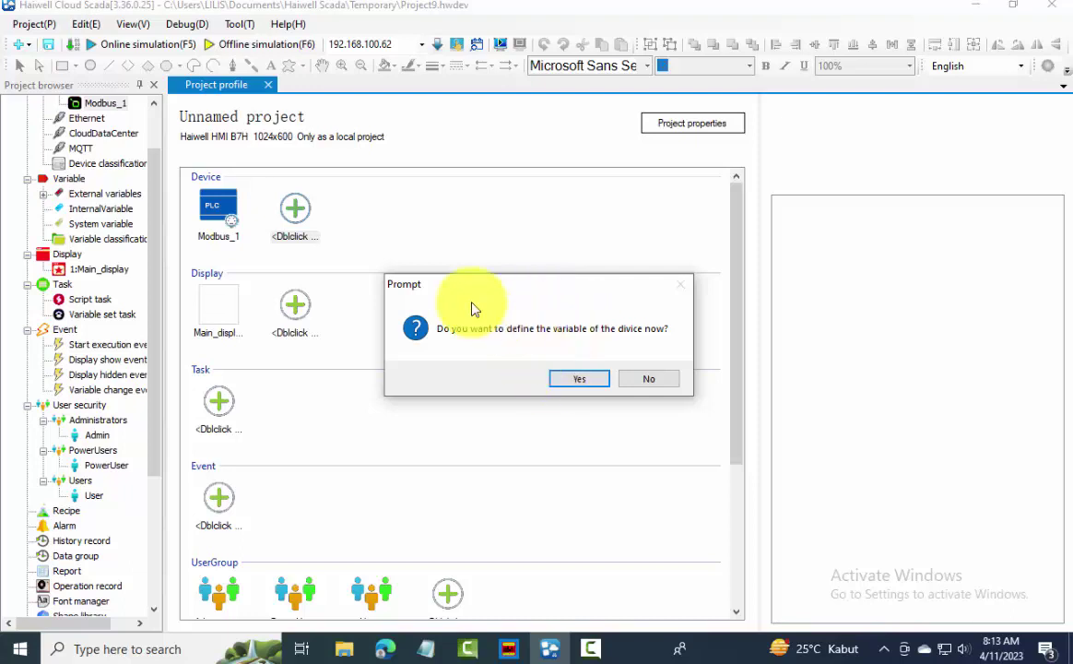
Define integer variables for the new Modbus device with register type 4X (Analog output, Function code 03 06) at decimal addresses 32 and 33.
click(582, 378)
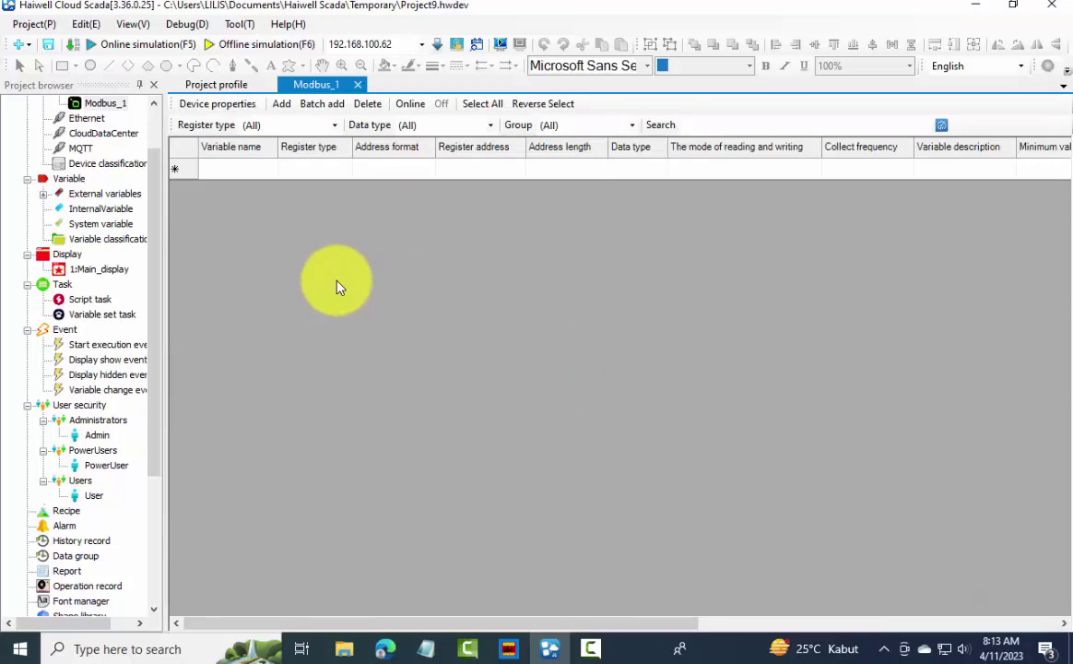
click(282, 107)
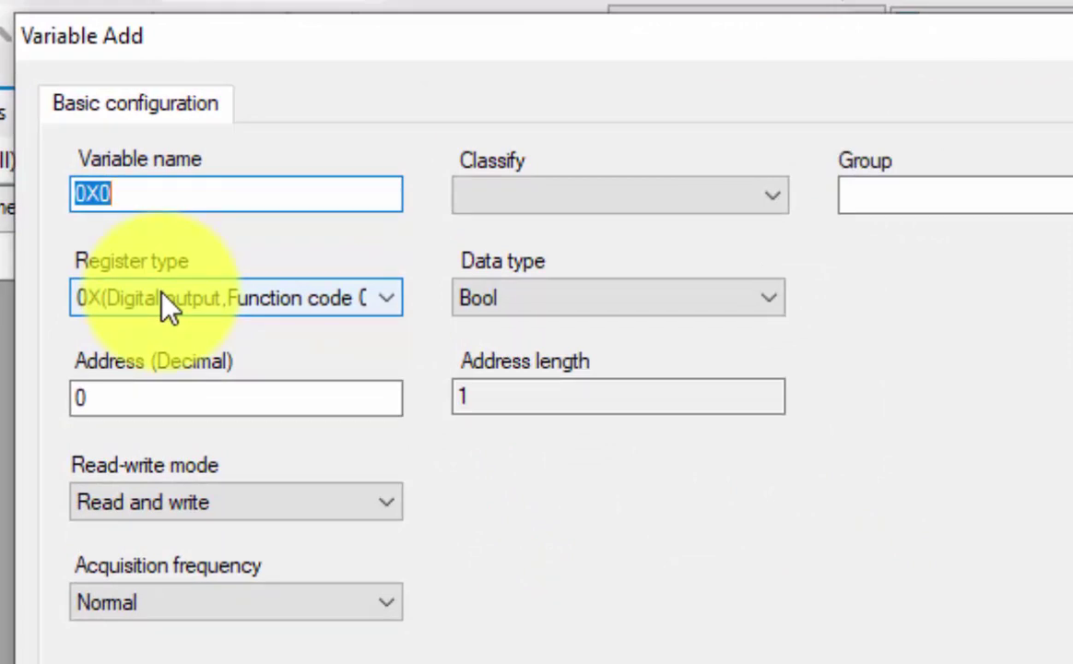
click(168, 304)
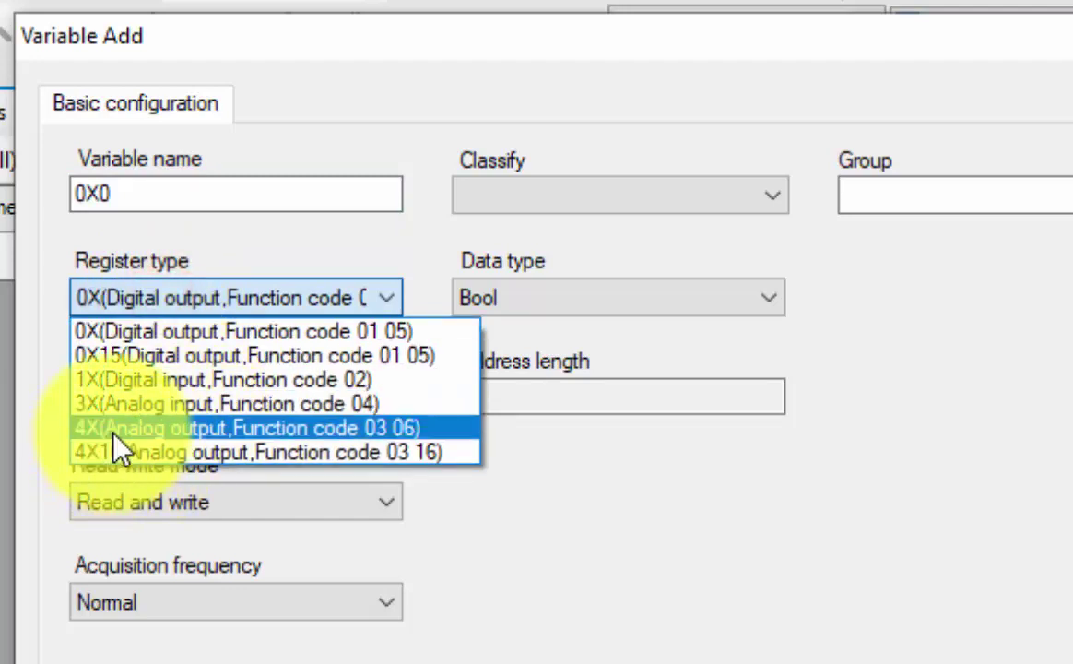
click(369, 430)
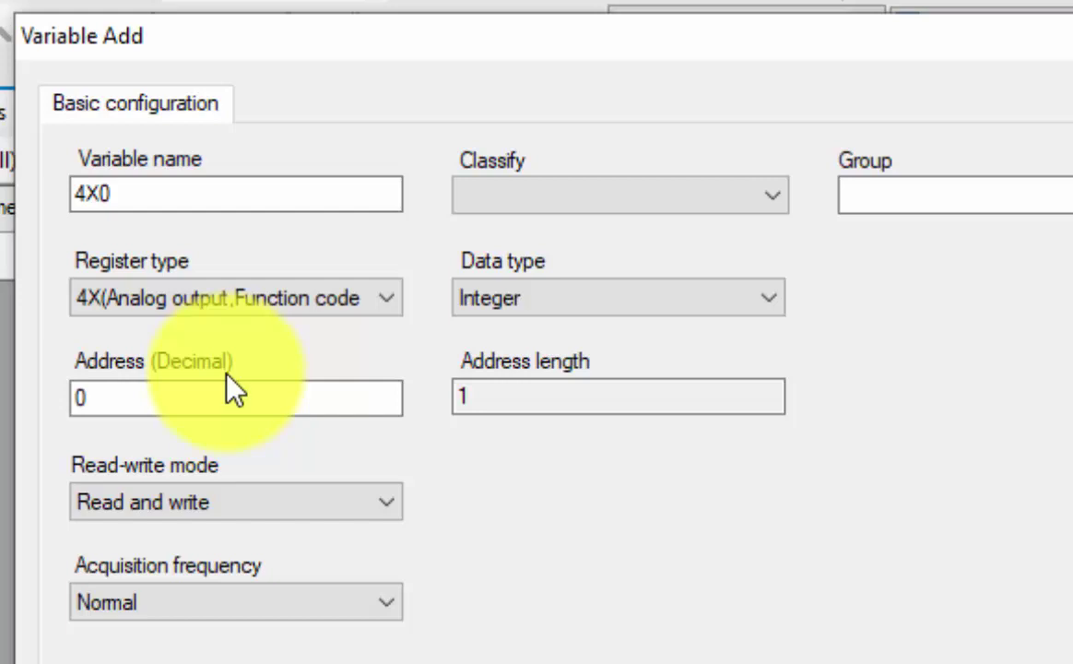
double_click(109, 397)
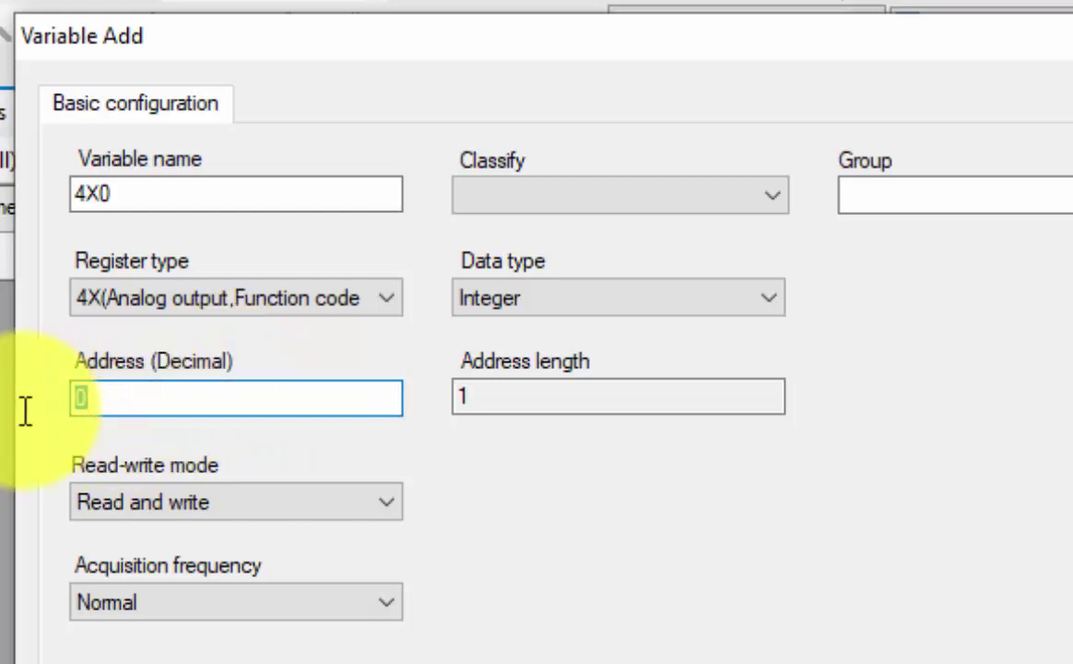
text(32)
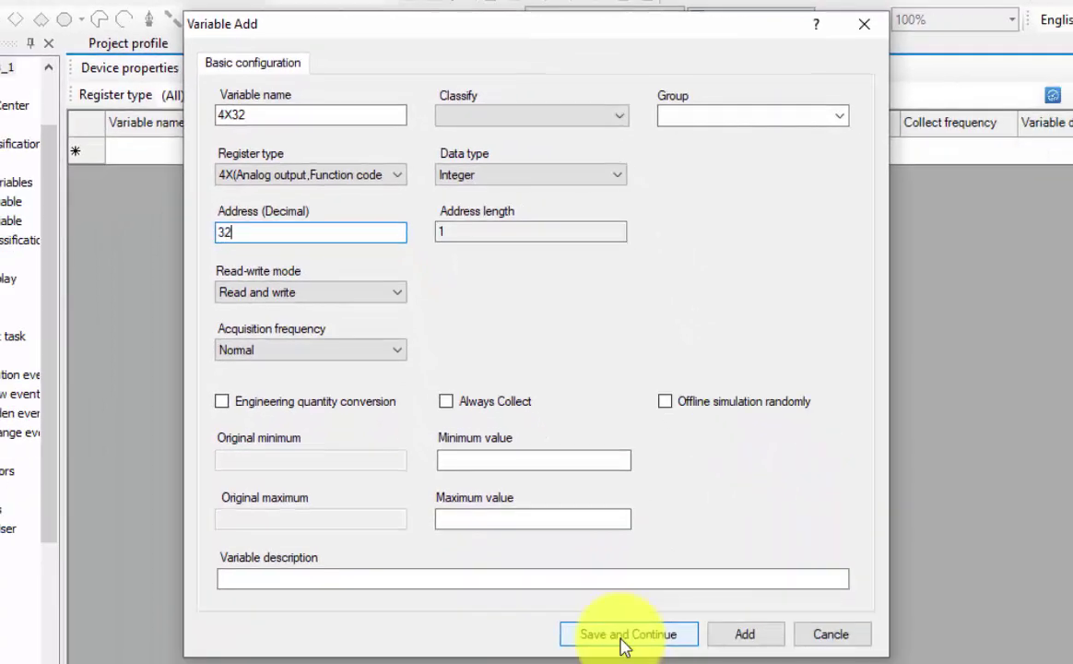
click(650, 663)
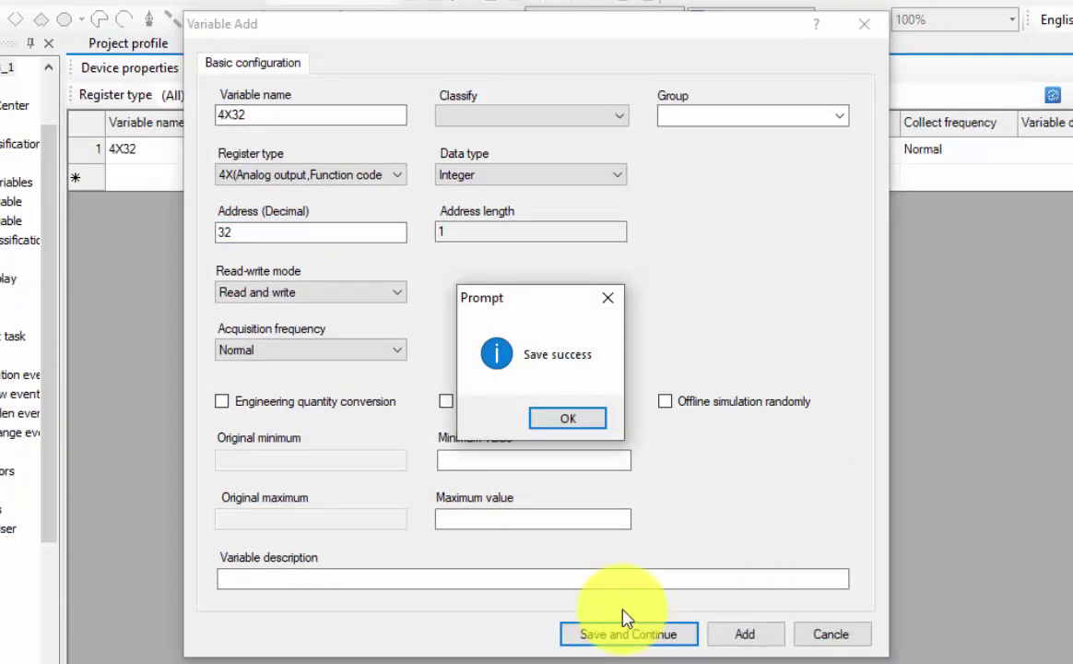
click(572, 420)
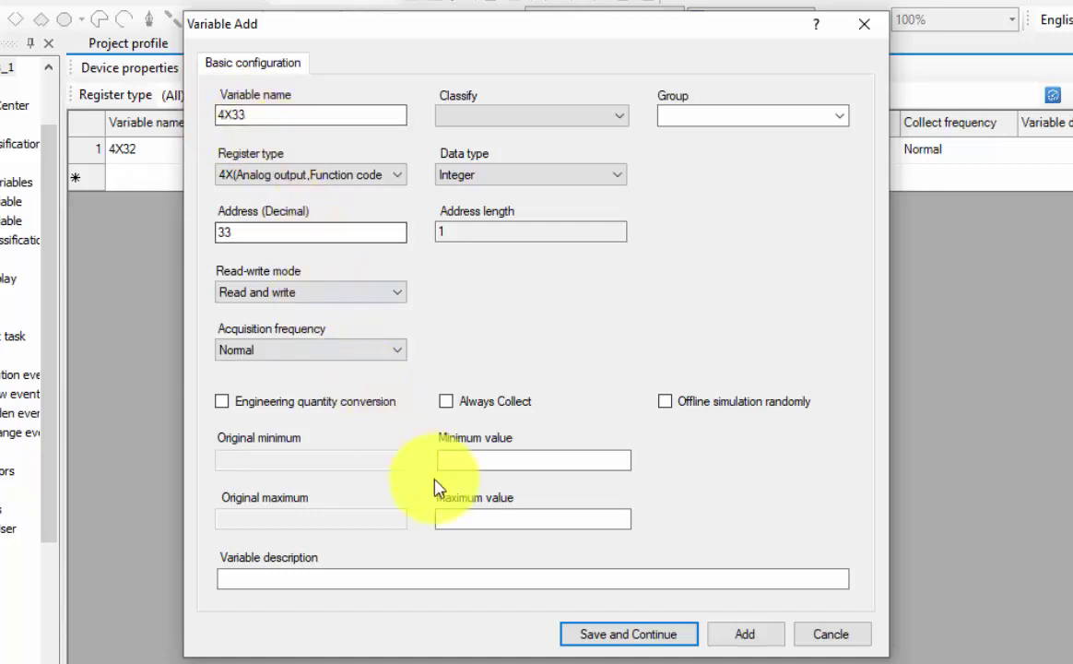
click(628, 646)
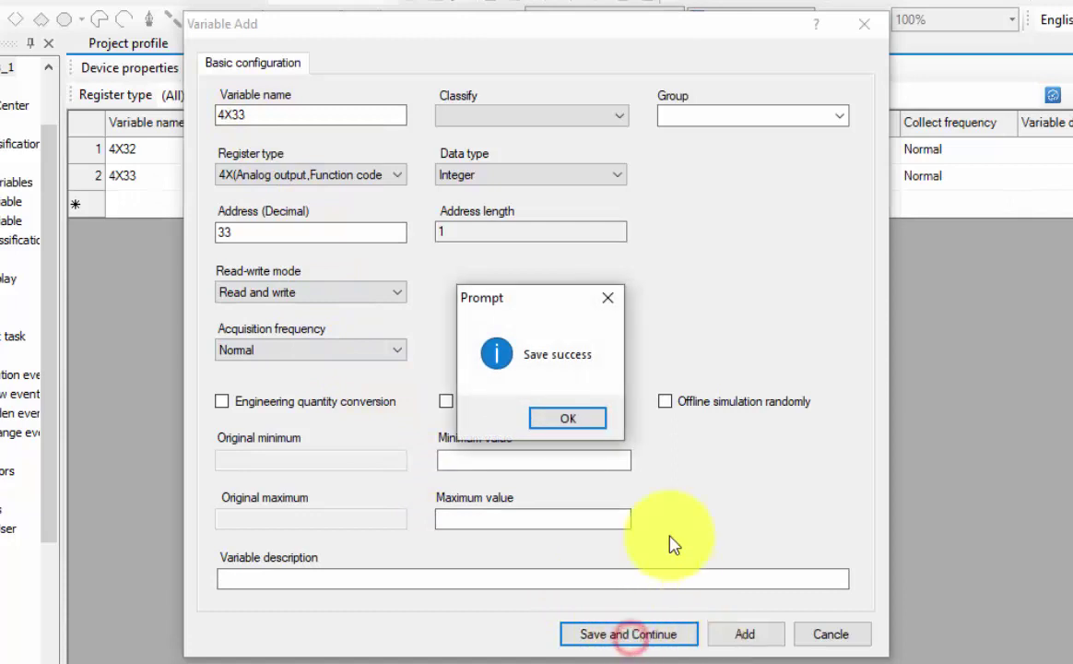
click(592, 420)
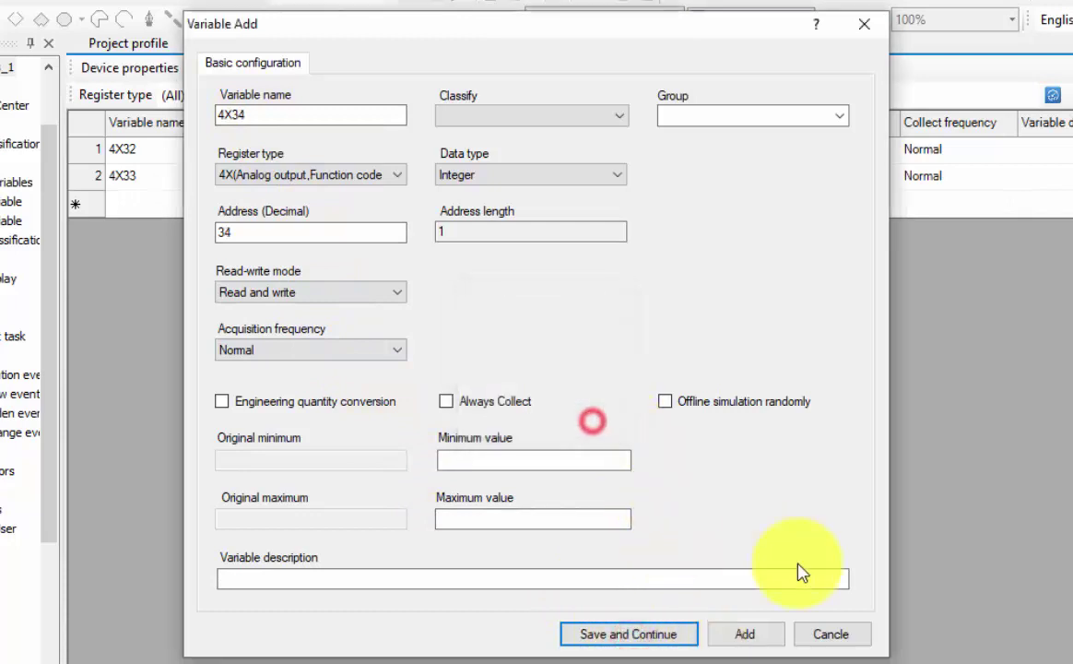
Add integer 4X register variables at decimal addresses 34, 35 and 36 to the Modbus device, then finish adding variables.
click(613, 635)
click(569, 421)
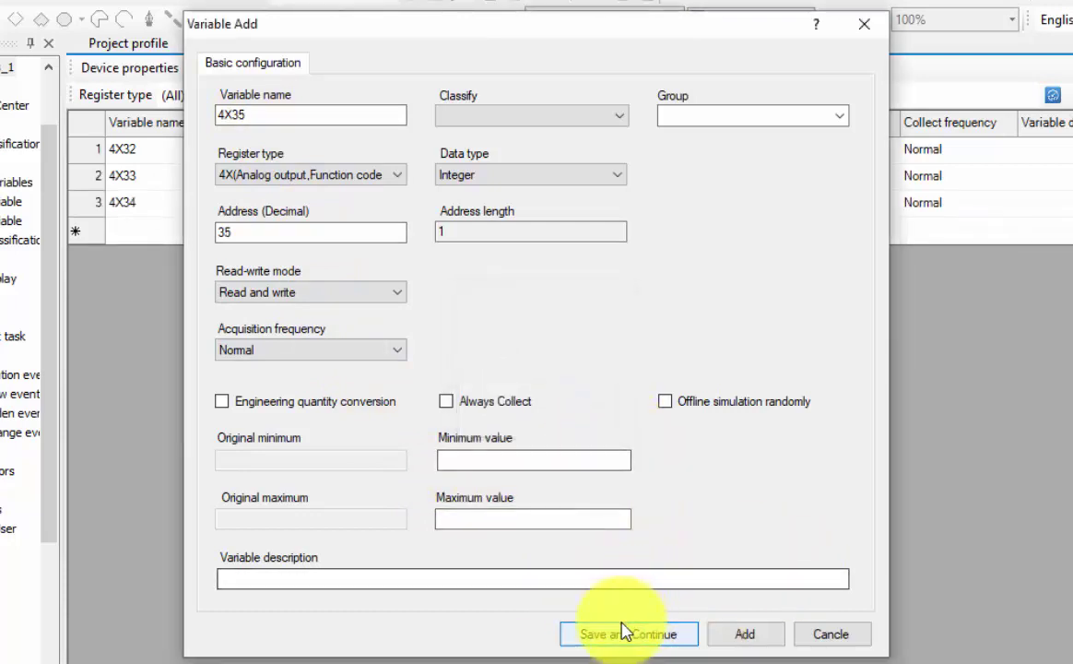
click(618, 634)
click(594, 419)
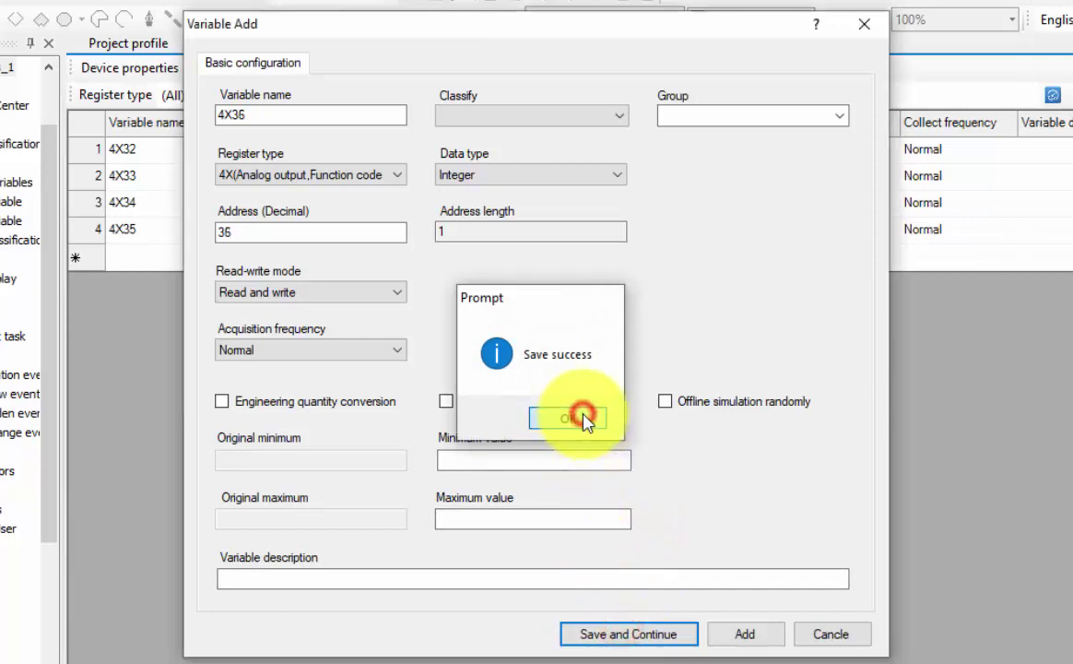
click(611, 634)
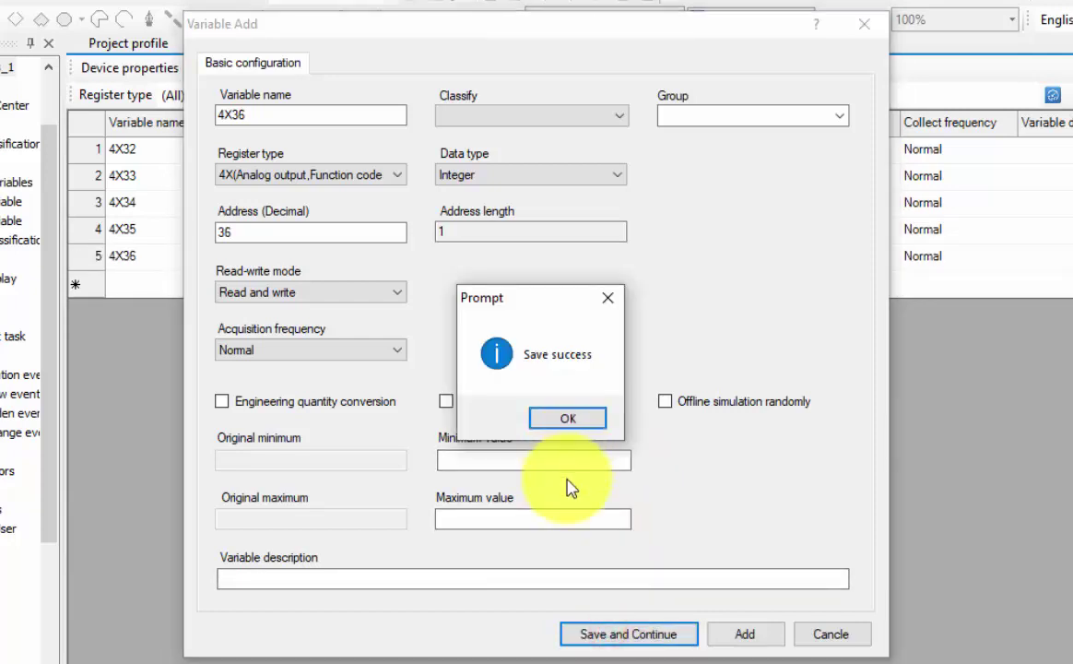
click(571, 419)
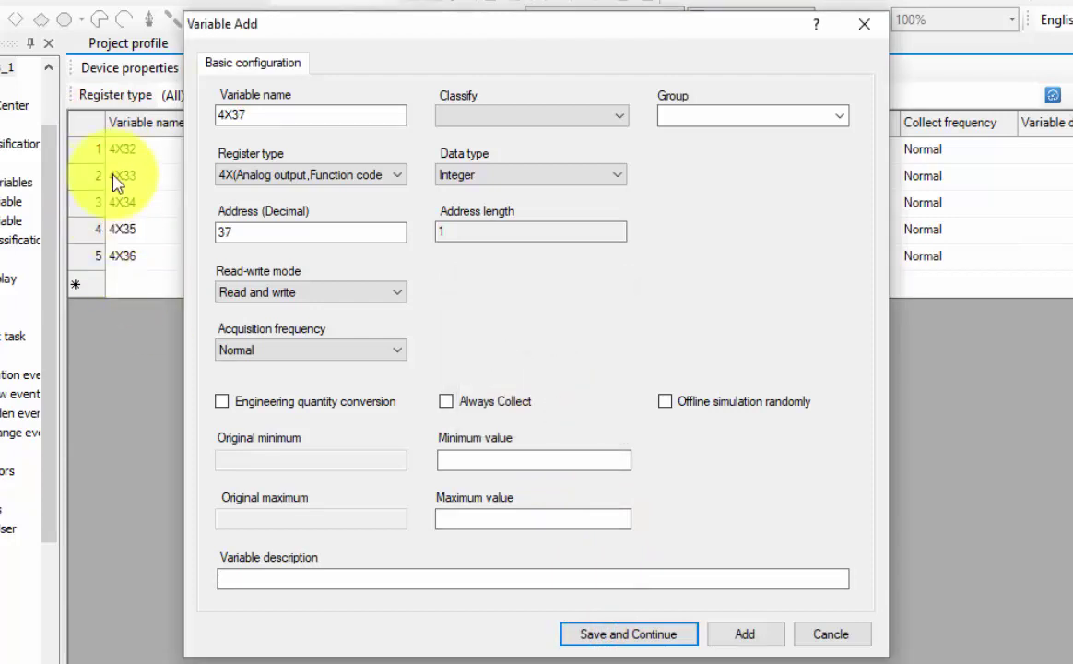
click(841, 636)
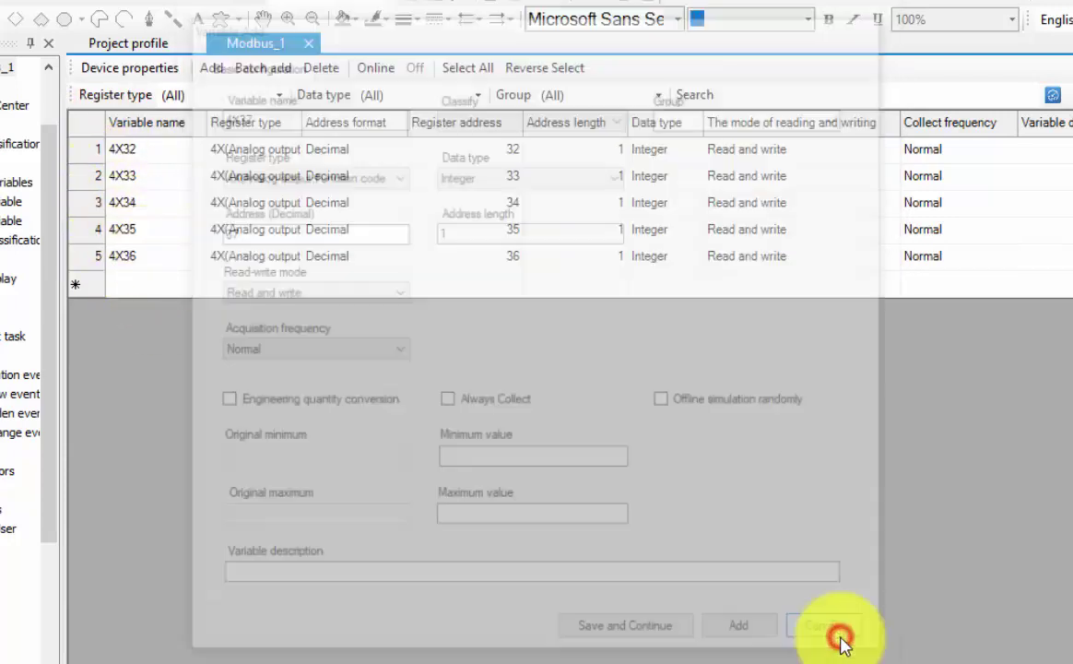
click(149, 285)
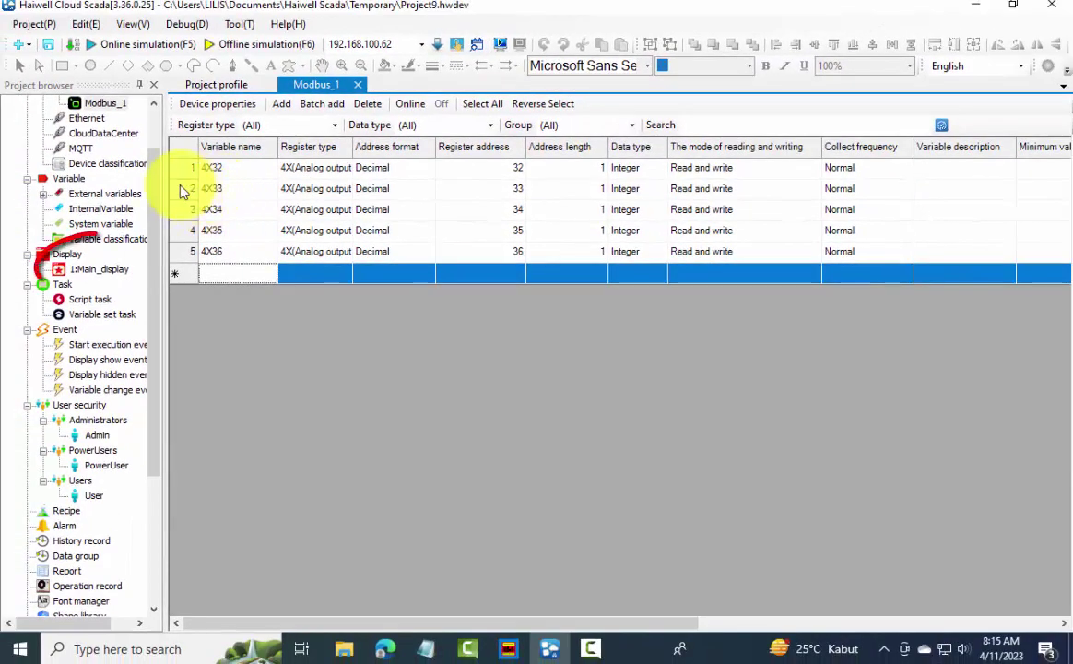
Open Main_display and place a Numeric input/display functional component near the upper-left of the page.
click(96, 268)
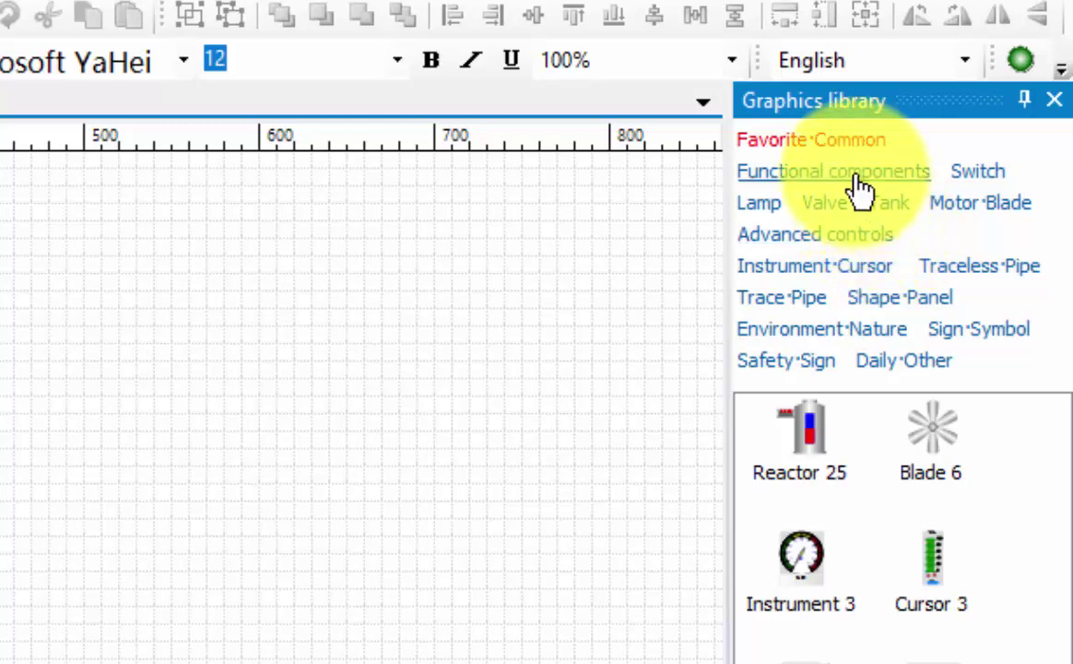
click(856, 177)
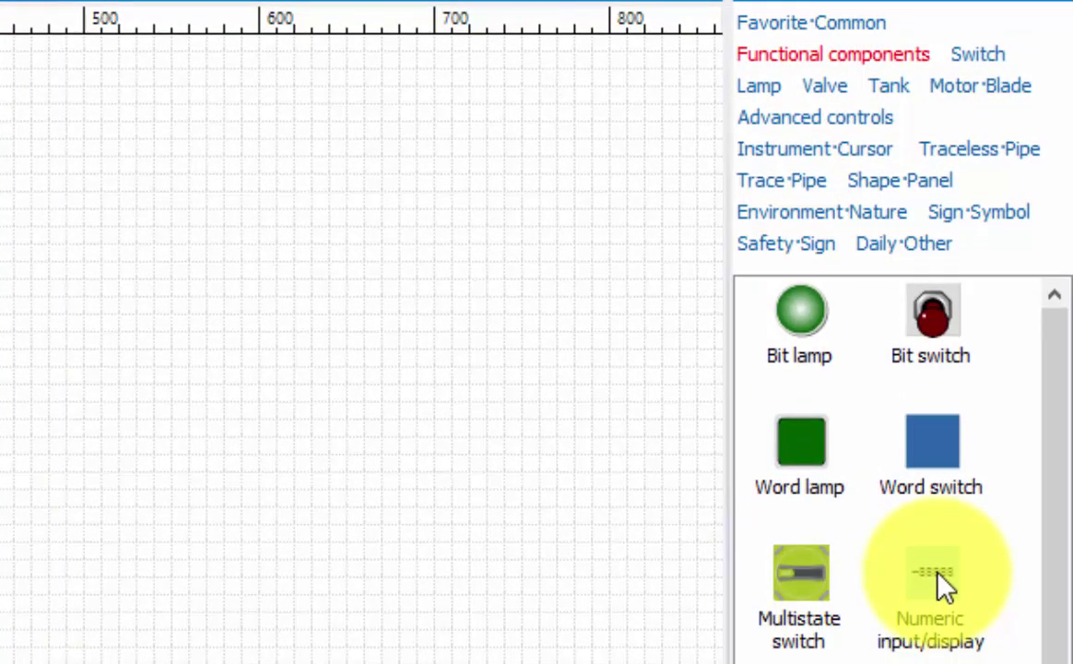
click(939, 579)
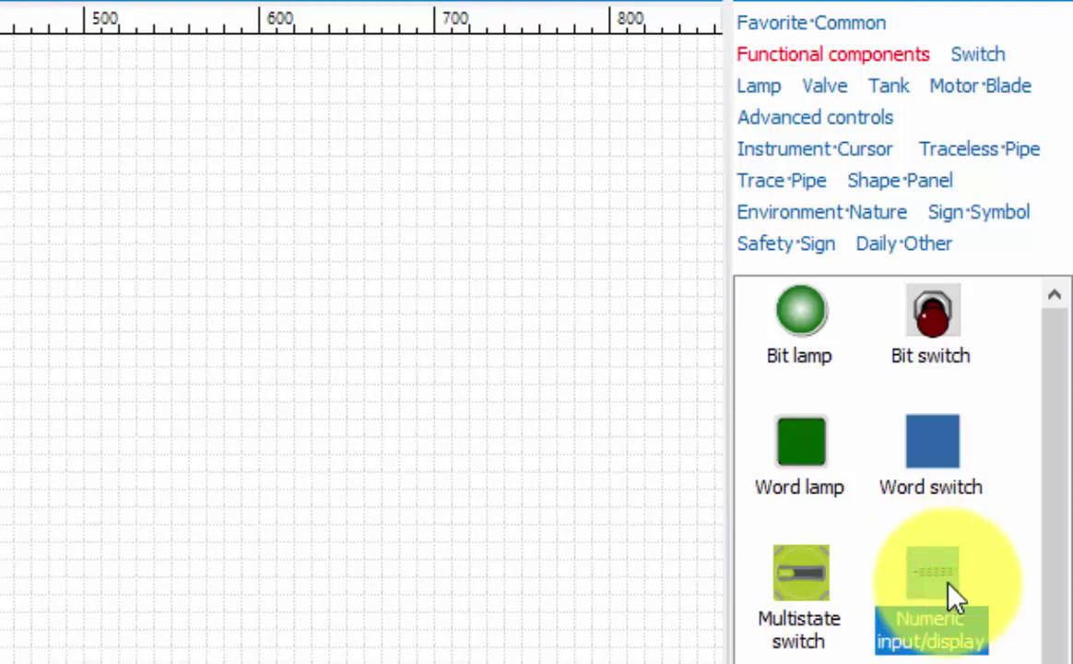
drag(939, 578, 199, 171)
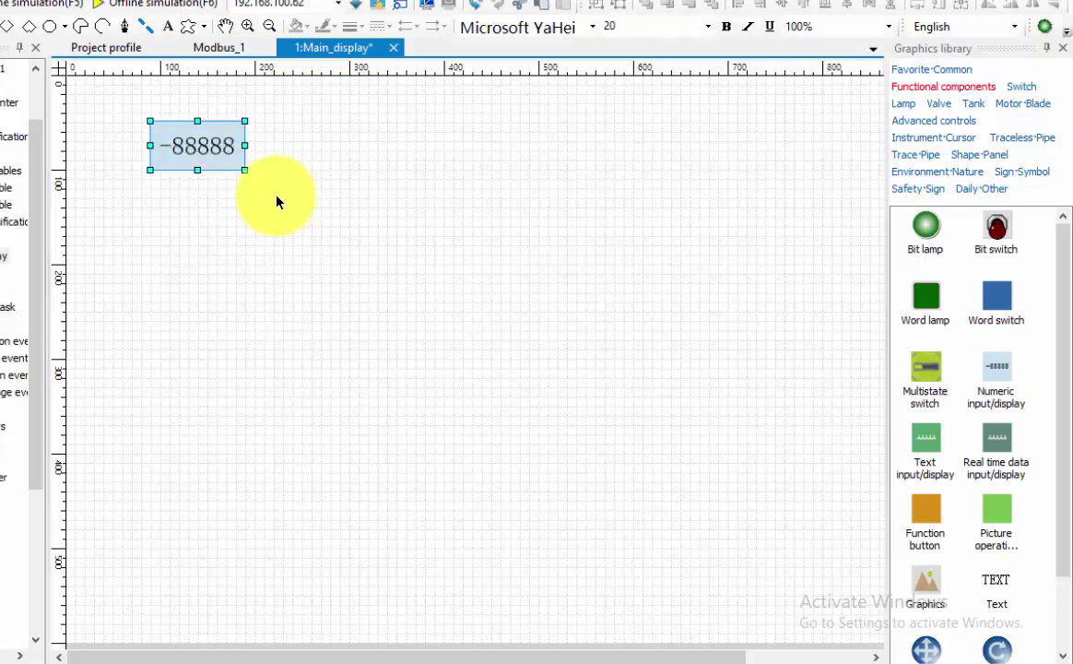
Bind the numeric display's read variable to Modbus_1 variable 4X32.
click(202, 145)
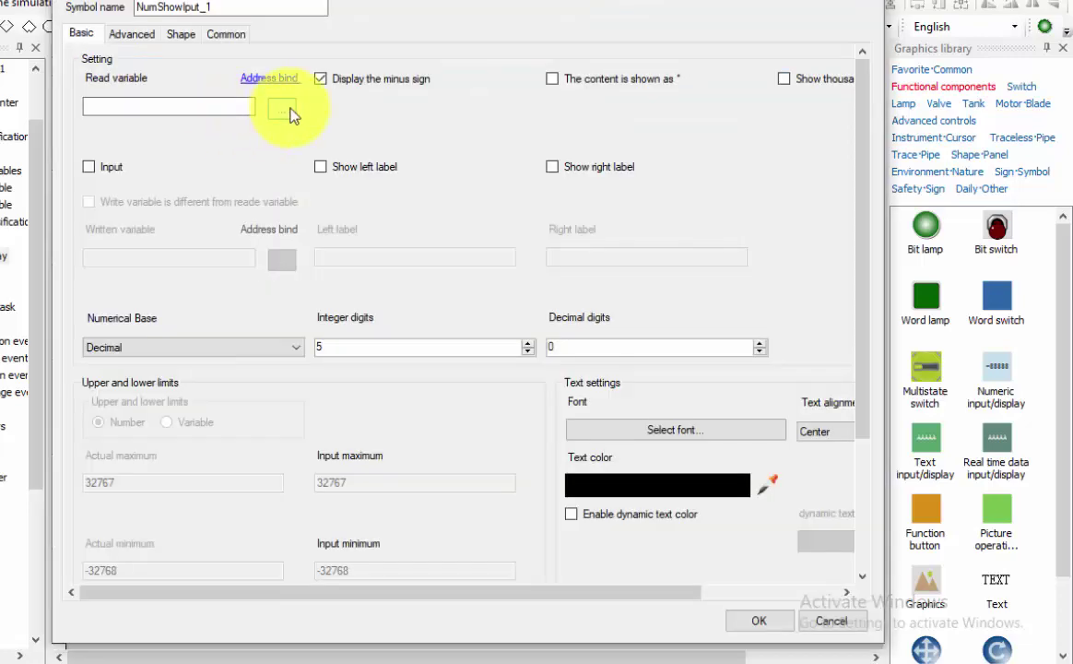
click(289, 115)
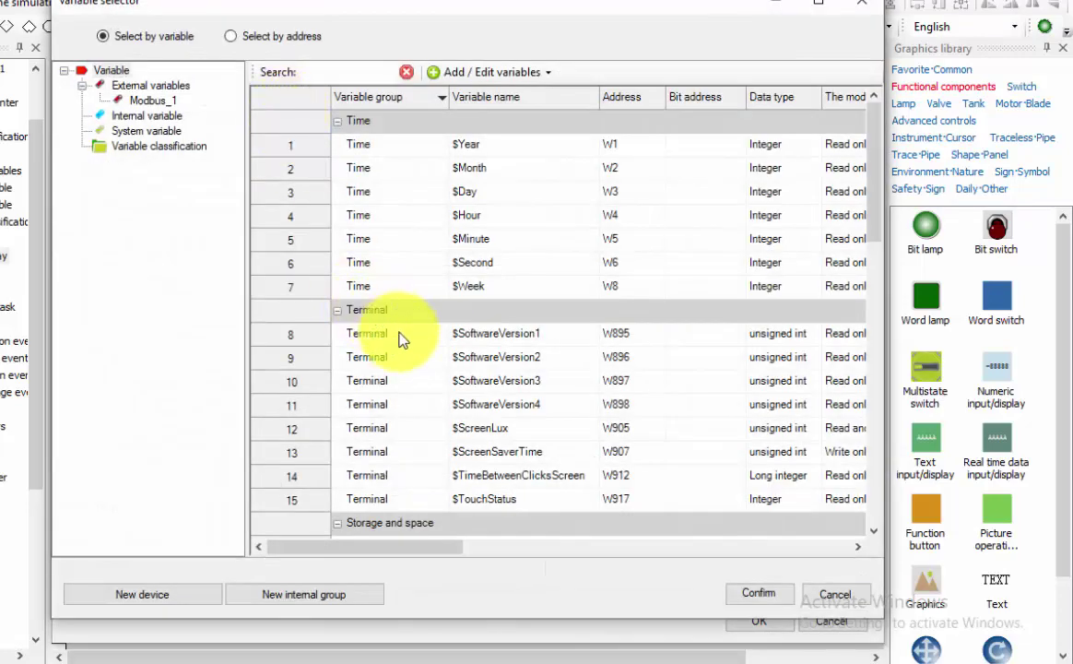
scroll(396, 337, down, 6)
scroll(398, 340, down, 5)
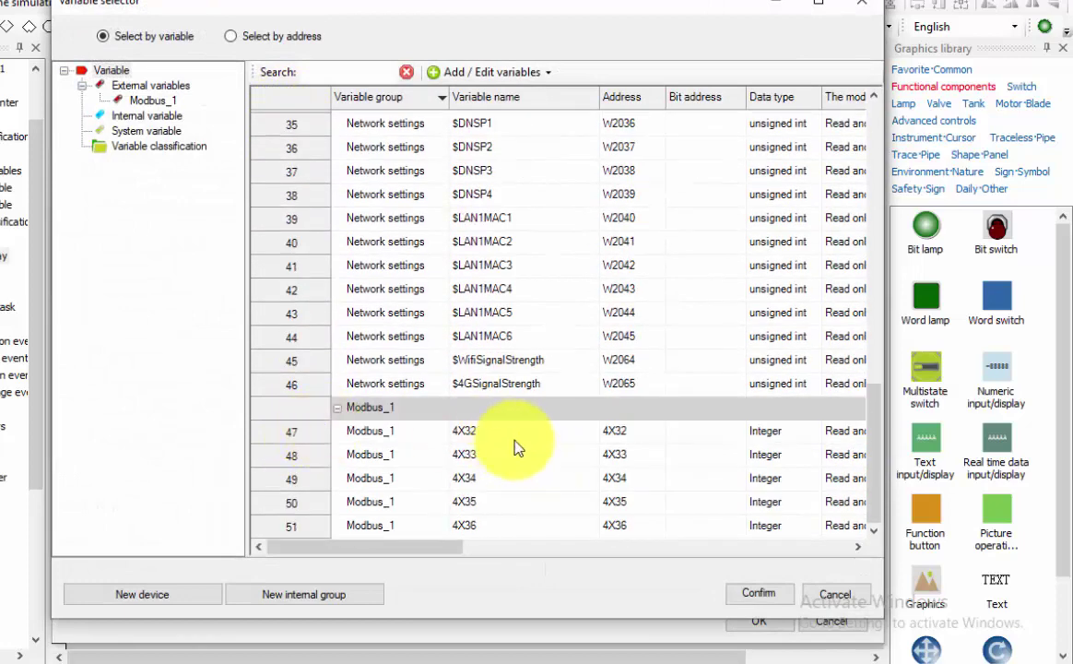
click(386, 431)
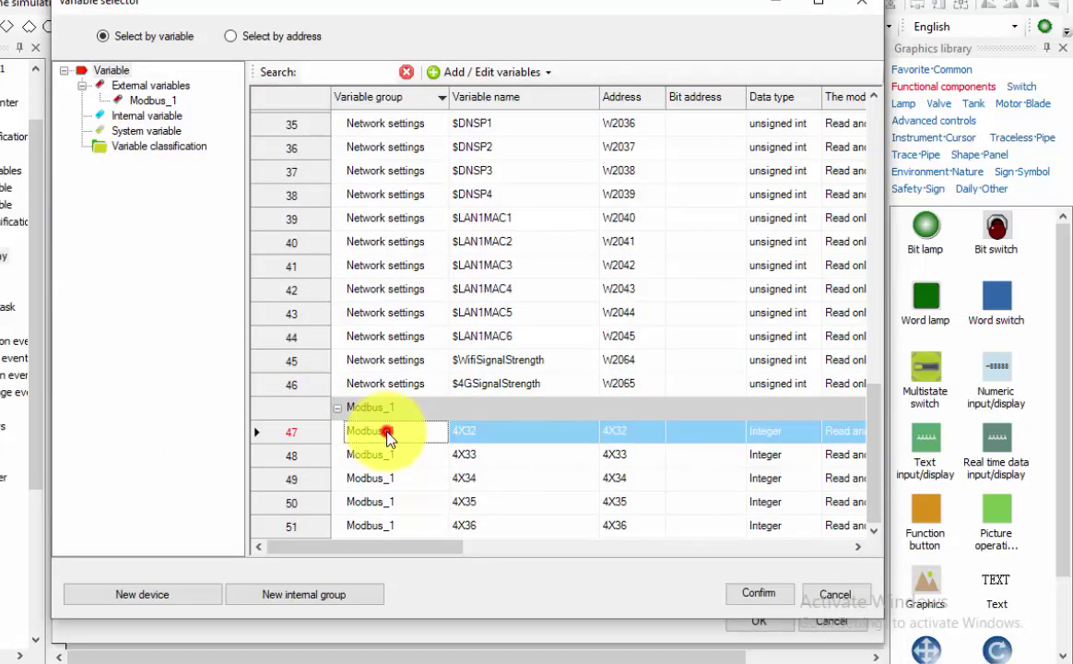
click(757, 594)
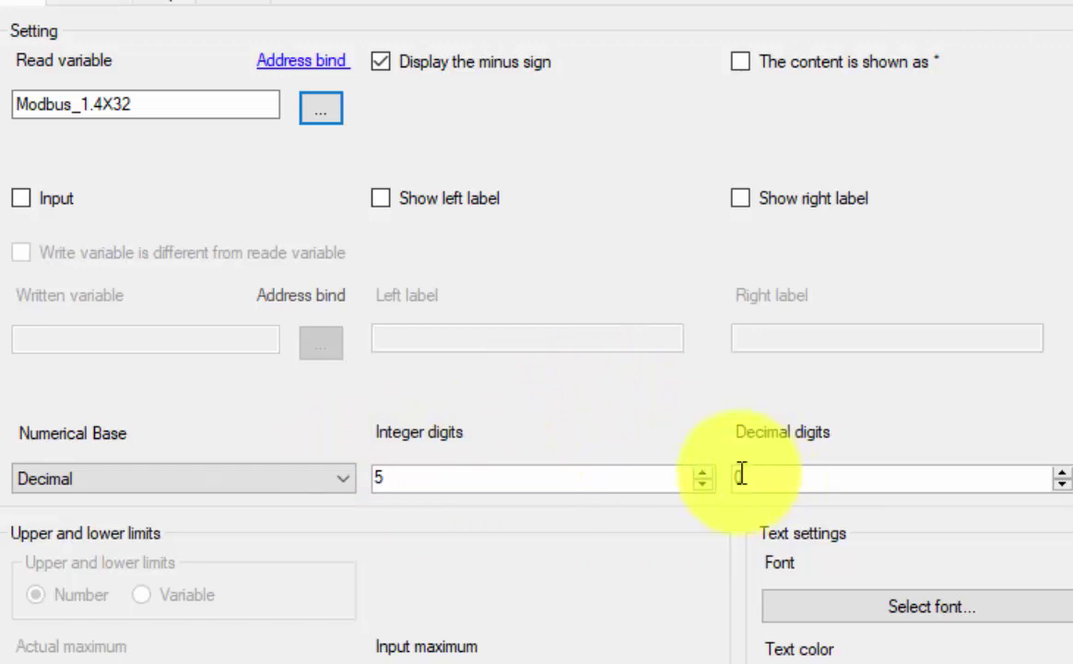
Set the numeric display to 1 decimal digit and 4 integer digits, and apply the settings.
click(1060, 474)
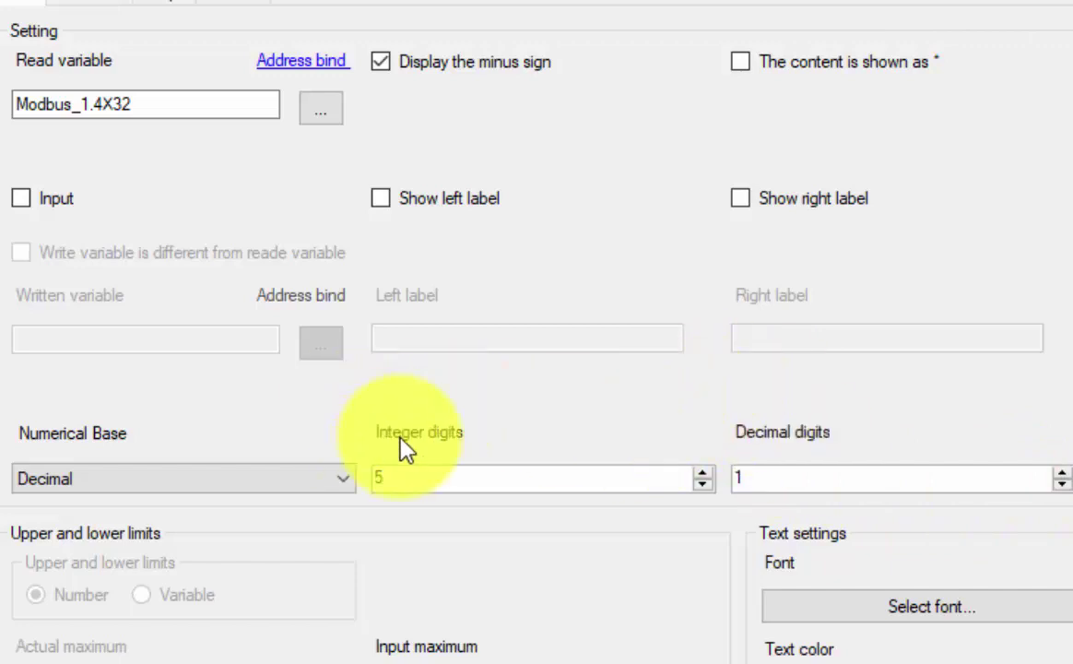
click(705, 483)
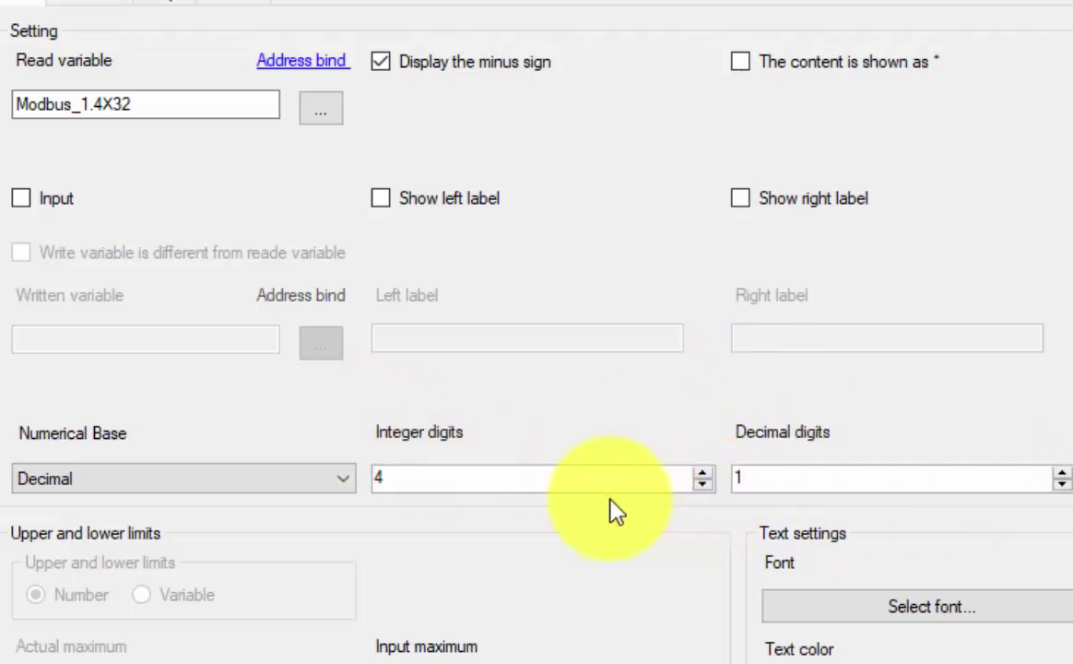
key(Return)
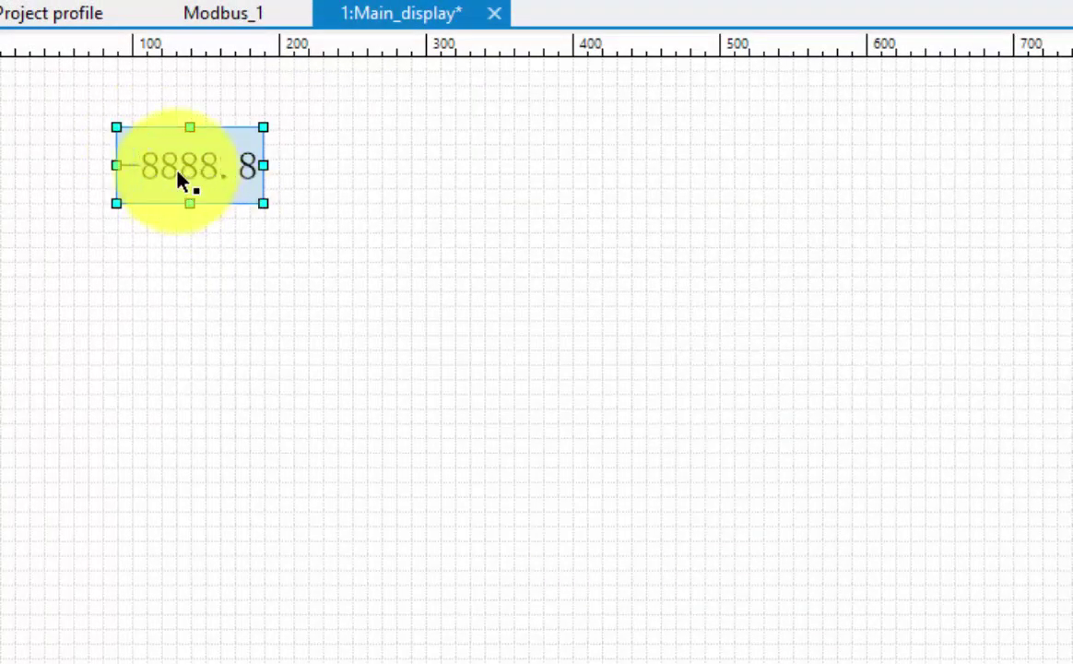
Paste four copies of the numeric display and stack them in a column beneath the original.
click(134, 245)
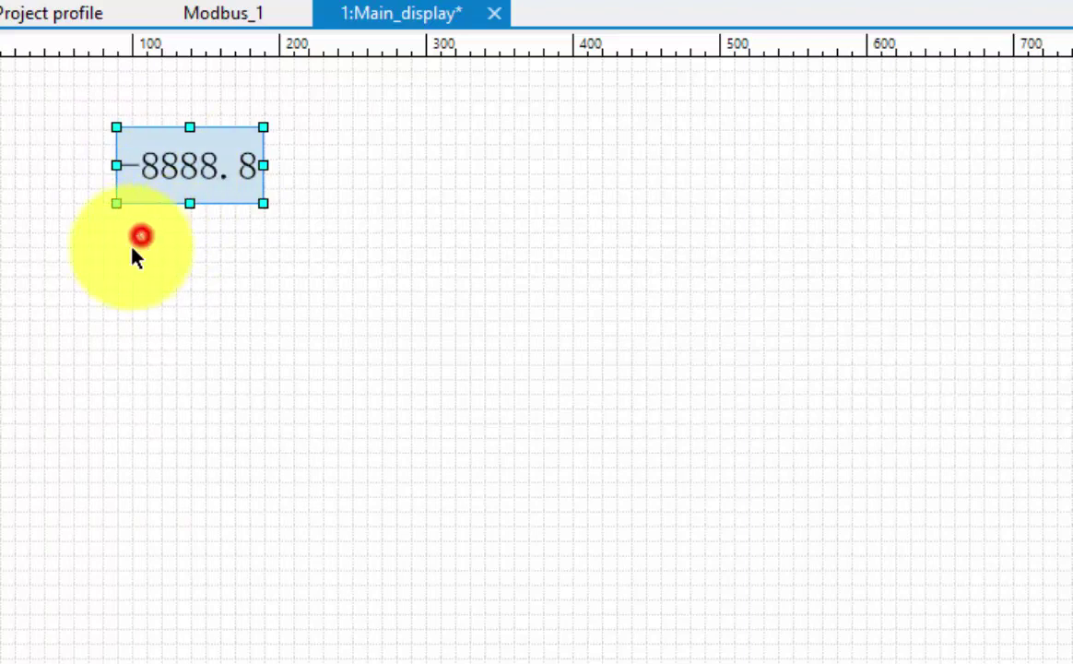
key(ctrl+v)
drag(240, 223, 181, 258)
key(ctrl+v)
drag(277, 257, 187, 363)
click(162, 452)
key(ctrl+v)
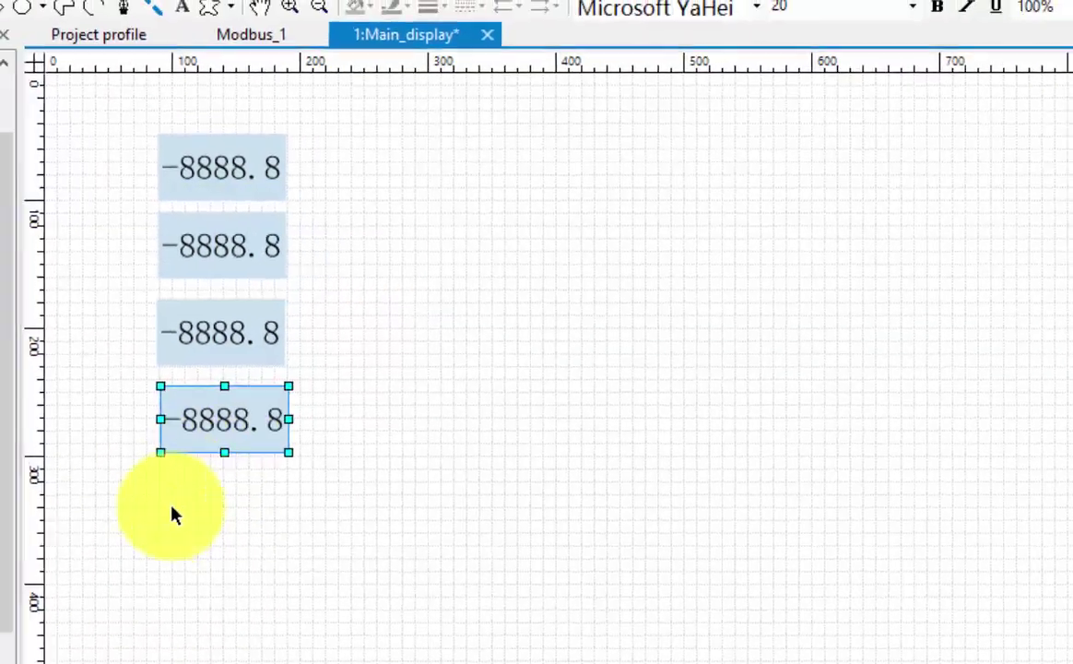
click(129, 544)
key(ctrl+v)
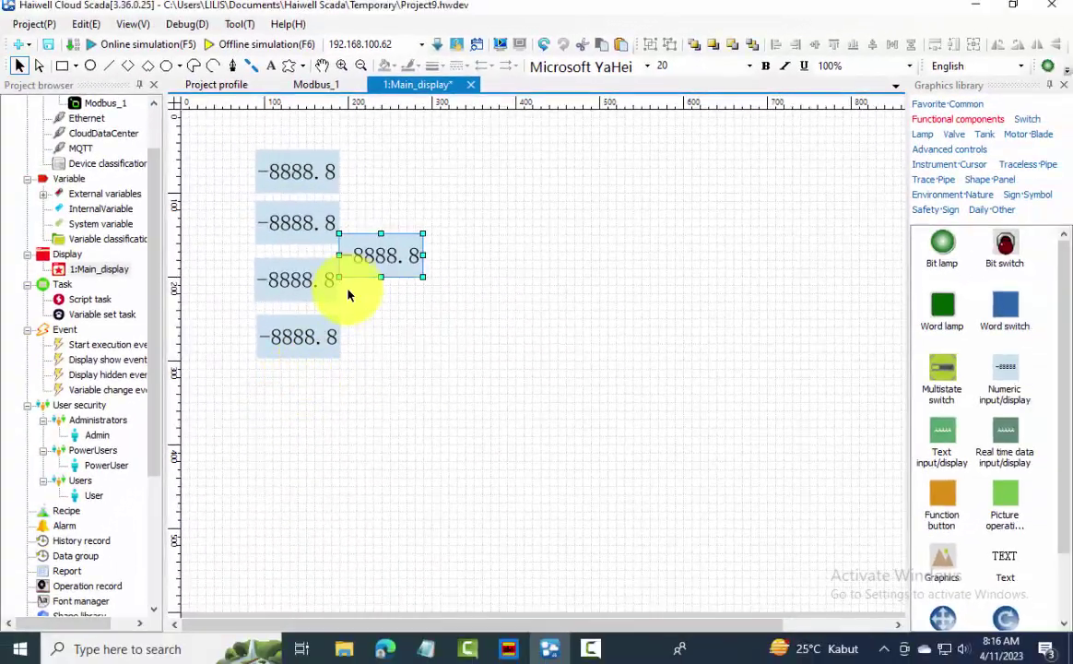
drag(372, 257, 289, 392)
Left-align the five numeric displays with equal vertical spacing and move the column into the page's upper-left corner.
drag(216, 125, 424, 437)
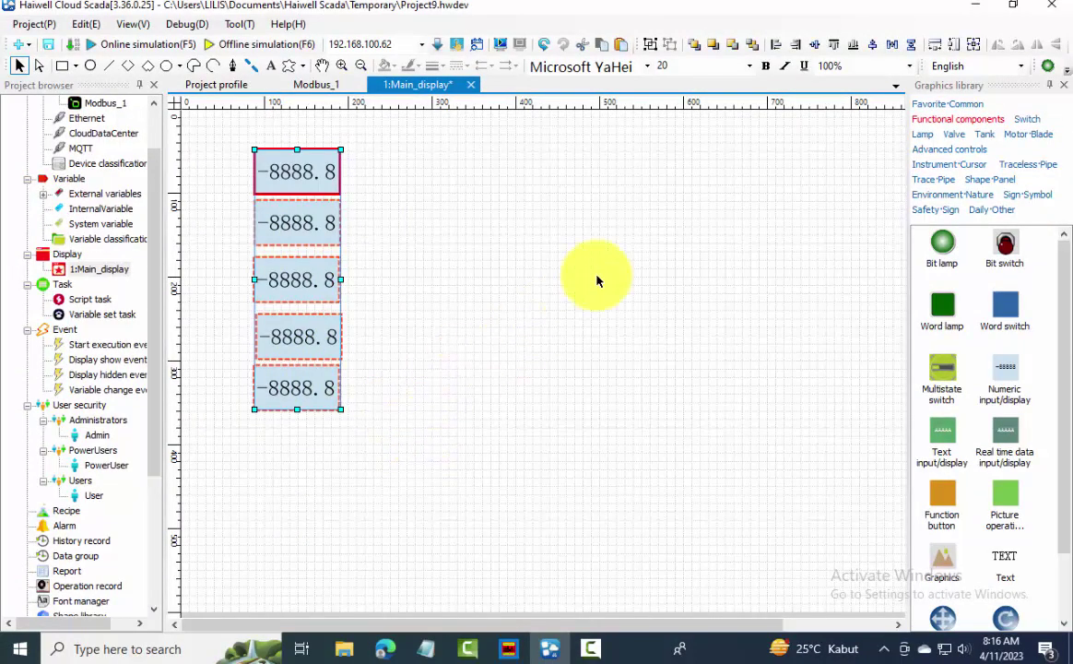
click(777, 44)
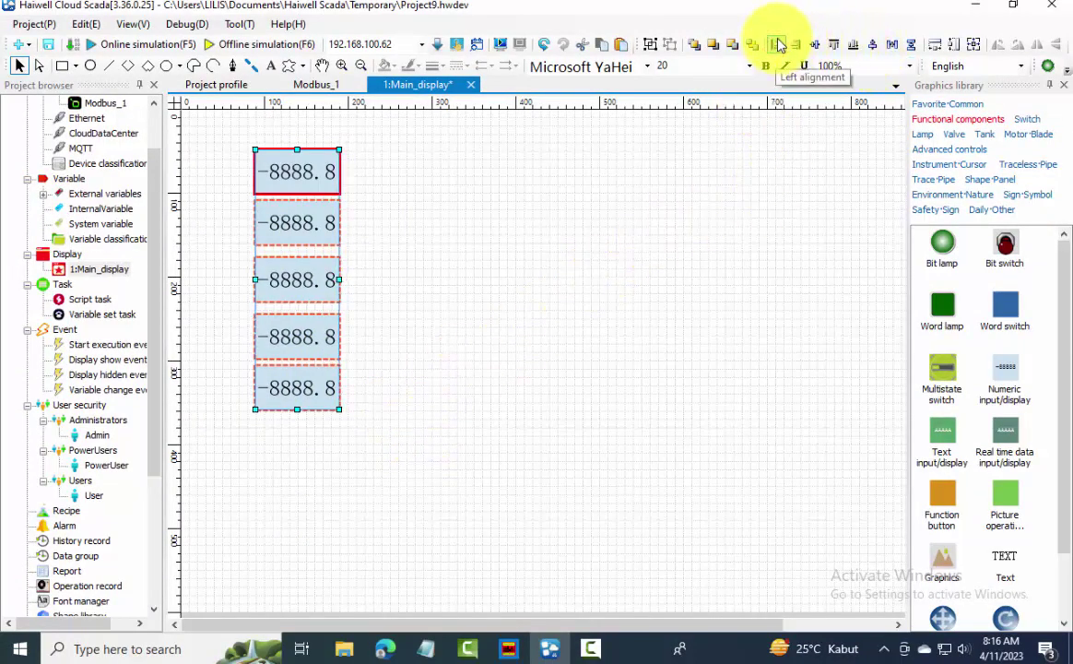
click(913, 48)
drag(295, 168, 242, 145)
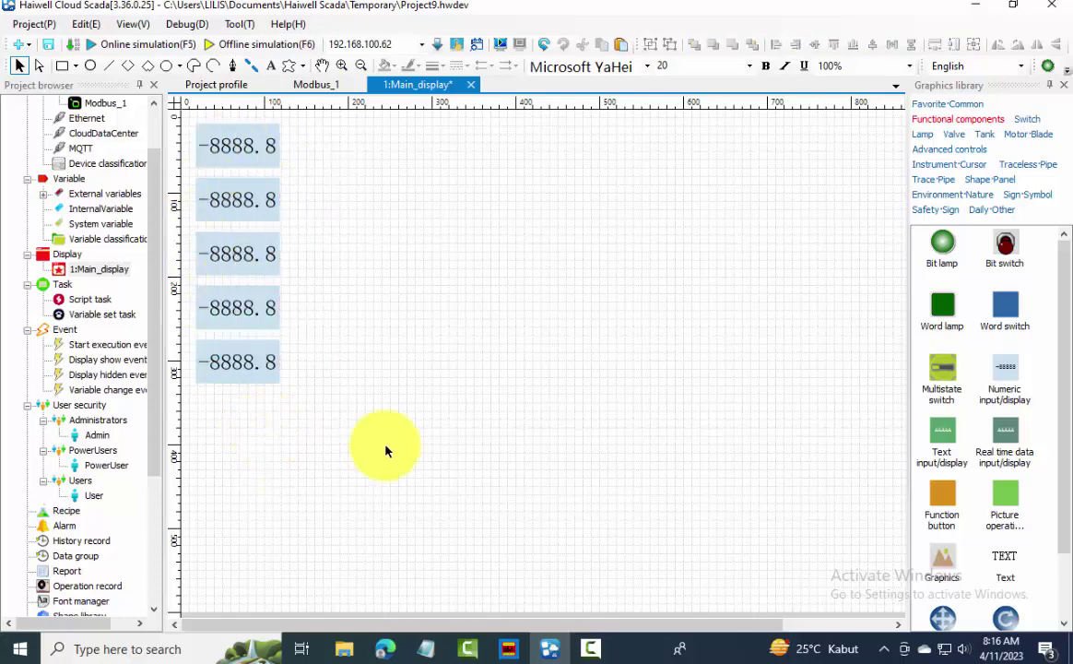
Bind the second numeric display's read variable to Modbus_1.4X33.
double_click(241, 200)
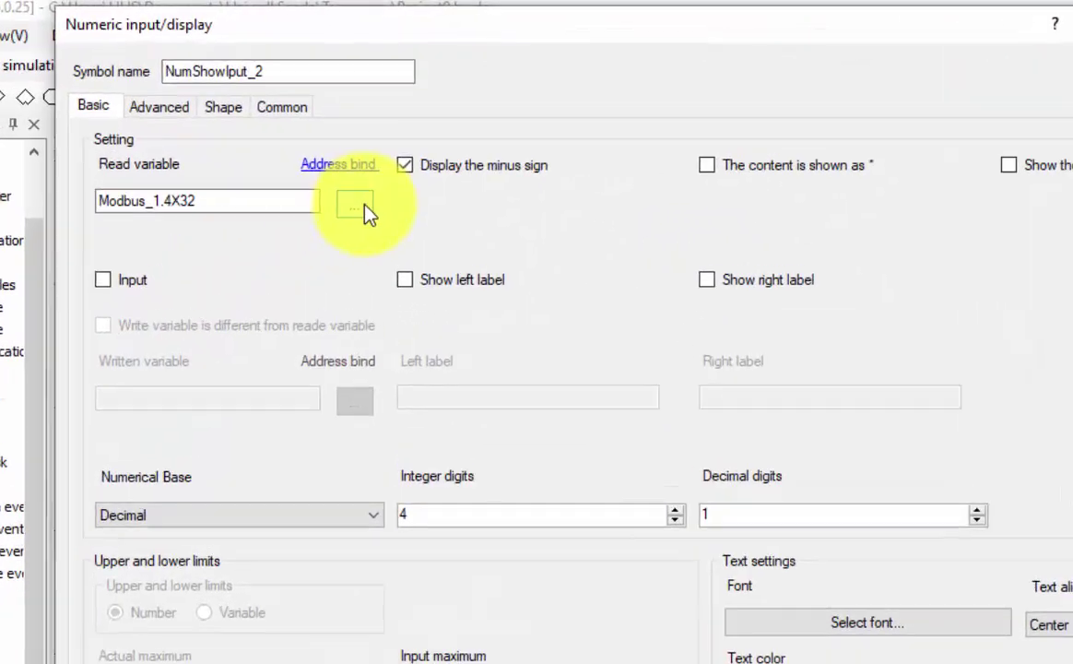
click(355, 207)
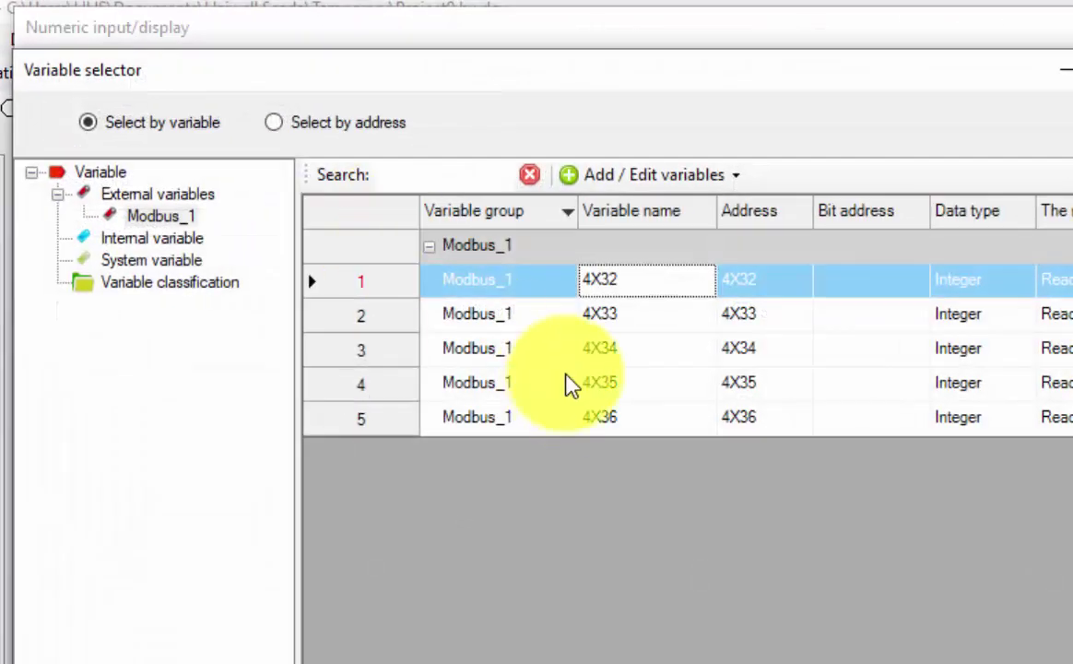
double_click(613, 313)
key(Return)
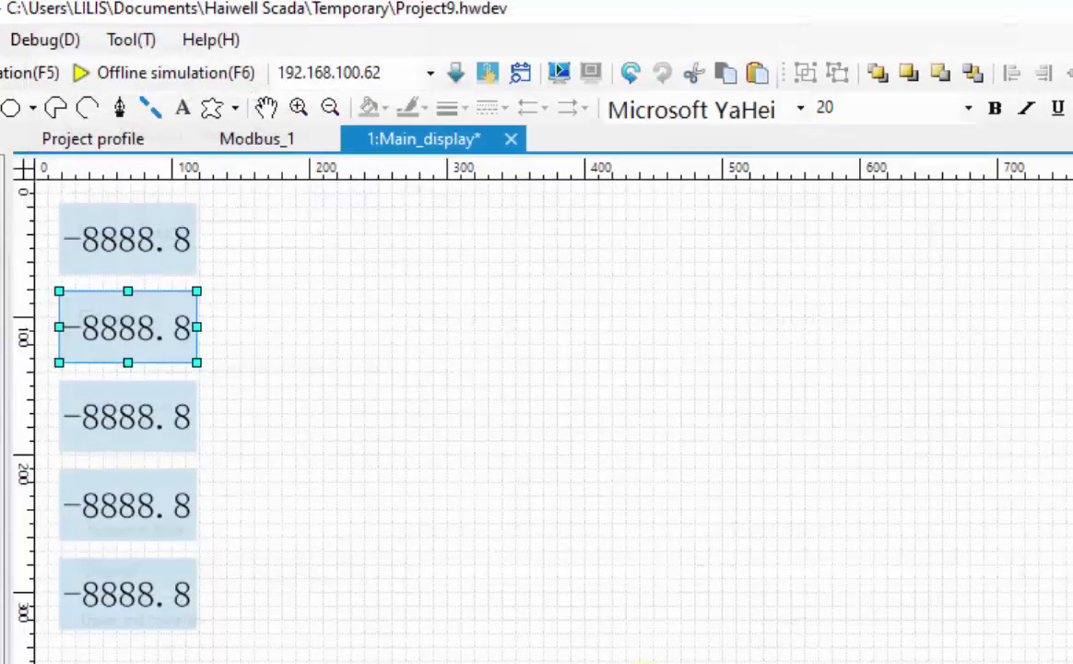
Bind the third numeric display's read variable to Modbus_1.4X34.
double_click(149, 414)
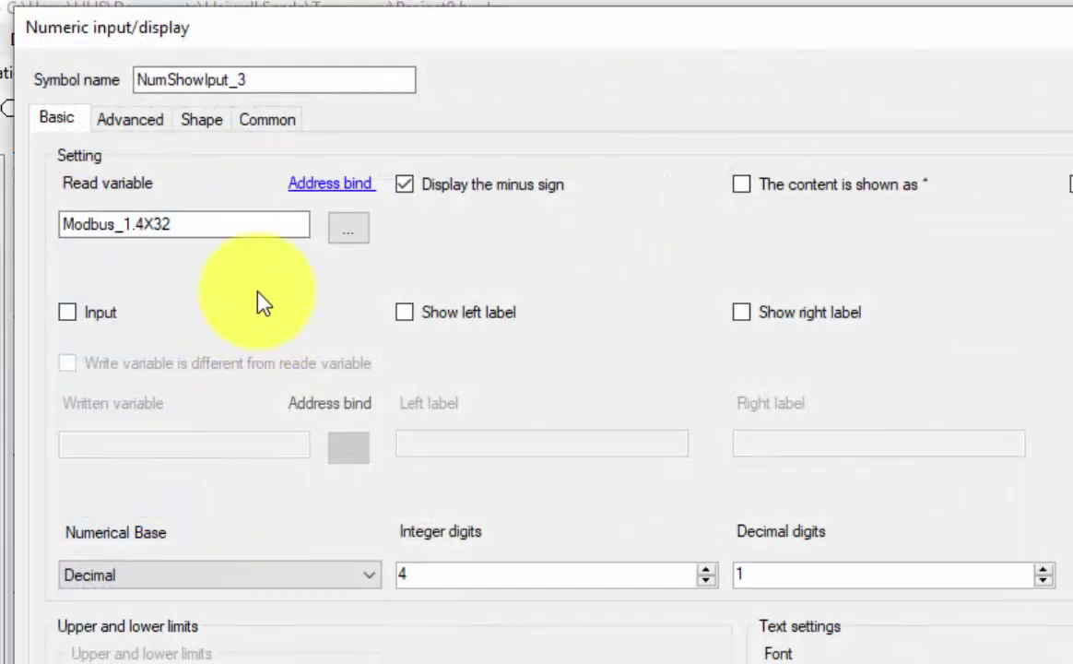
click(349, 229)
double_click(613, 361)
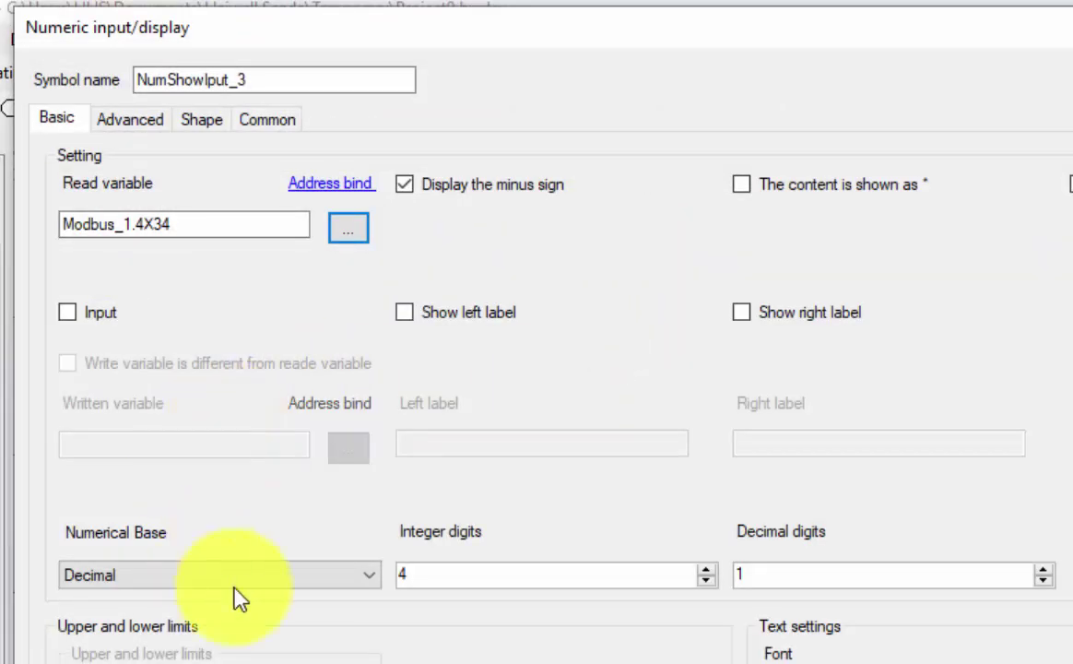
key(Return)
Bind the fourth numeric display's read variable to Modbus_1.4X35.
click(161, 512)
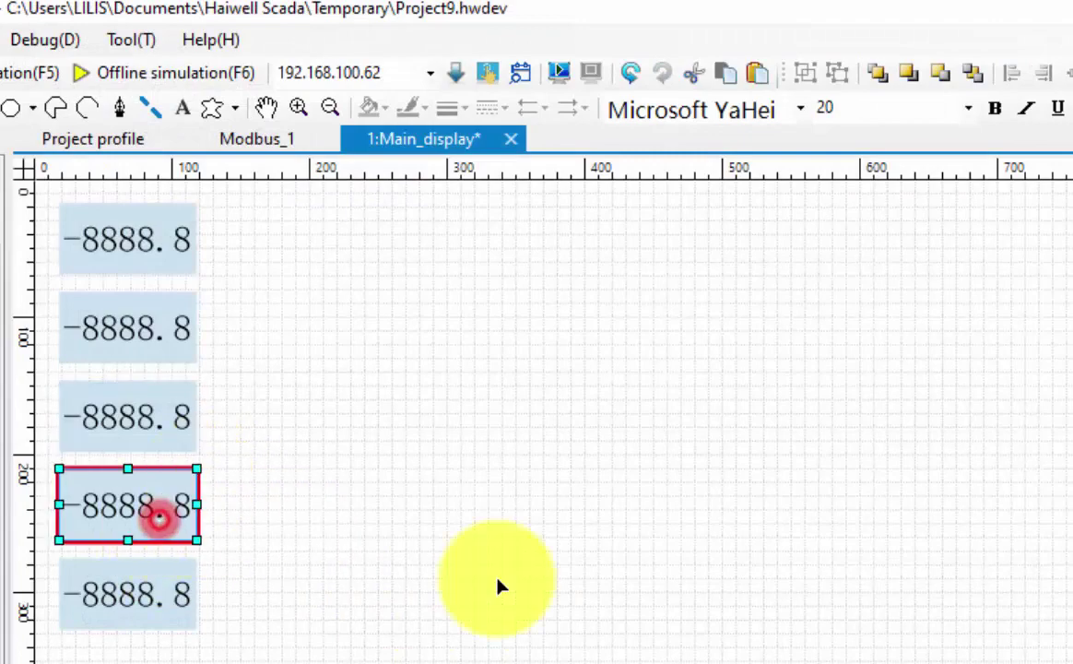
key(Return)
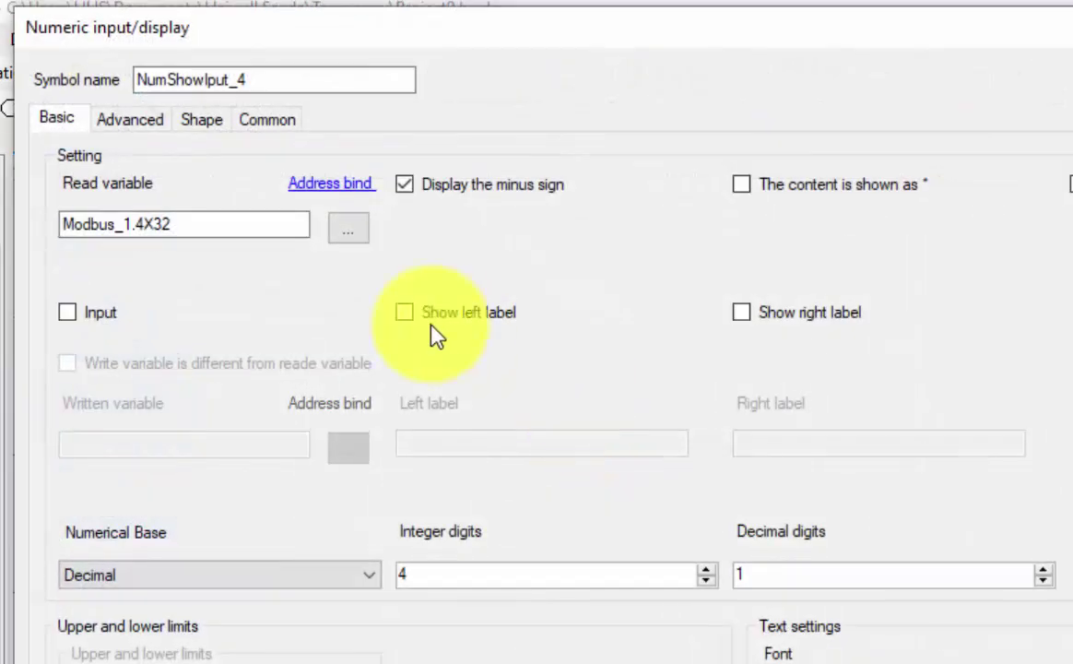
click(354, 229)
double_click(754, 379)
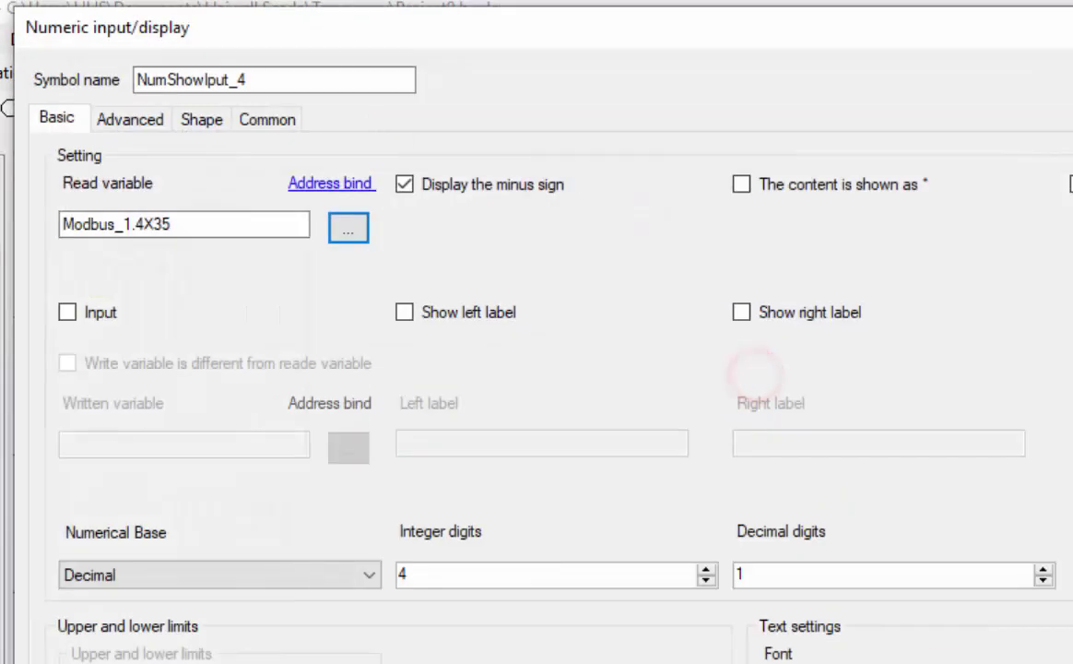
key(Return)
Bind the fifth numeric display's read variable to Modbus_1.4X36.
click(159, 604)
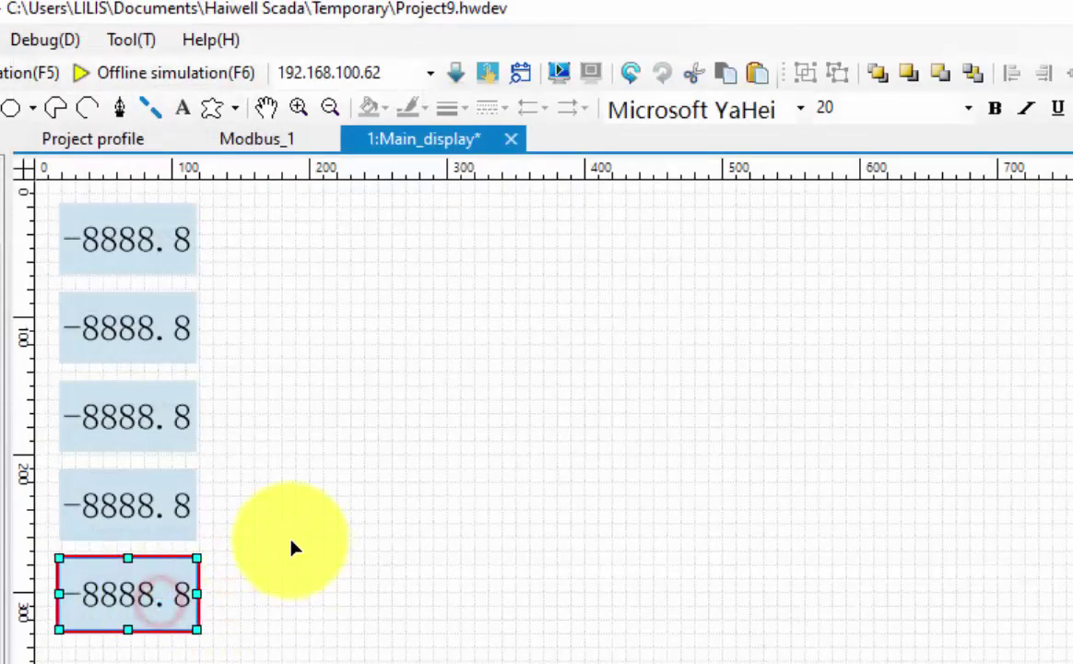
key(Return)
click(353, 229)
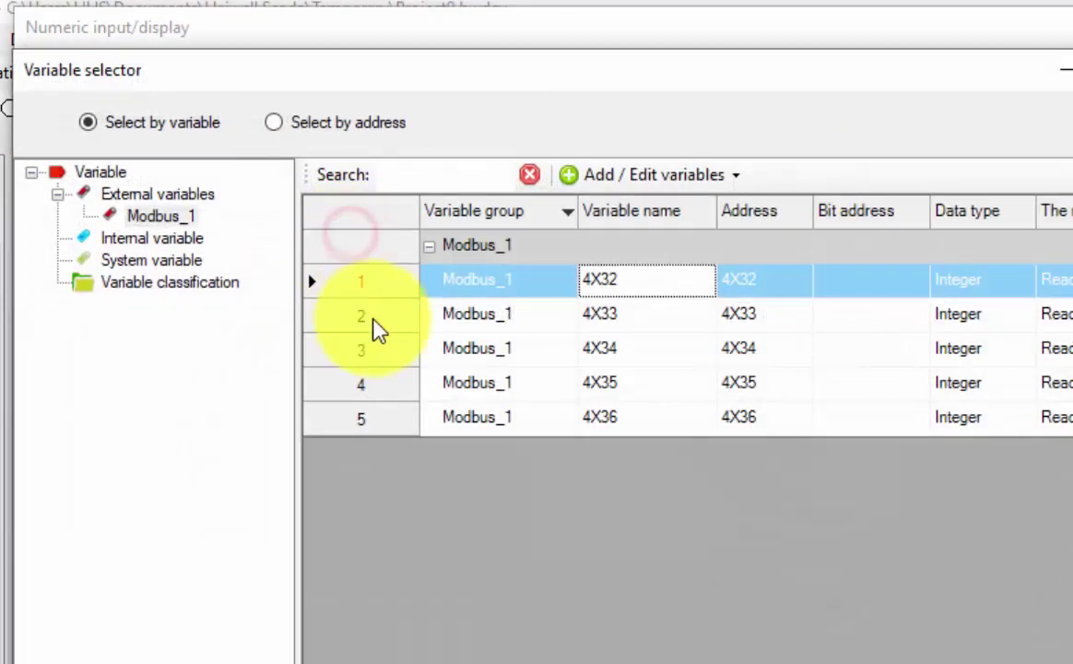
click(623, 415)
double_click(627, 415)
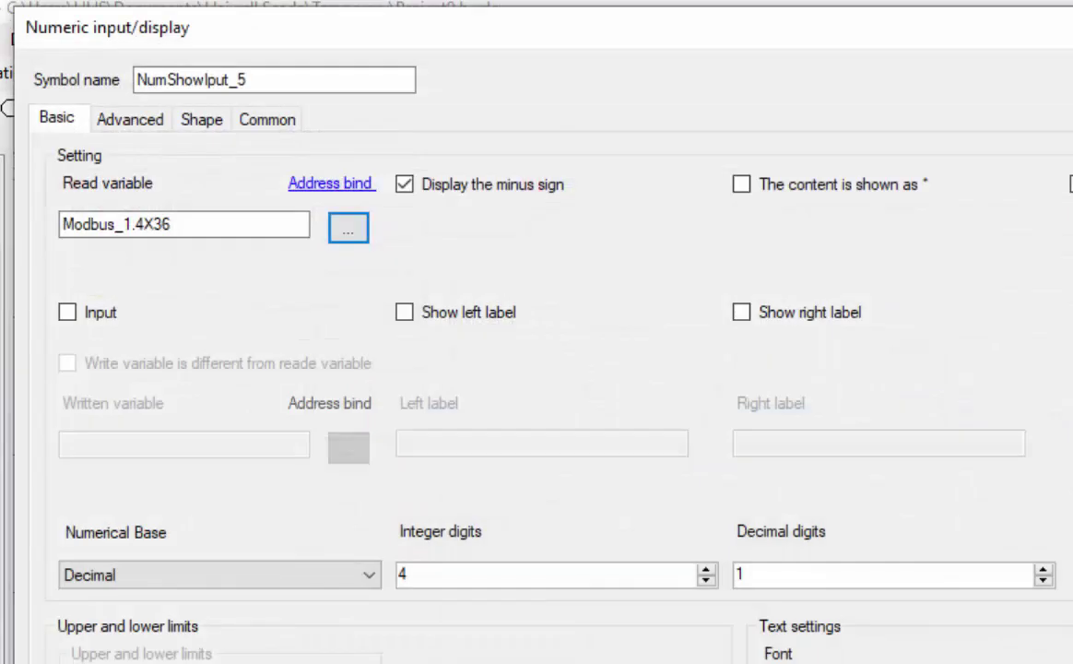
key(Return)
click(211, 568)
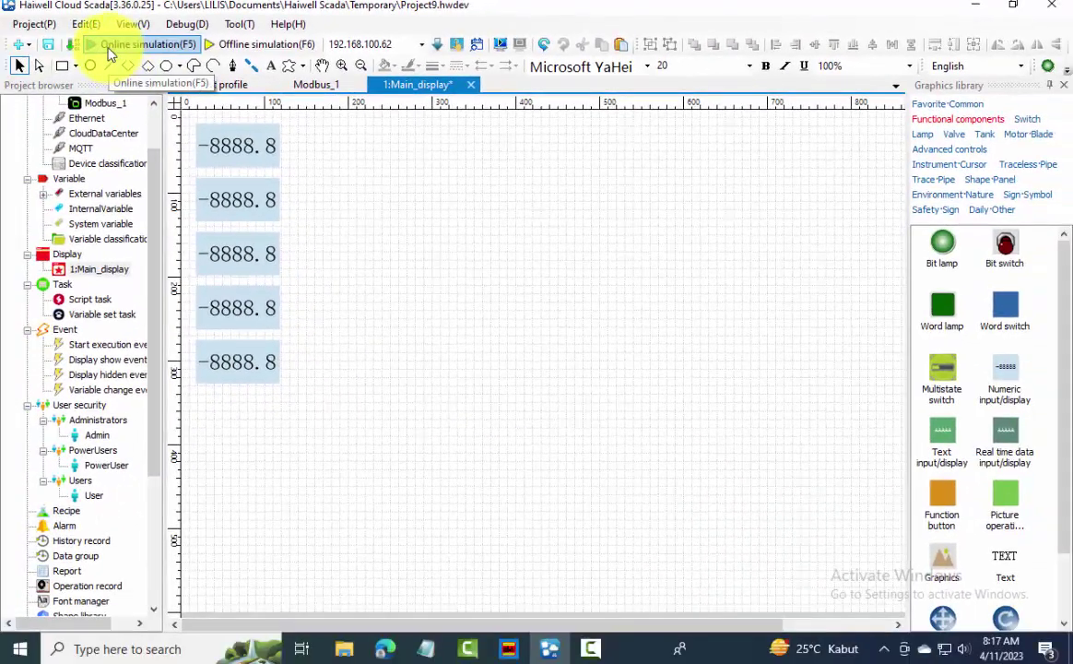
Start the online simulation and save the project as bacasensortermokople.
click(102, 44)
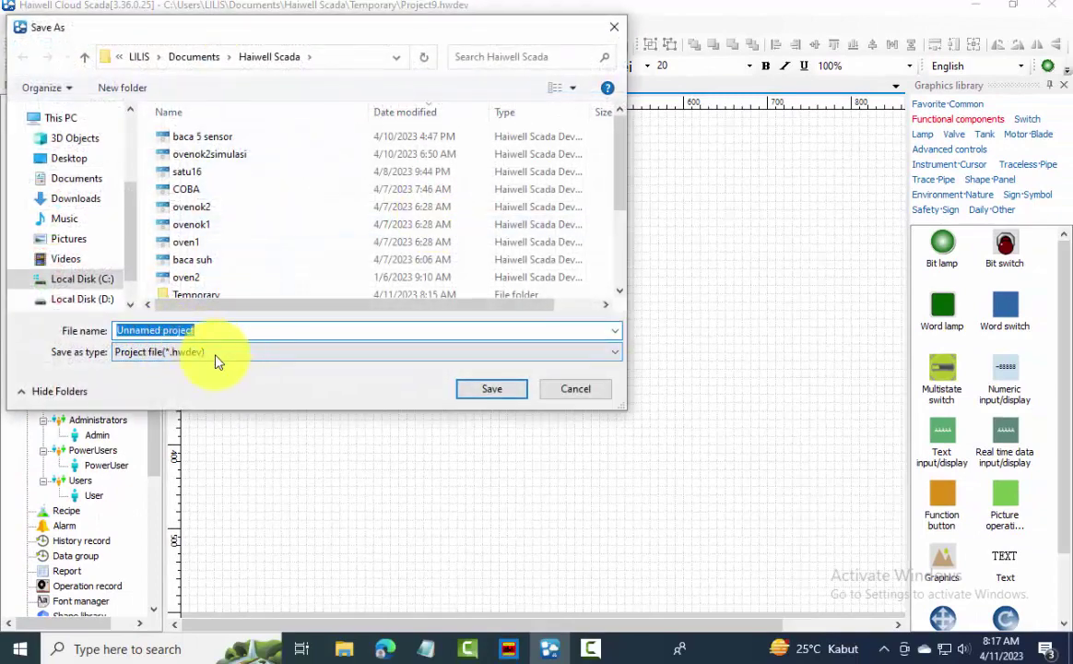
text(baca)
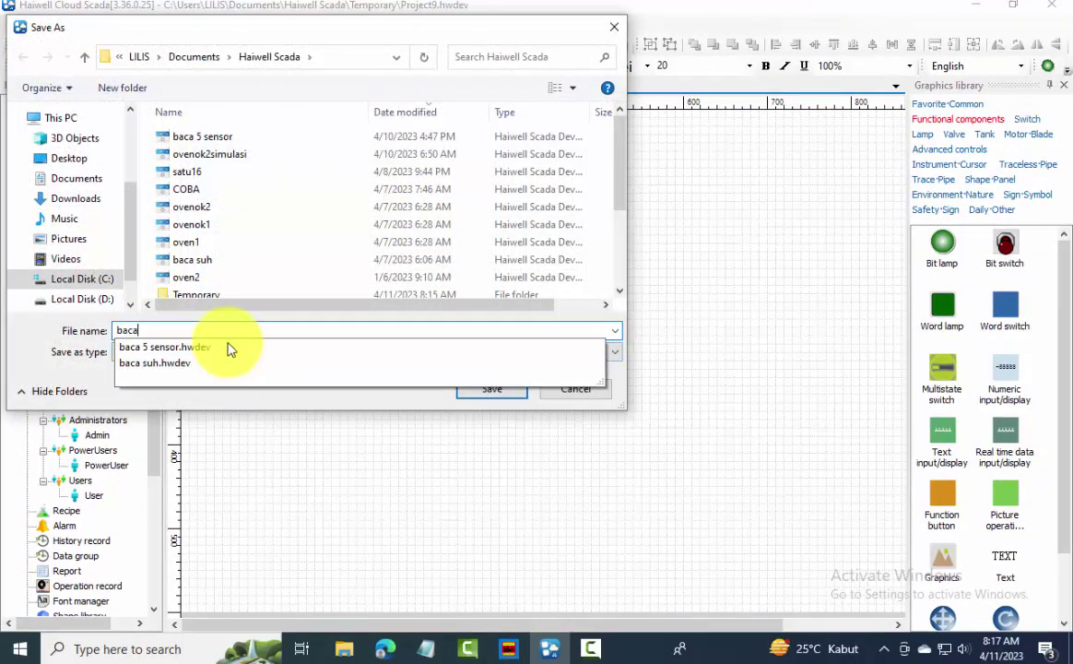
text(sensortermo)
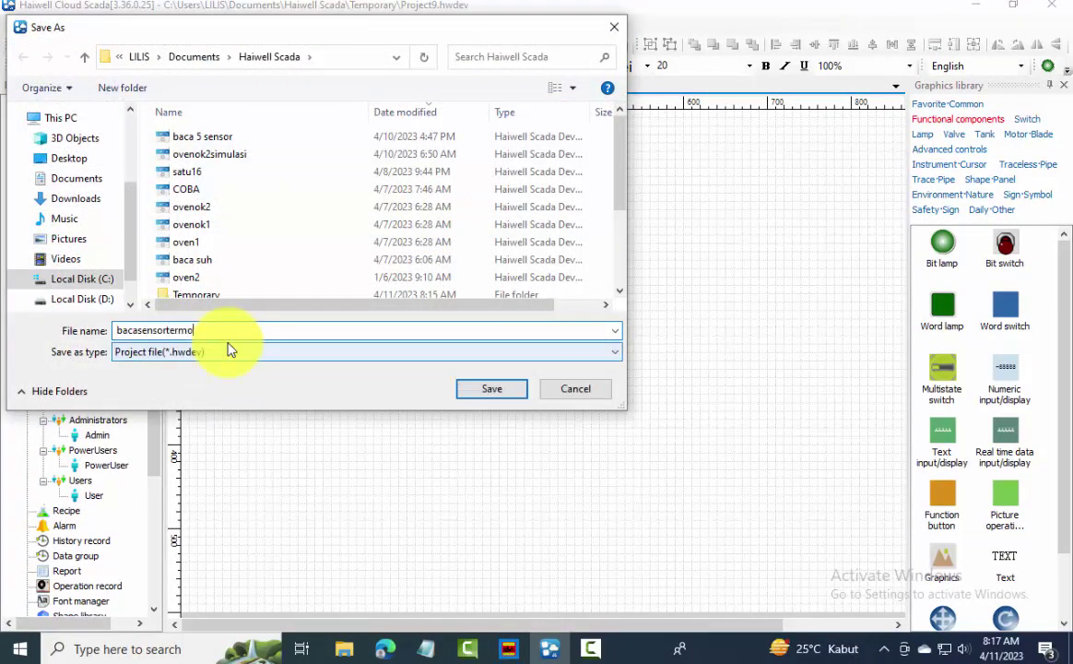
text(kople)
key(Return)
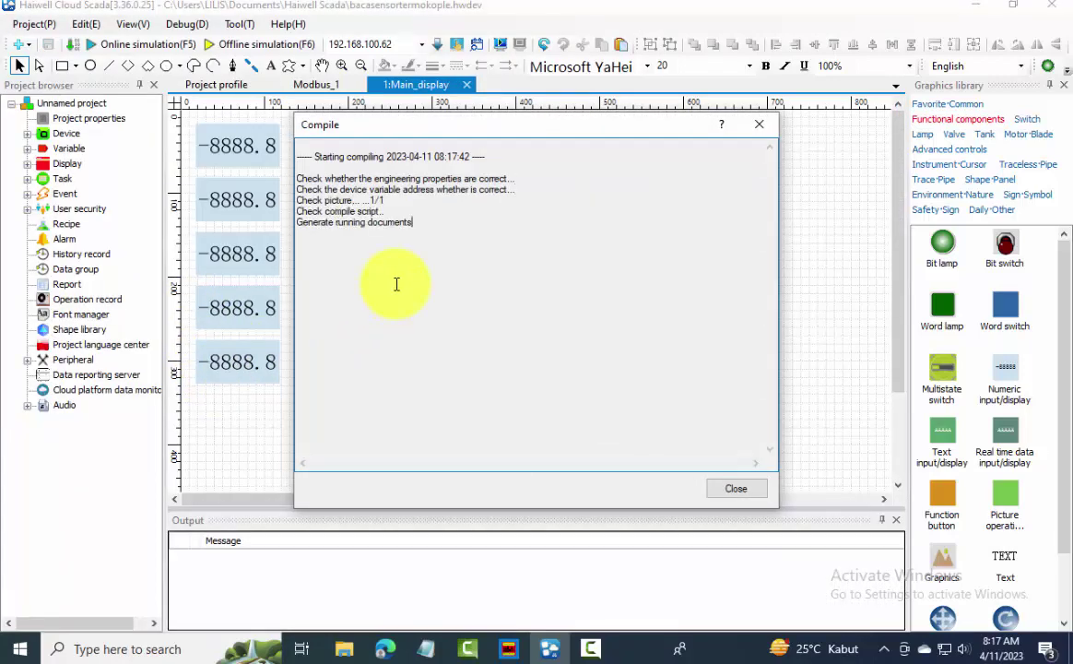
Switch to Webcam Recorder to view the YC104 module beside the numeric displays, and close the simulation after checking the five readings.
click(508, 645)
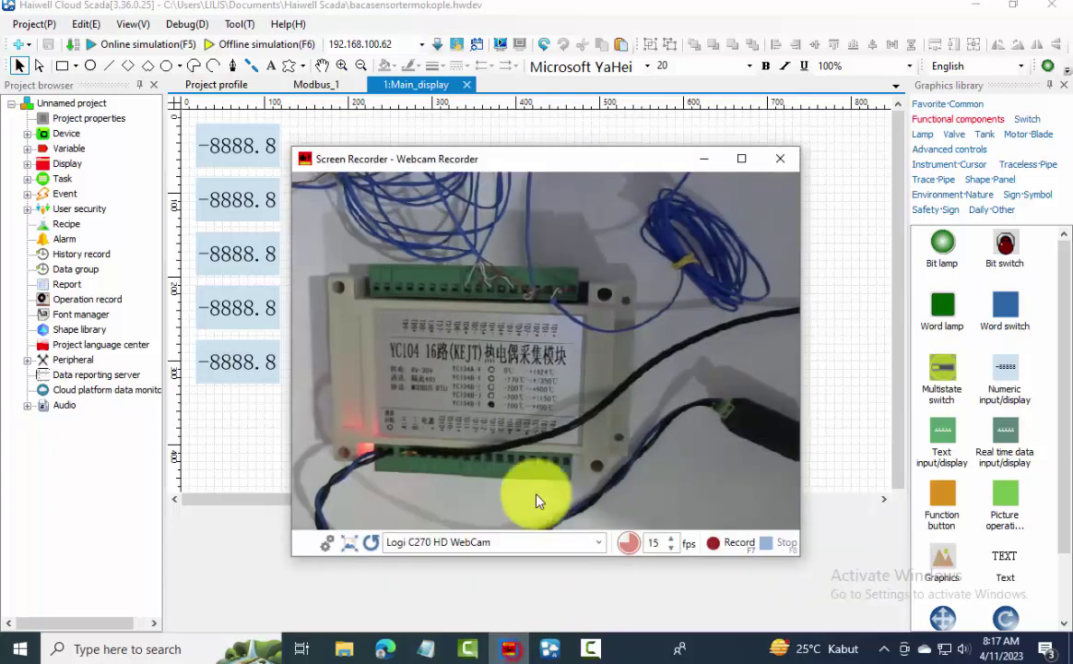
drag(510, 161, 696, 137)
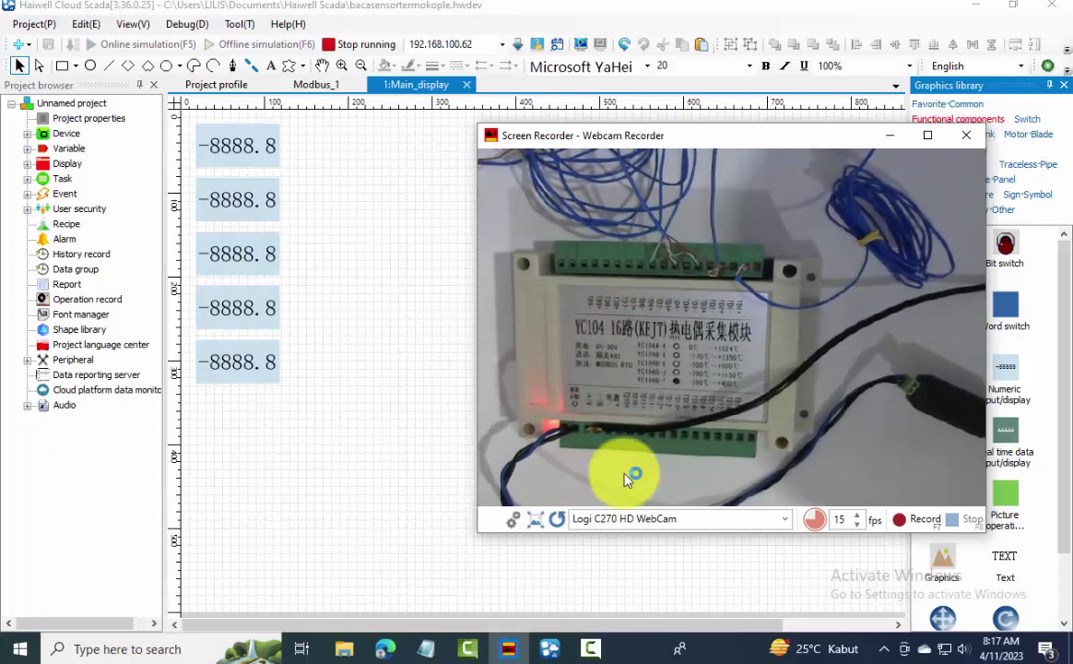
mouse_move(551, 649)
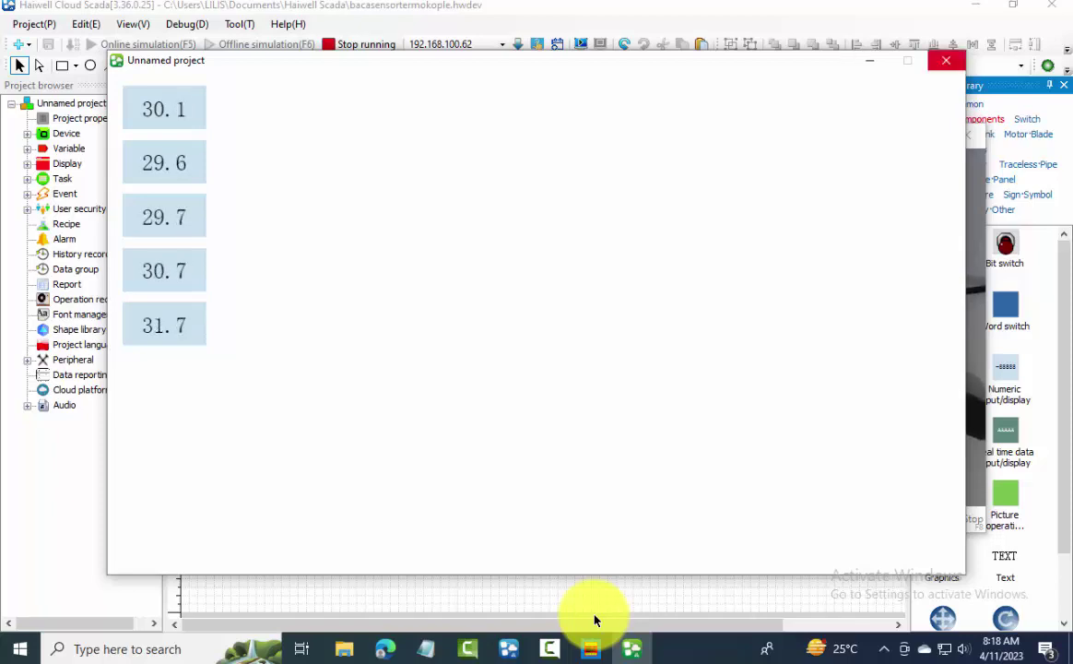
click(946, 60)
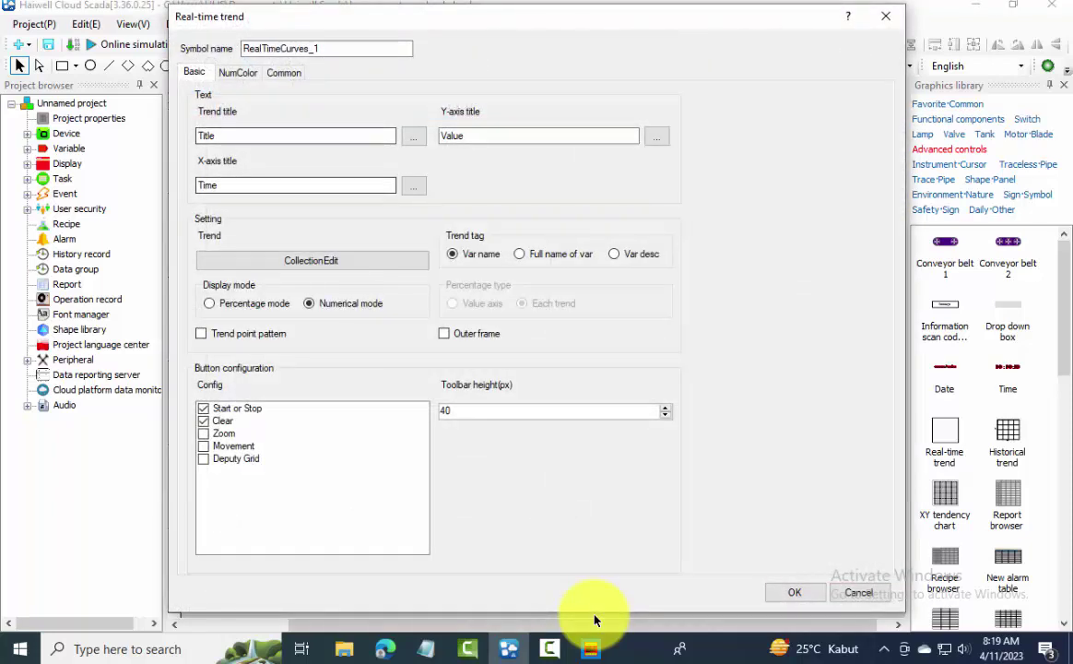
Title the real-time trend "Grafik5 Sensor Suhu", with "Waktu" as the X-axis title and "Celsius" as the Y-axis title.
click(216, 136)
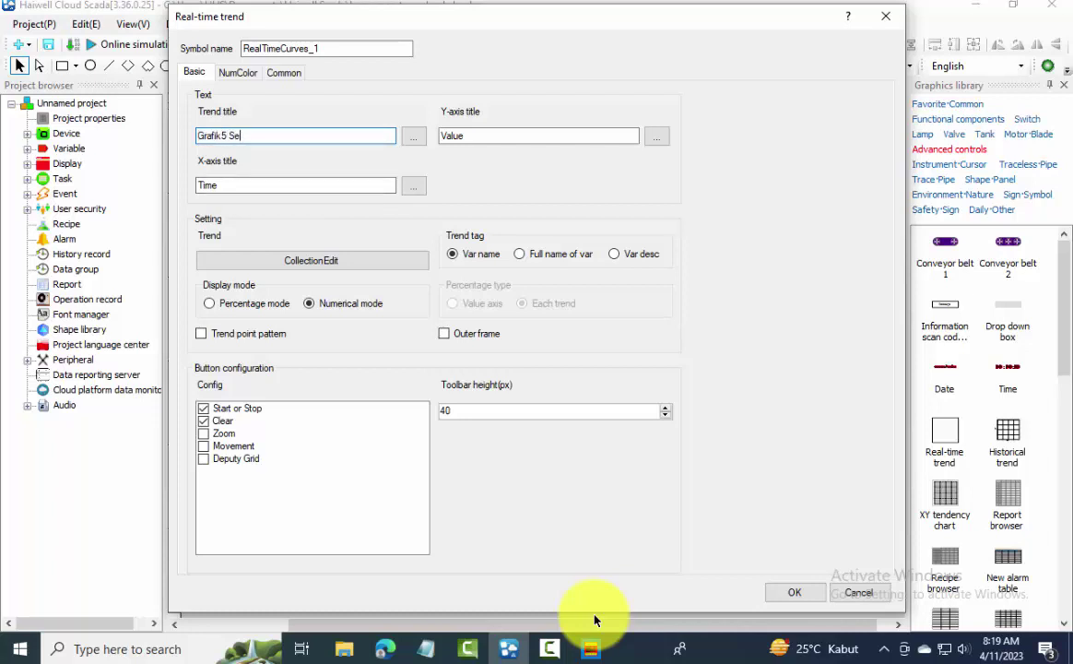
key(Tab)
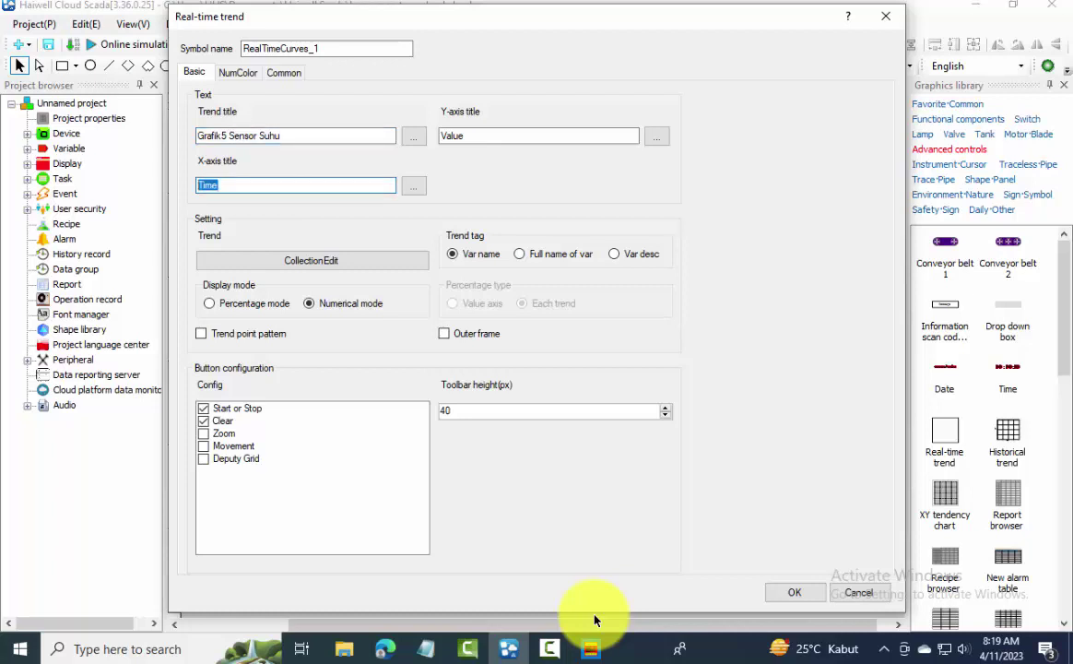
key(Tab)
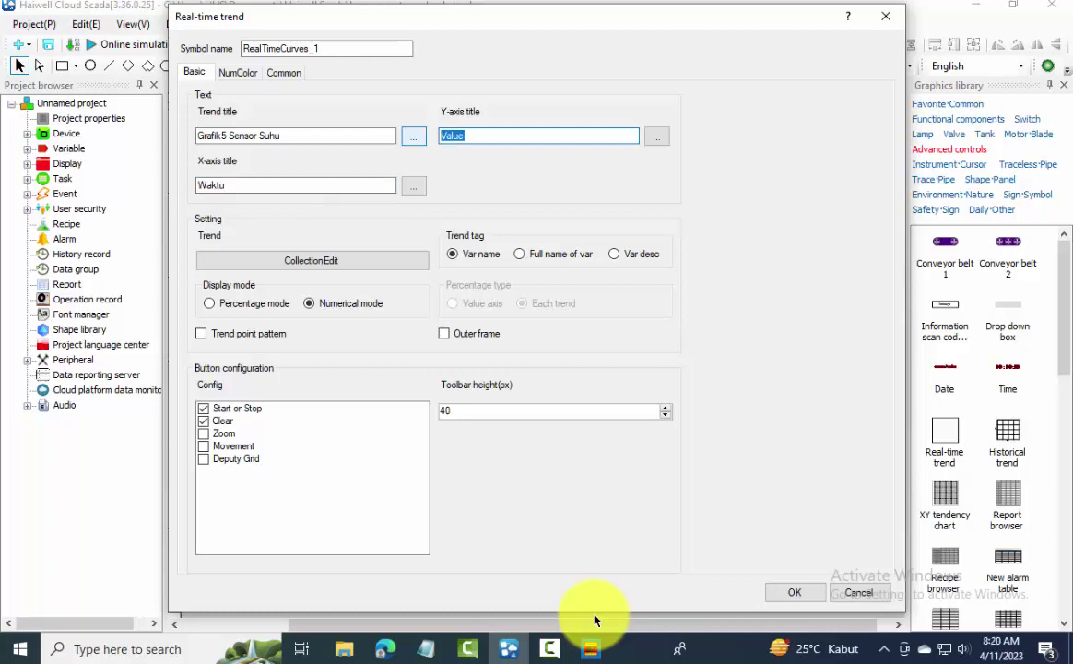
text(Celsius)
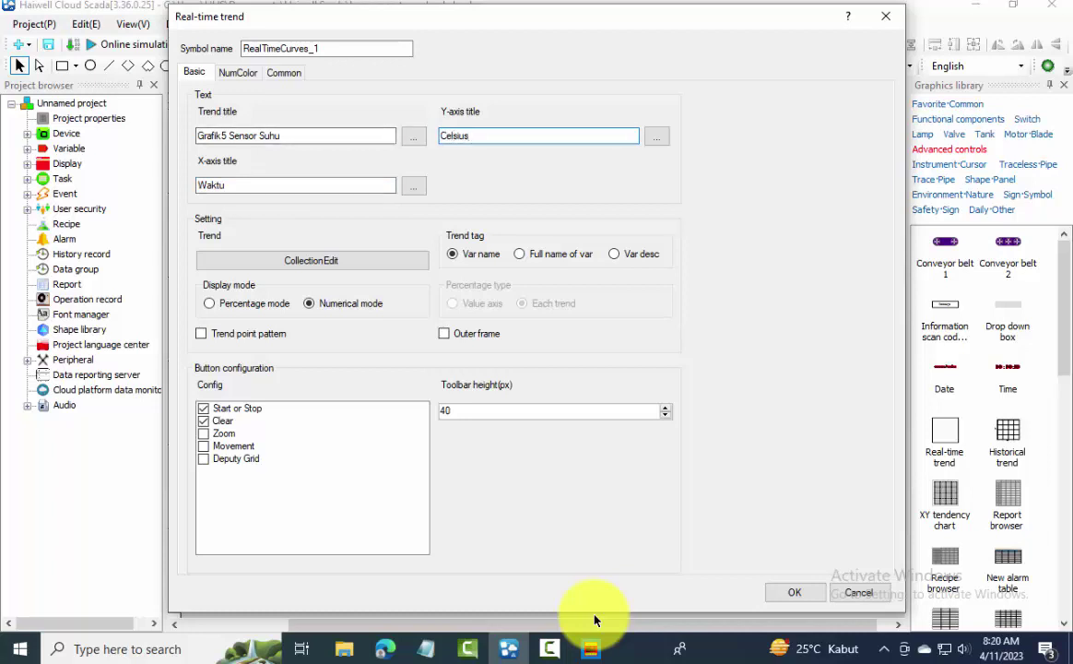
key(Tab)
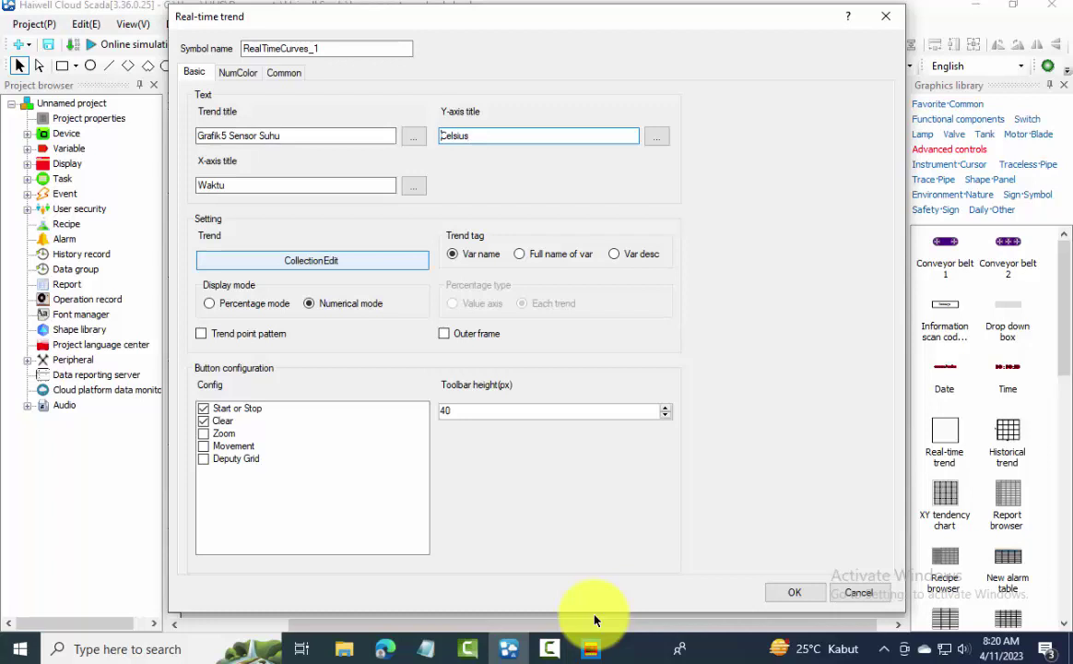
Add five items to the real-time trend's collection.
key(Return)
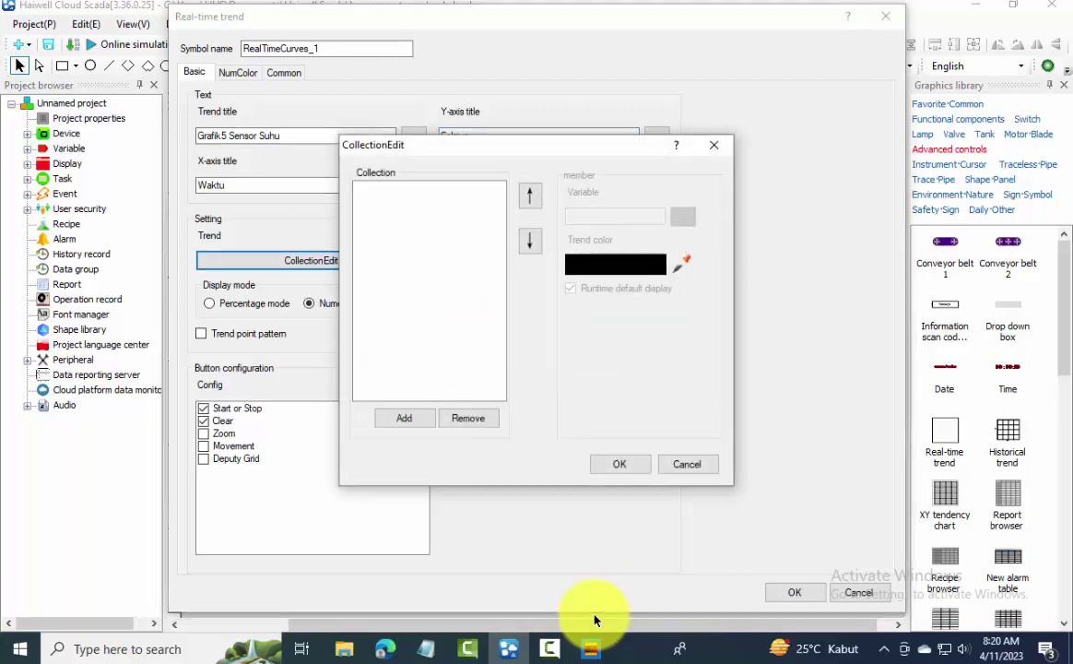
key(Tab)
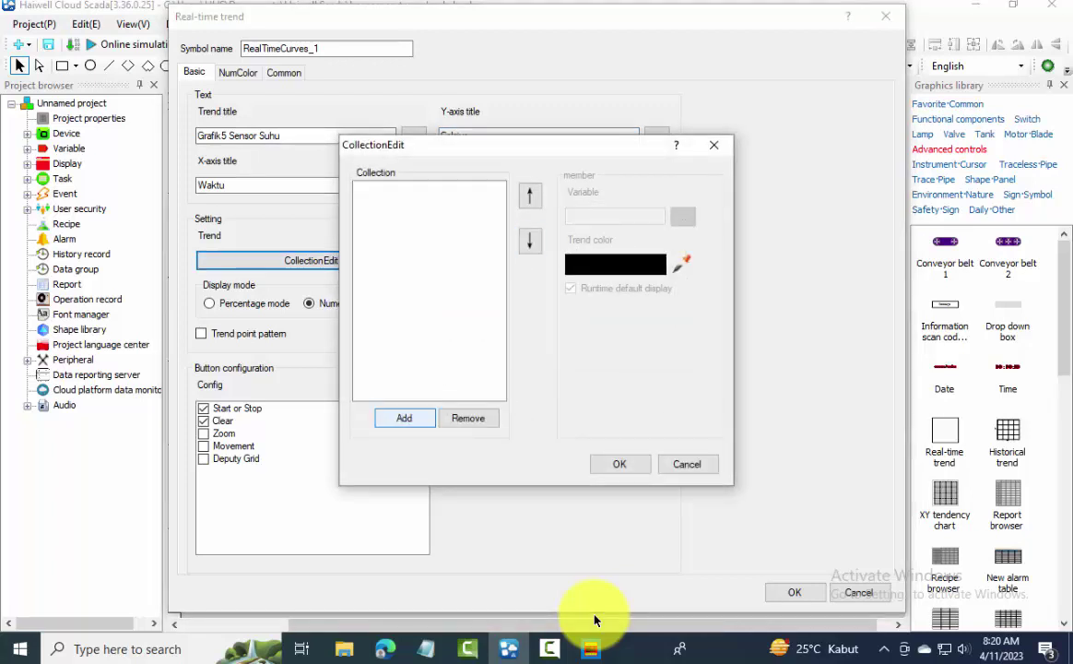
key(Return)
key(Return)
key(Return)
key(Return)
key(Return)
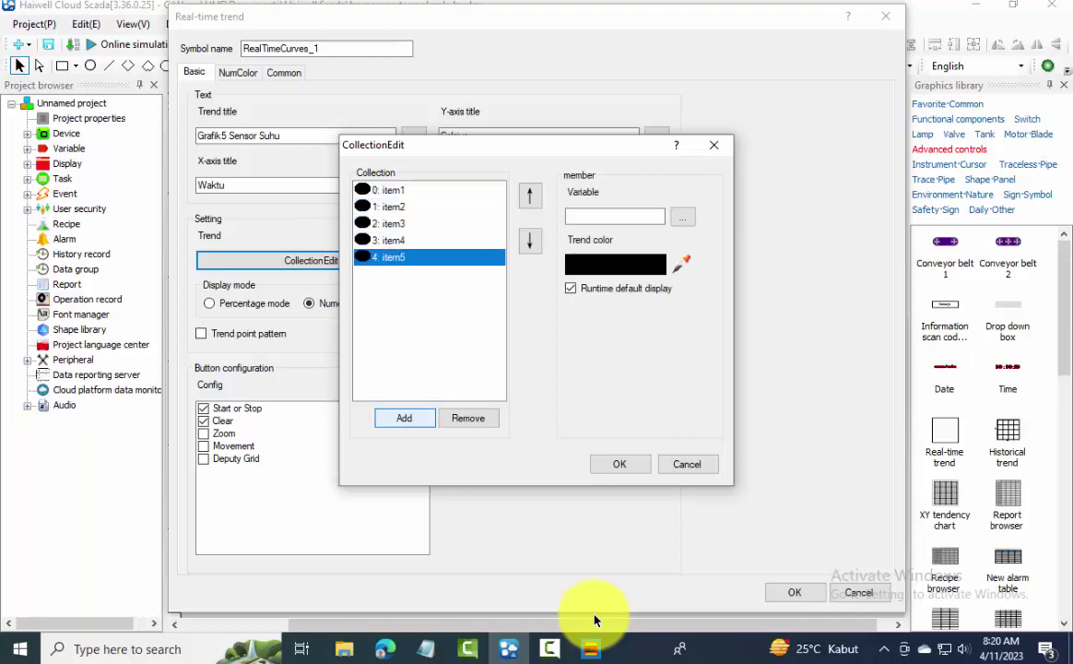
Assign the variable Modbus_1.4X32 to the first trend item in the collection.
key(shift+Tab)
key(Home)
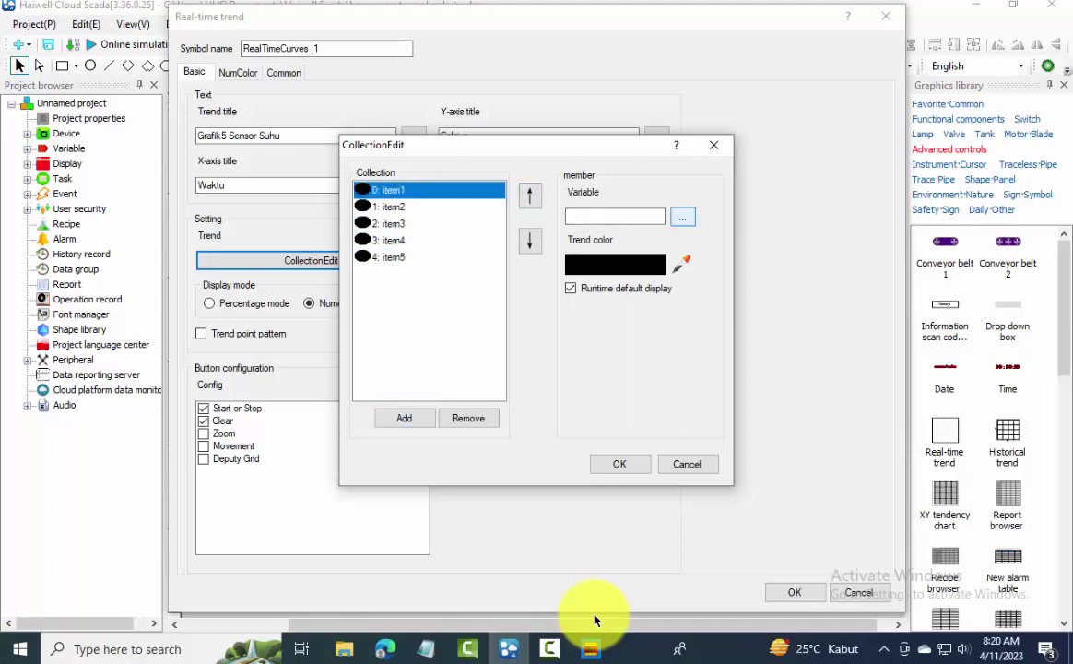
key(Return)
scroll(594, 620, down, 5)
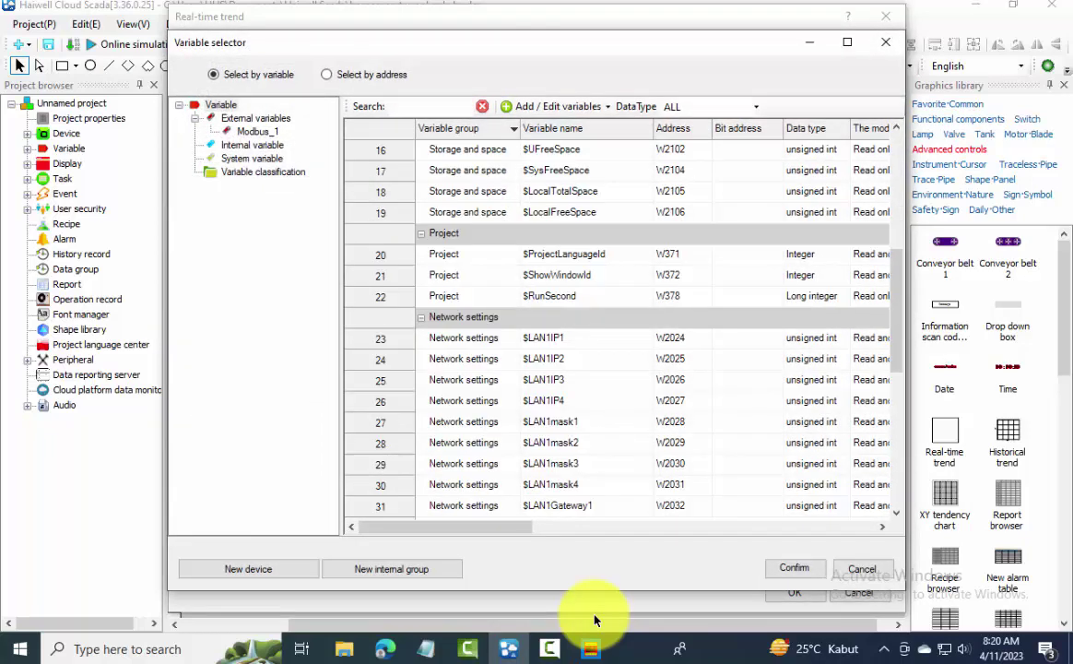
scroll(595, 620, down, 8)
key(Return)
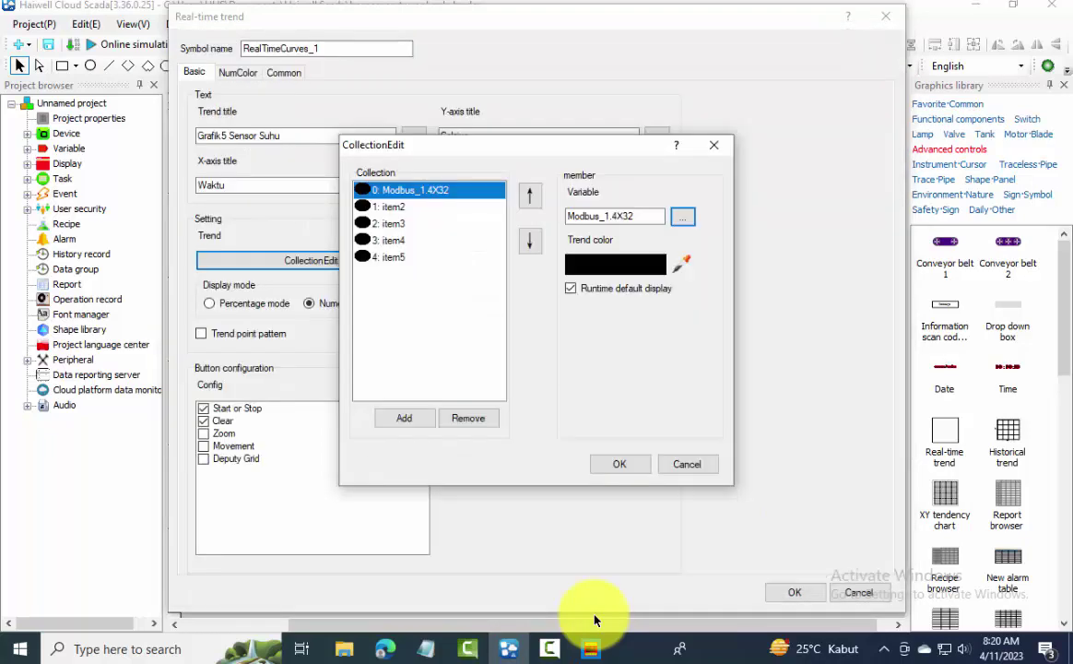
Assign the variable Modbus_1.4X33 to the second trend item in the collection.
key(Down)
key(Return)
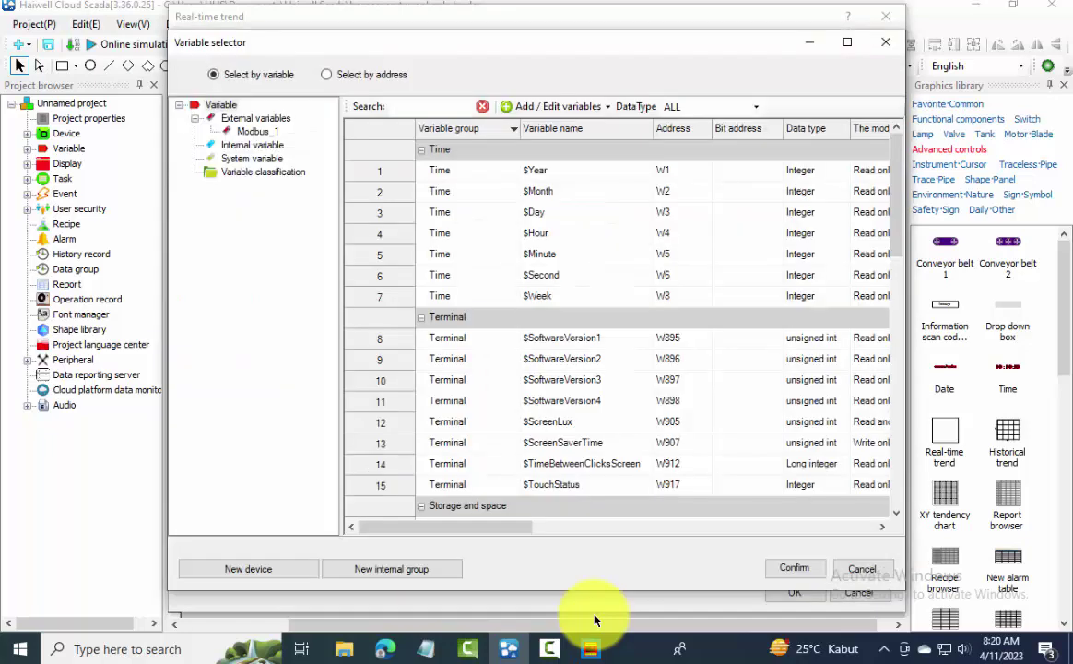
scroll(595, 620, down, 11)
key(Down)
key(Return)
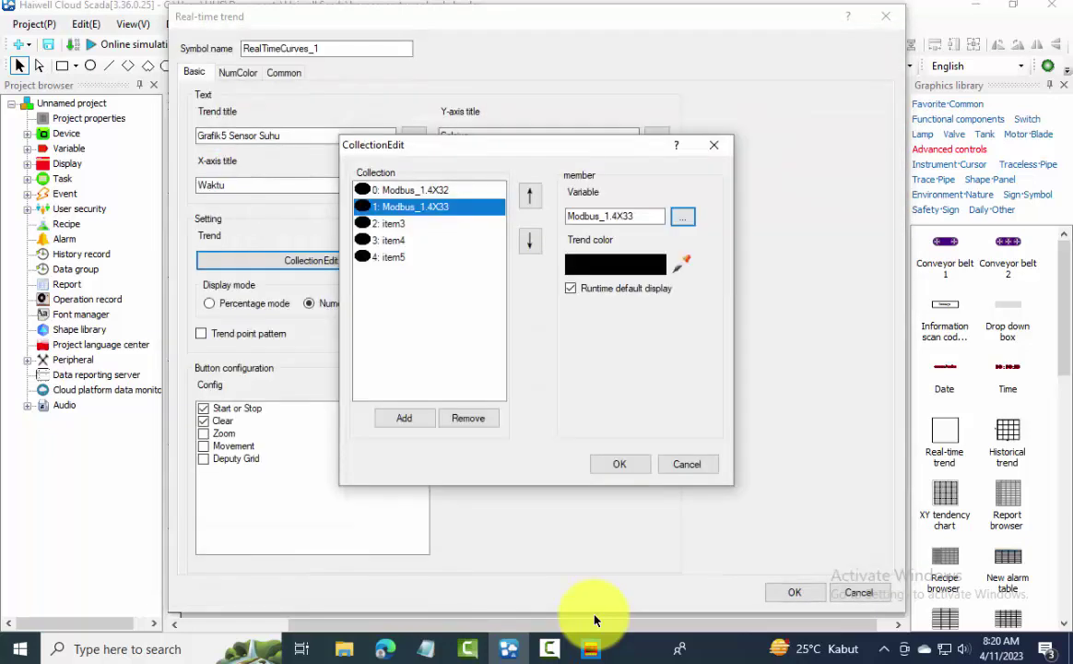
Assign the variable Modbus_1.4X34 to the third trend item in the collection.
key(Down)
key(Return)
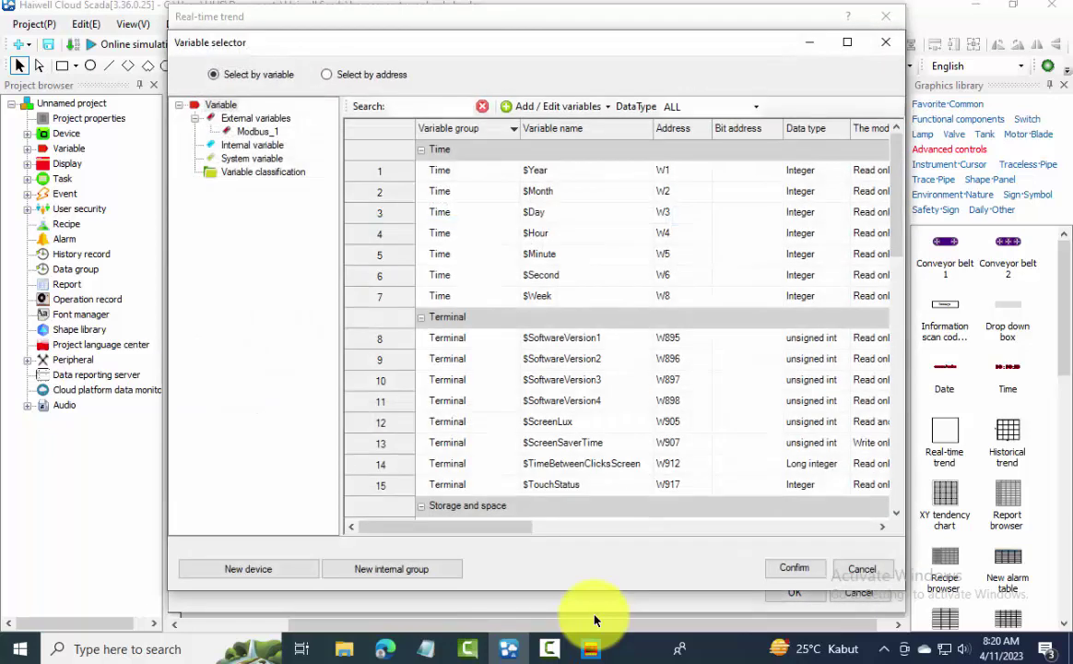
scroll(595, 621, down, 11)
key(Down)
key(Return)
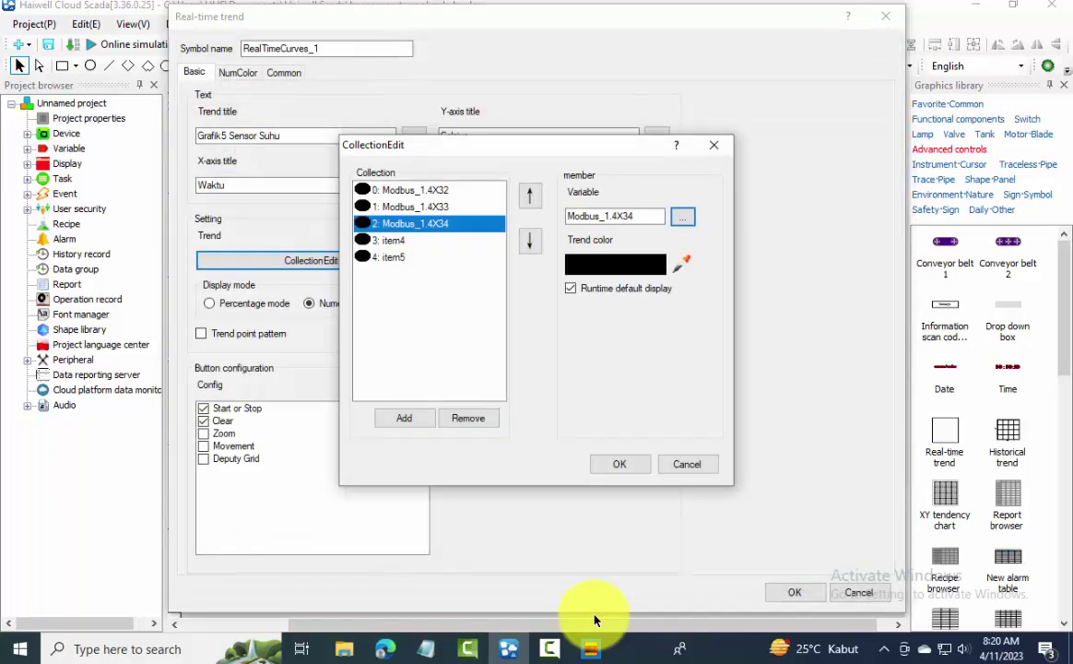
Assign the variable Modbus_1.4X35 to the fourth trend item in the collection.
key(Down)
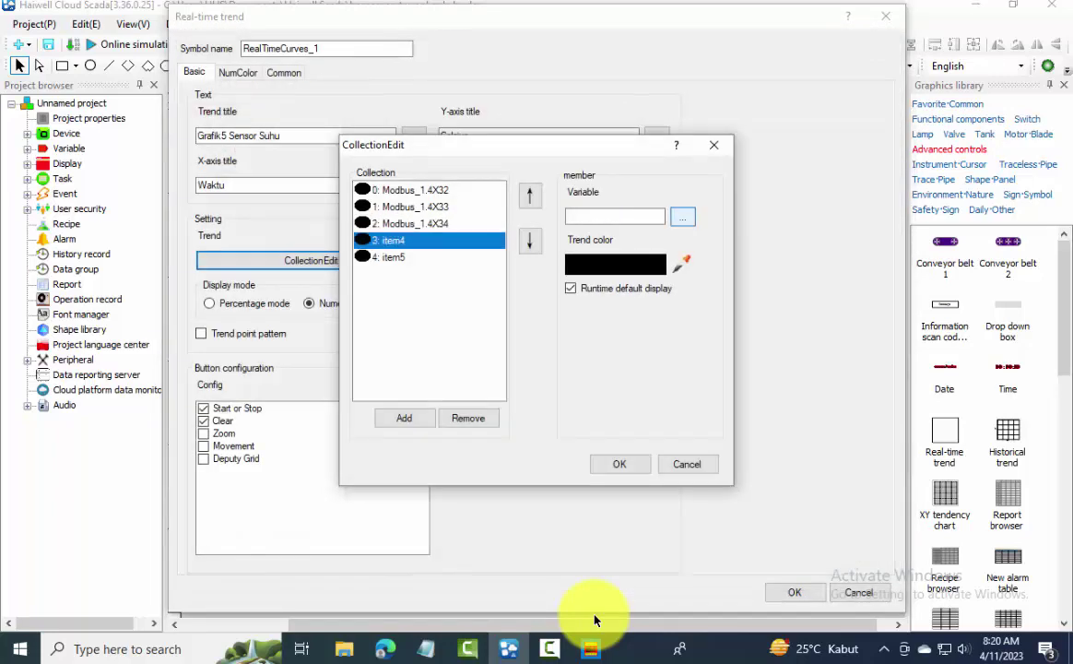
key(Return)
scroll(594, 620, down, 11)
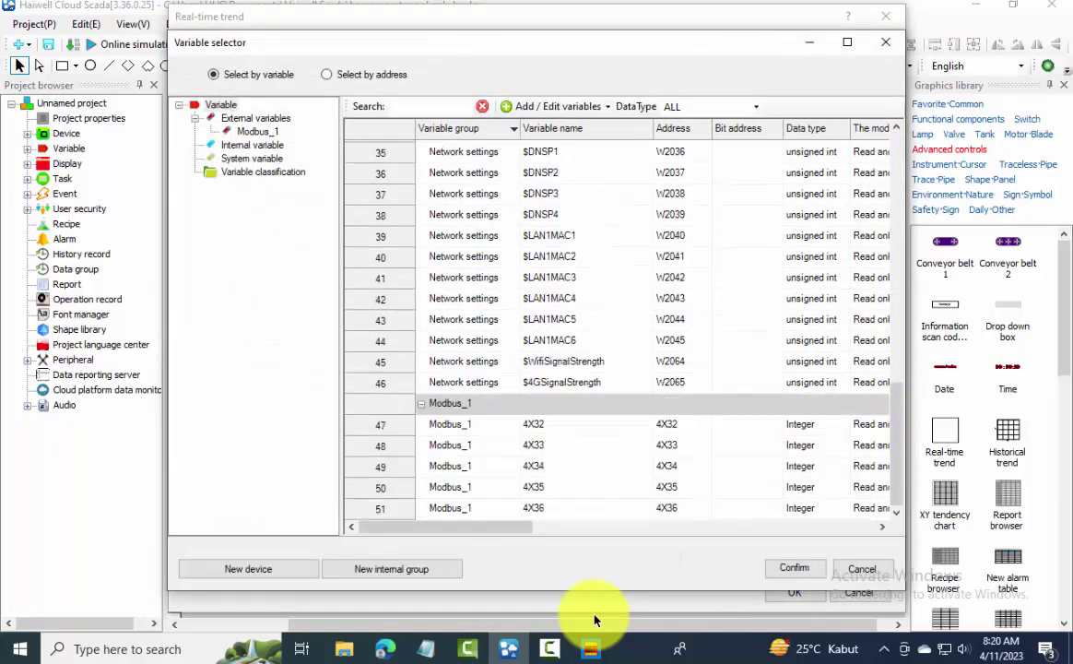
key(Down)
key(Return)
Assign the variable Modbus_1.4X36 to the fifth trend item in the collection.
key(Down)
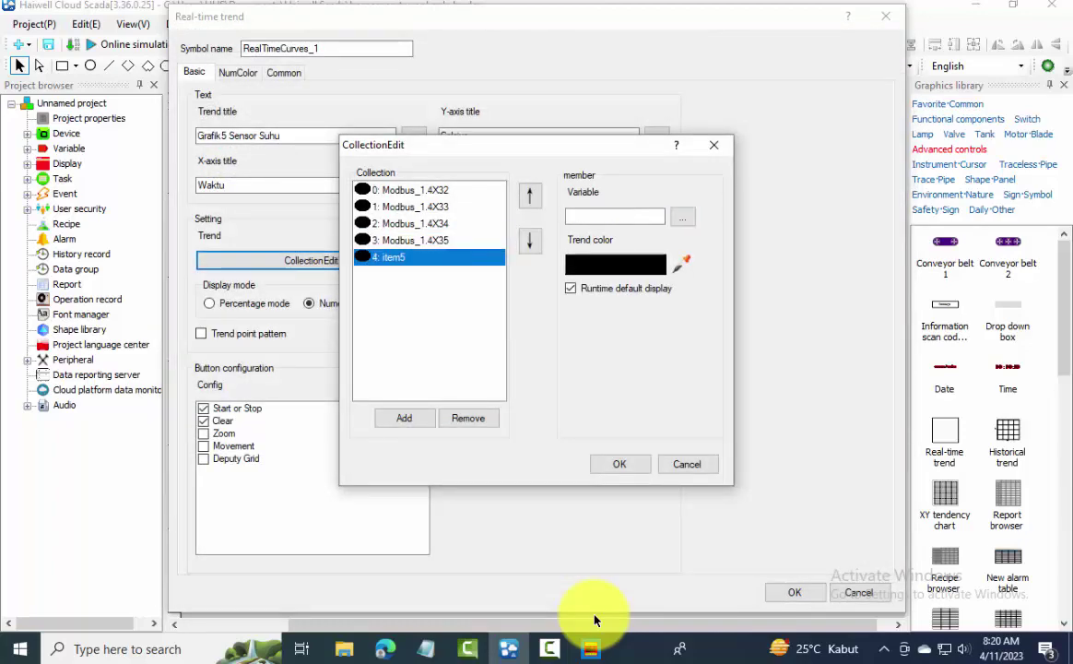
key(Return)
key(Down)
key(Down)
key(Down)
key(Down)
key(Down)
key(Down)
key(Down)
key(Down)
key(Down)
key(Down)
key(Down)
key(Down)
key(Down)
key(Down)
key(Down)
key(Down)
key(Down)
key(Down)
key(Down)
key(Down)
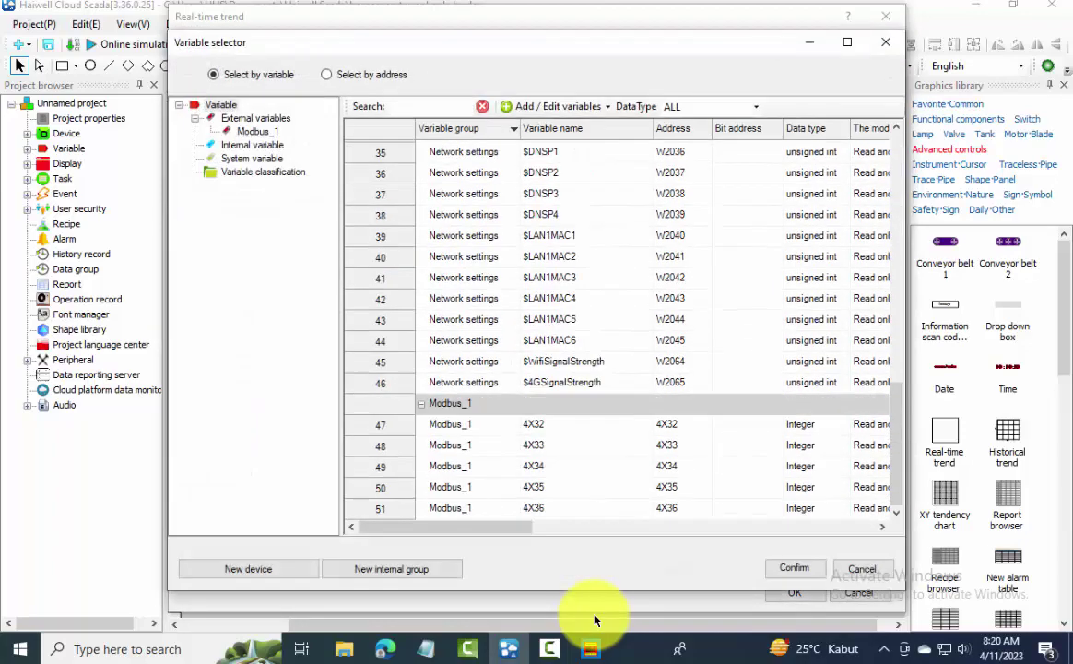
key(Return)
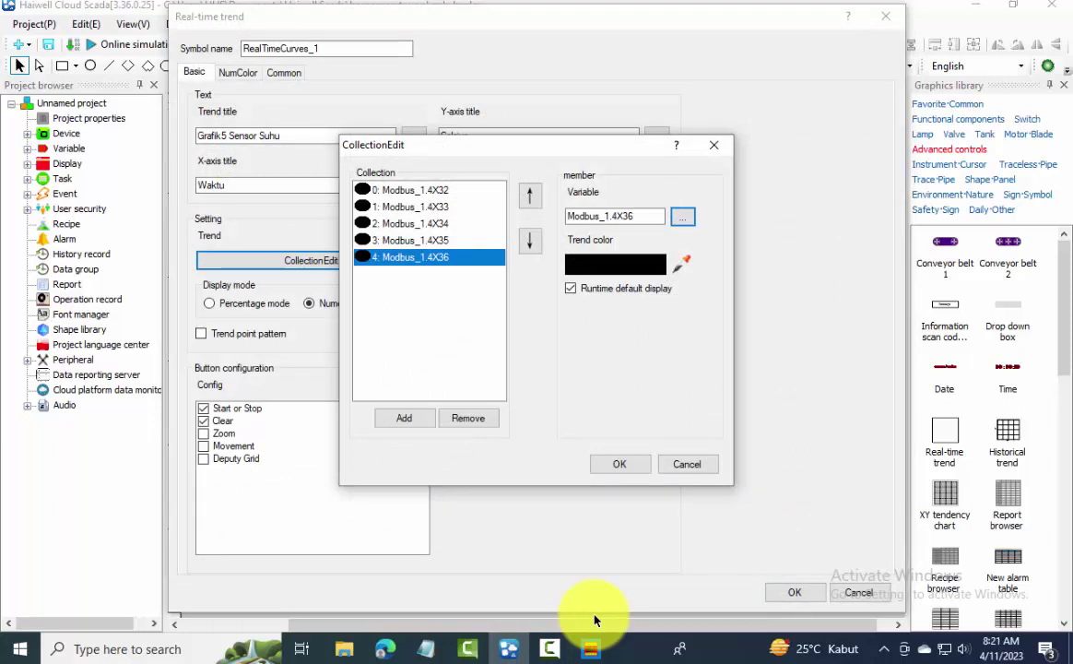
Set the trend color of the Modbus_1.4X32 item to red.
key(Home)
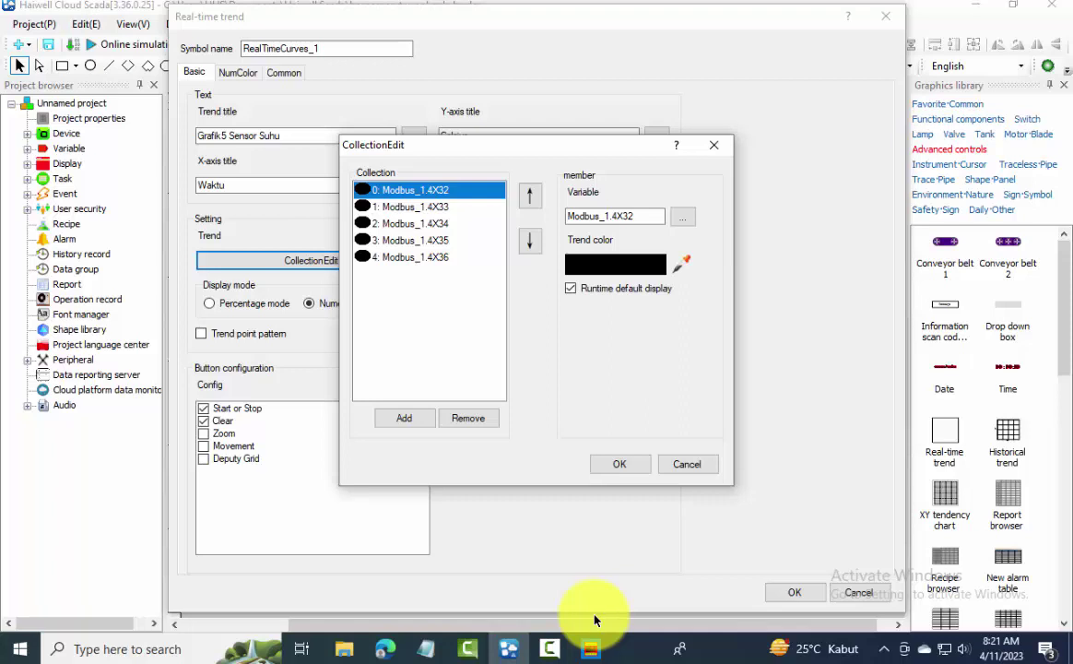
key(Tab)
key(Tab)
key(space)
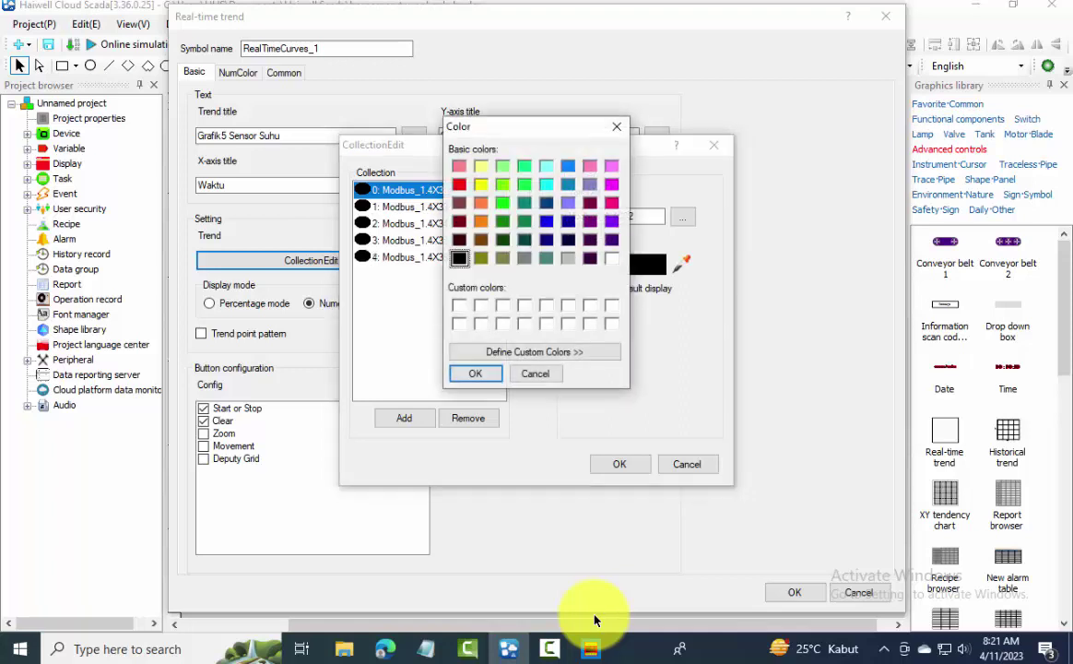
key(Return)
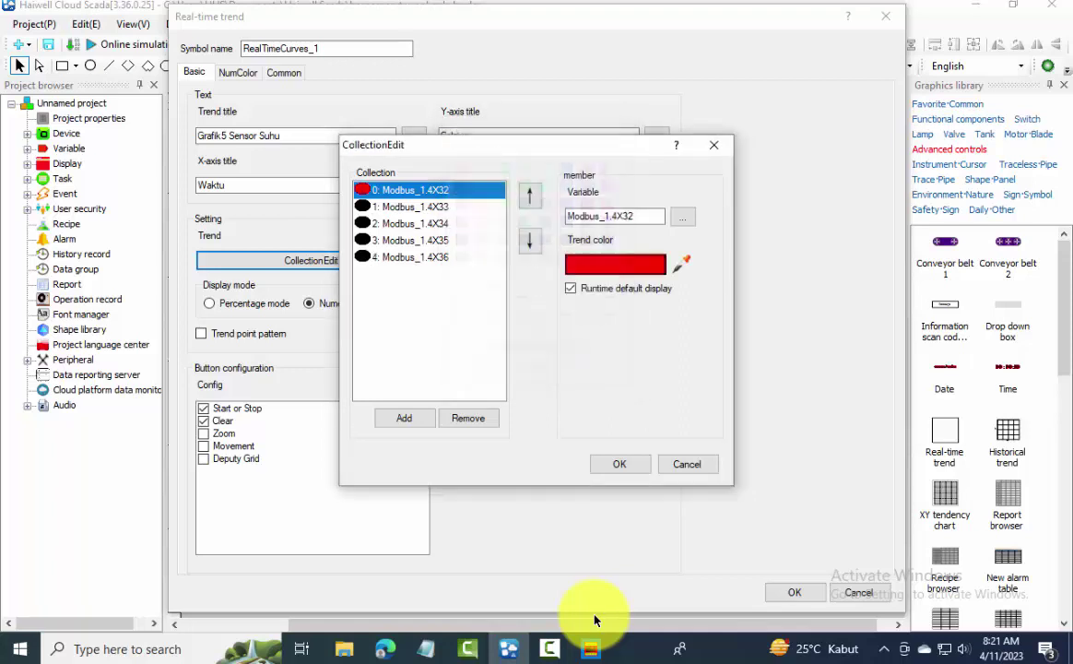
Set the trend color of the Modbus_1.4X33 item to yellow.
key(Down)
key(Tab)
key(Tab)
key(space)
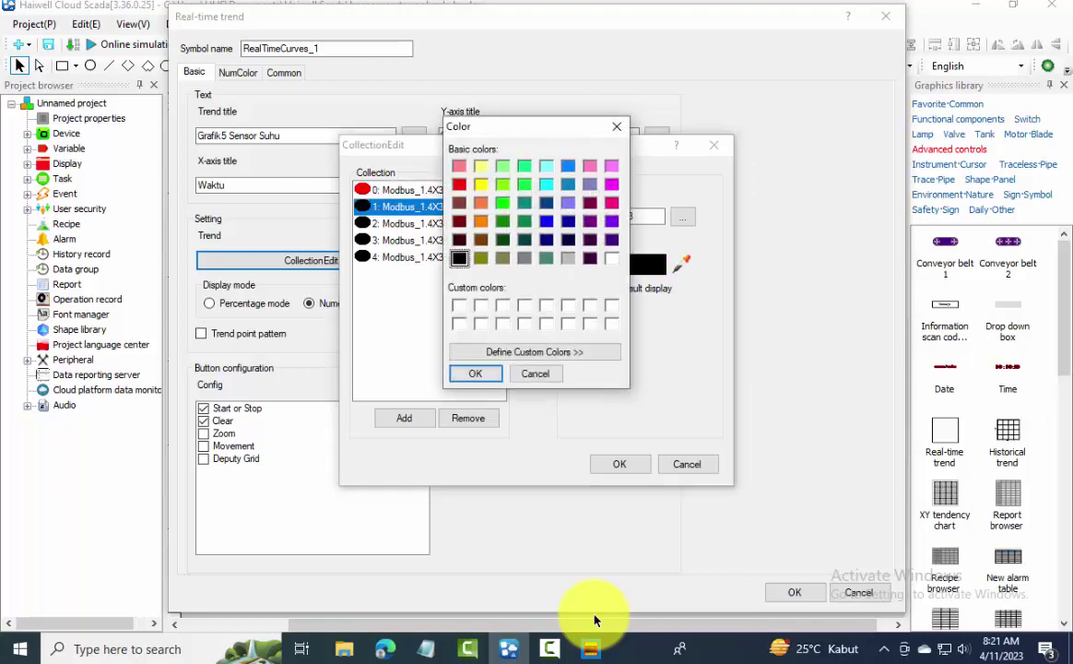
key(Return)
Set the trend color of the Modbus_1.4X34 item to bright green.
key(Down)
key(Tab)
key(Tab)
key(space)
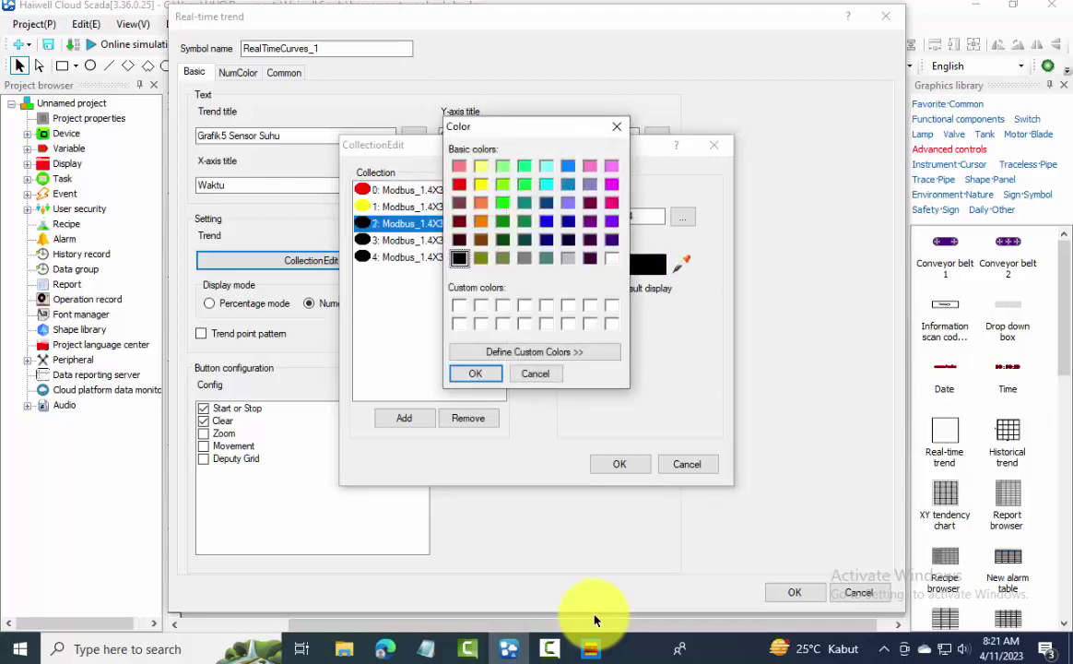
key(Up)
key(Up)
key(Up)
key(Right)
key(Right)
key(Return)
Color the Modbus_1.4X35 trend blue and the Modbus_1.4X36 trend pink, and accept the collection and real-time trend settings.
key(Down)
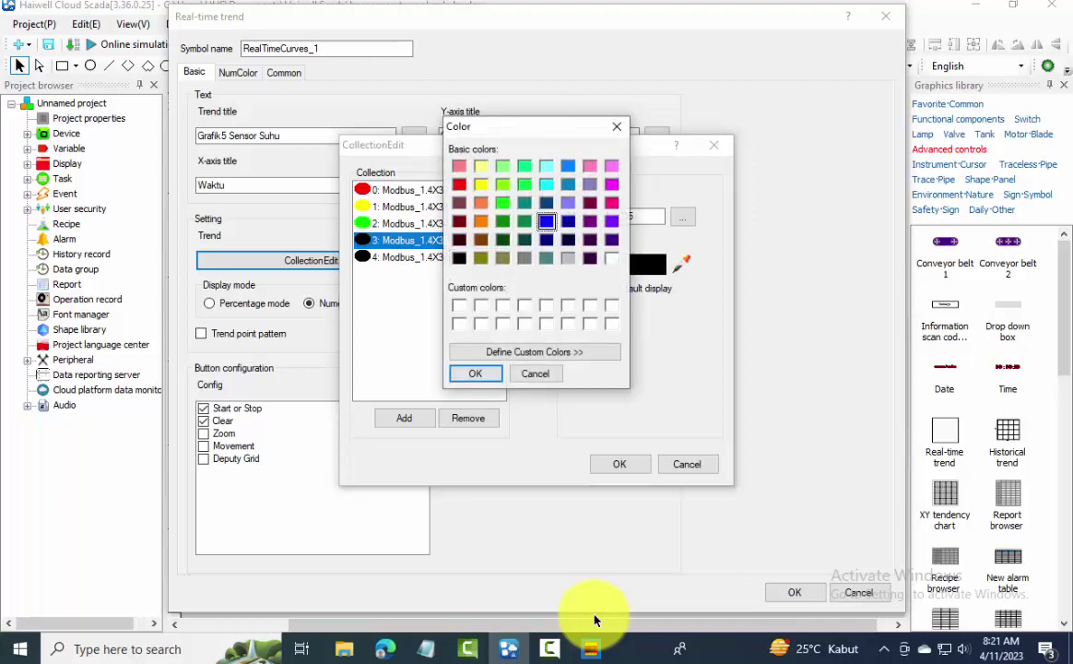
key(Return)
key(Down)
key(Tab)
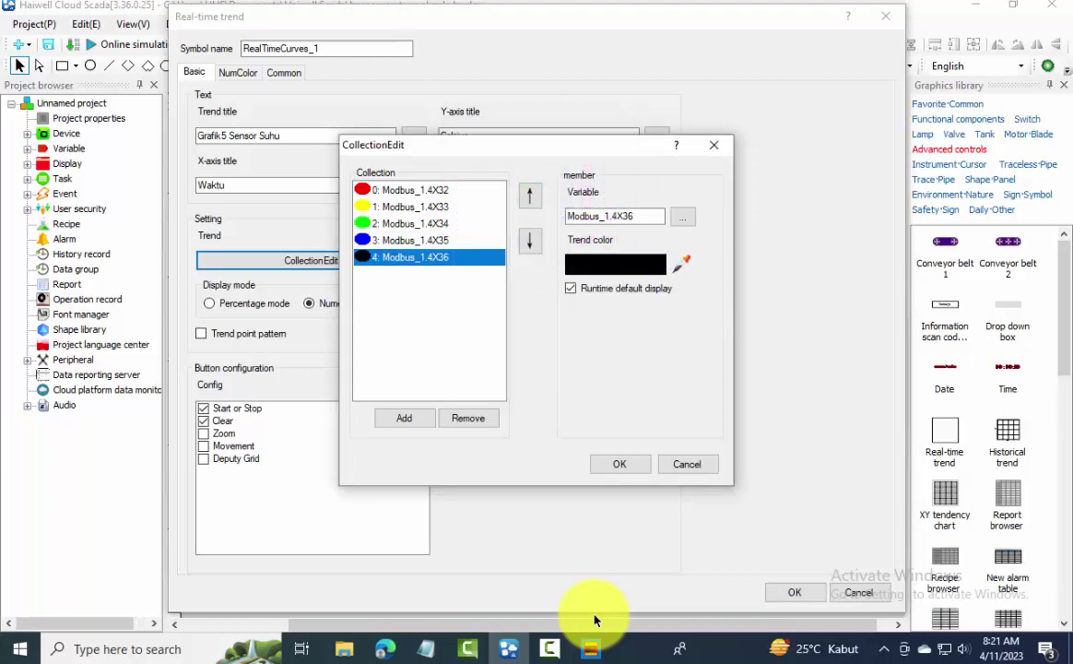
key(Return)
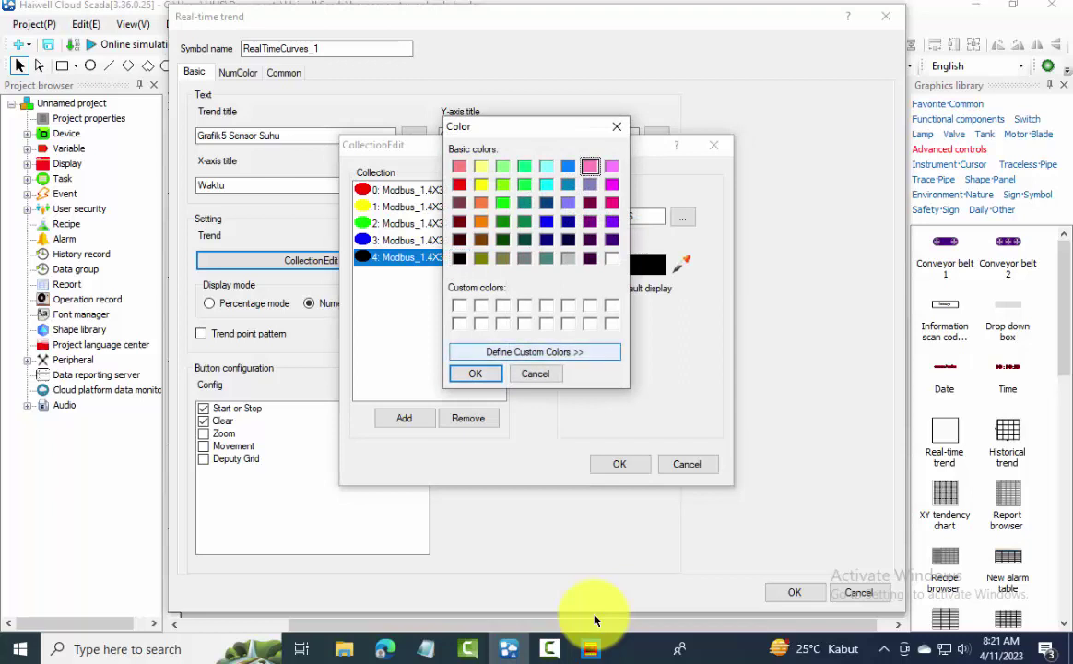
key(Return)
key(Return)
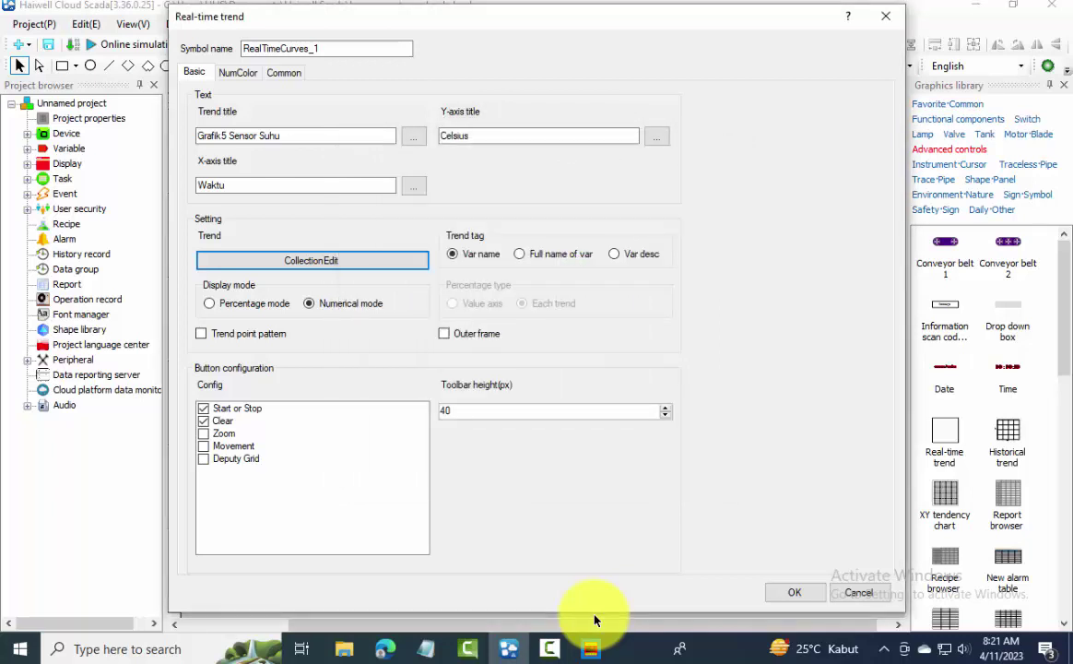
key(Return)
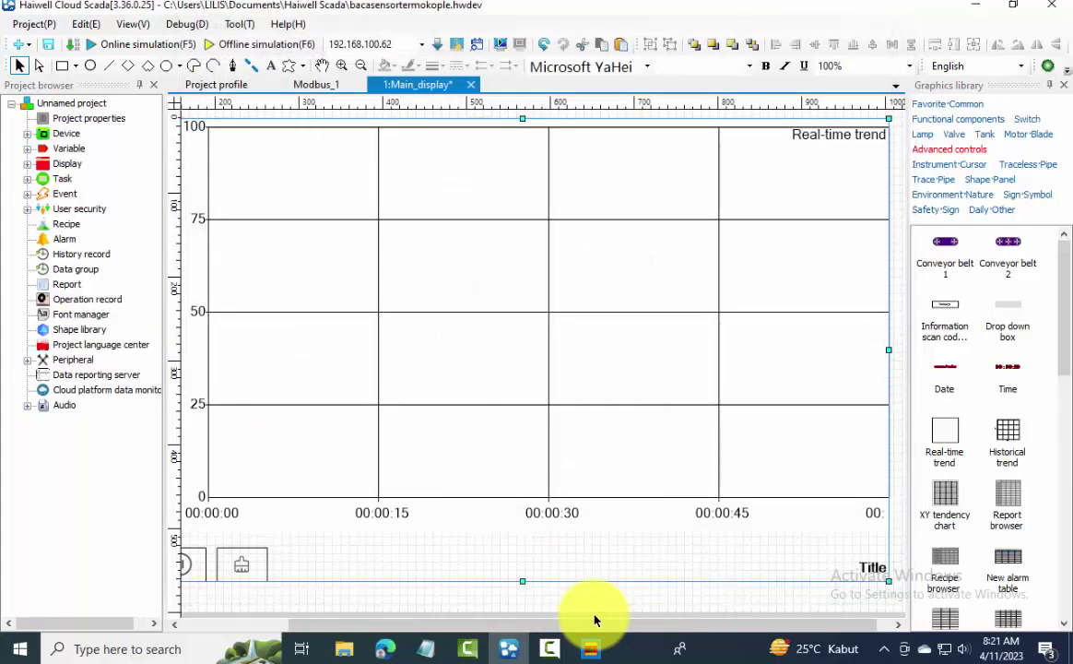
Run the online simulation without reserving any data, check the temperature displays and trend, and close the simulation window.
key(F5)
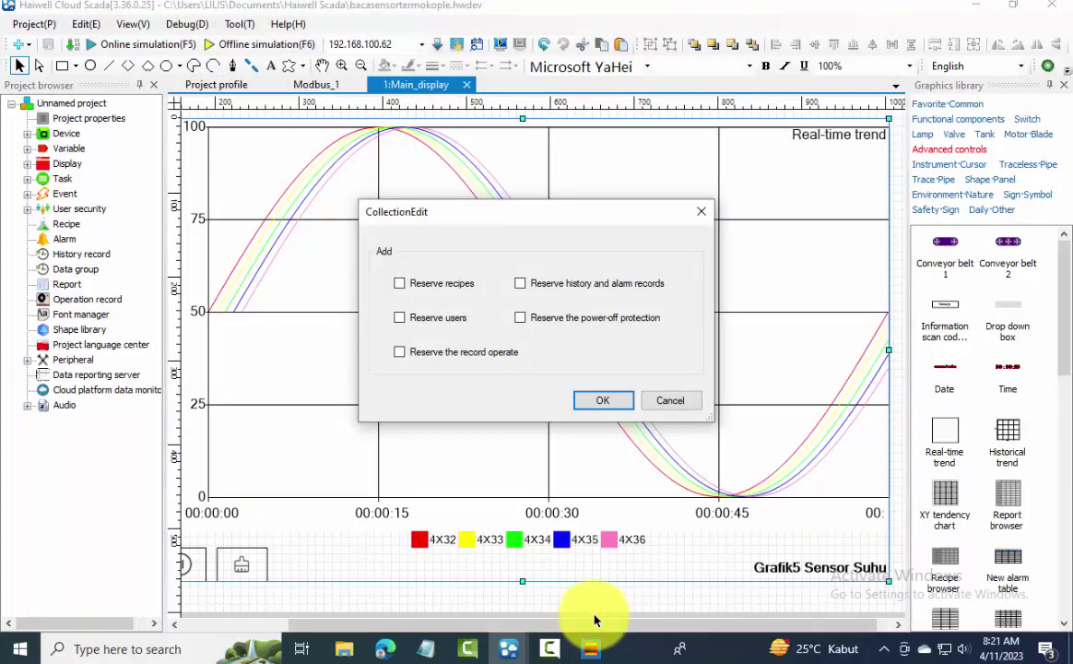
key(Return)
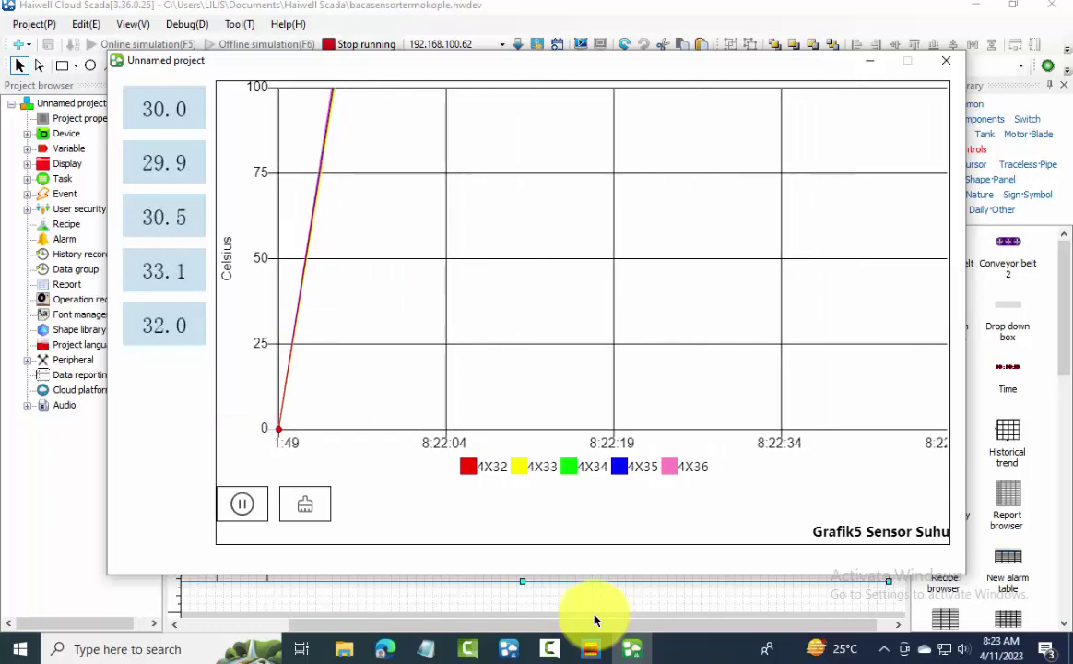
key(alt+F4)
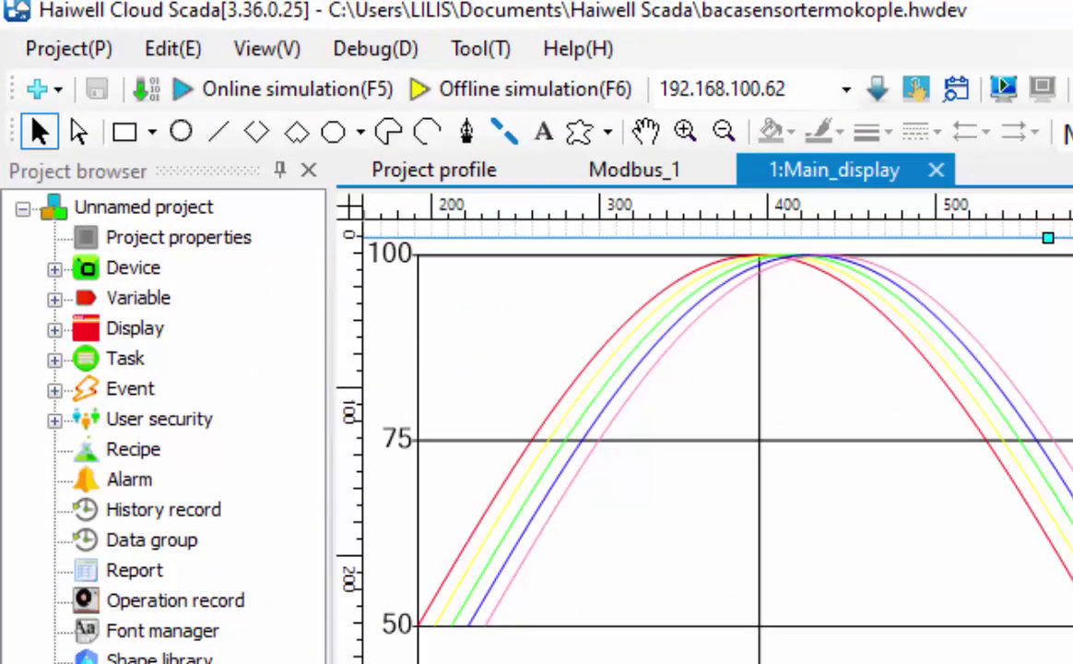
Create an internal variable group named InternalVariable_1.
click(54, 298)
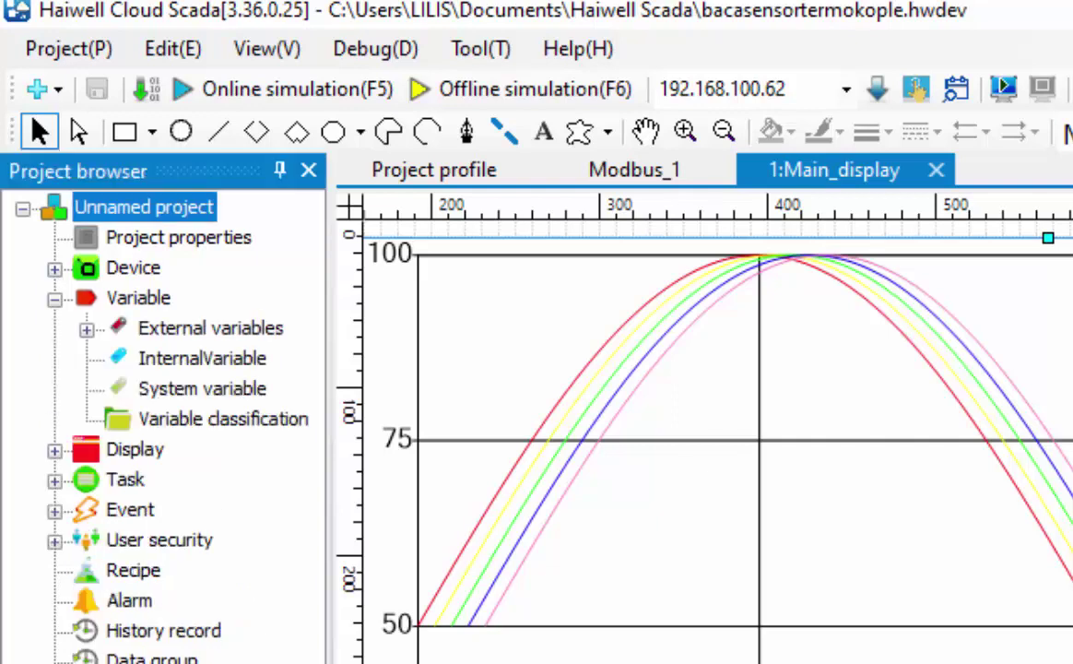
click(202, 358)
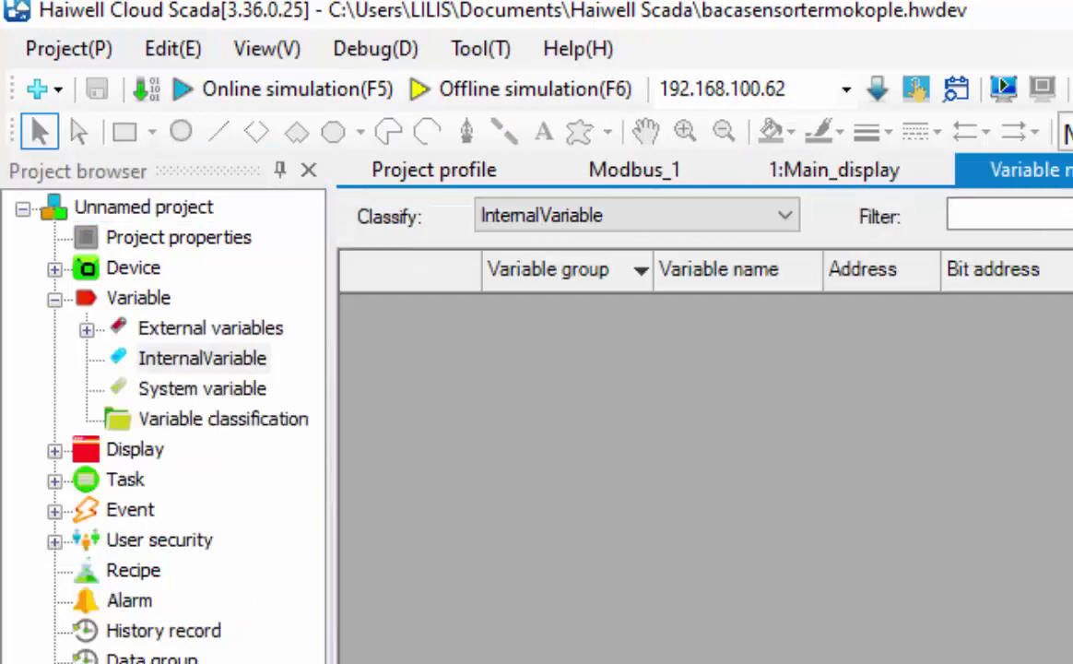
right_click(249, 361)
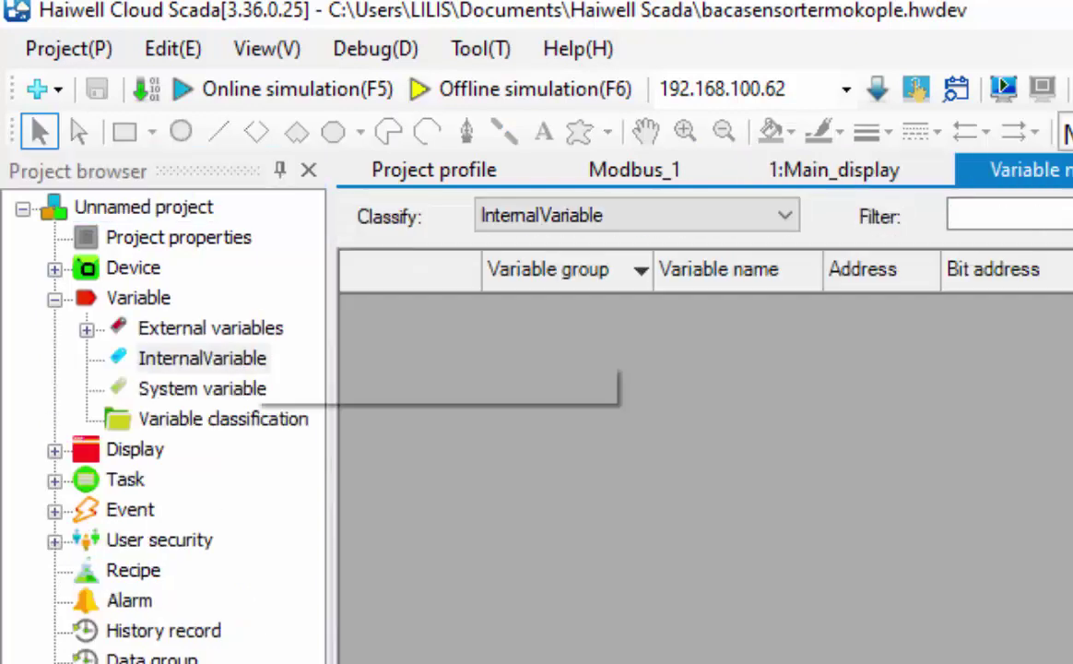
click(430, 381)
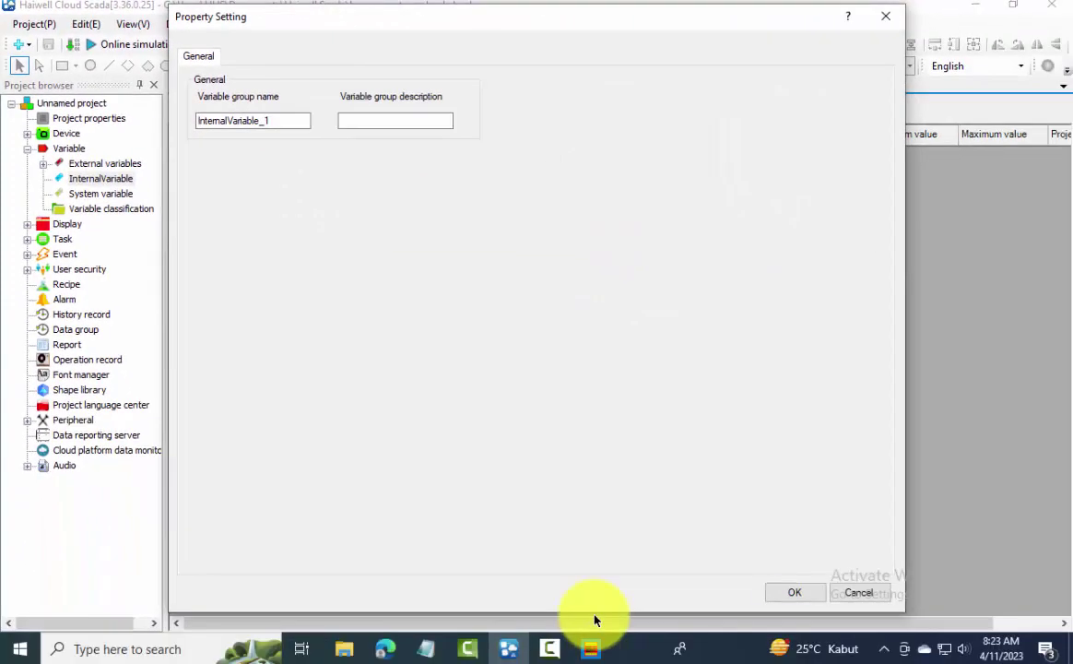
key(Return)
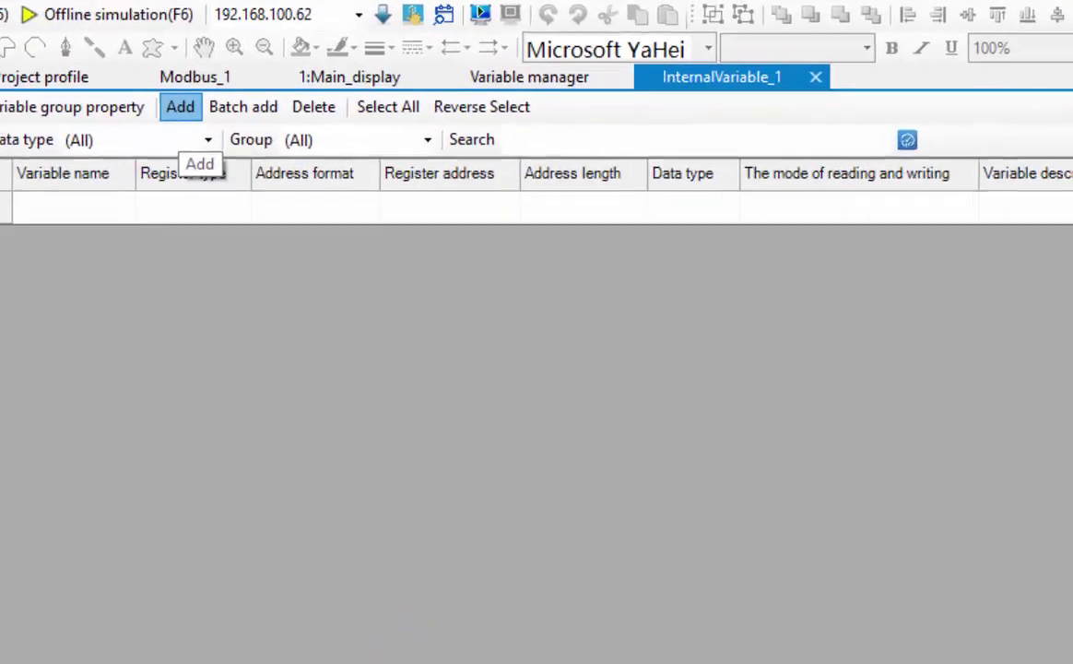
Add Variable1 to the internal variable group with register type W, address 0 and data type Float.
click(306, 103)
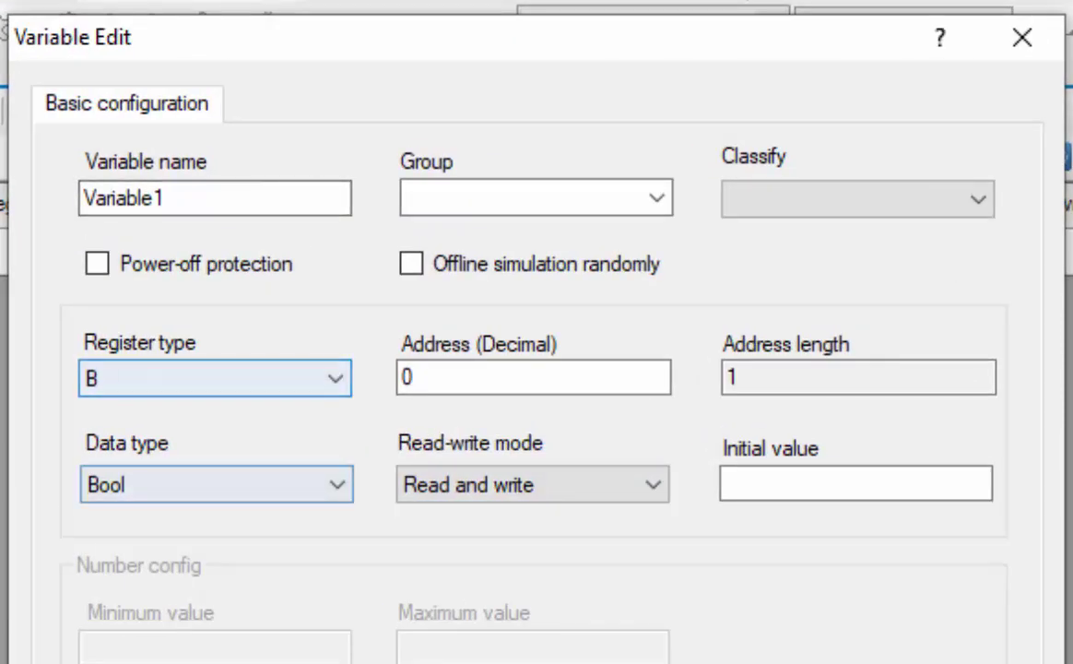
click(215, 378)
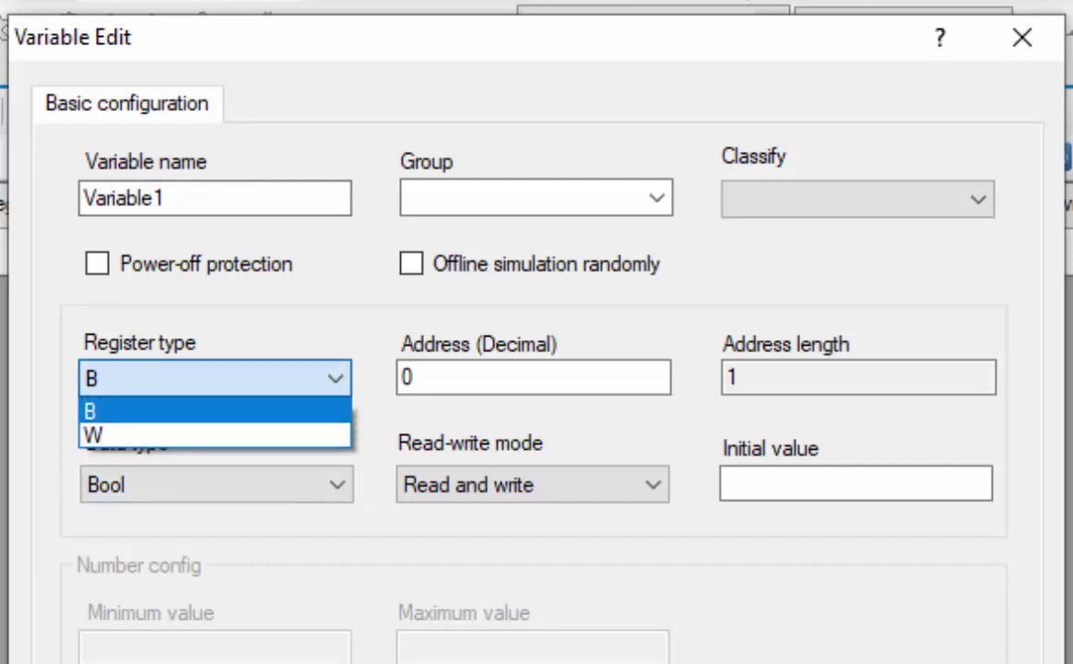
click(138, 434)
click(215, 484)
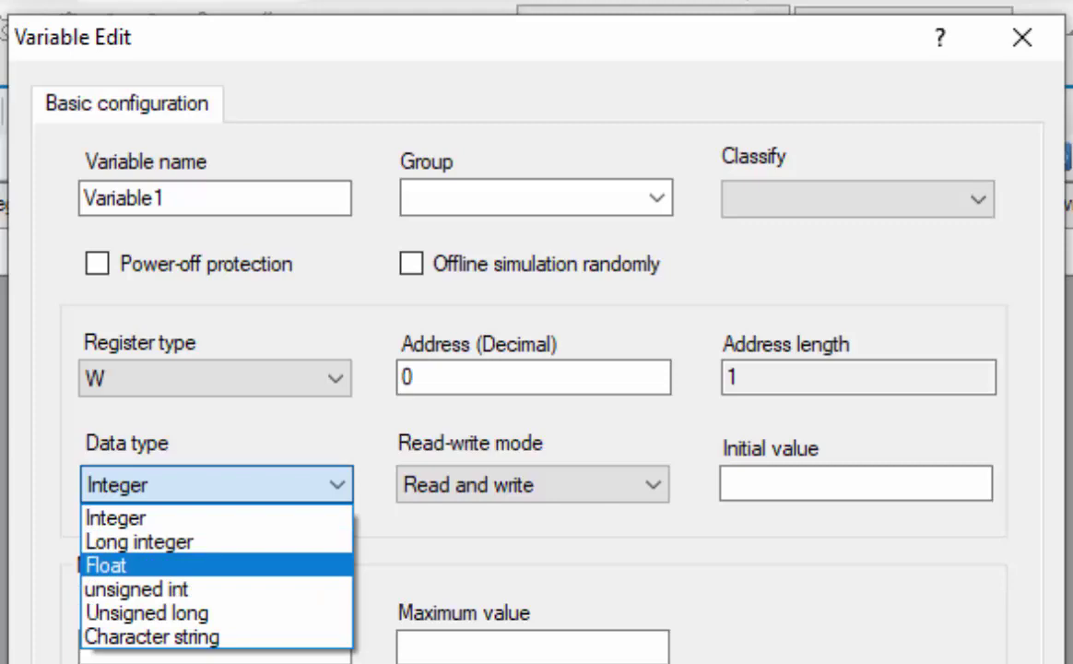
key(Return)
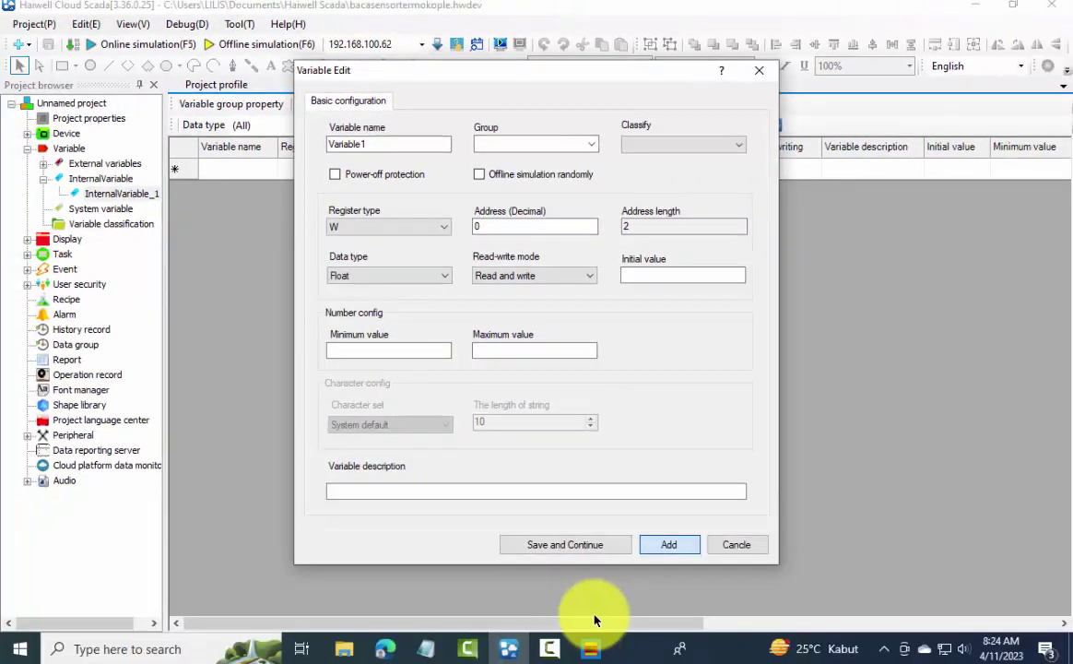
key(Return)
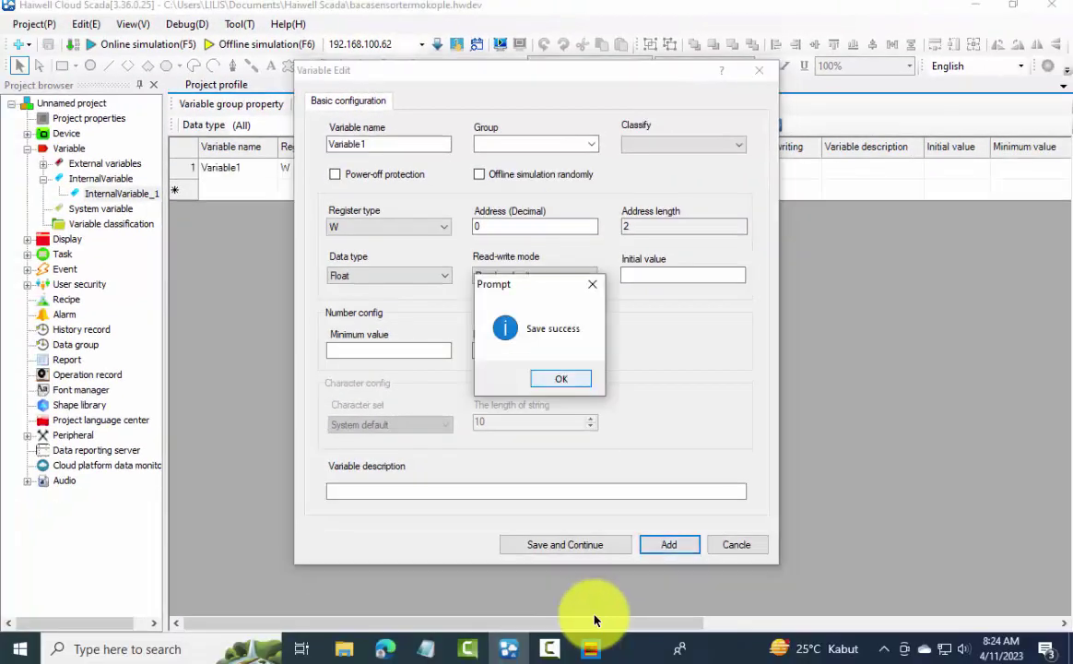
key(Return)
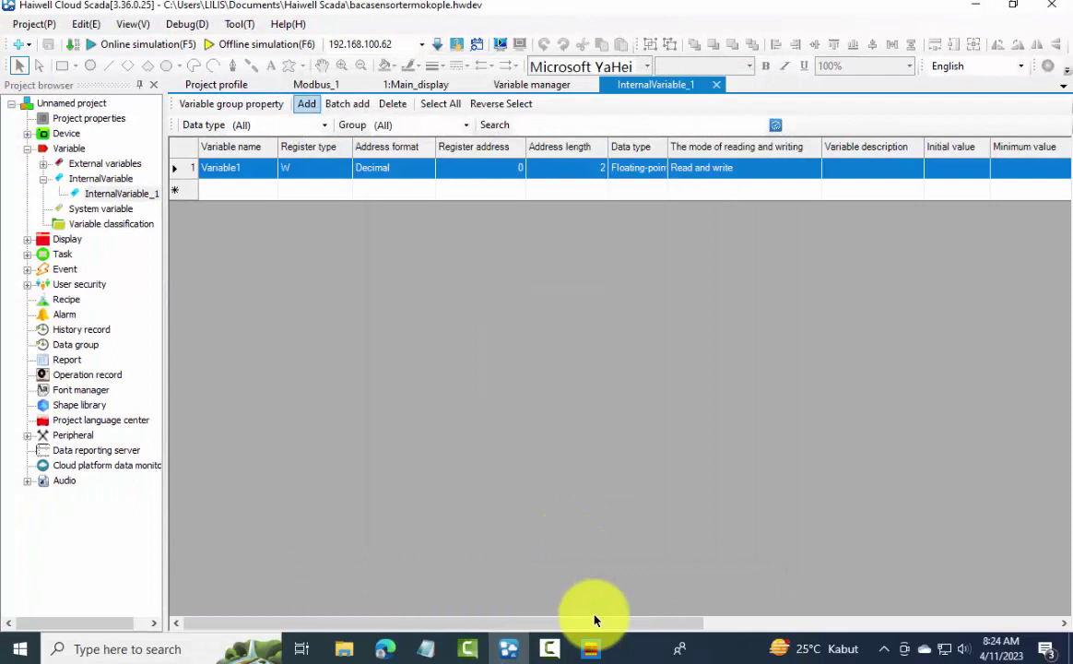
Add Variable2 through Variable5 to the internal group as Float variables with register type W at addresses 2, 4, 6 and 8.
key(Return)
key(Tab)
key(Tab)
key(Tab)
key(Tab)
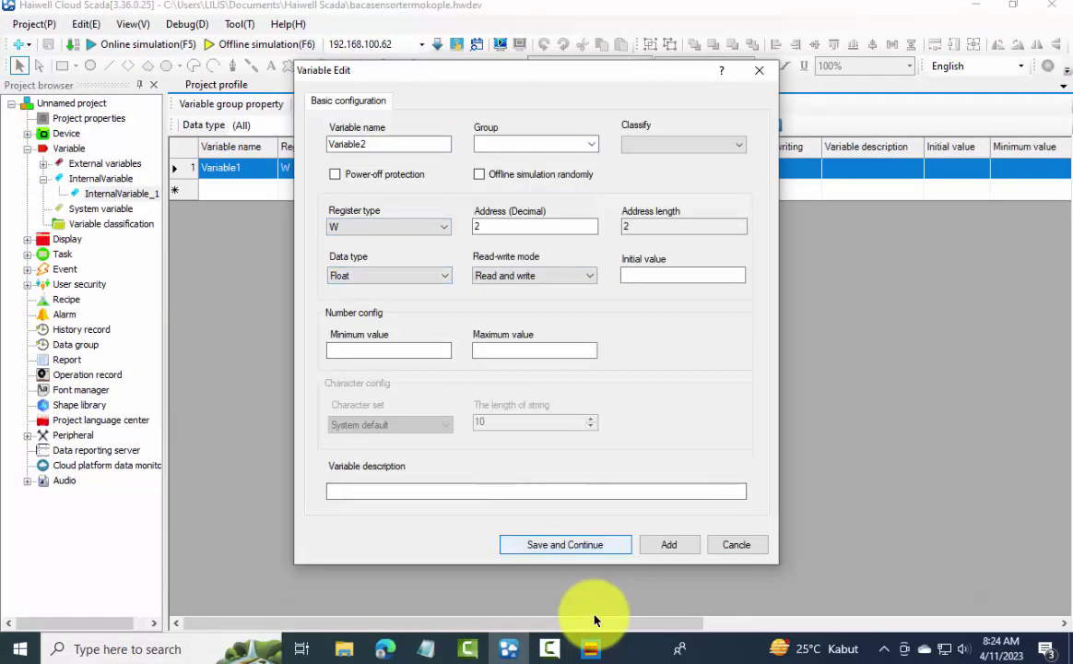
key(Return)
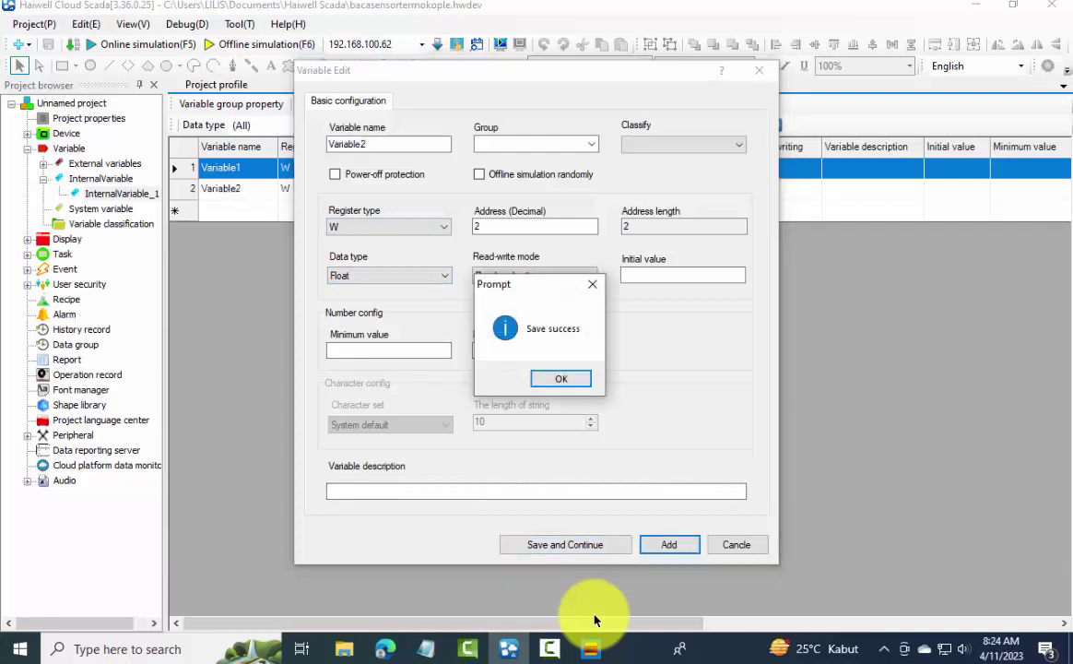
key(Return)
key(Return)
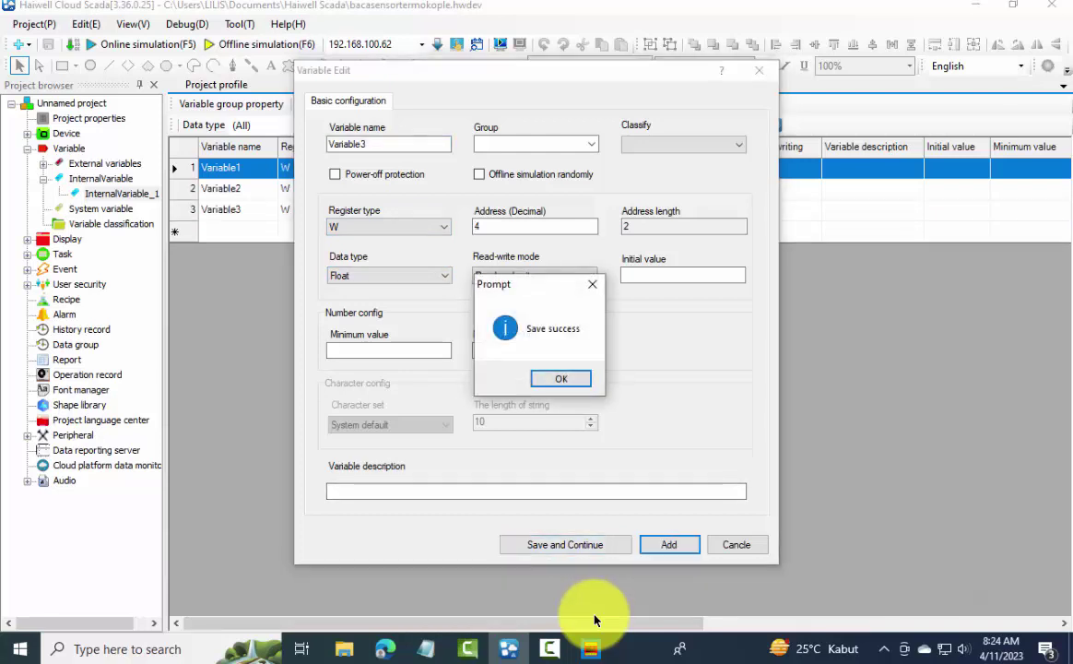
key(Return)
key(Return)
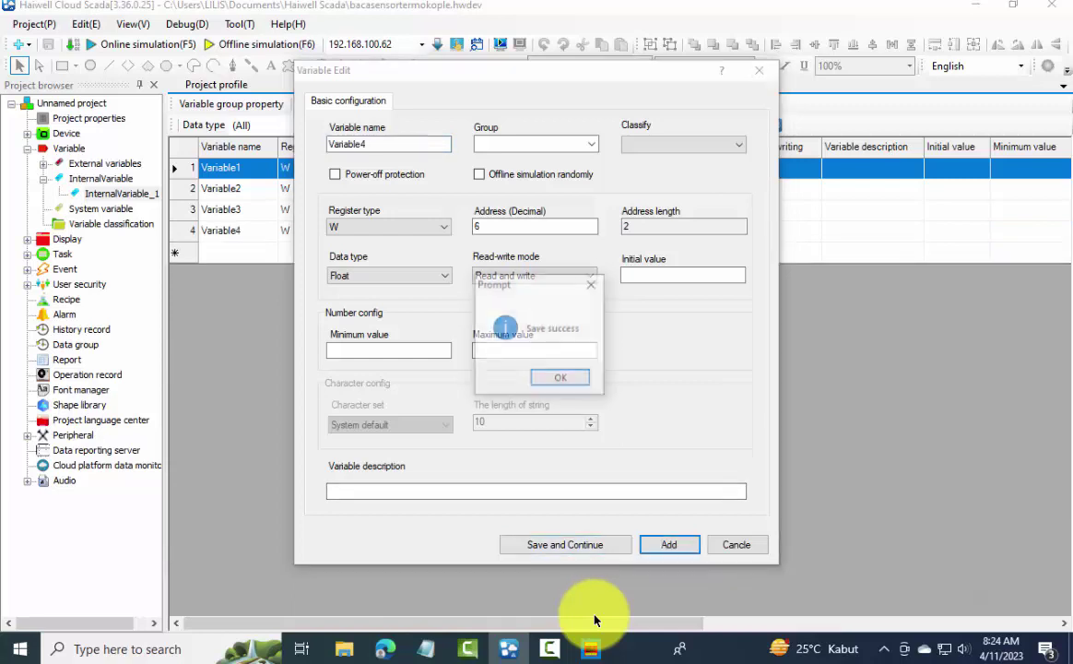
key(Return)
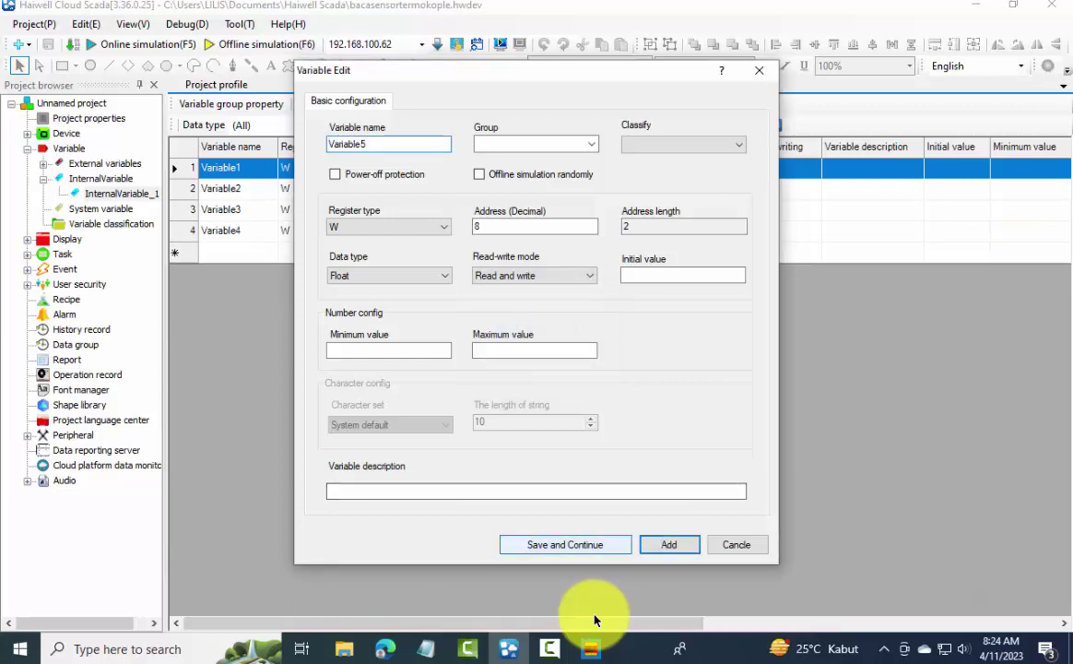
key(Return)
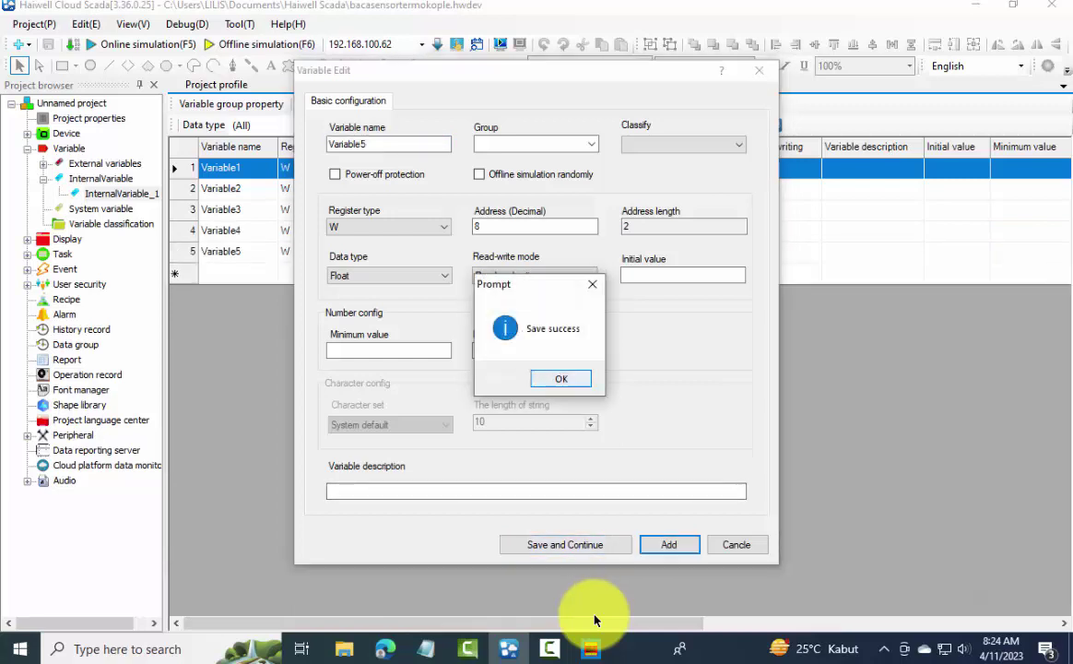
key(Return)
key(Escape)
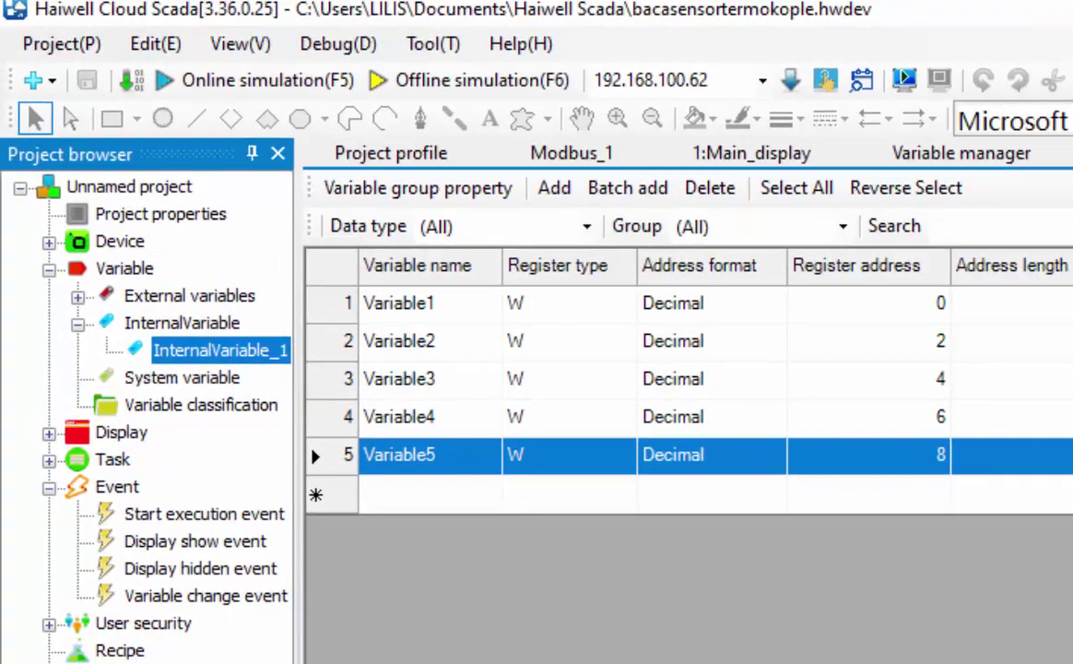
Create a start execution event named Event_1 with its event execution set to Each terminal.
click(204, 513)
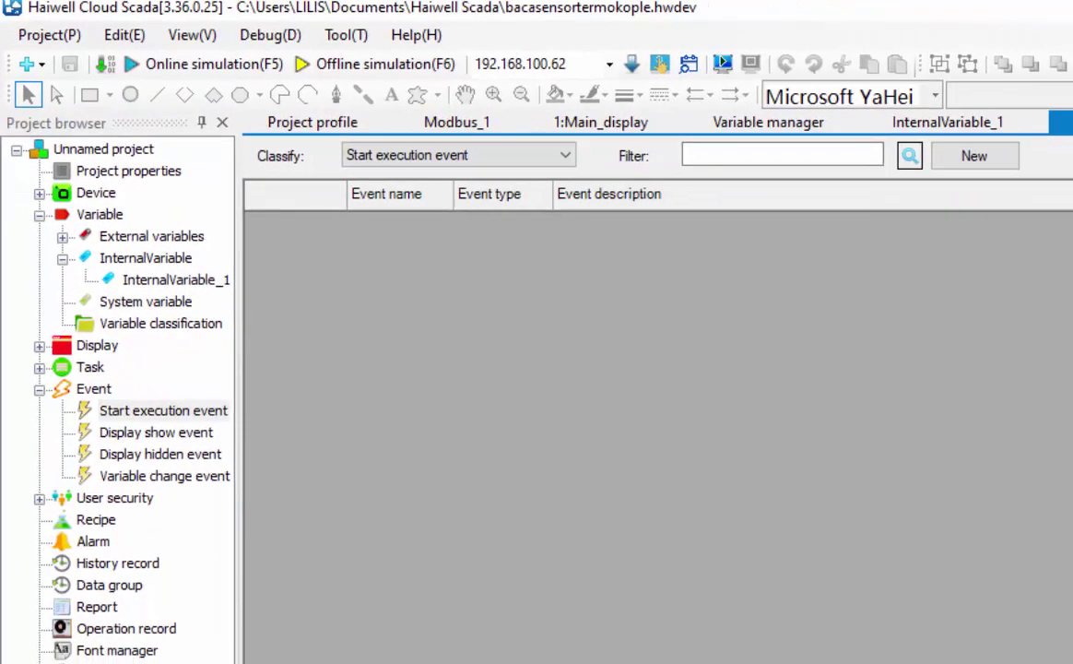
click(975, 156)
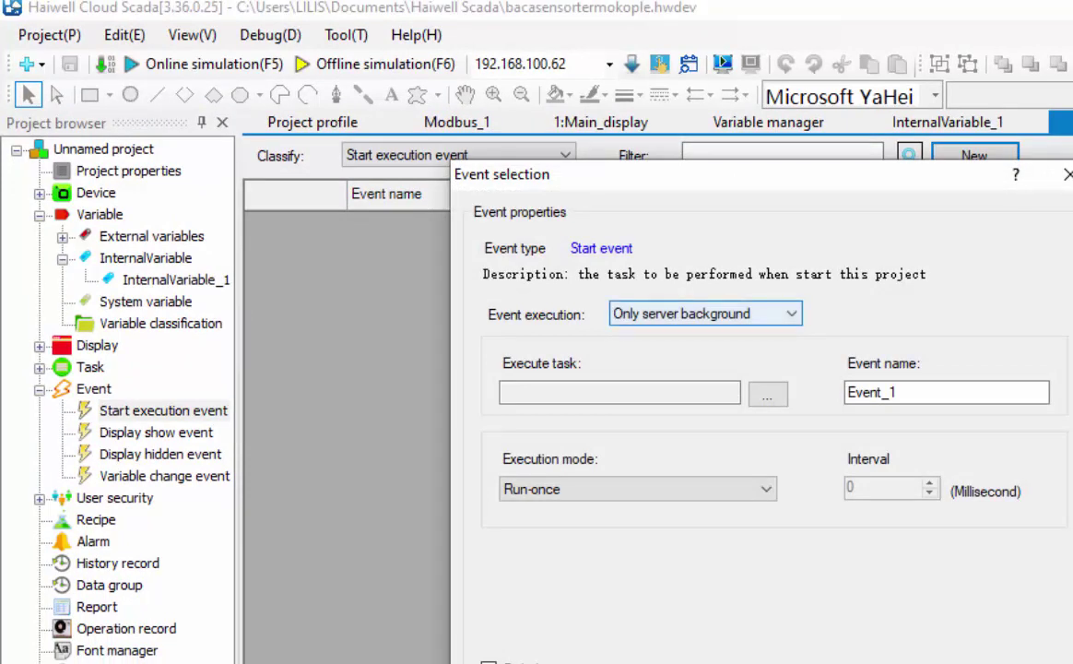
click(705, 314)
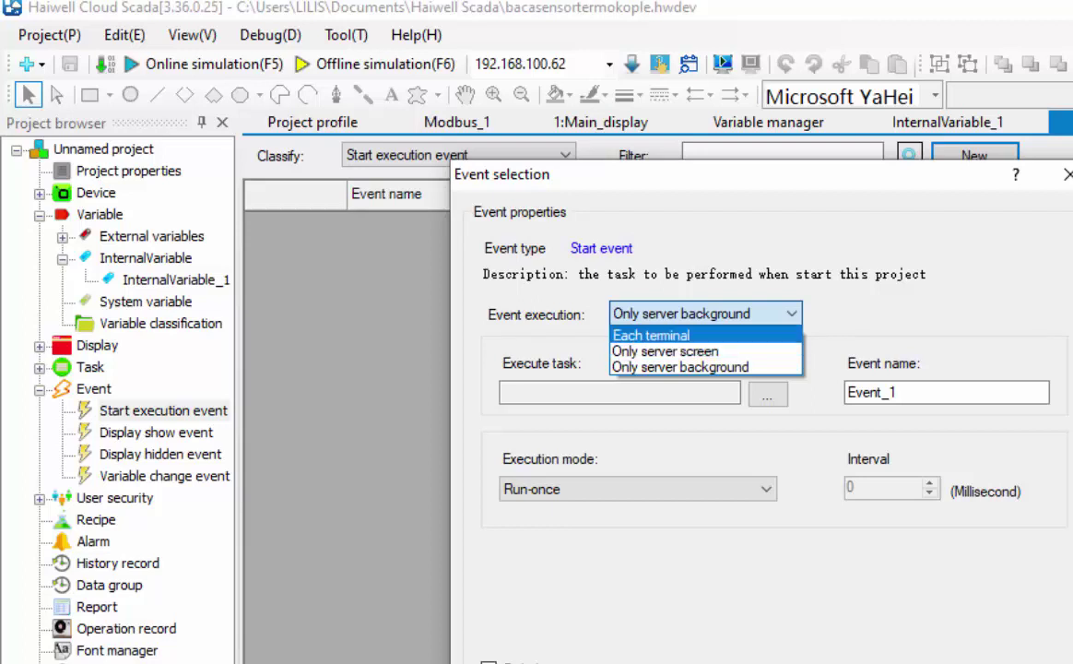
key(Return)
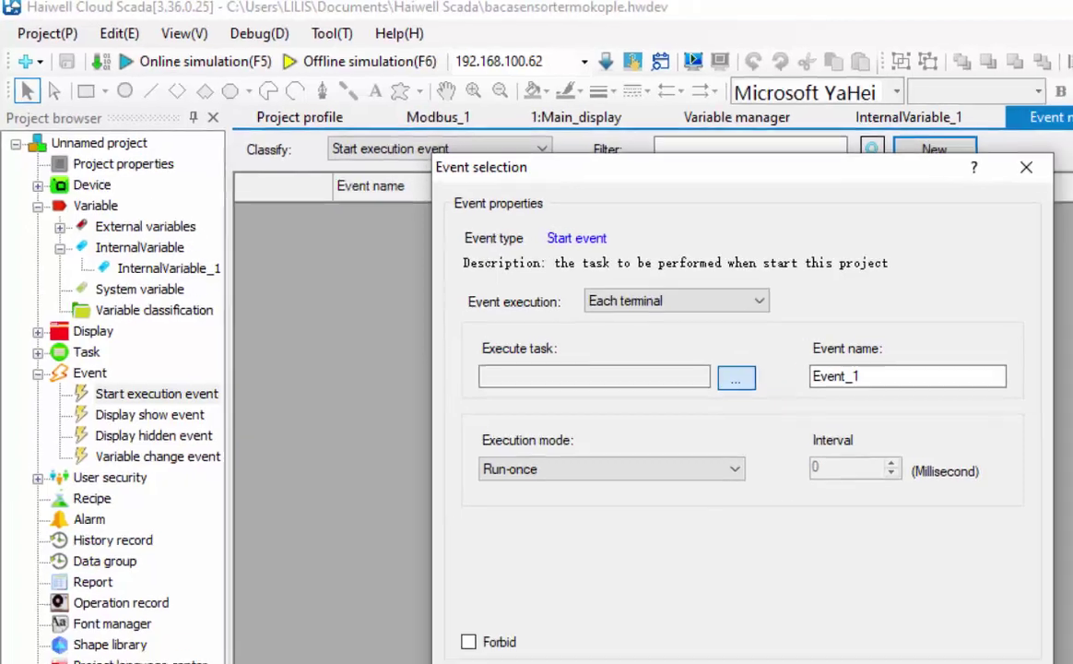
Start a direct run script for the event with the line $InternalVariable_1.Variable1=$Modbus_1.4X32/10;.
click(768, 394)
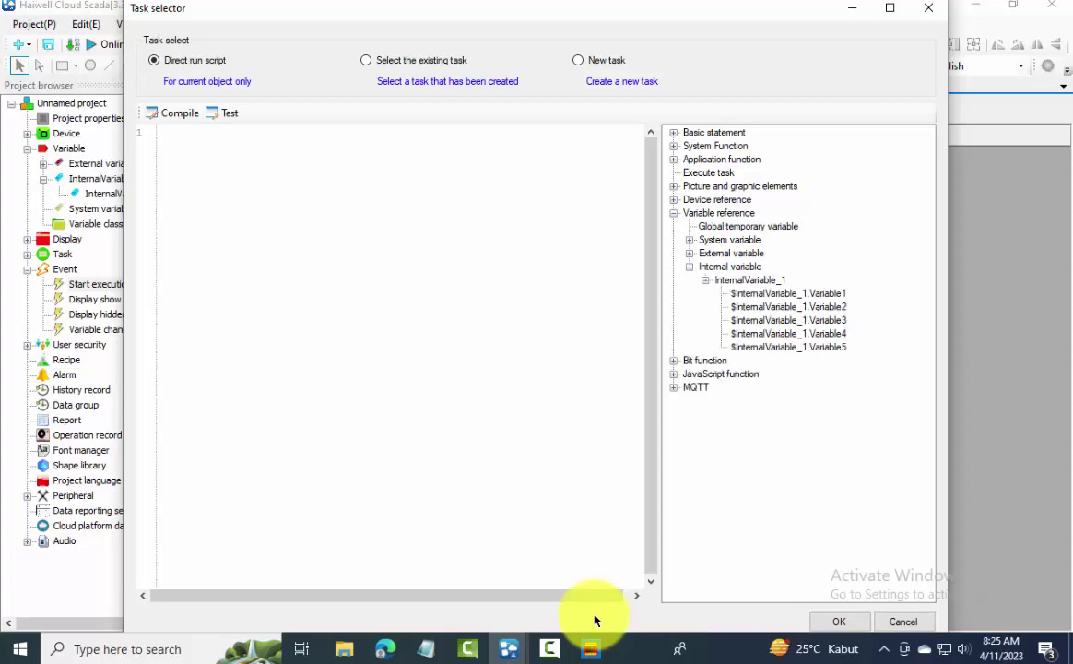
text($InternalVariable_1.Variable1)
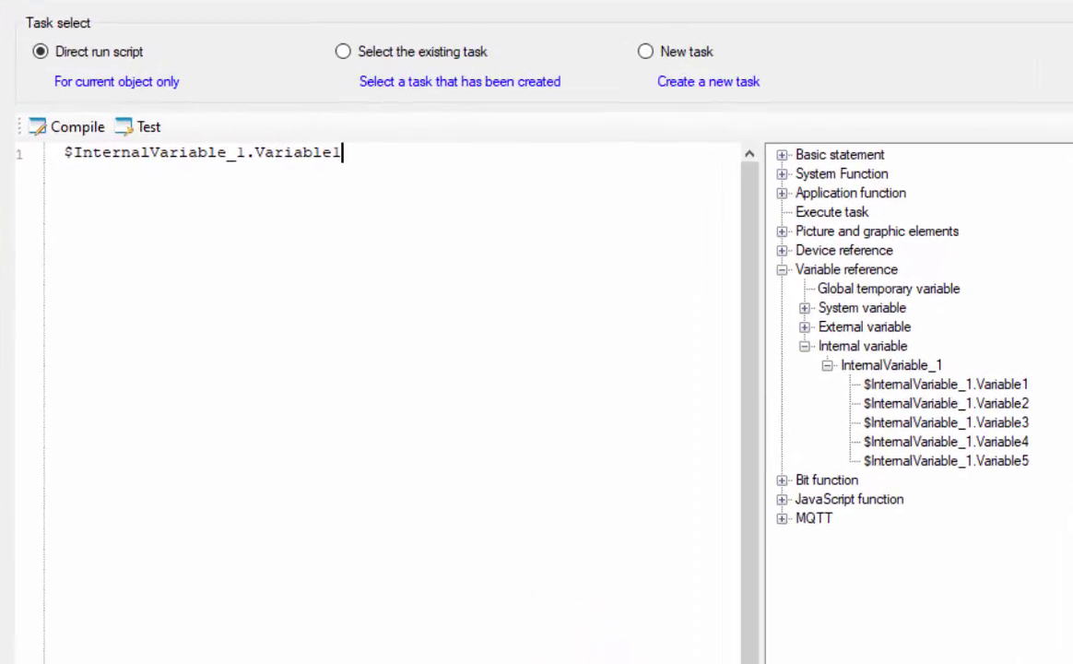
text(=)
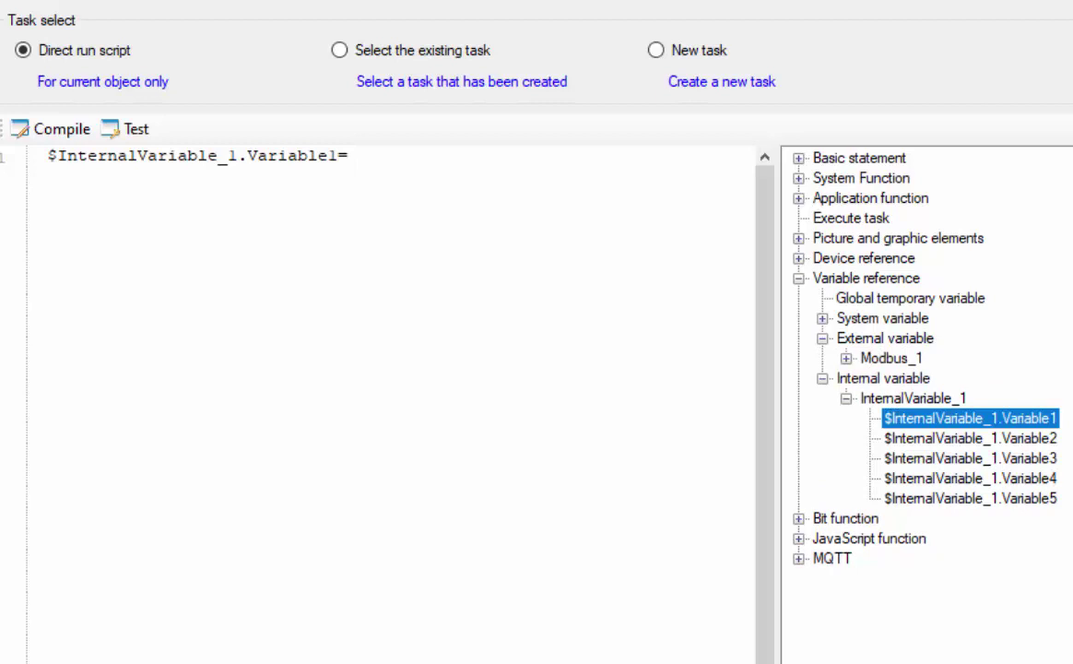
double_click(937, 417)
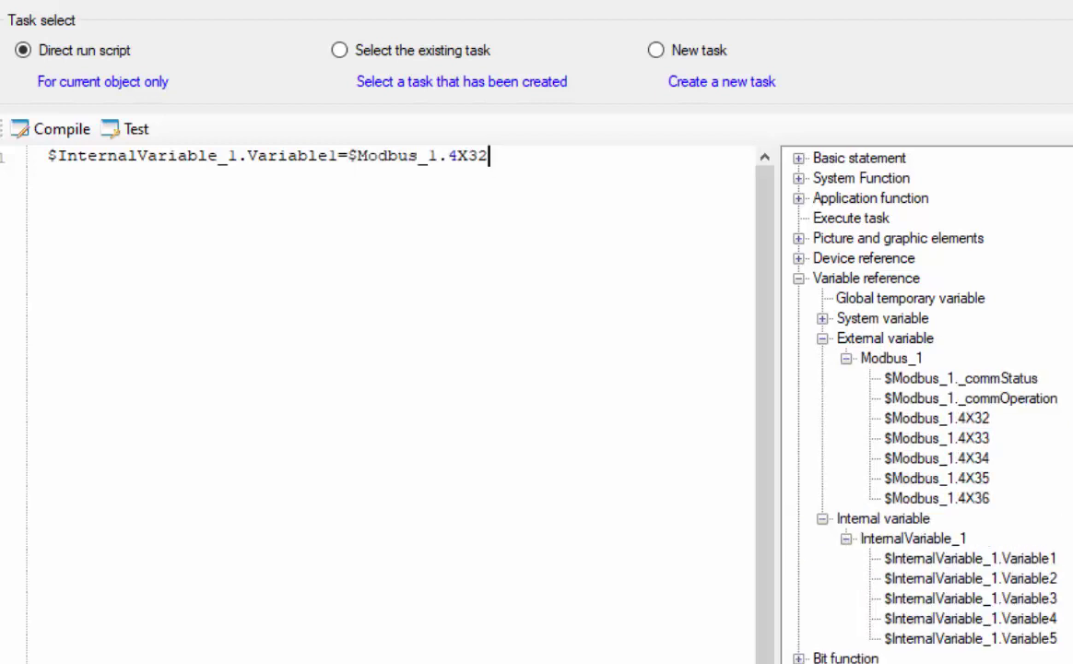
text(/10;)
Duplicate the assignment line four times so the script has five identical lines.
key(shift+Home)
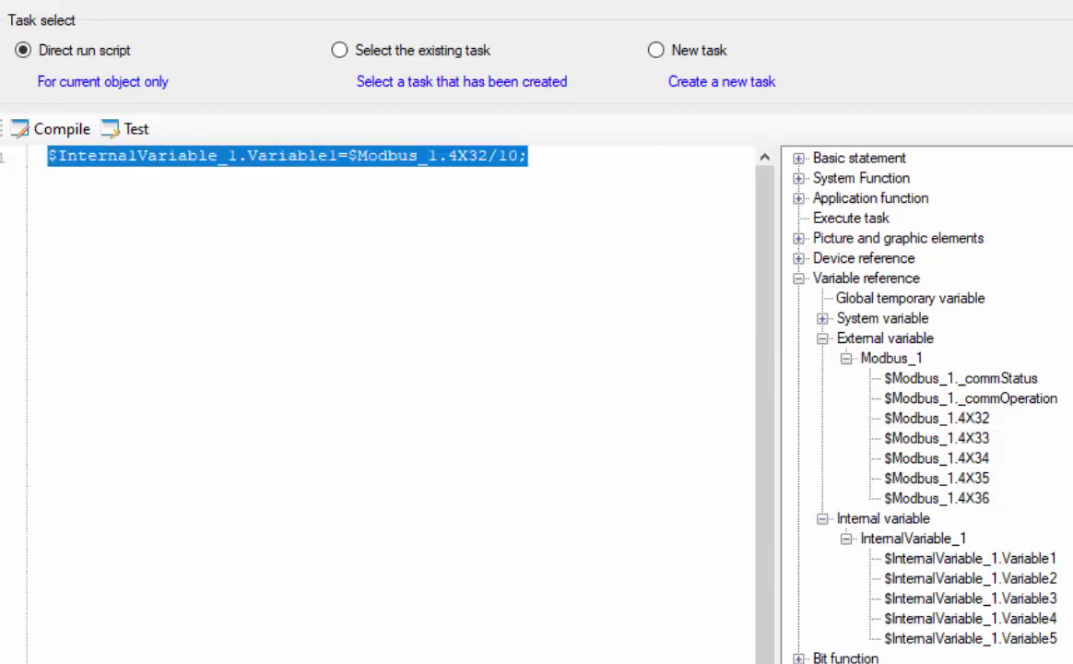
key(ctrl+c)
key(End)
key(Return)
key(ctrl+v)
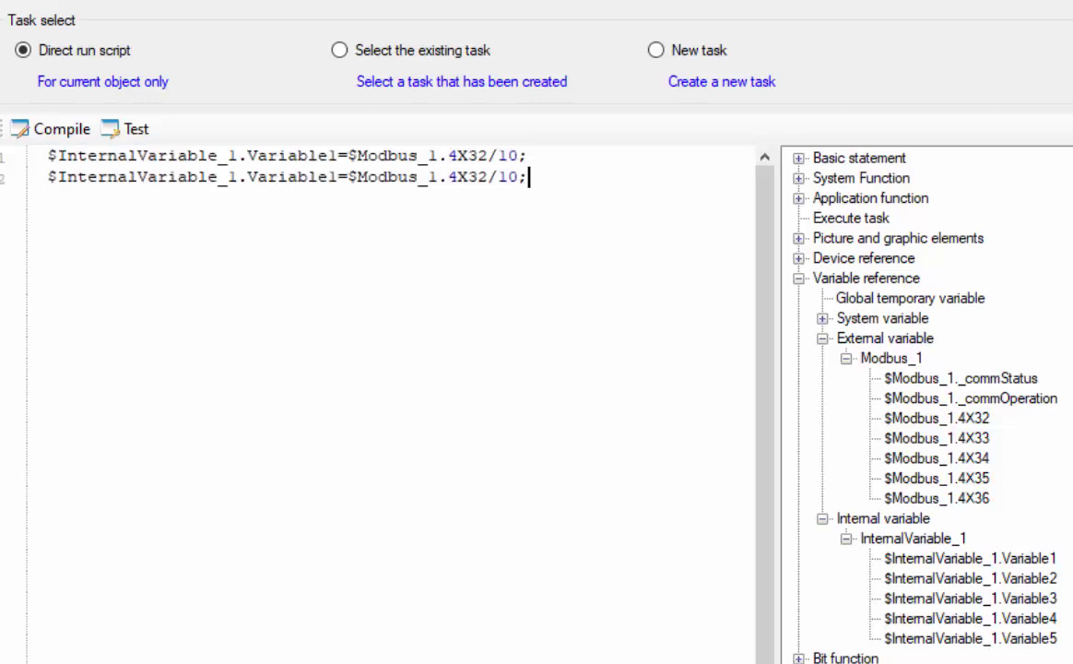
key(Return)
key(ctrl+v)
key(Return)
key(ctrl+v)
key(Return)
key(ctrl+v)
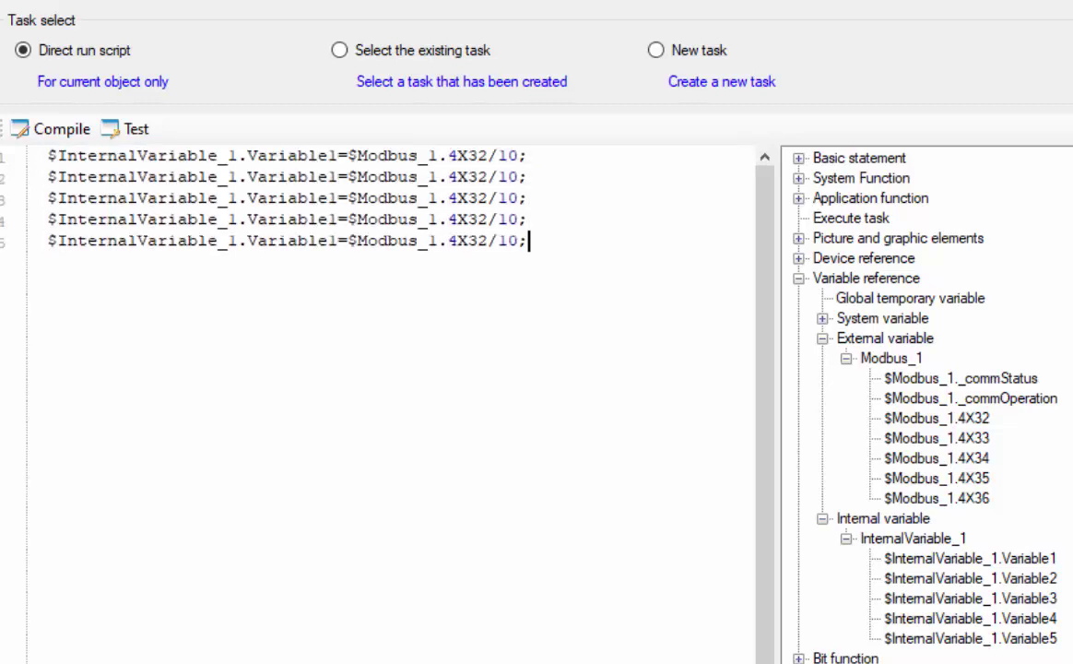
Change the assigned variables in script lines 2 to 5 to Variable2, Variable3, Variable4 and Variable5.
drag(238, 178, 268, 177)
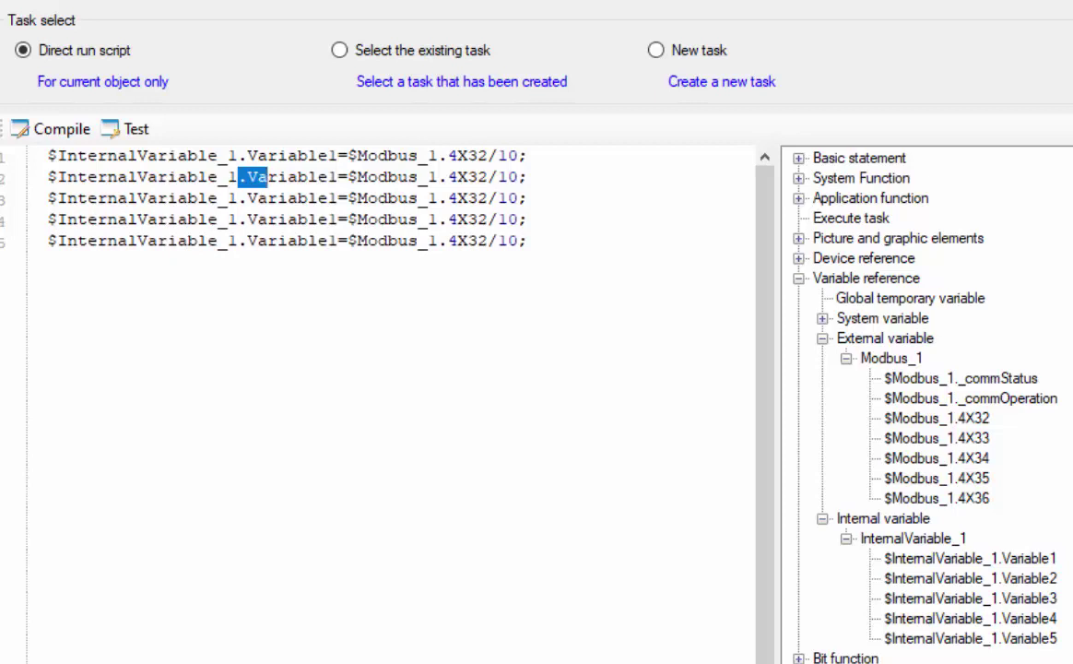
click(338, 177)
key(shift+Left)
text(2)
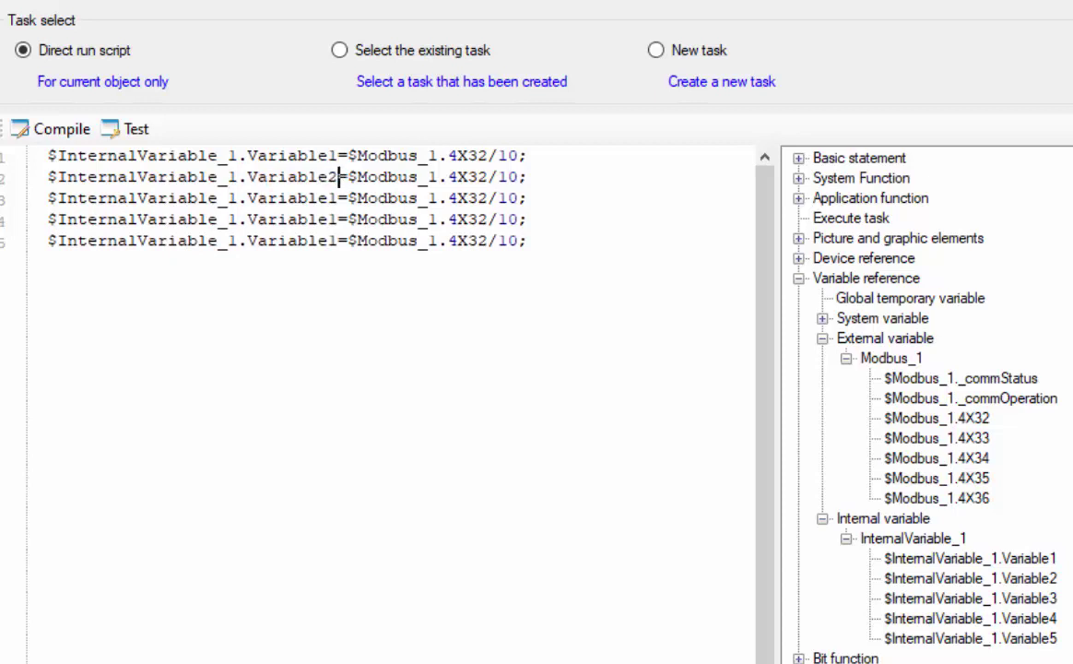
click(337, 198)
key(shift+Left)
text(3)
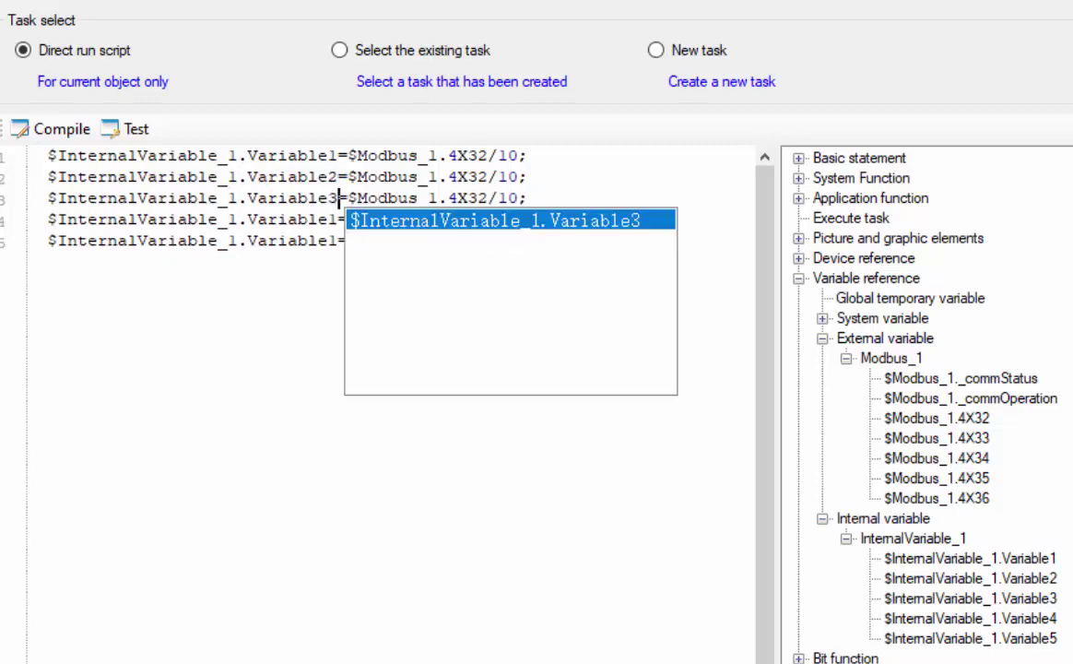
click(338, 219)
key(shift+Left)
text(4)
shift+click(330, 241)
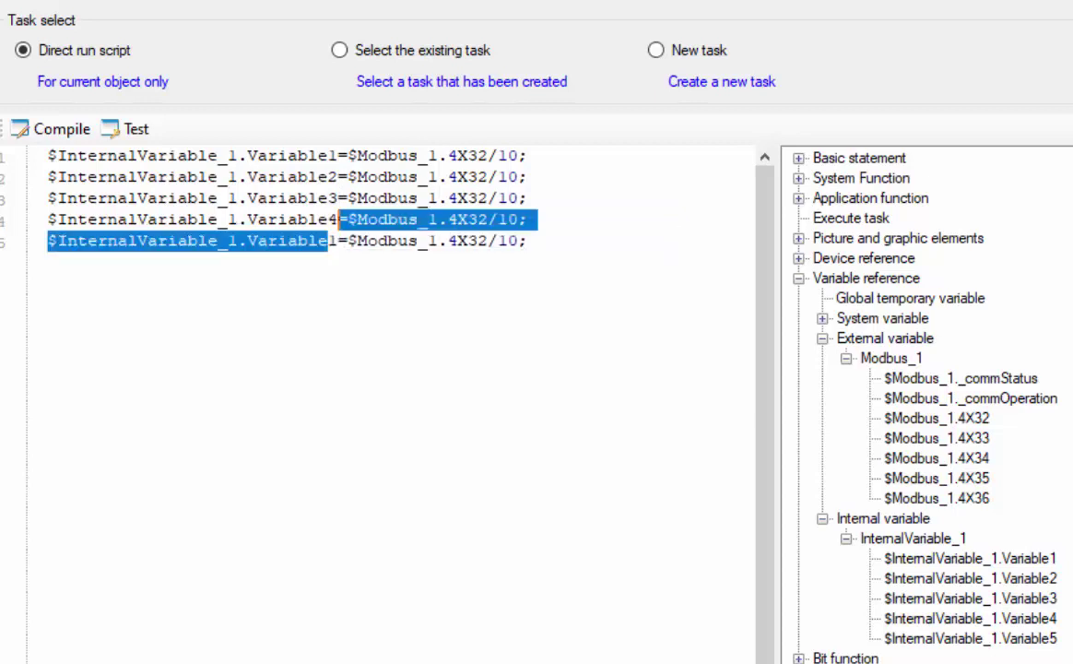
click(338, 240)
key(shift+Left)
text(5)
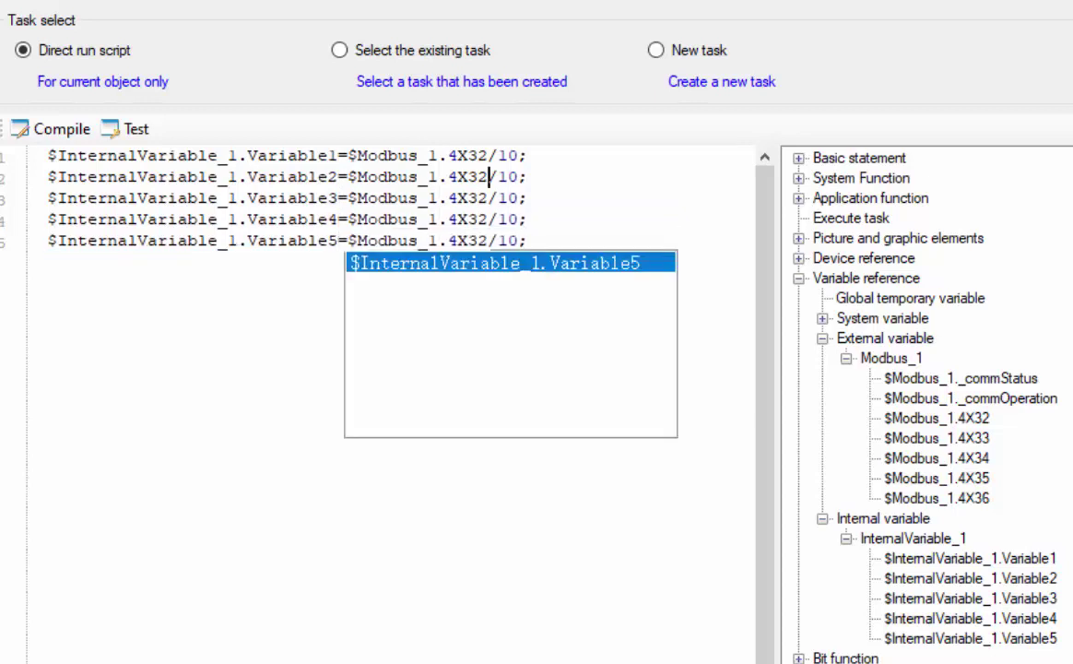
Change the Modbus source registers in script lines 2 to 5 to 4X33, 4X34, 4X35 and 4X36.
drag(478, 176, 488, 177)
text(3)
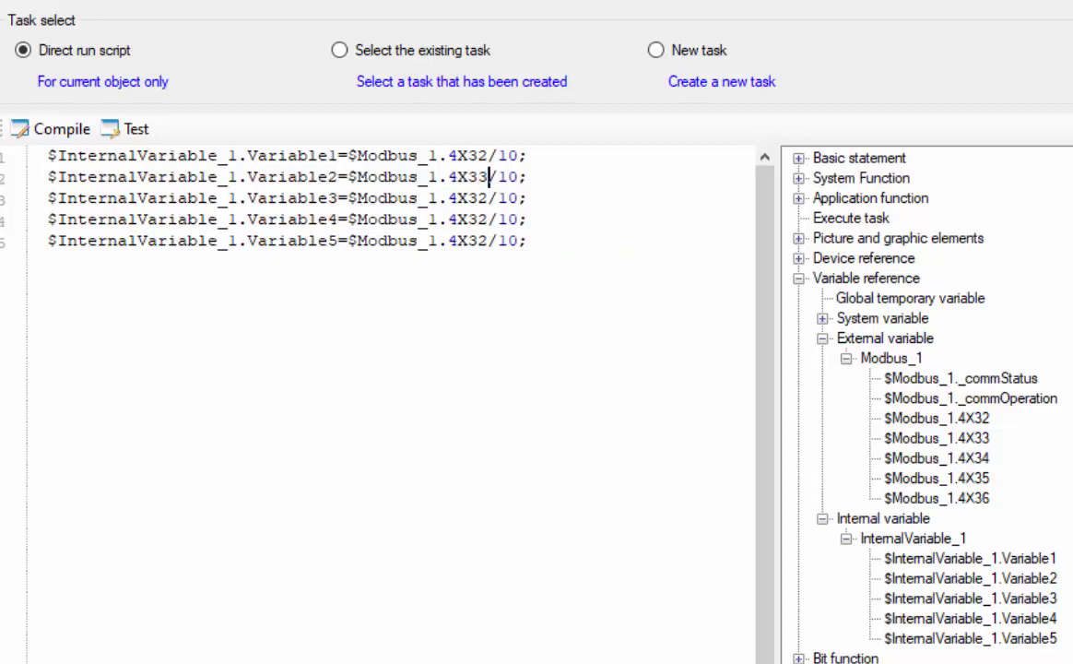
text(4X3)
drag(479, 197, 488, 218)
text(5)
click(487, 240)
key(BackSpace)
text(6)
click(412, 240)
Compile and test the script, then save it as the event's task.
click(52, 131)
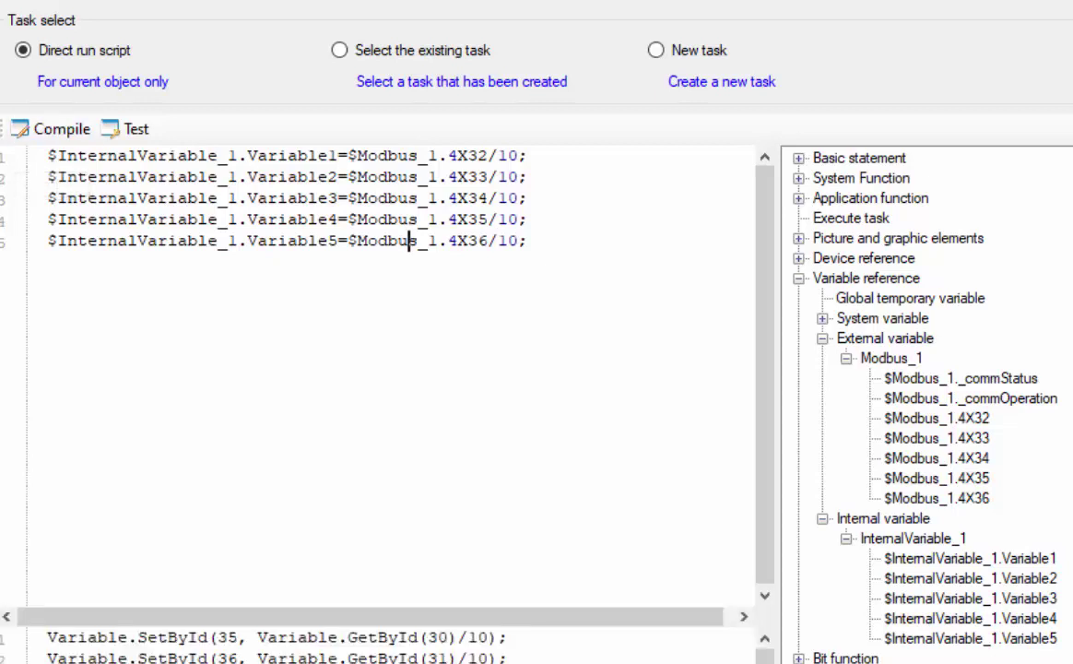
click(134, 134)
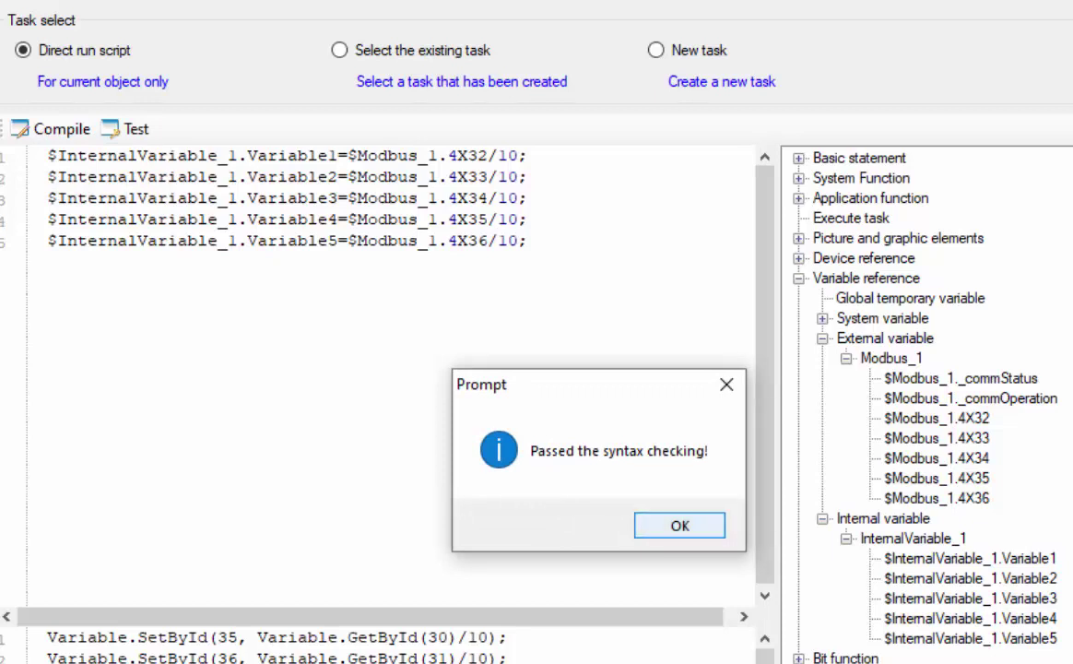
key(Return)
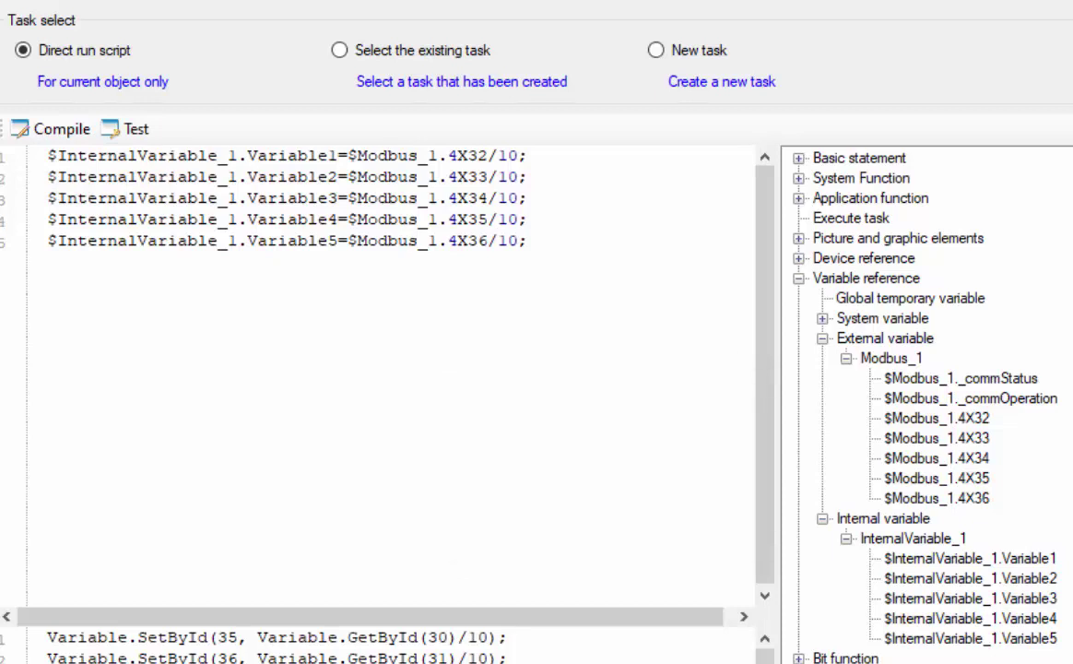
key(Escape)
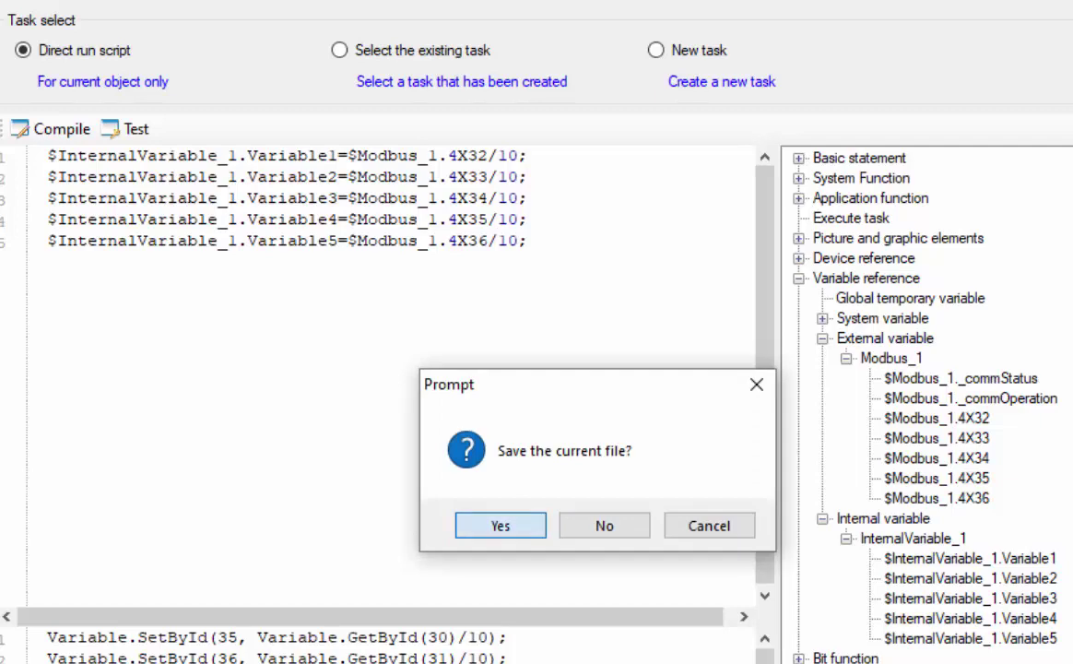
key(Return)
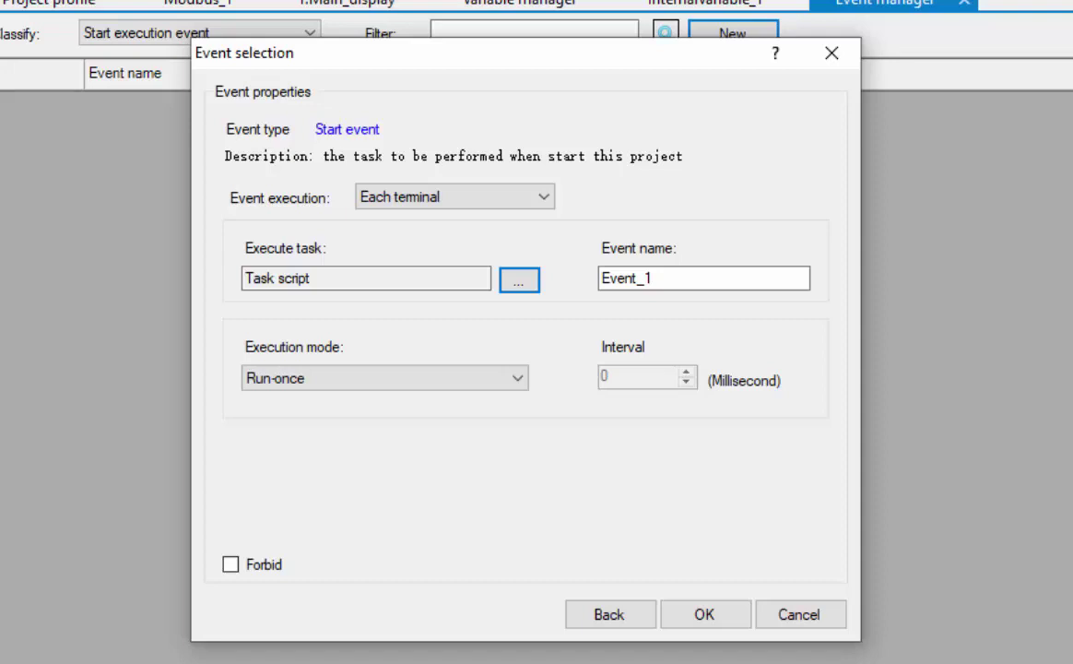
Set the event's execution mode to Execution interval with an interval of 100 milliseconds and confirm the event.
click(385, 378)
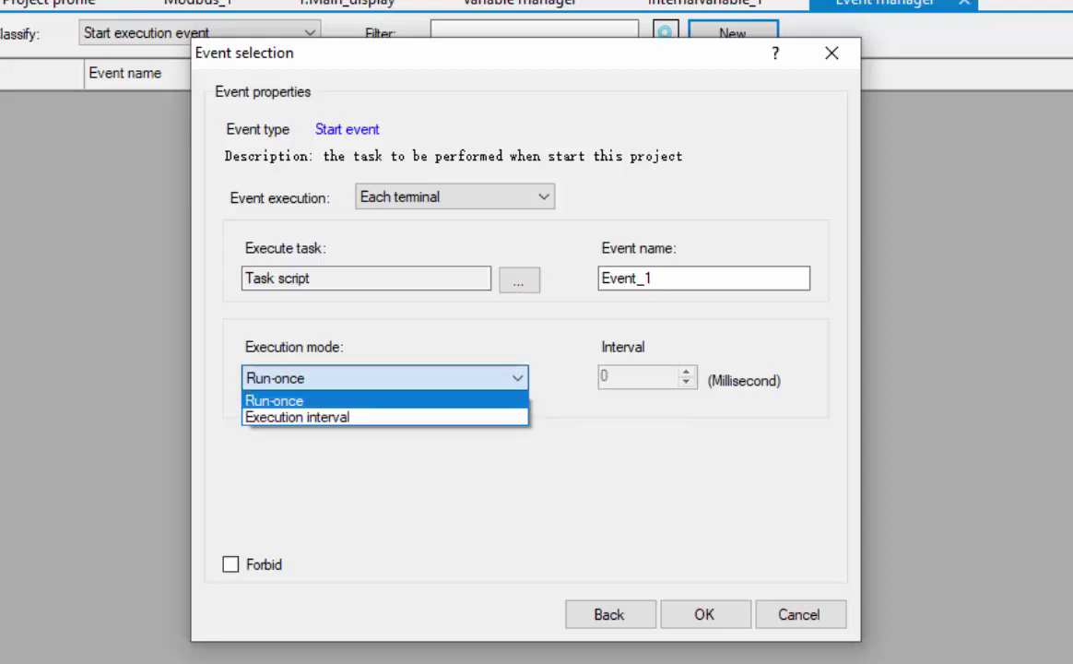
key(Return)
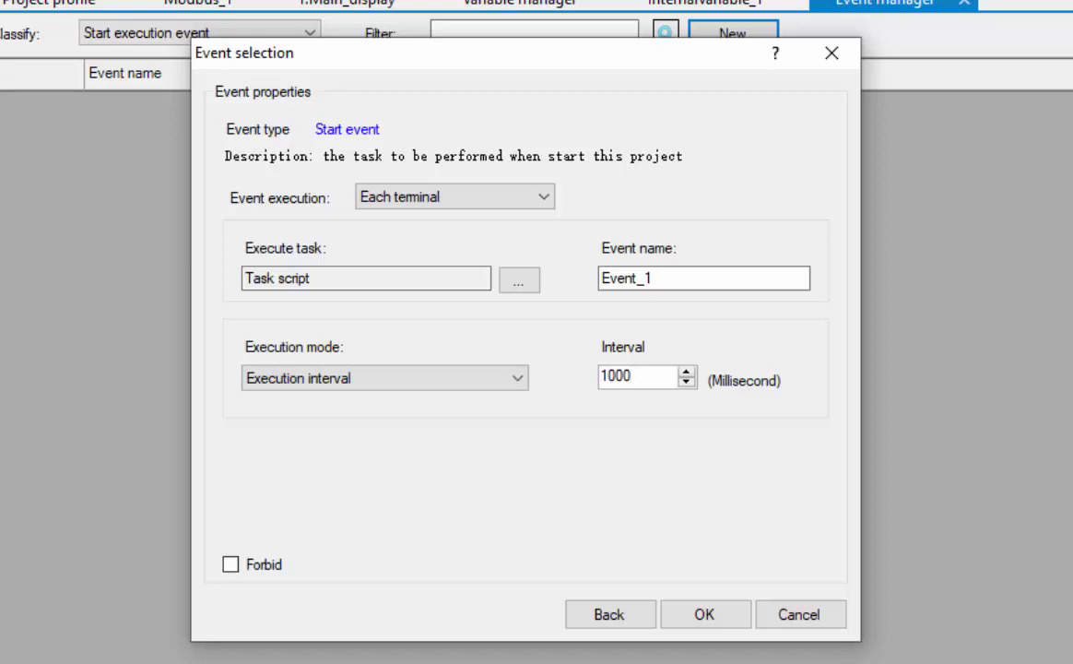
key(BackSpace)
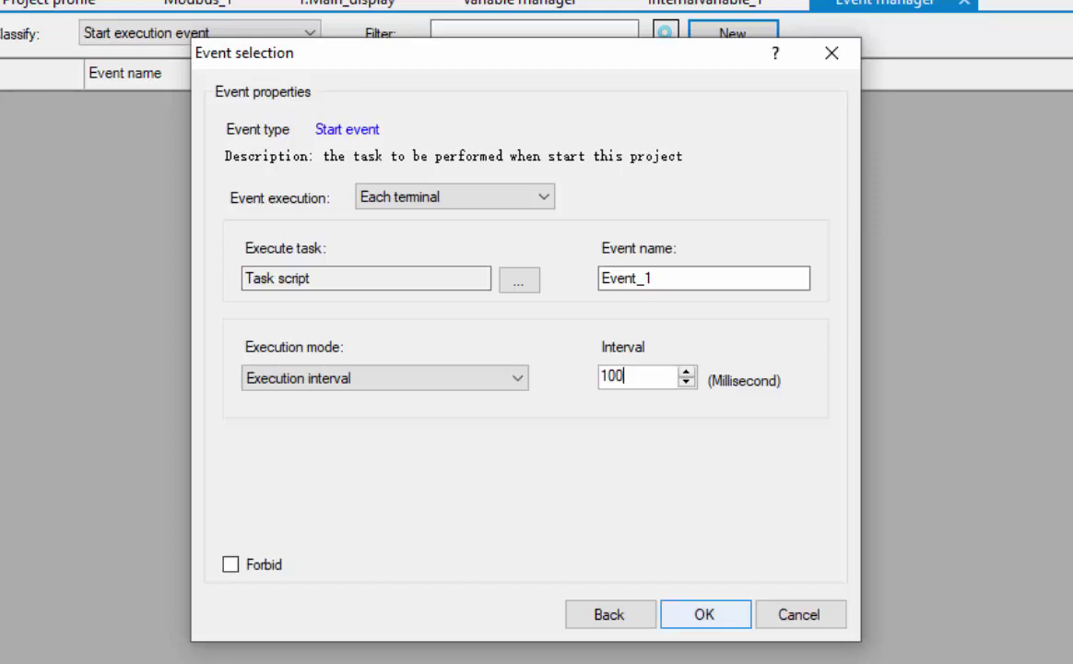
click(704, 614)
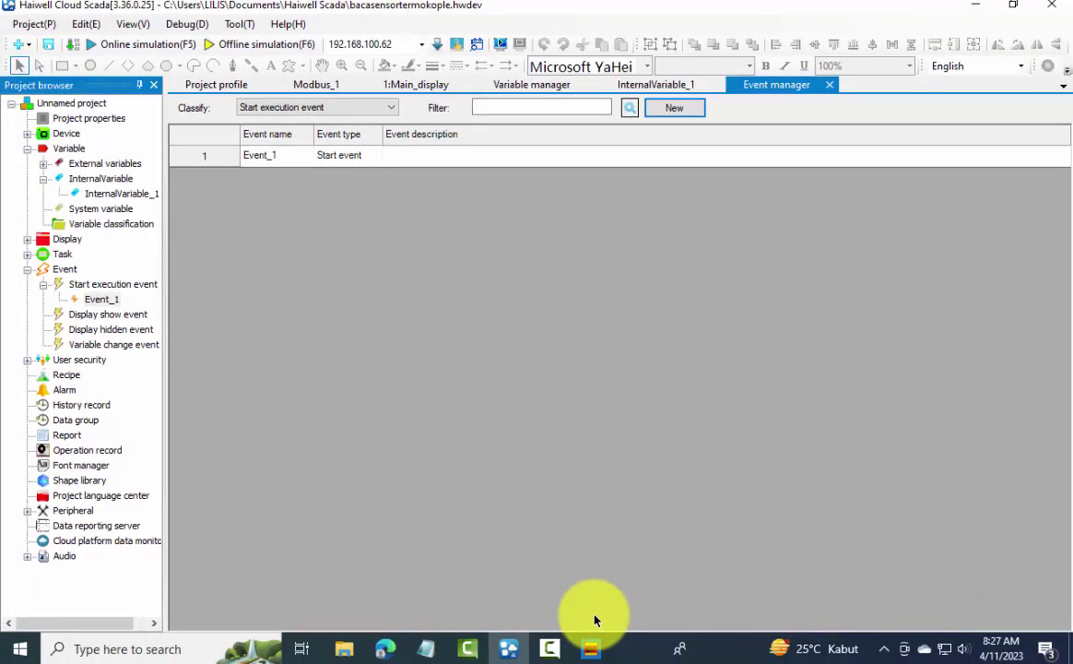
In the real-time trend on Main_display, assign InternalVariable_1.Variable1 to the red curve.
key(Return)
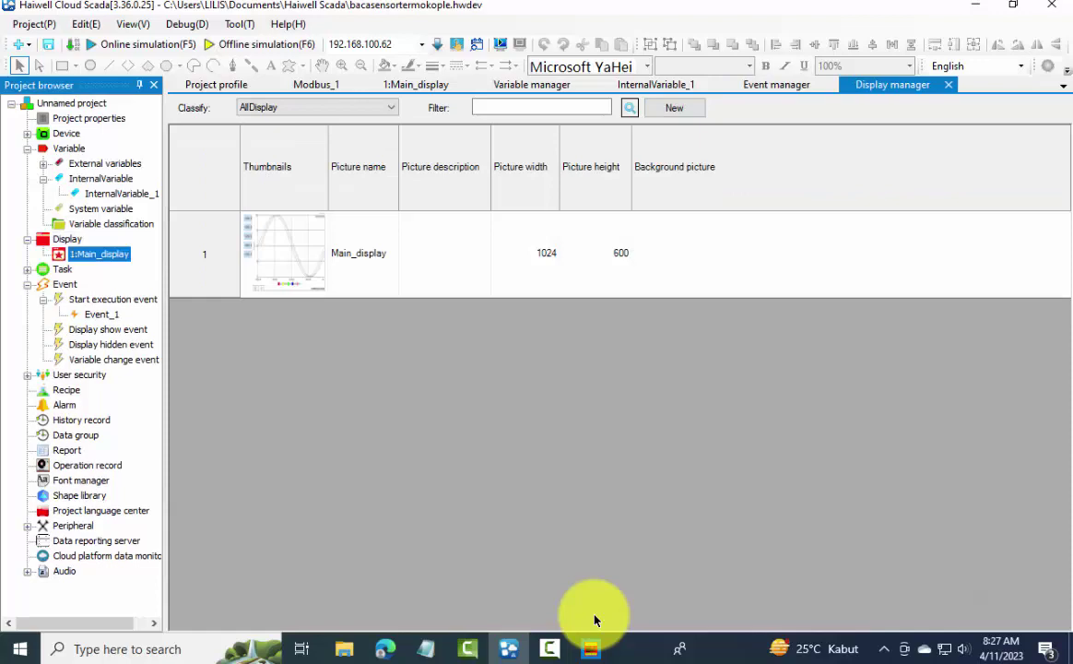
key(Return)
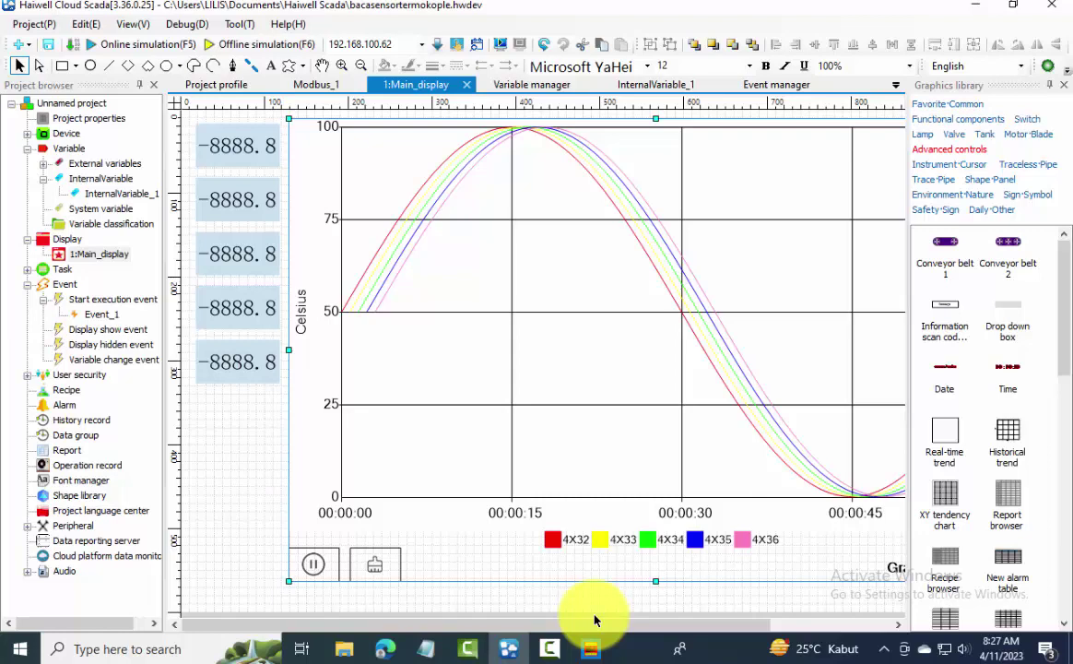
key(Return)
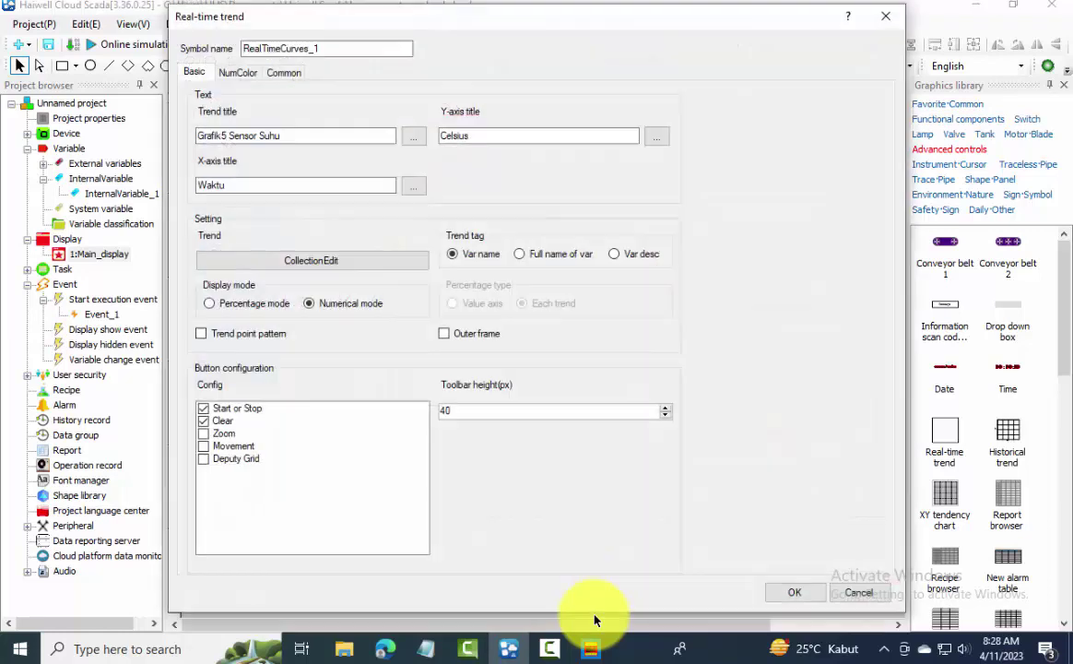
key(Tab)
key(Return)
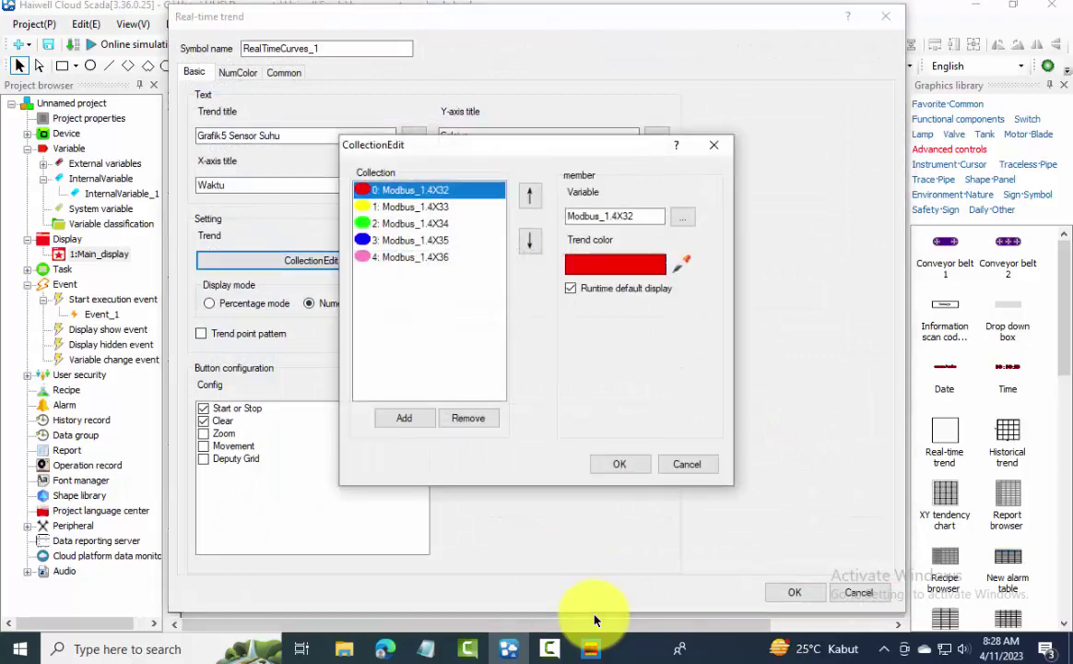
key(Tab)
key(Tab)
key(Return)
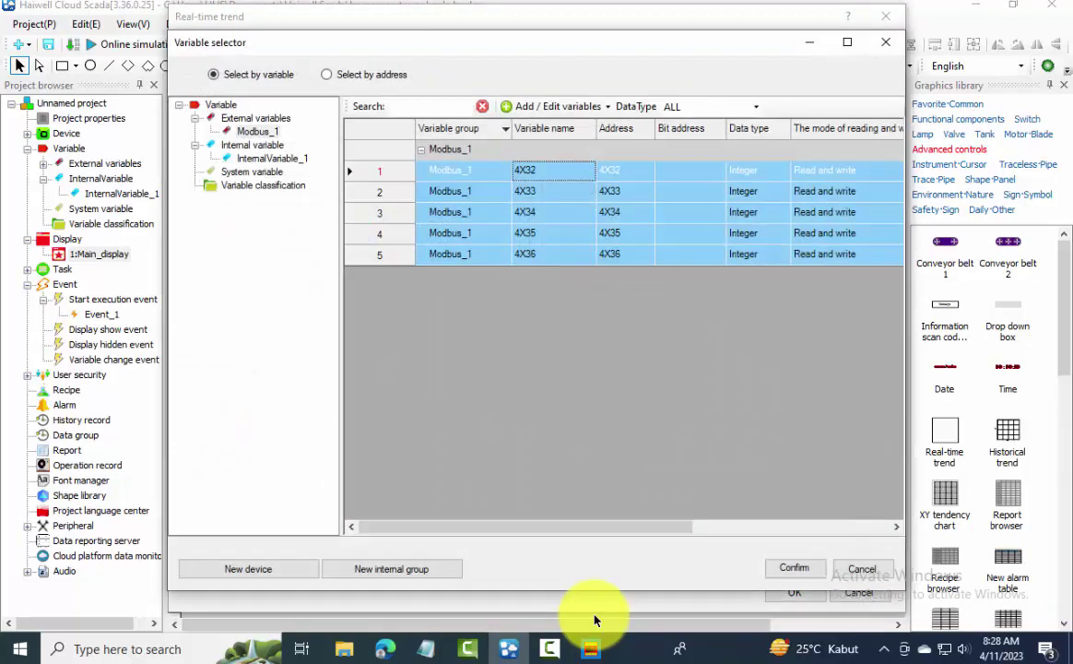
key(Down)
key(Down)
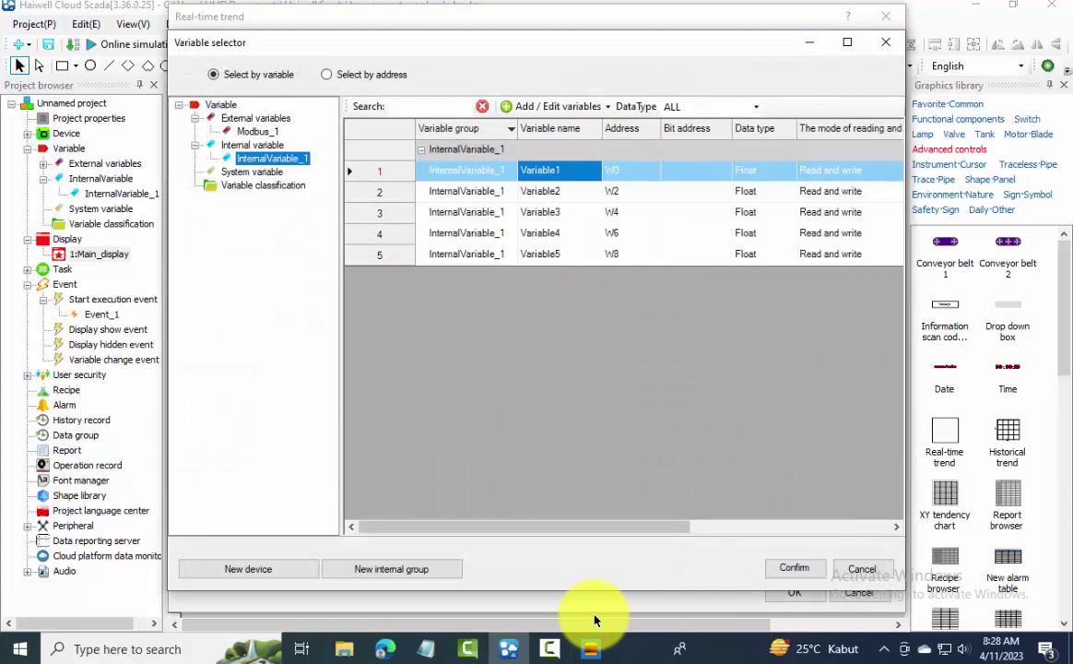
key(Return)
Assign InternalVariable_1.Variable2 to the yellow curve of the trend collection.
key(Down)
key(Tab)
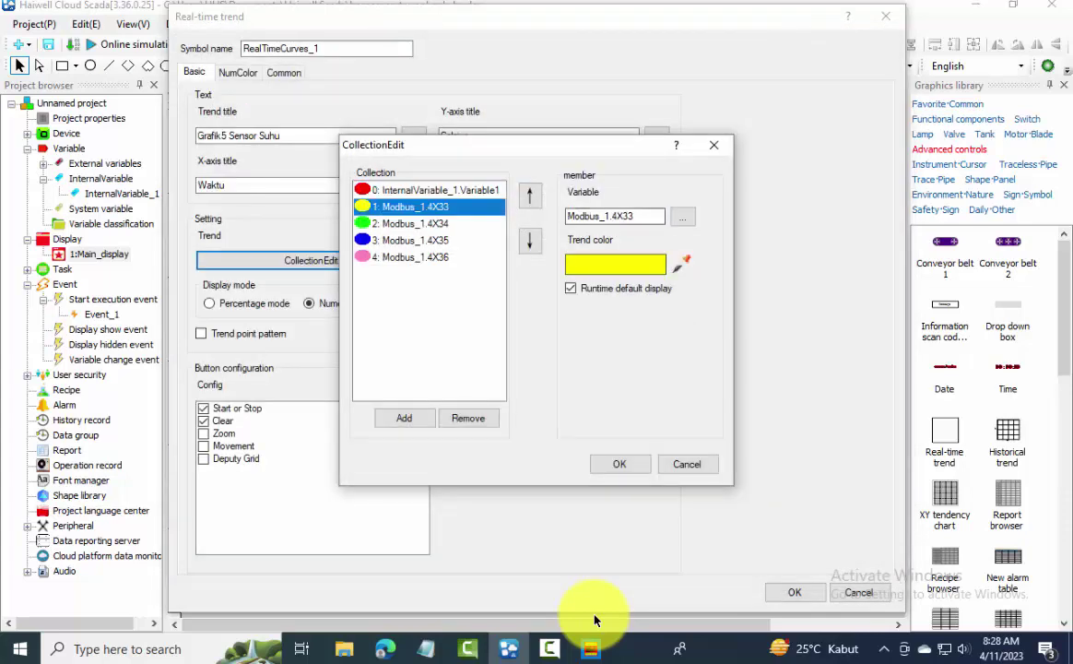
key(Tab)
key(Return)
key(Down)
key(Down)
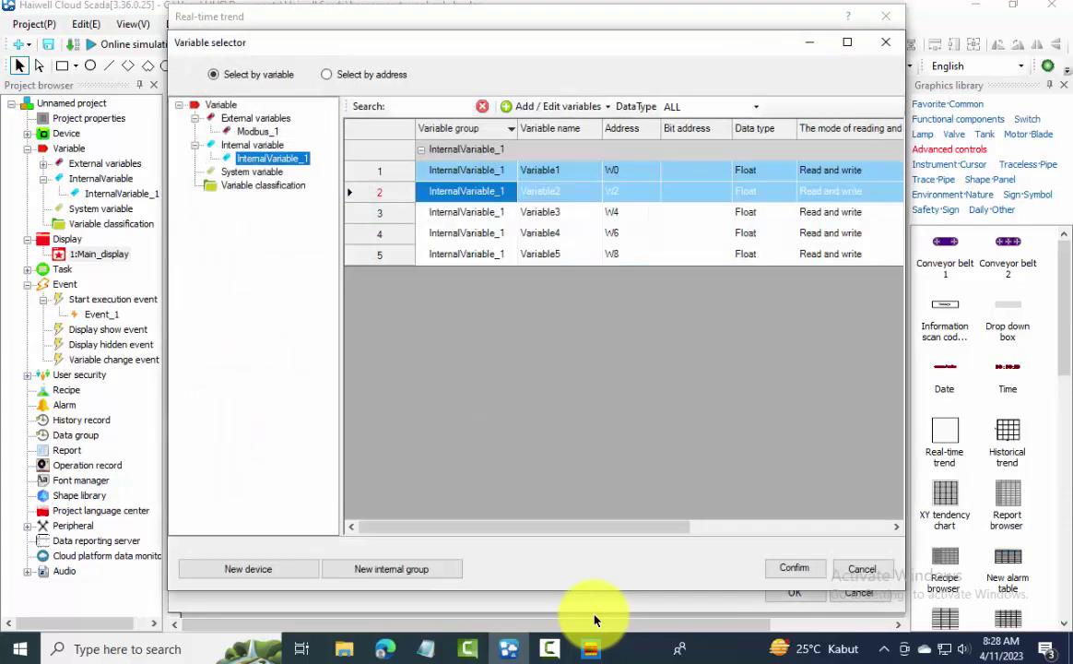
key(Return)
Assign InternalVariable_1.Variable3 to the green curve of the trend collection.
key(Down)
key(Tab)
key(Tab)
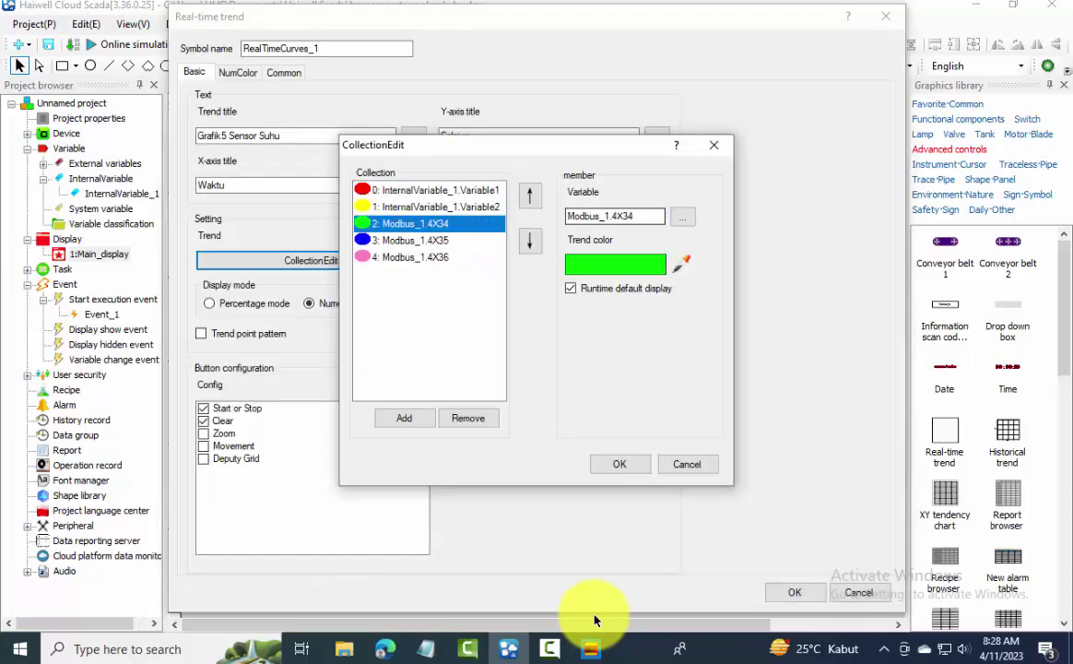
key(Return)
key(Return)
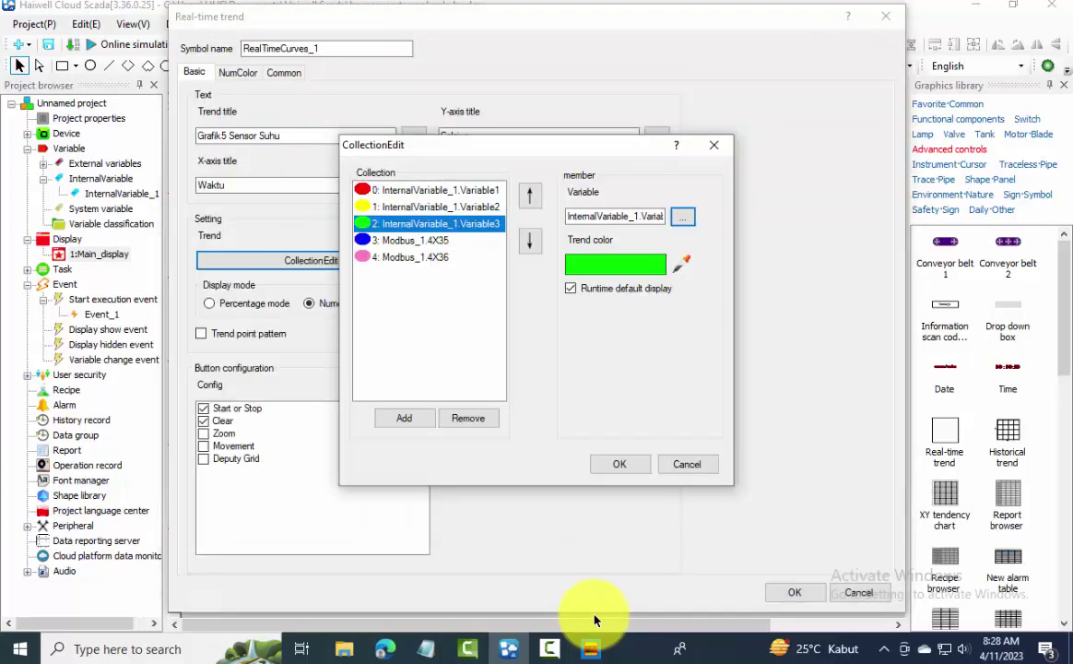
Assign InternalVariable_1.Variable4 to the blue curve of the trend collection.
key(Down)
key(Tab)
key(Tab)
key(Return)
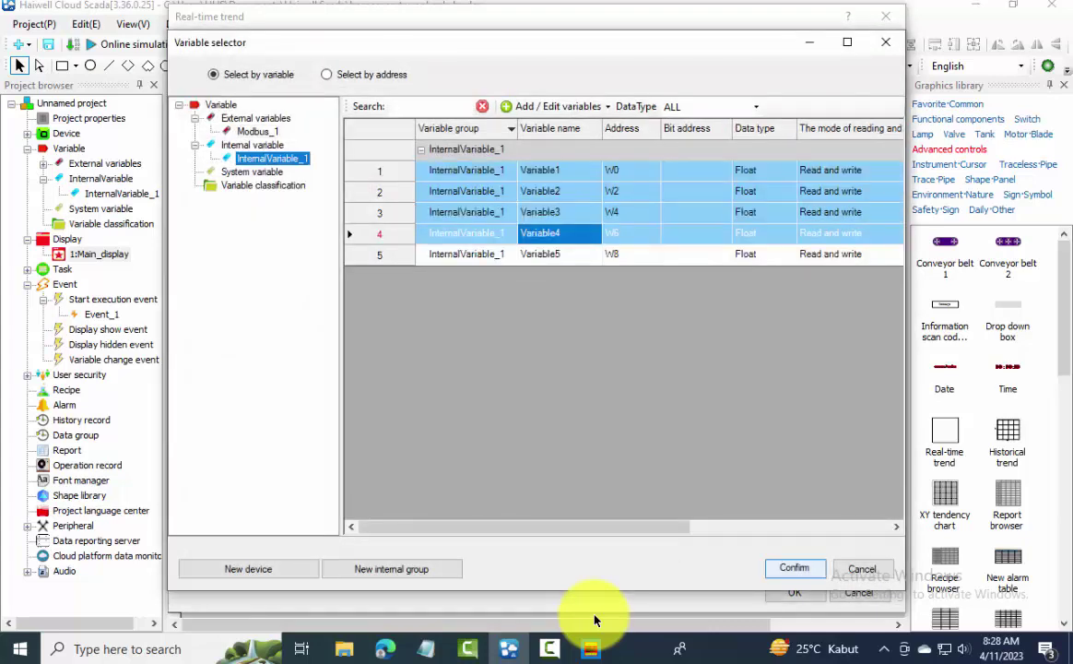
key(Return)
Assign InternalVariable_1.Variable5 to the pink curve of the trend collection and accept the real-time trend settings.
key(Down)
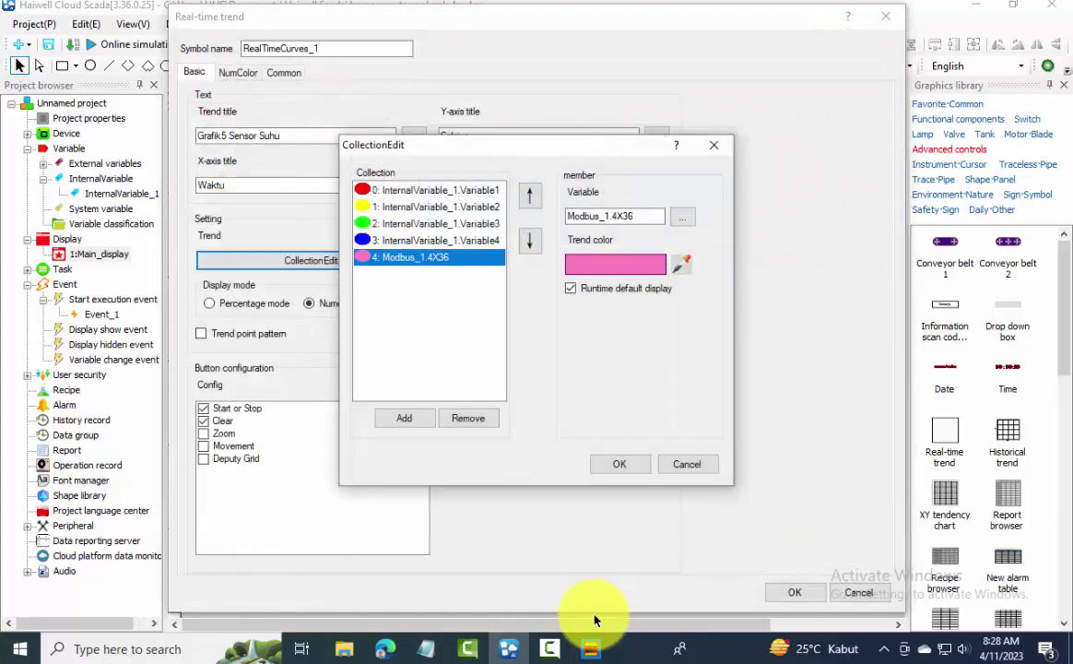
key(Tab)
key(Tab)
key(Return)
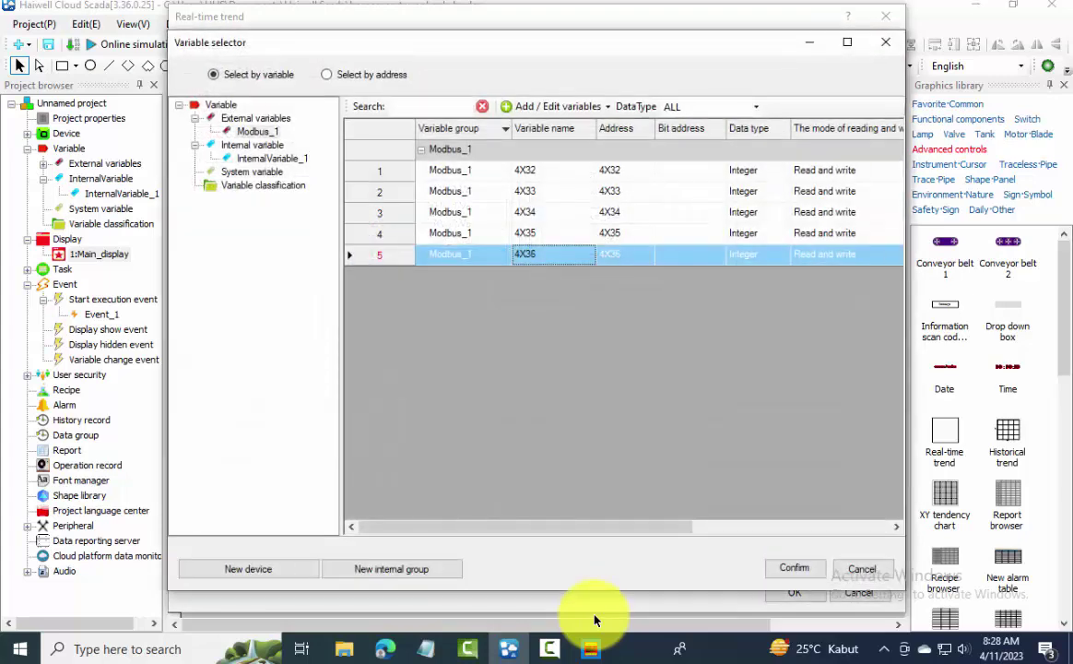
key(Down)
key(Down)
key(Return)
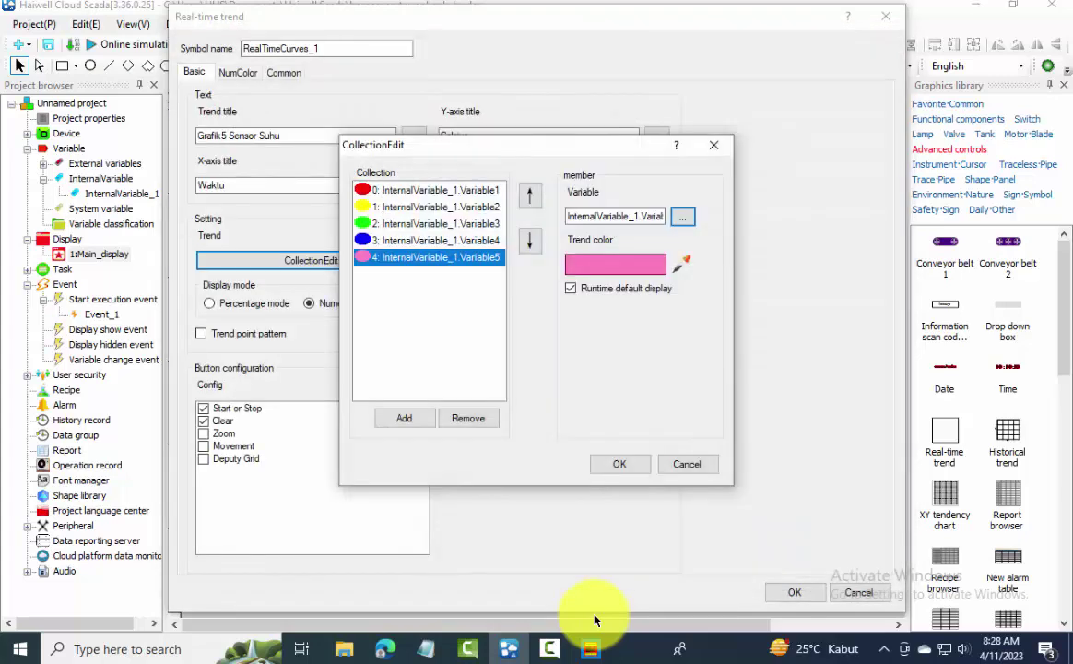
key(Return)
key(Return)
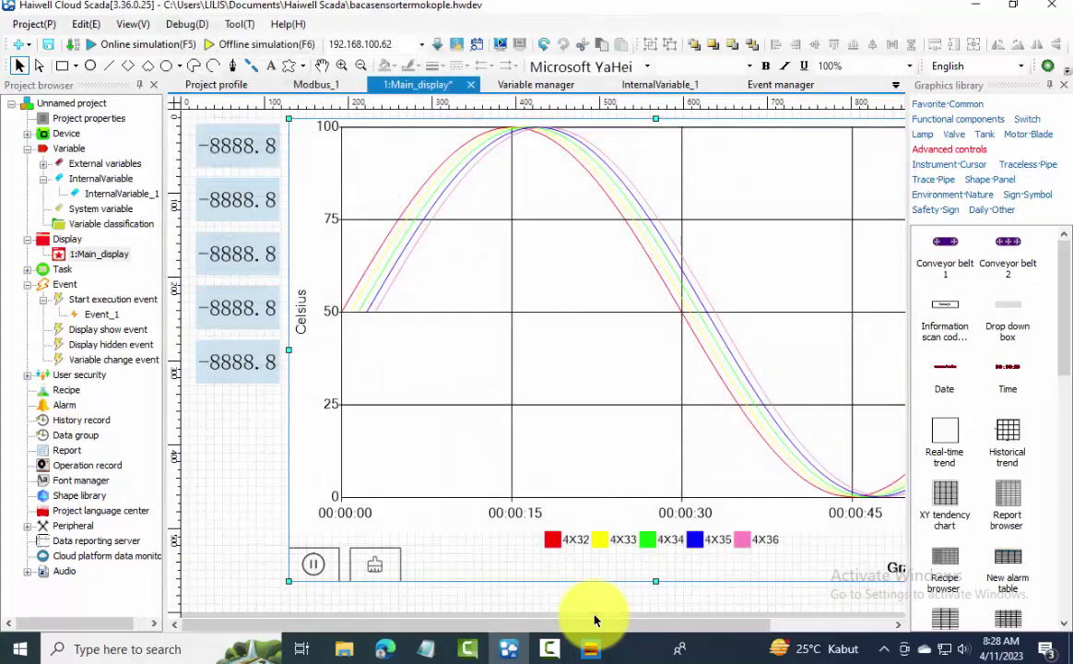
Save the project with the updated real-time trend.
key(alt)
key(p)
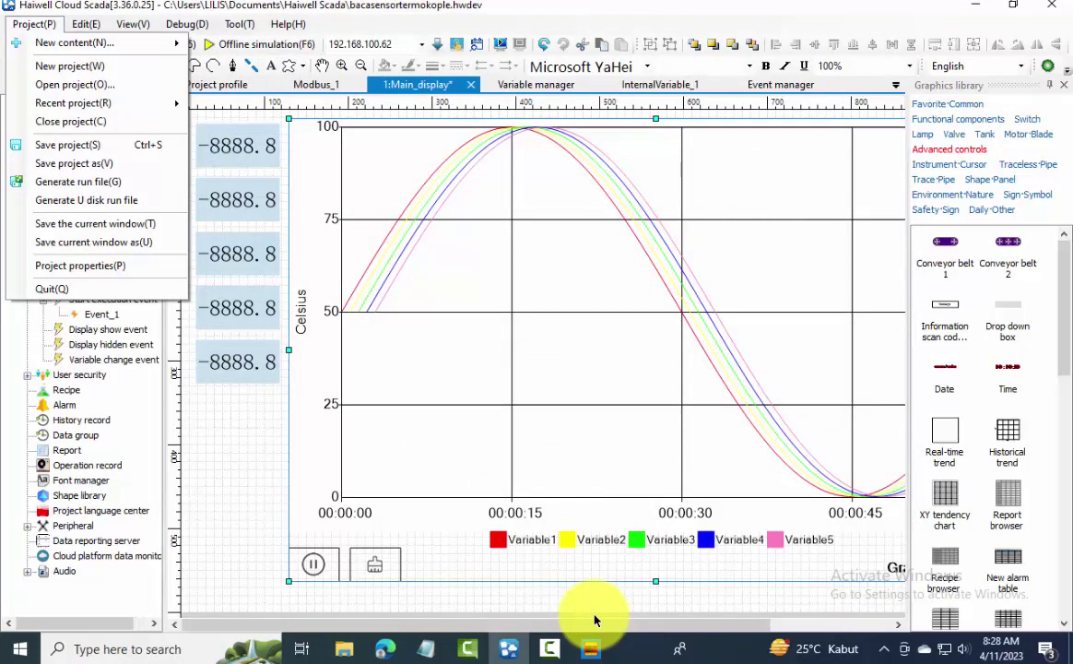
key(Down)
key(Down)
key(Down)
key(Down)
key(Down)
key(Return)
Run the online simulation without reserving any records, check the five readings and trend curves, and close it.
key(F5)
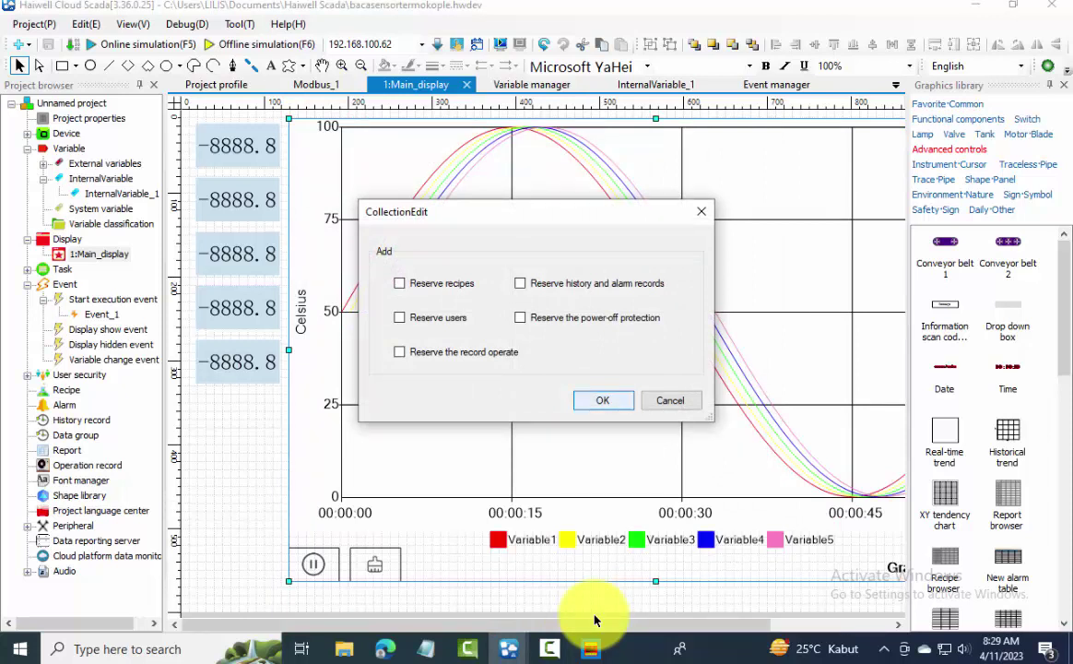
key(Return)
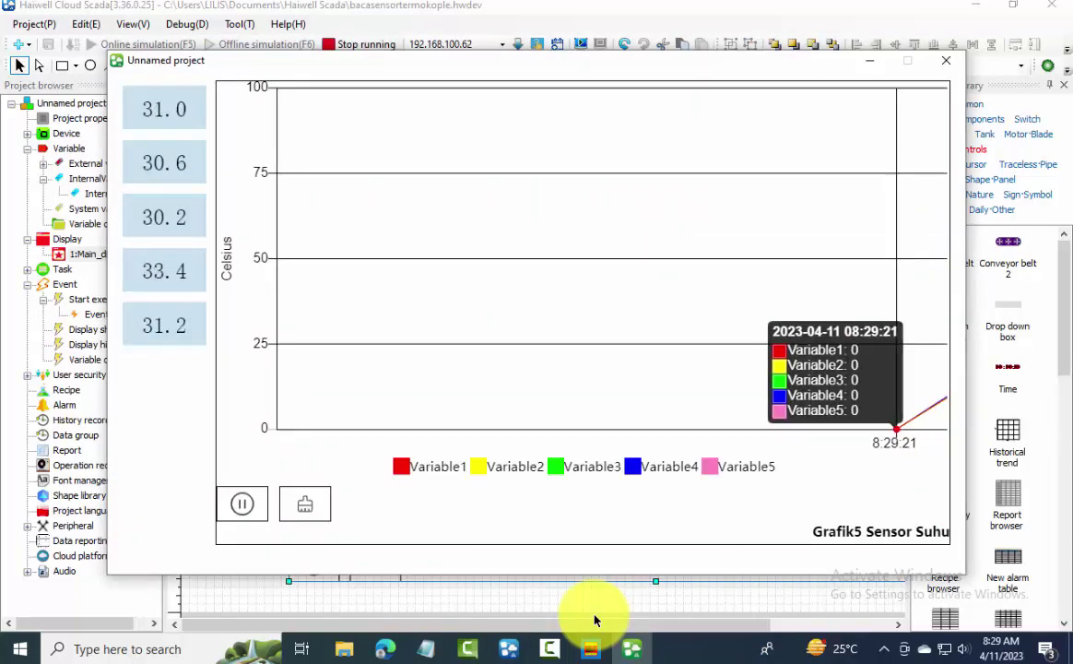
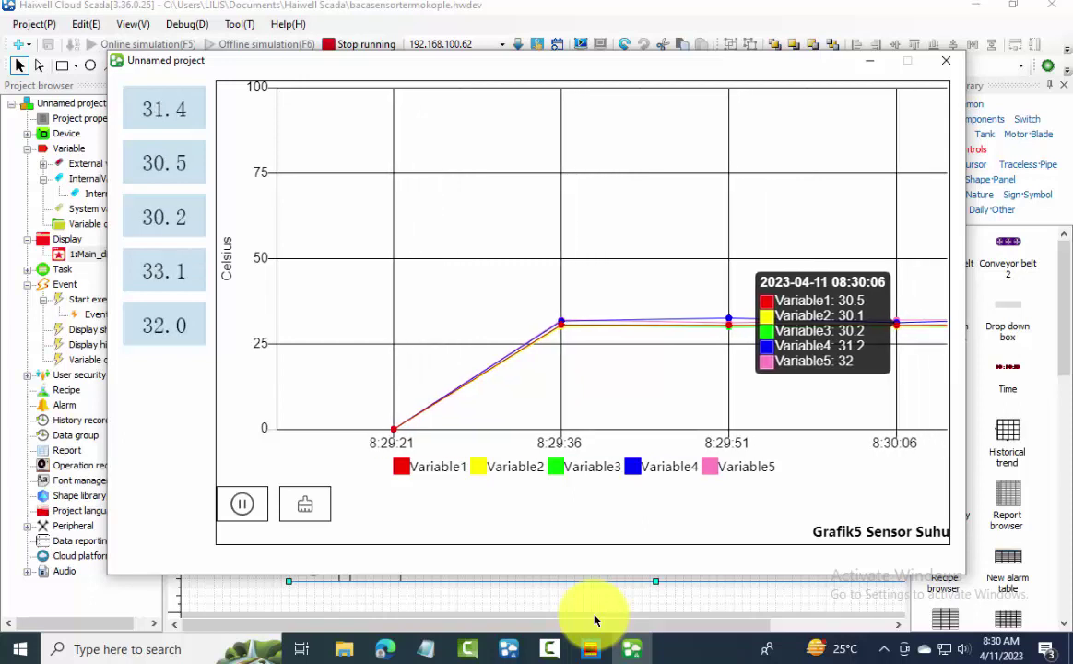
key(alt+F4)
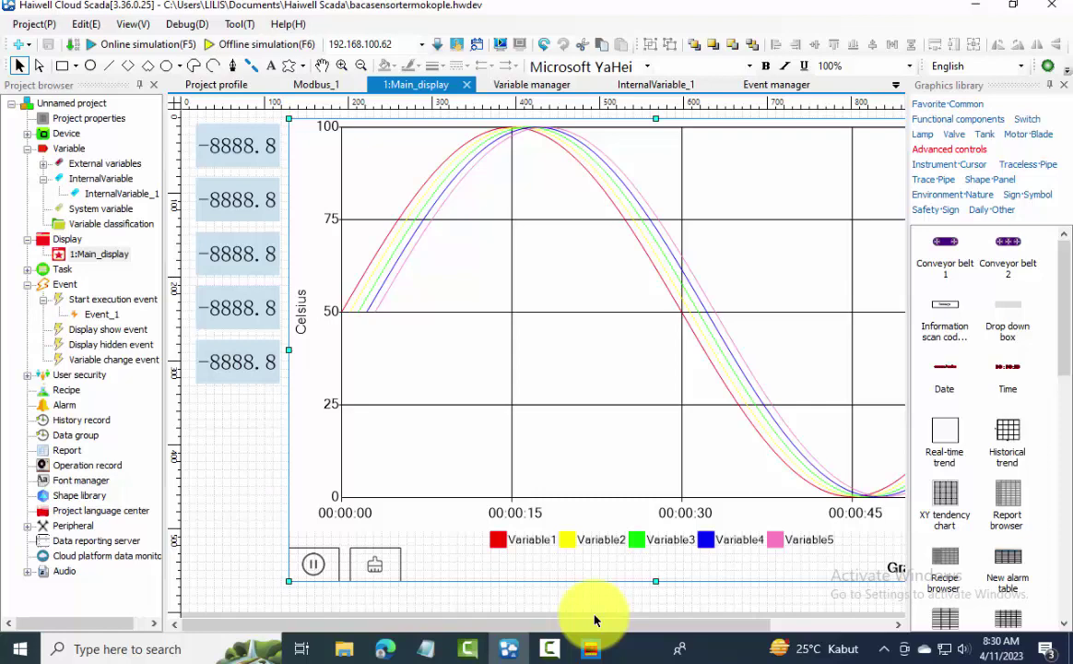
Add a second display to the project.
right_click(72, 240)
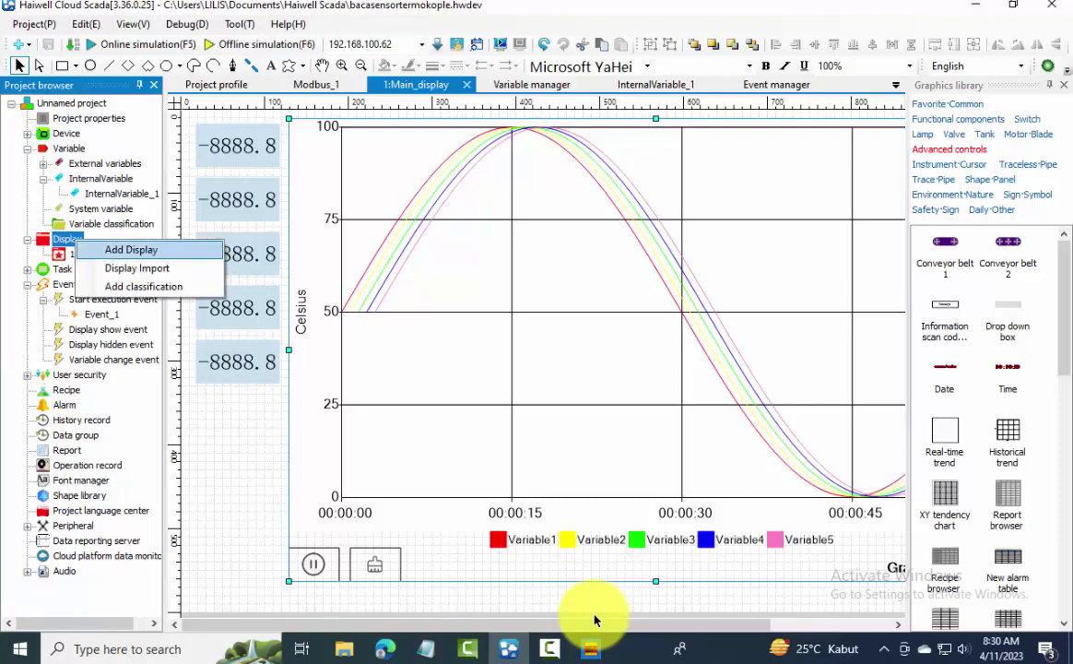
key(Return)
key(Return)
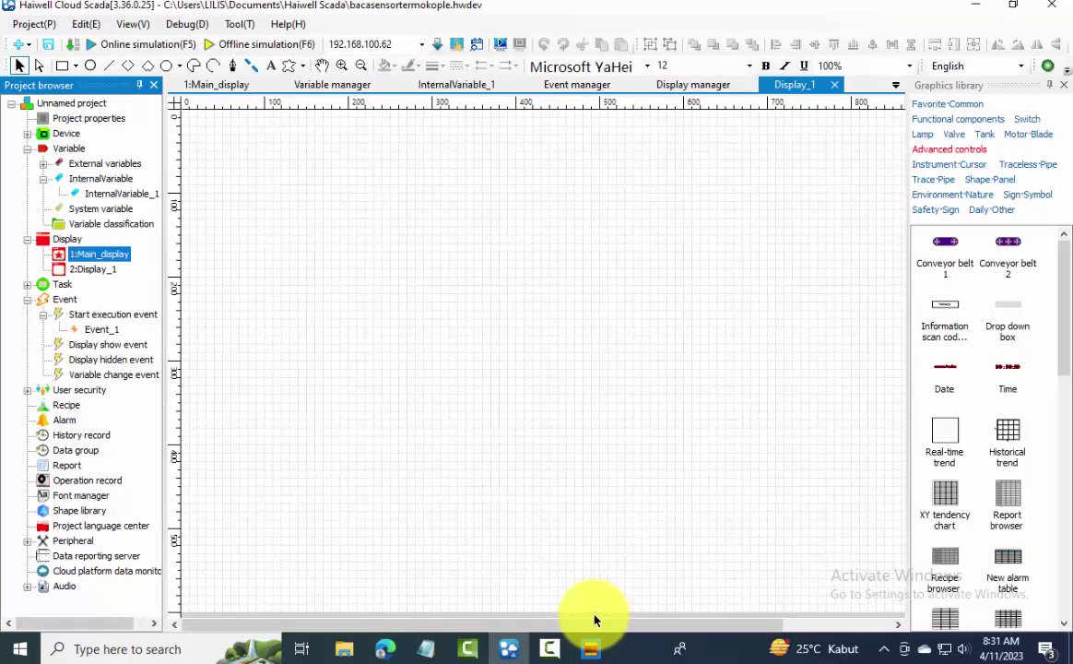
Return to Main_display and shorten the real-time trend slightly from its lower edge to free space beneath it.
key(Down)
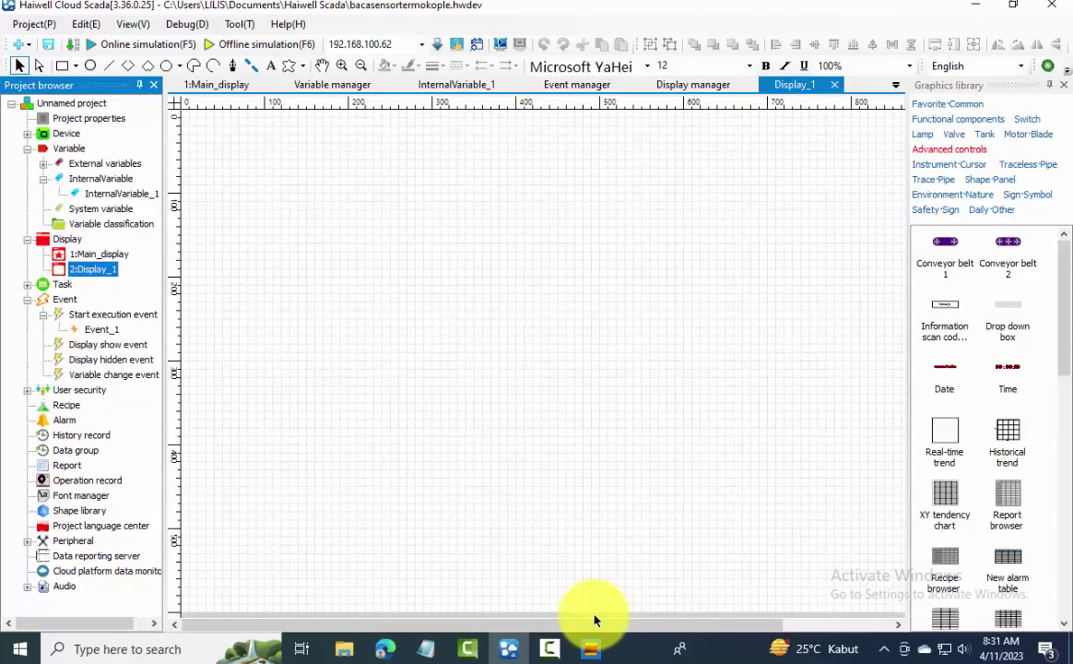
key(Up)
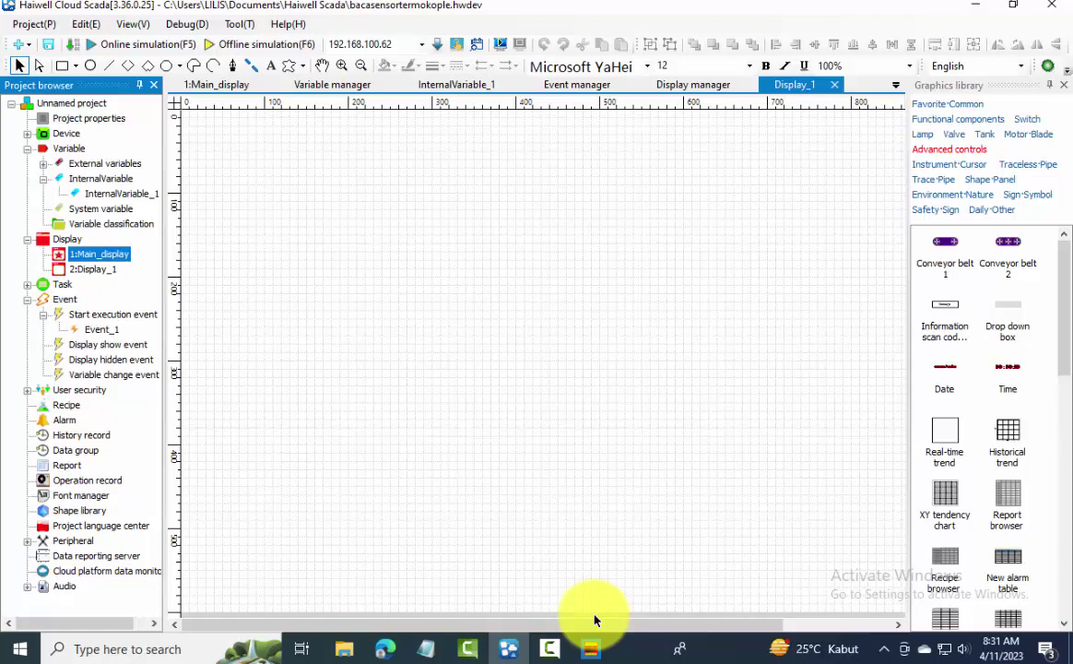
key(Return)
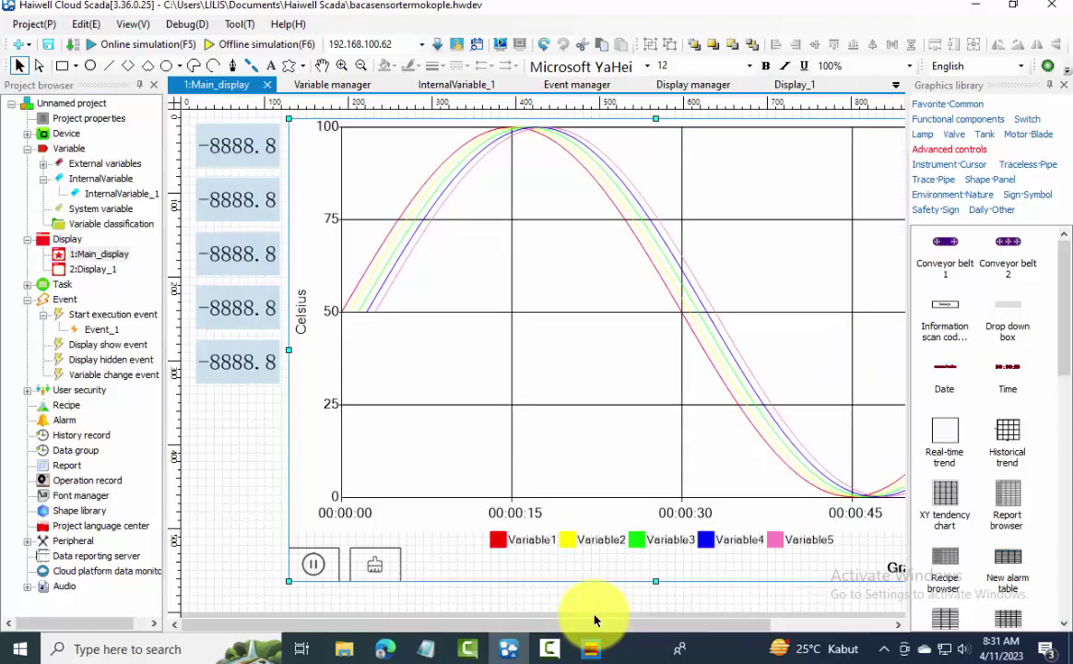
scroll(595, 619, right, 3)
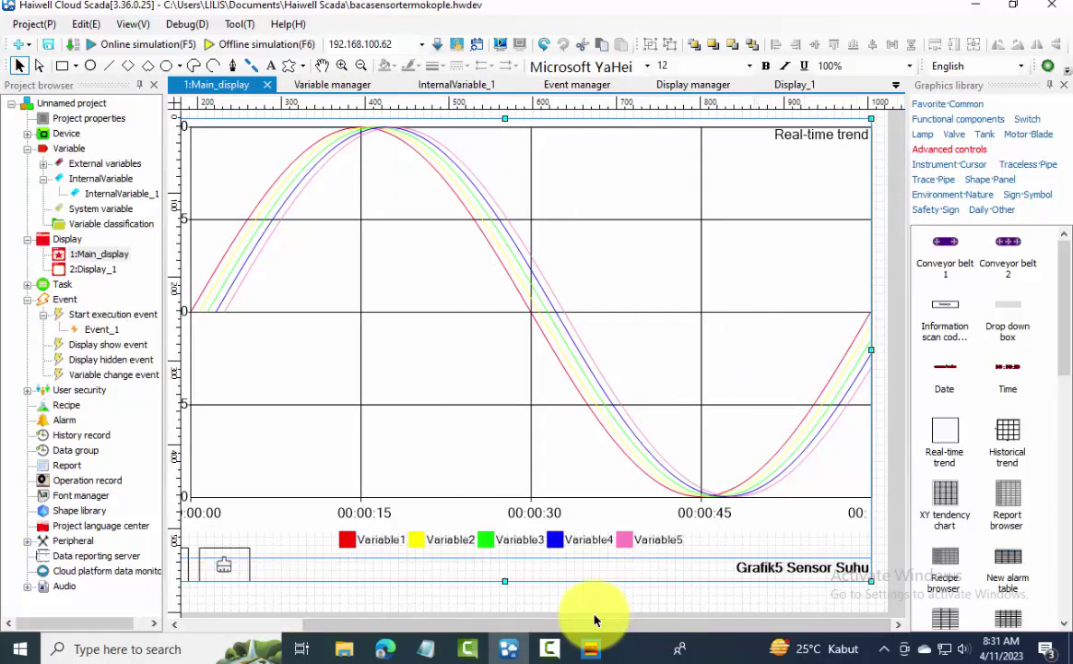
key(shift+Up)
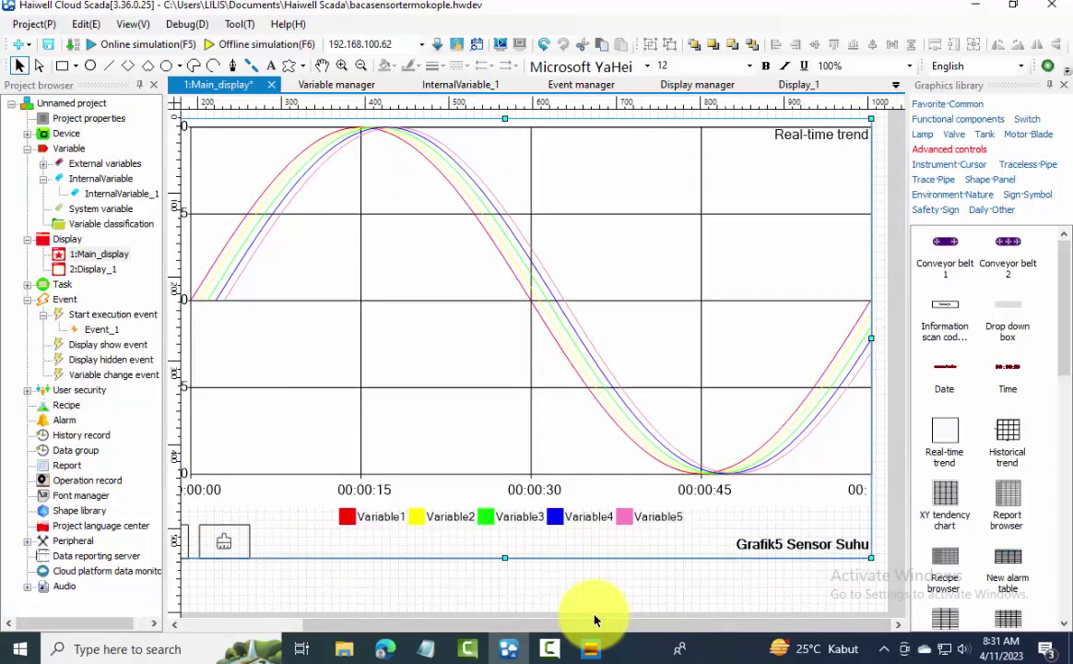
Place a picture operation button below the trend's lower right corner and set its function to Jump to the next display.
click(958, 119)
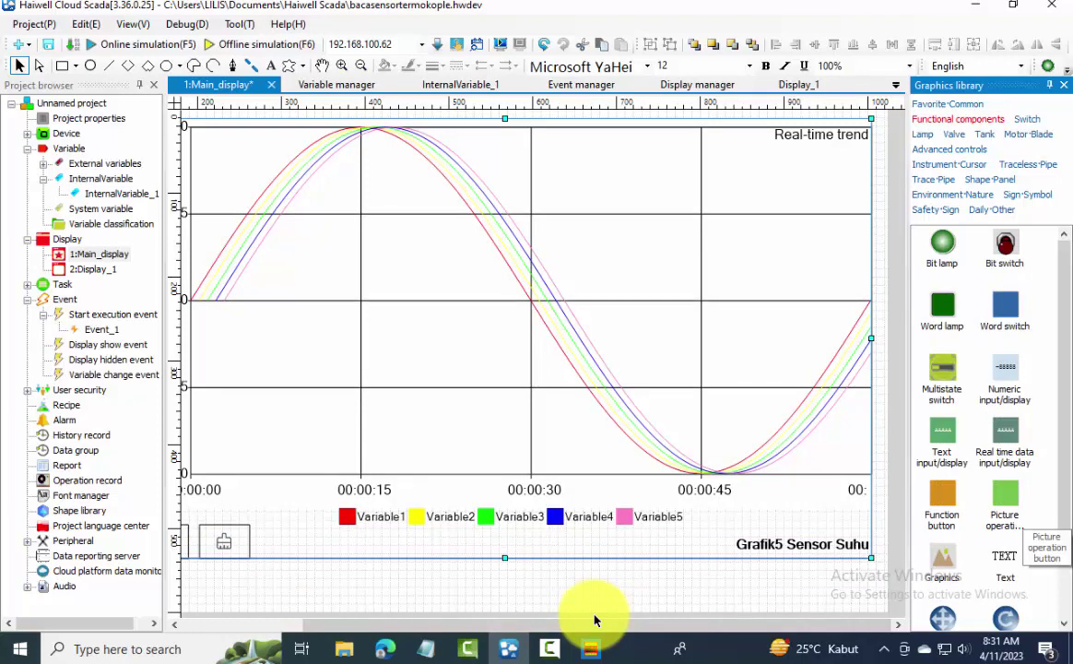
drag(1005, 502, 829, 566)
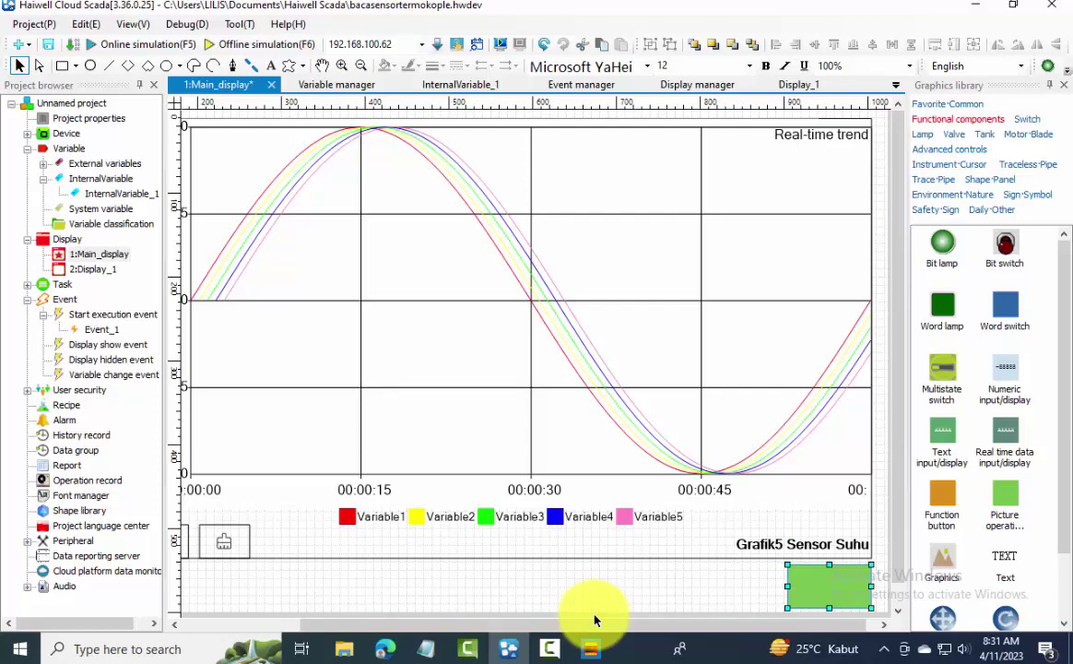
key(Return)
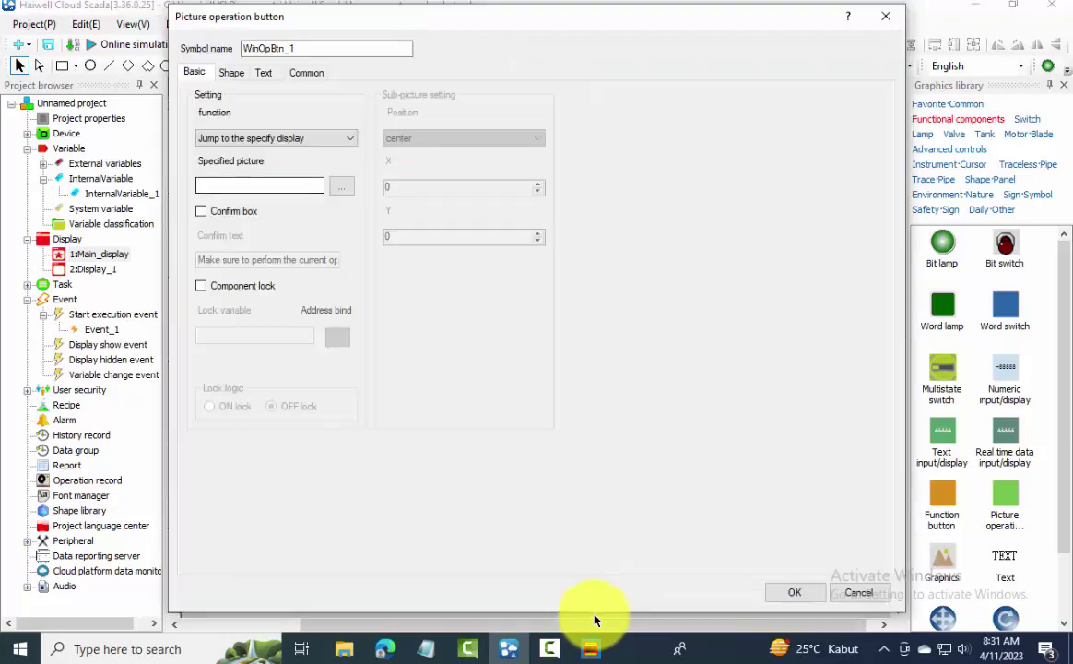
key(alt+Down)
key(Up)
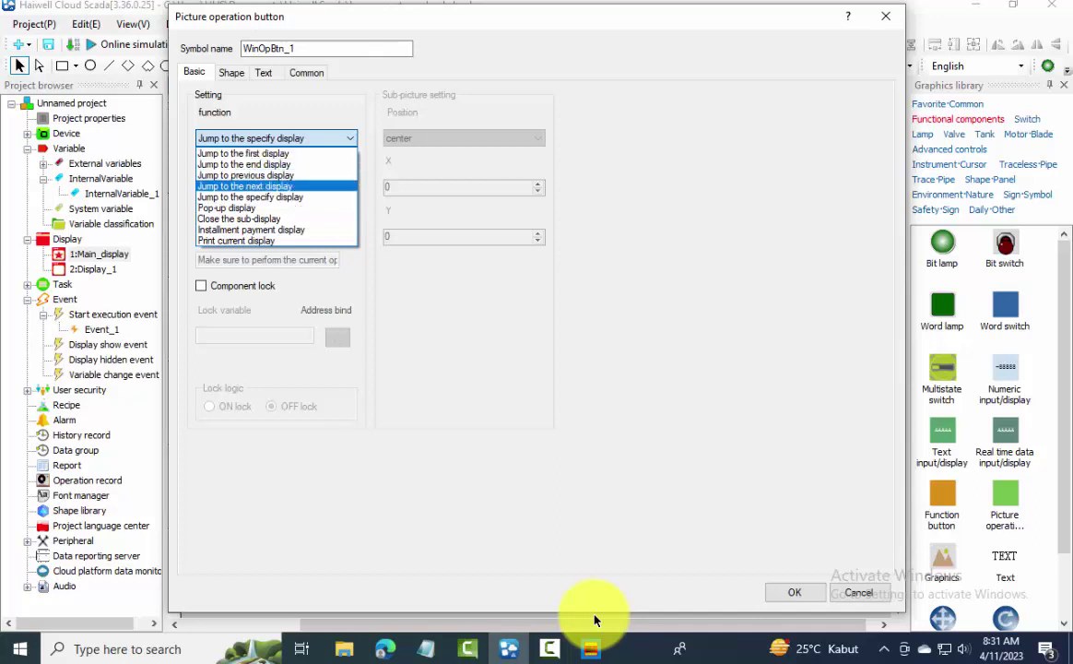
key(Return)
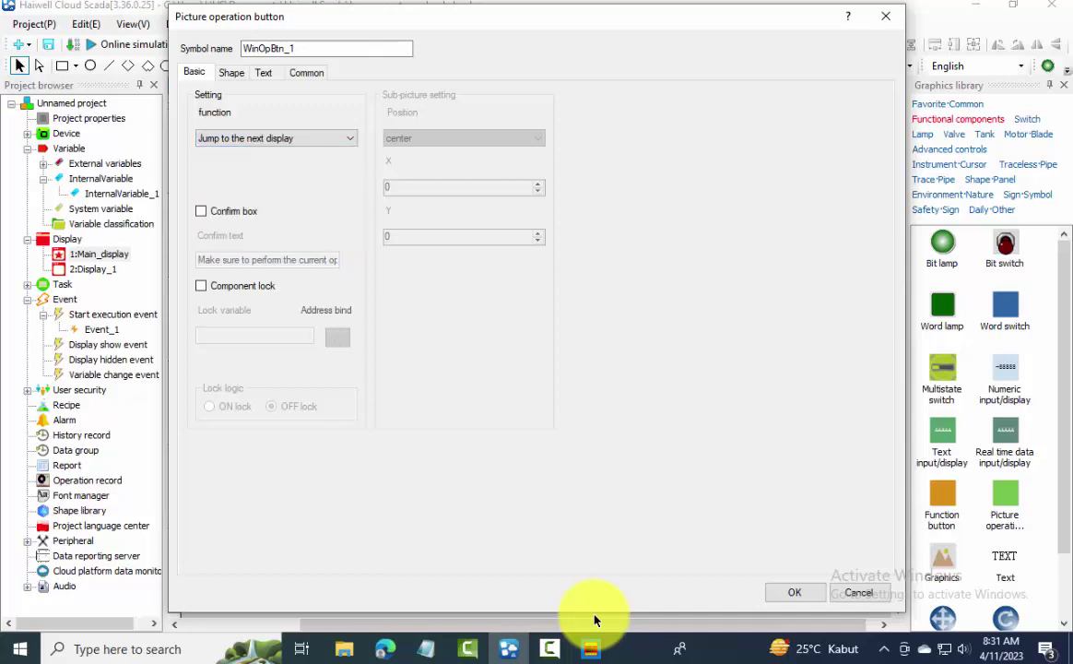
Change the button's shape to the right-pointing Arrow 10 from the Sign category of the default vector library.
key(ctrl+Tab)
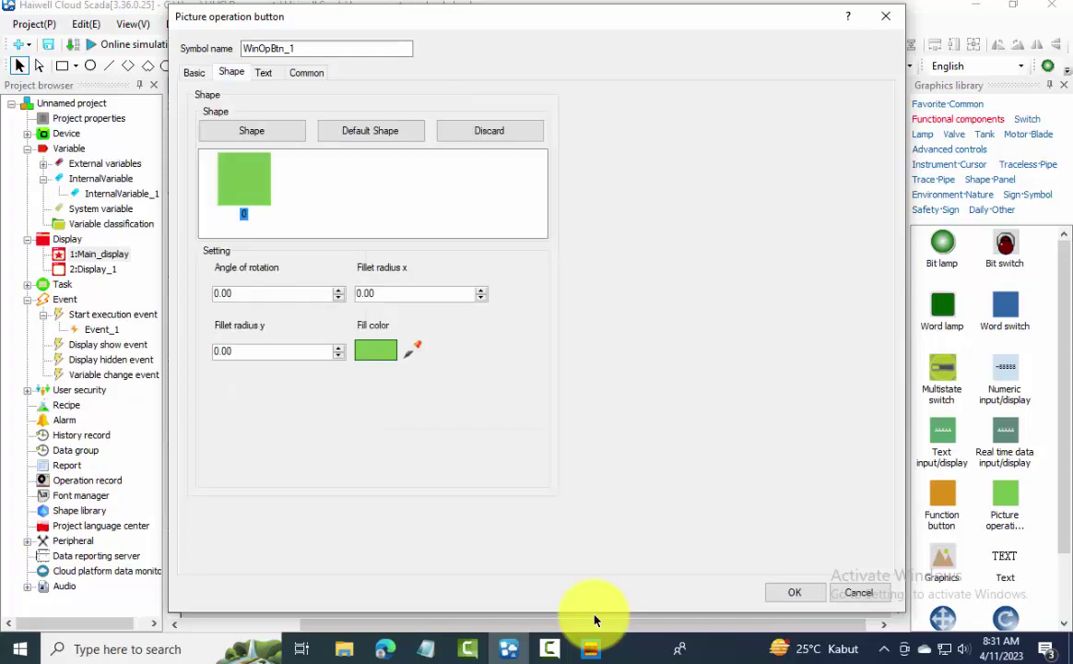
key(Tab)
key(Return)
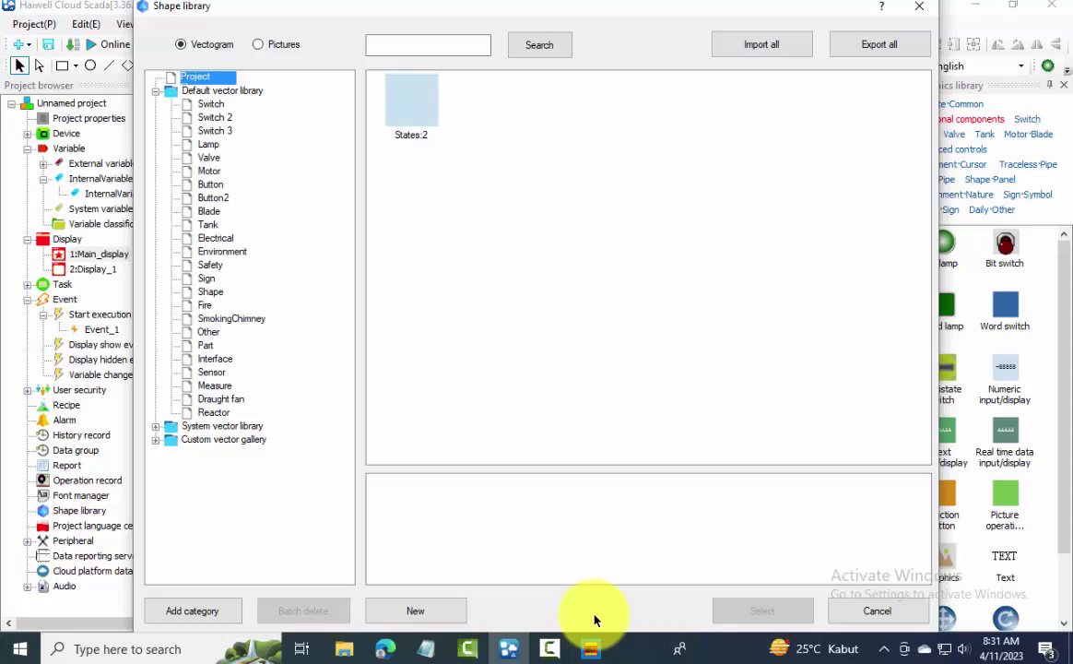
key(s)
key(i)
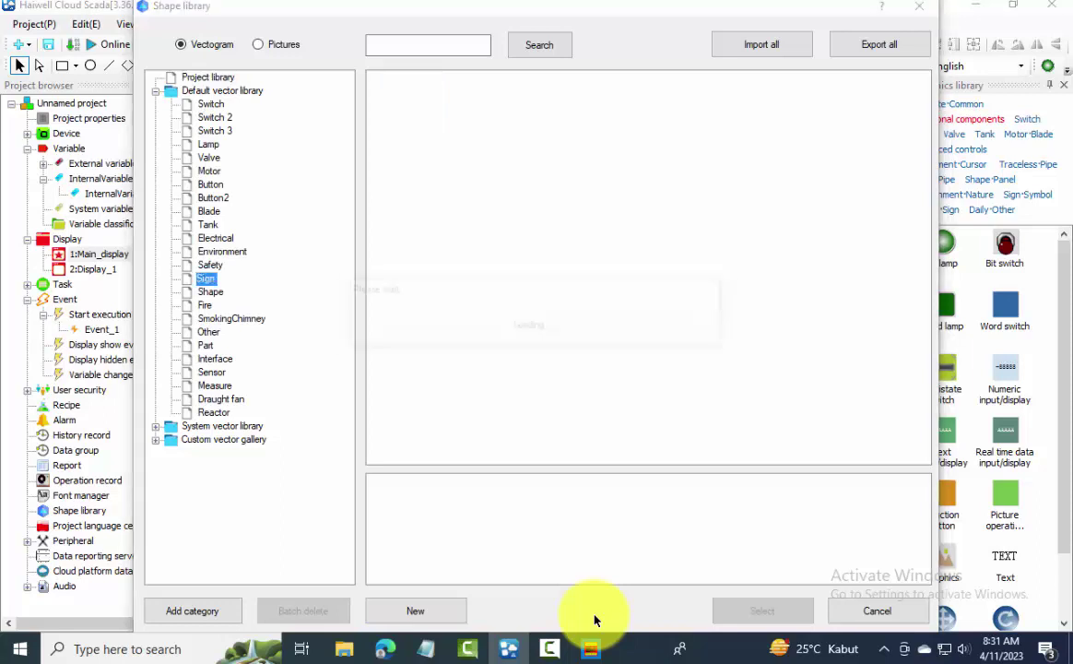
click(681, 190)
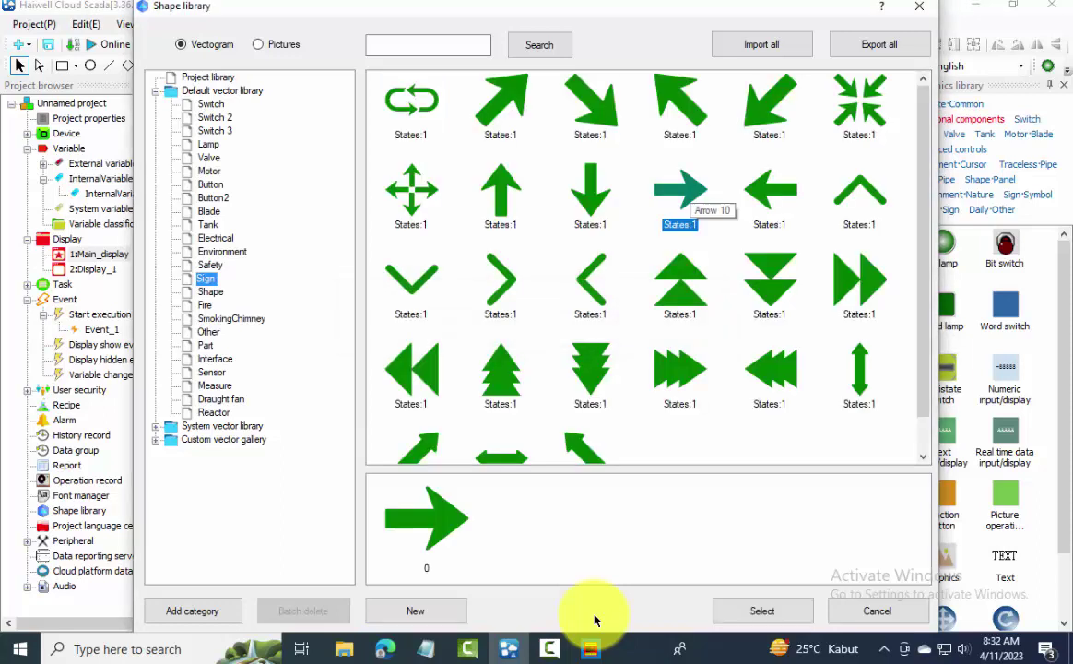
key(Tab)
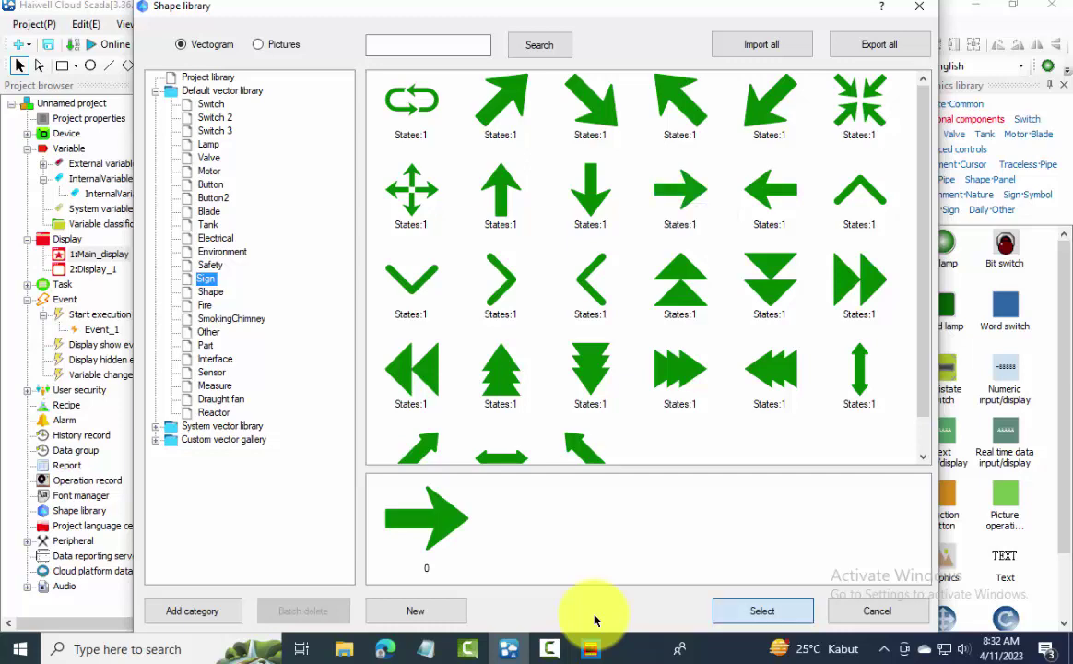
key(Return)
key(Return)
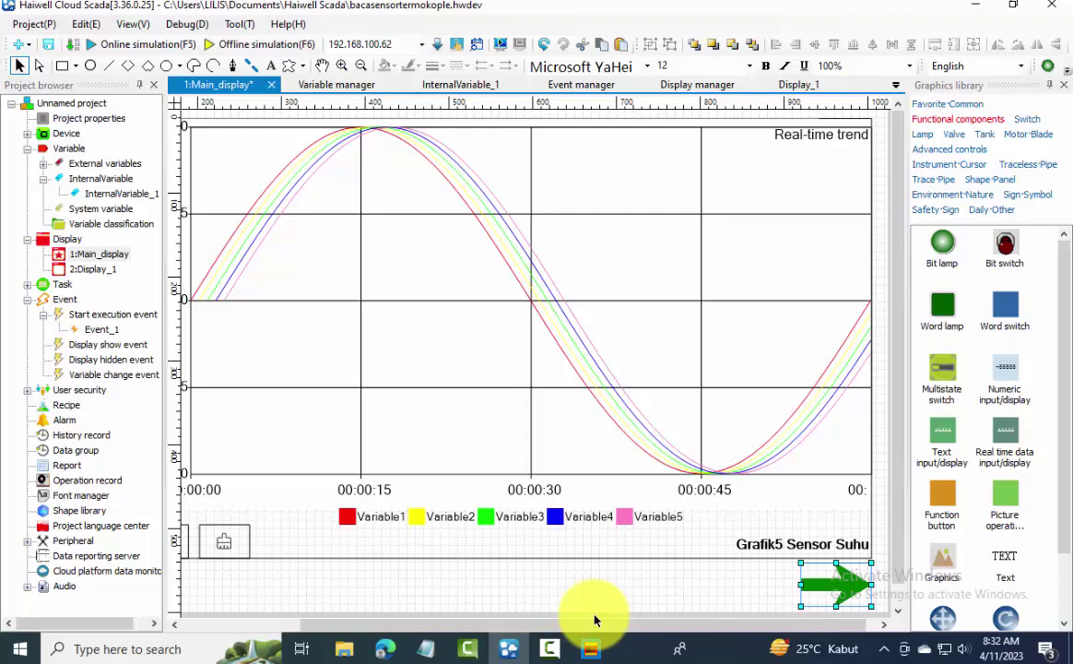
Paste a copy of the arrow button onto Display_1 and set its function to Jump to previous display.
key(Down)
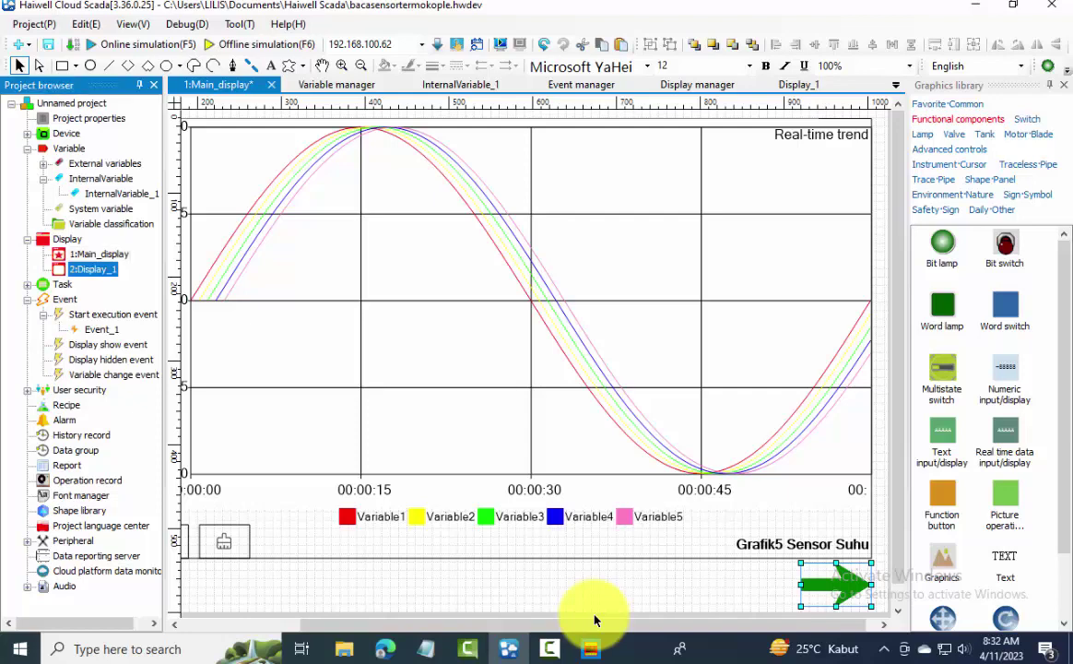
key(Return)
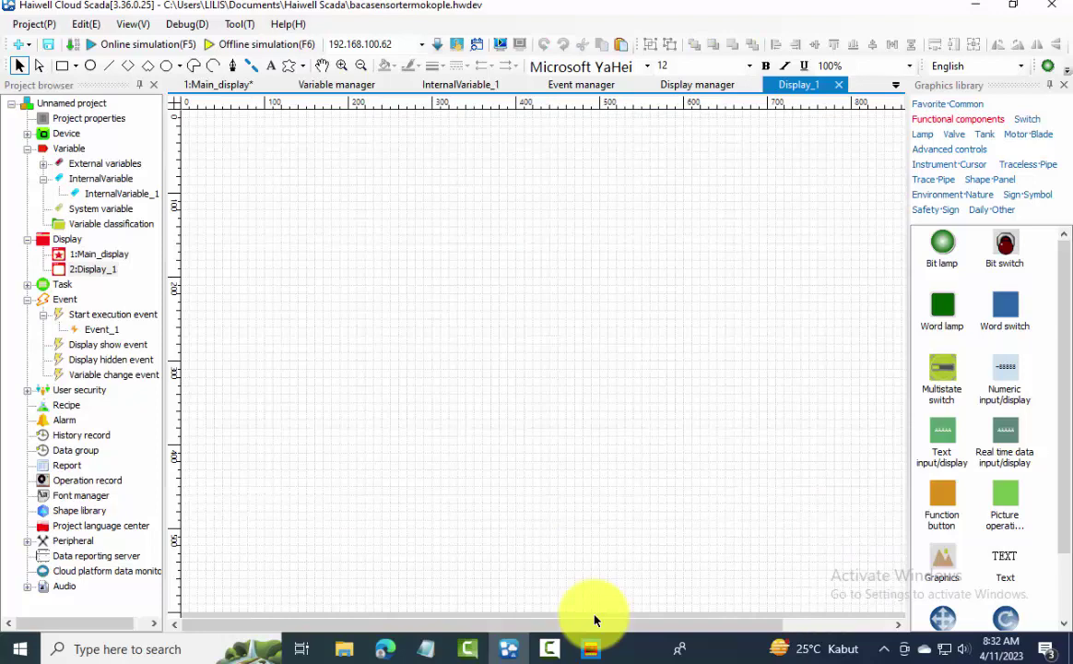
key(ctrl+v)
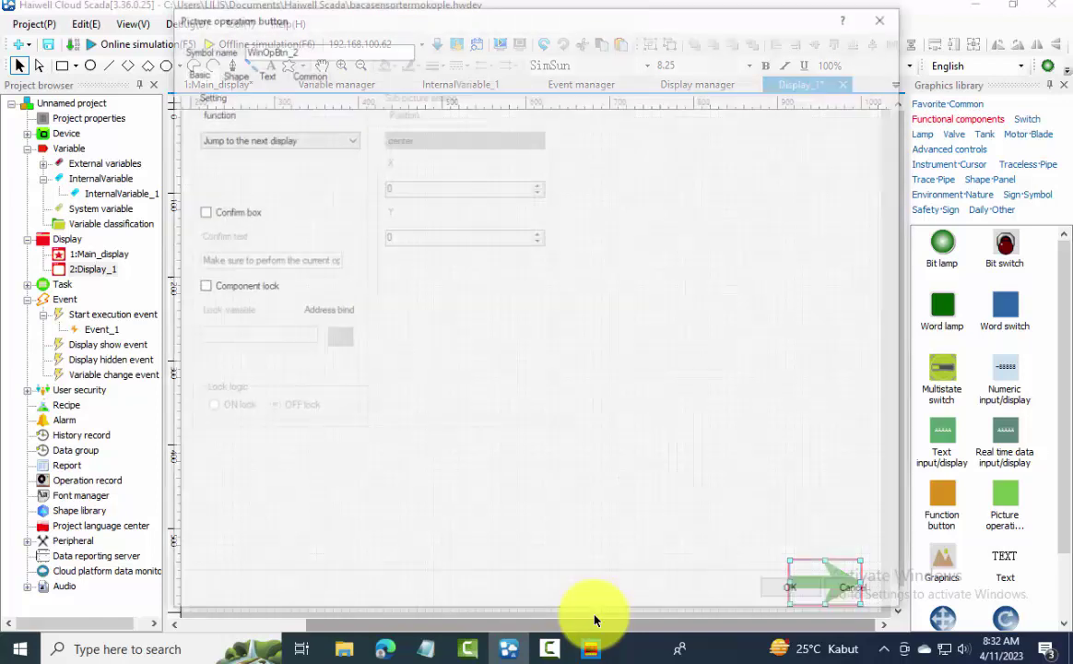
key(Return)
key(alt+Down)
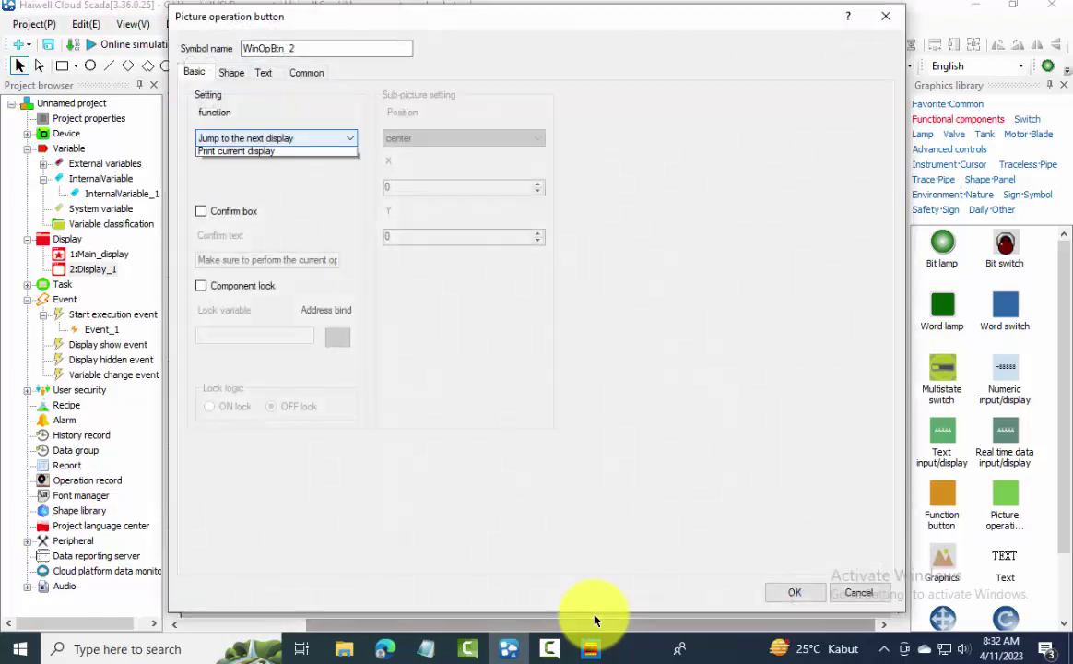
key(Up)
key(Return)
key(Return)
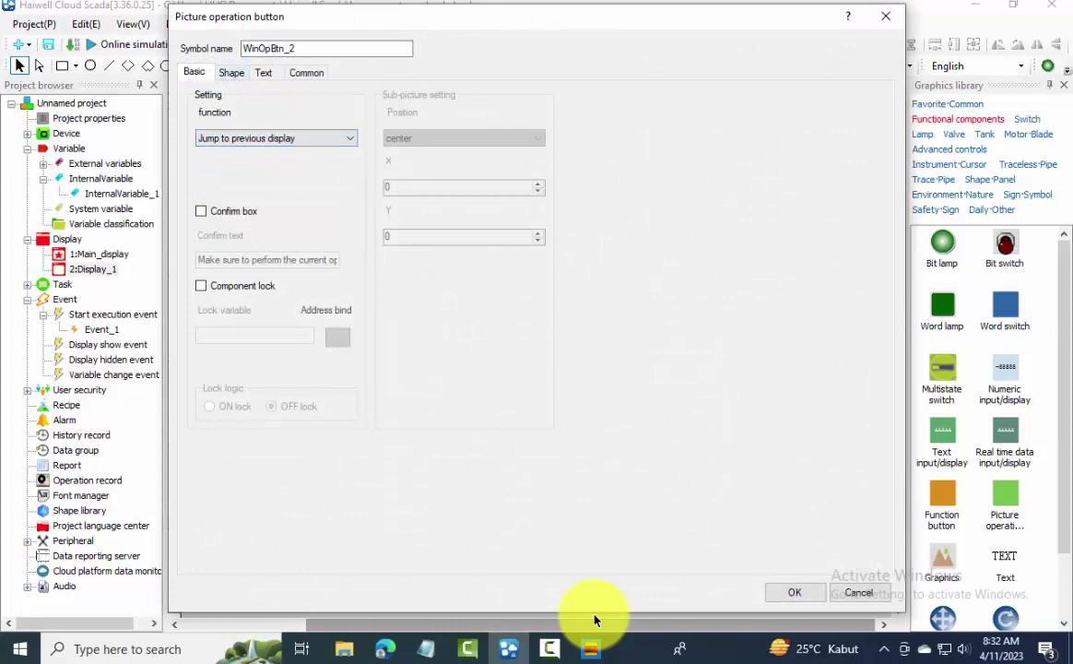
Change the shape of the button on Display_1 to the plain left-pointing arrow from the Sign category.
key(ctrl+Tab)
key(Tab)
key(Return)
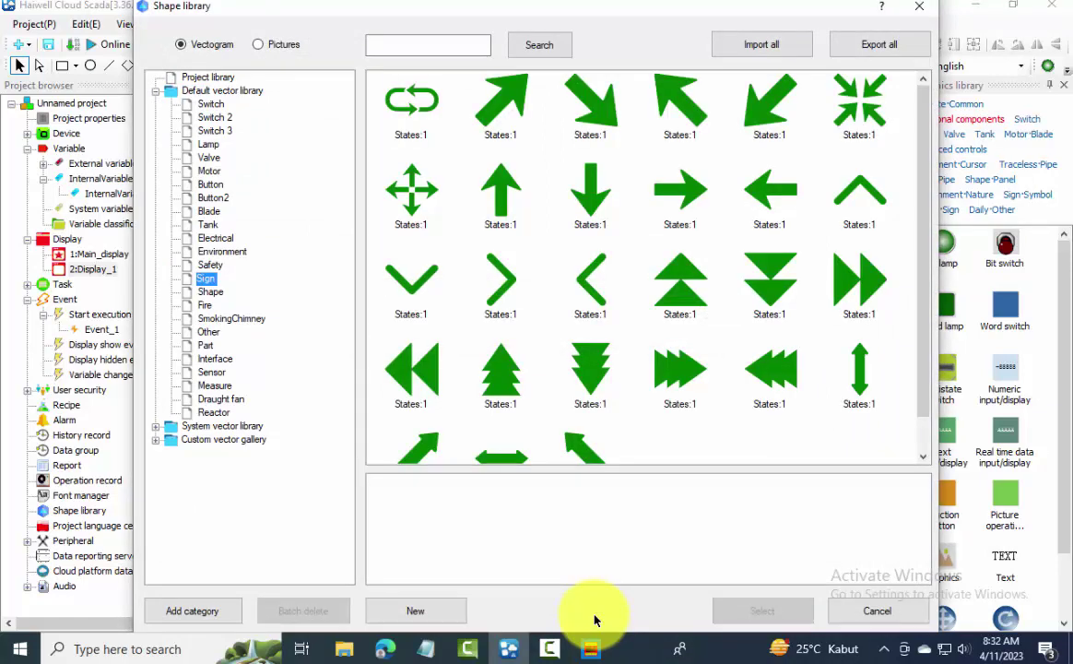
key(Return)
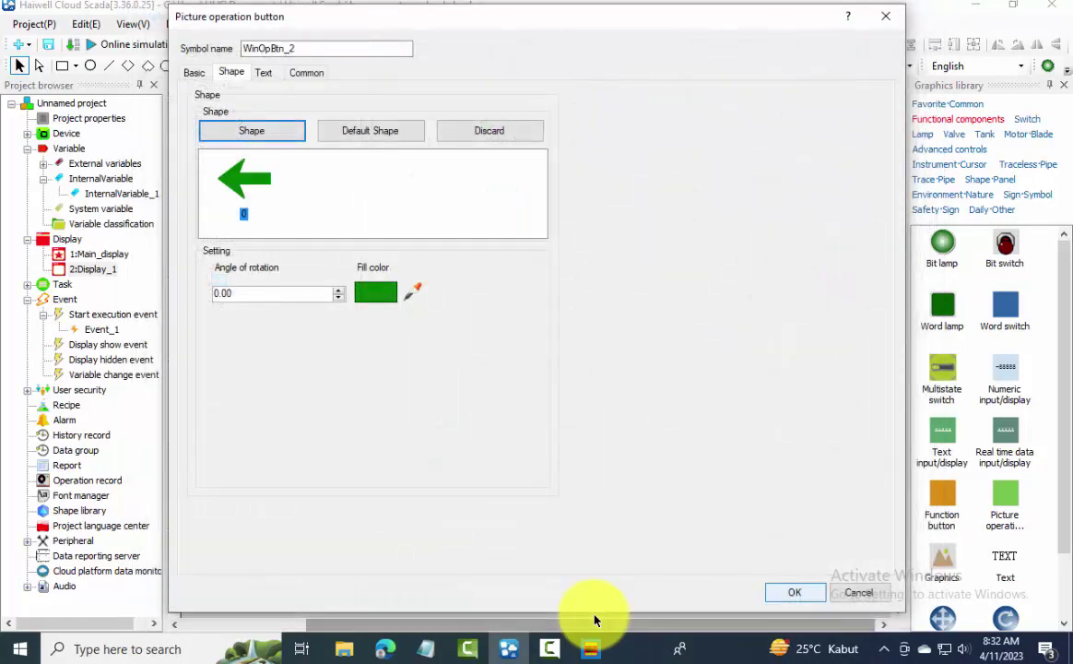
key(Return)
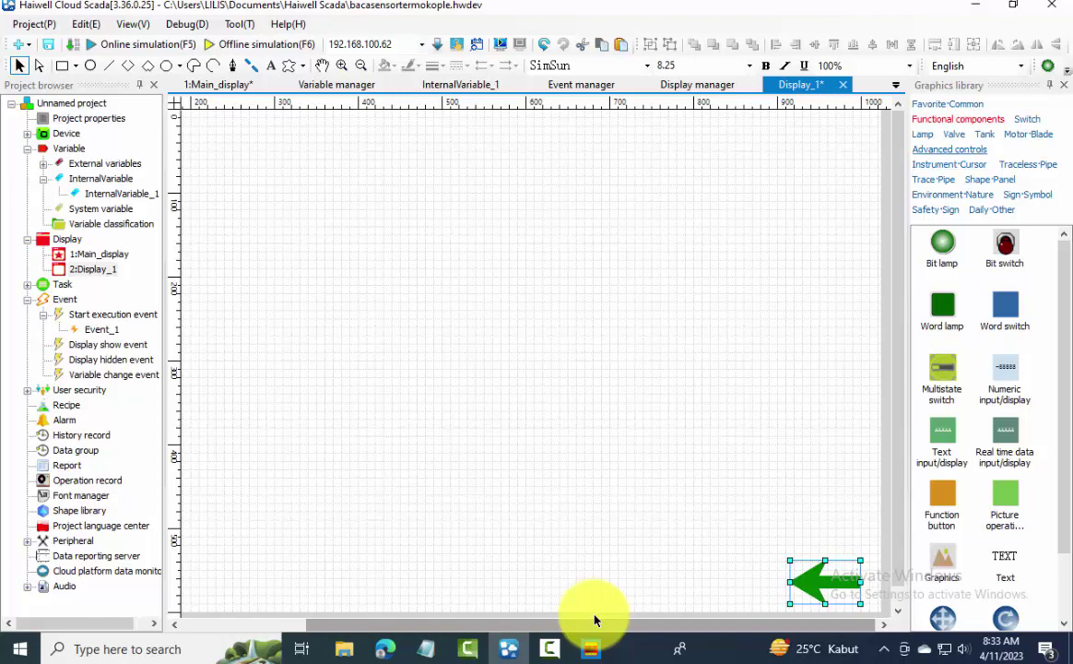
Place a historical data report table on Display_1 and enlarge it to fill the area above the arrow button.
click(950, 150)
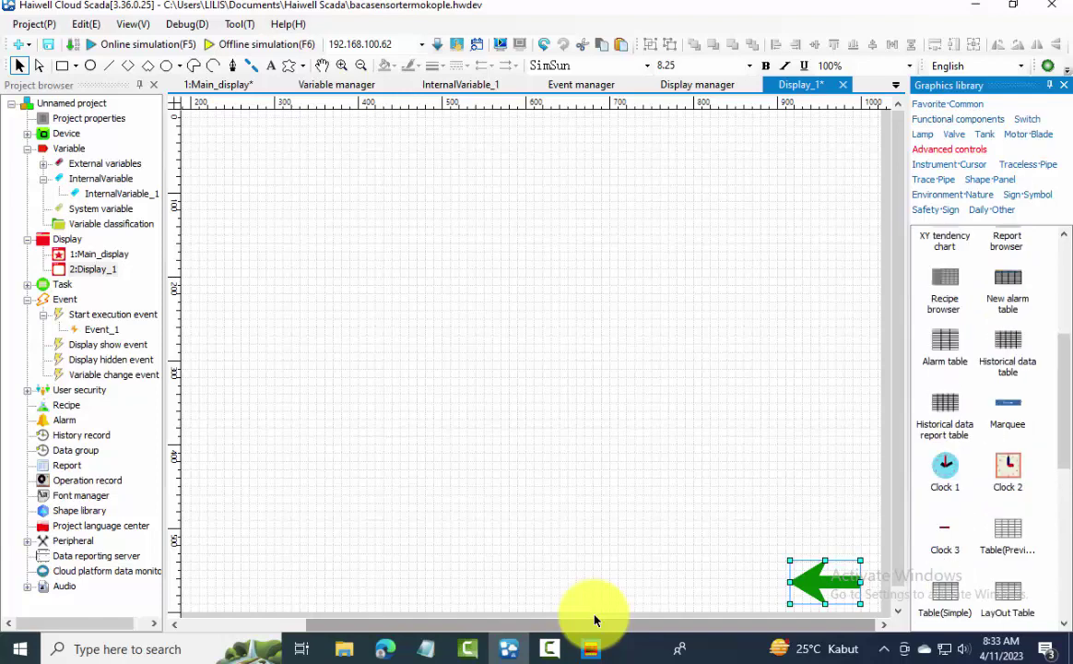
drag(945, 415, 424, 294)
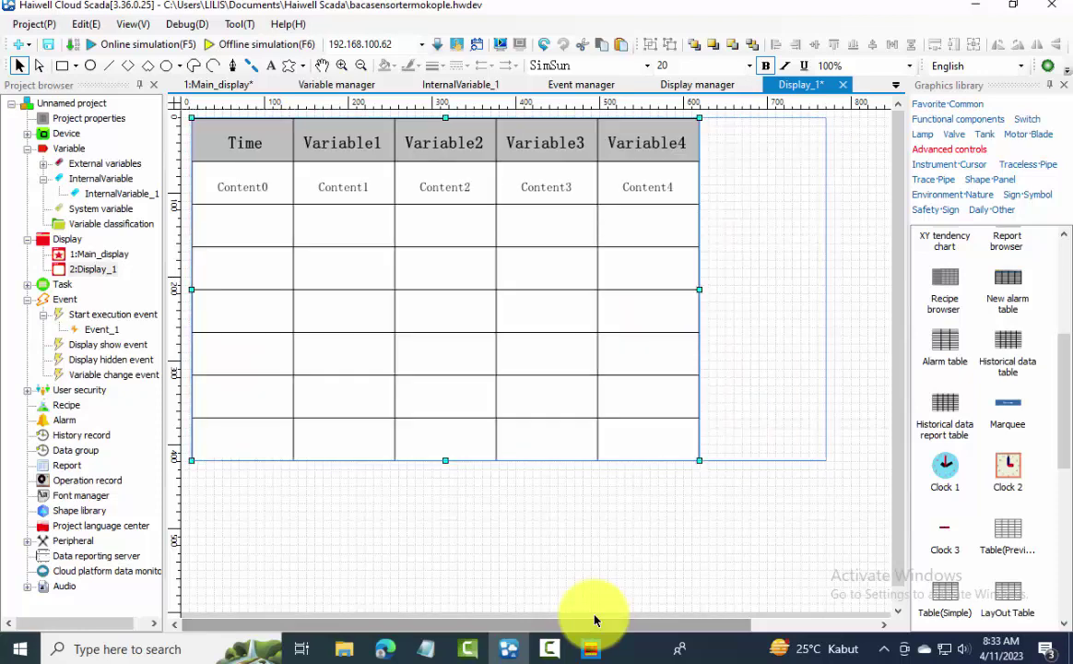
scroll(594, 621, right, 3)
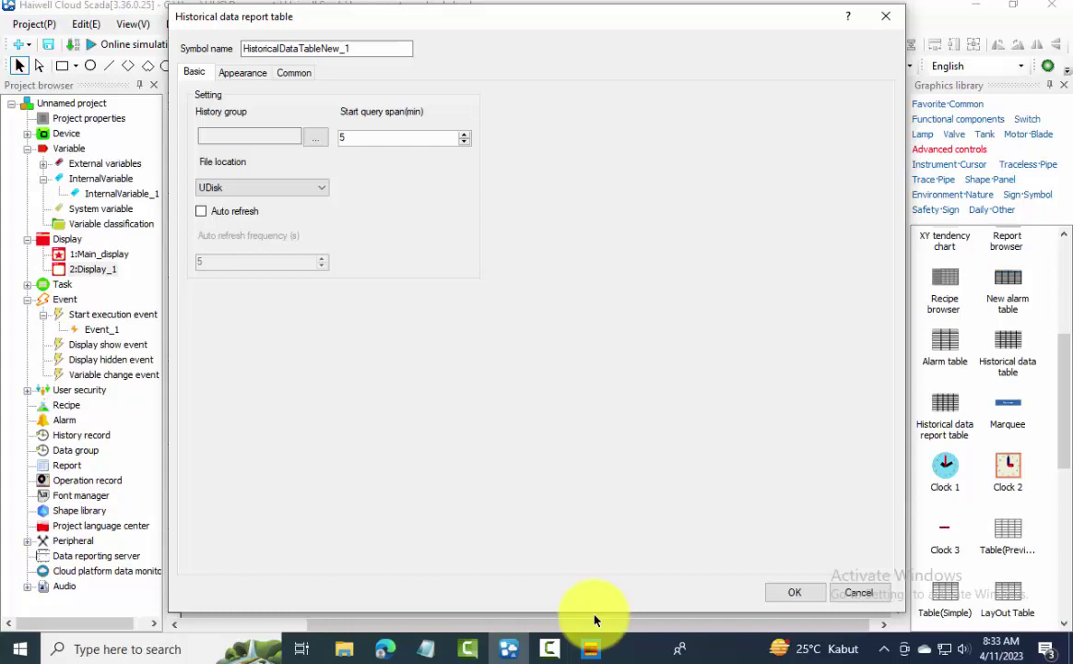
key(Return)
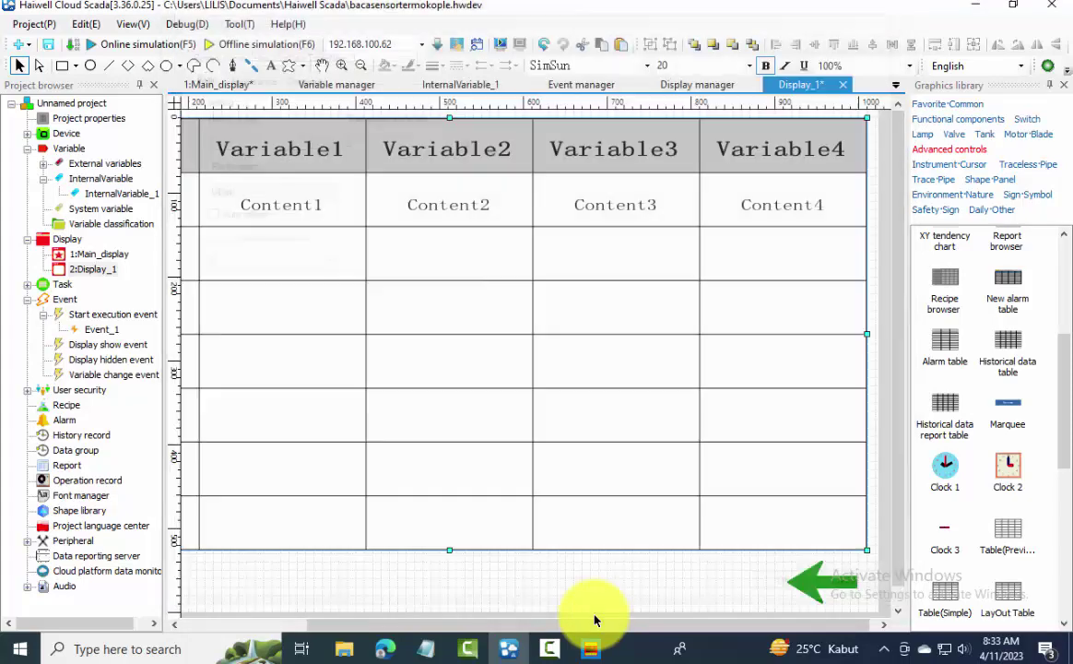
Add a data group named tabel with local storage enabled.
key(Down)
key(Down)
key(Down)
key(Down)
key(Down)
key(Down)
key(Down)
key(Down)
key(Down)
key(Down)
key(Down)
key(Down)
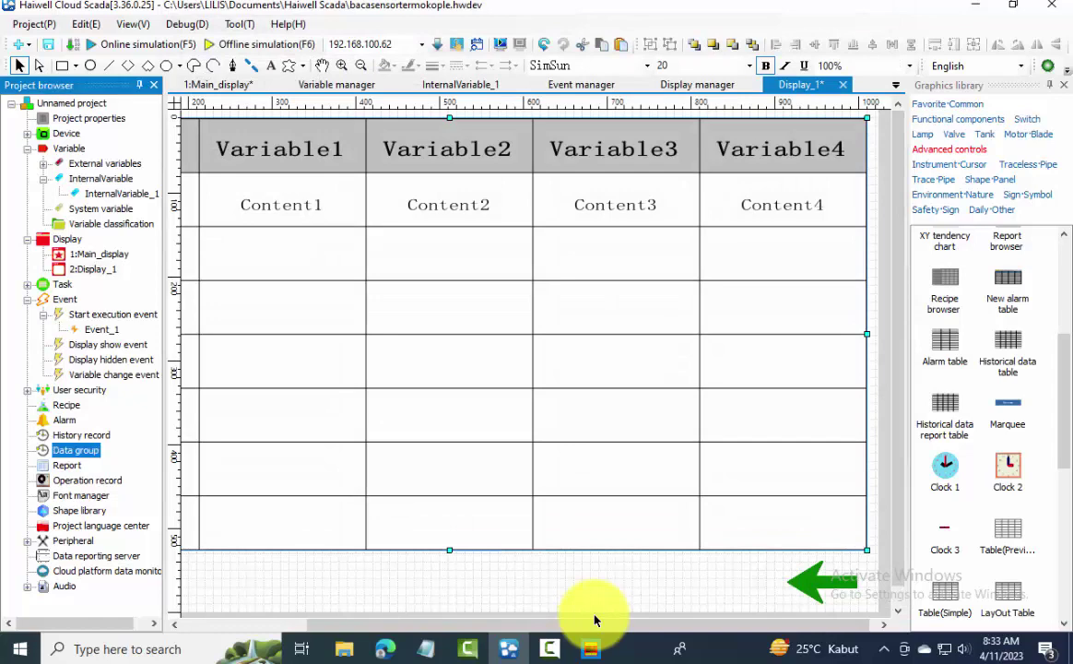
key(Return)
key(Tab)
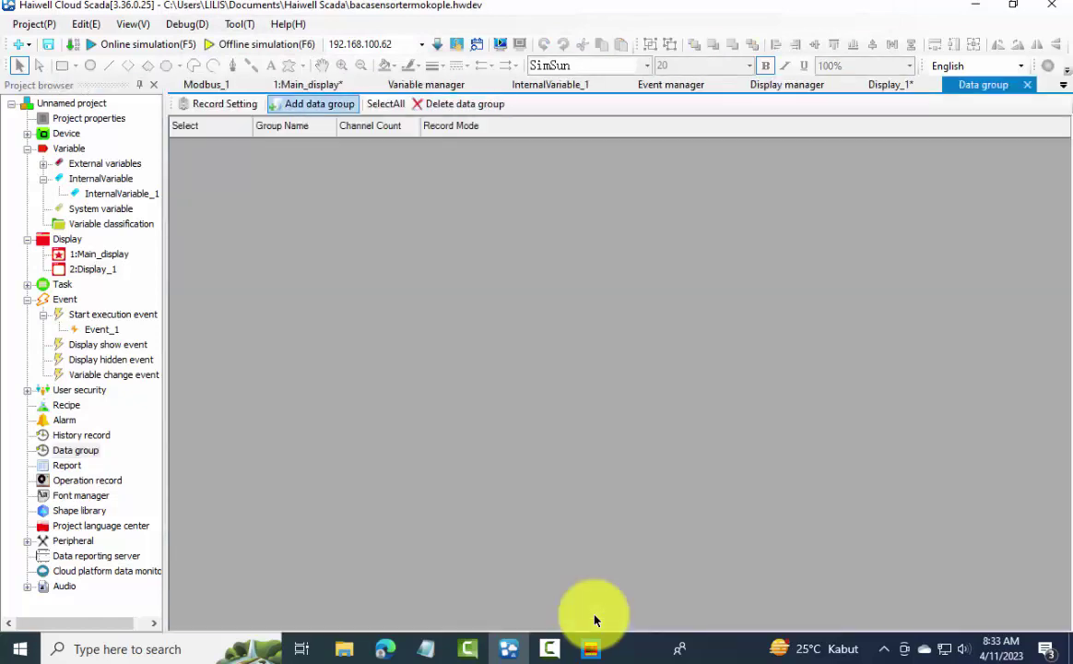
key(Return)
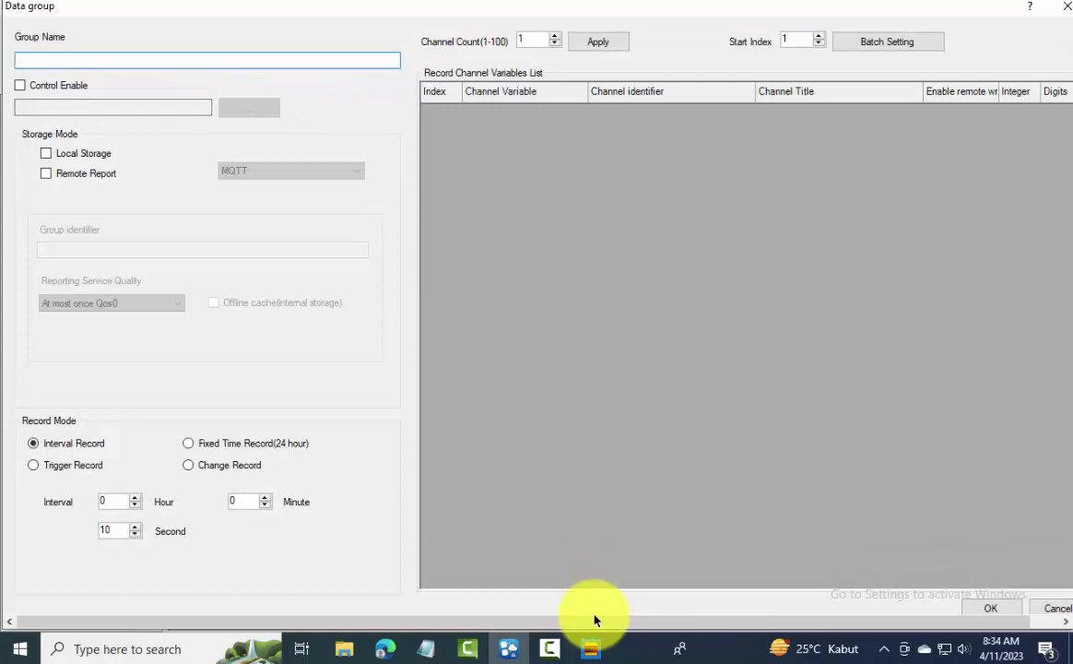
text(label)
click(46, 153)
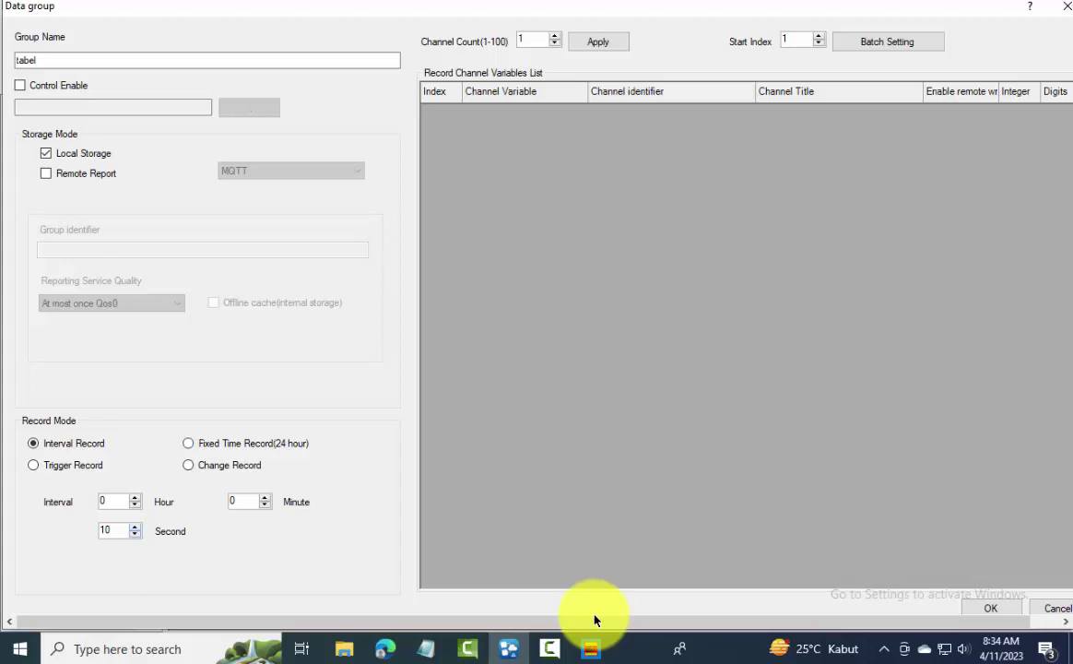
Set the data group's channel count to 5 and apply it to the record channel list.
key(Tab)
key(Right)
key(Tab)
text(5)
key(Tab)
key(Return)
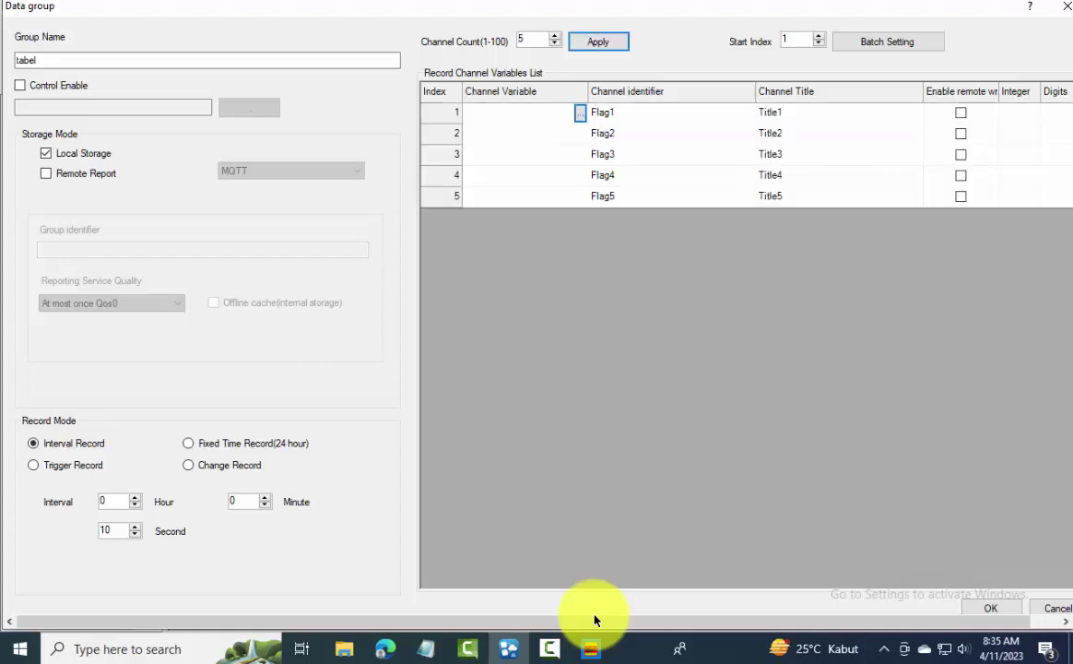
Assign InternalVariable_1's Variable1 through Variable5 to record channels 1 to 5 in order and save the data group.
key(space)
scroll(618, 323, down, 10)
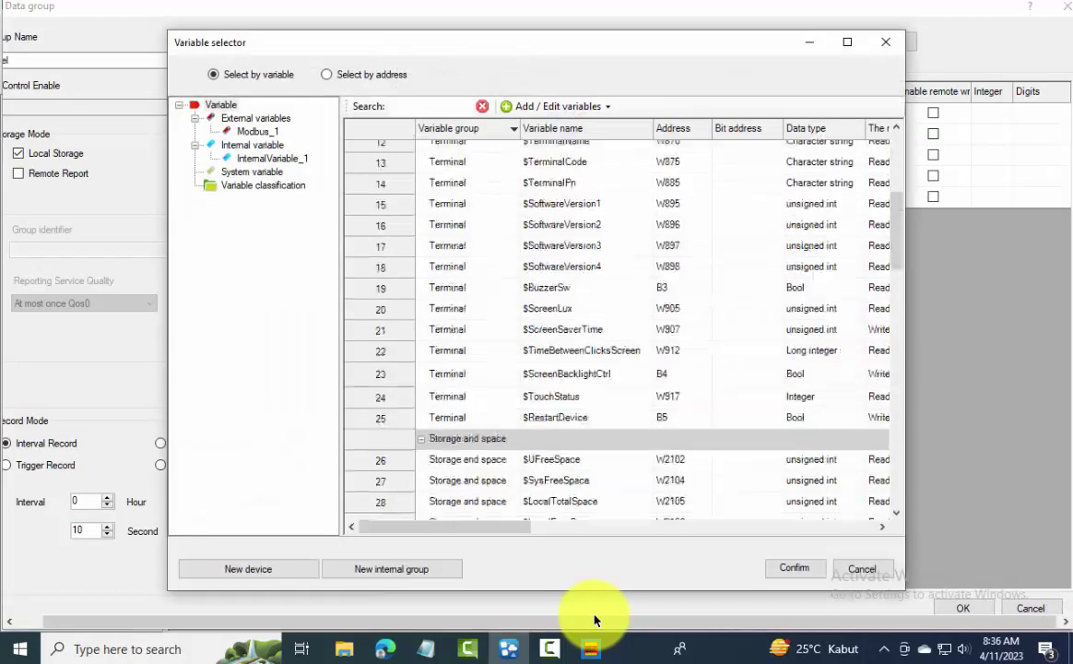
scroll(595, 621, down, 10)
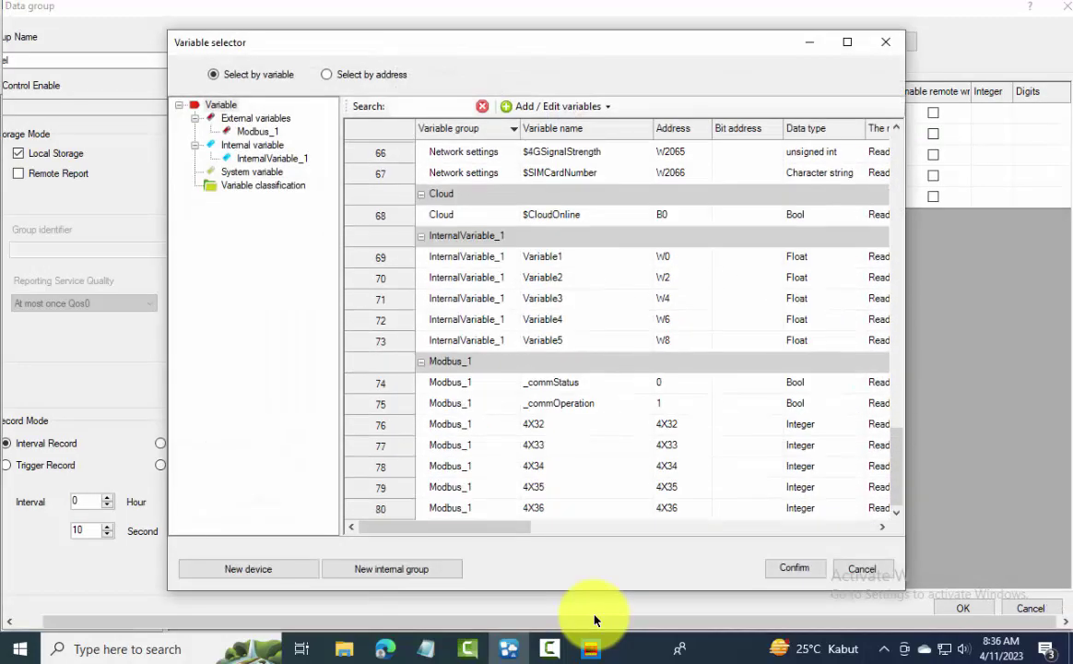
key(Return)
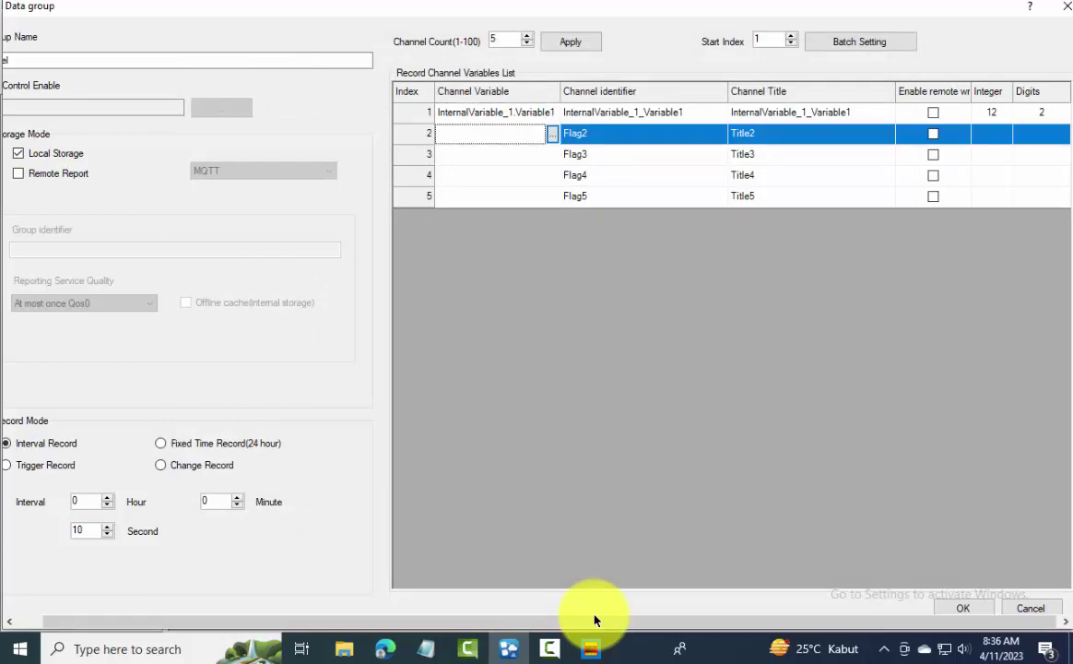
key(space)
key(Return)
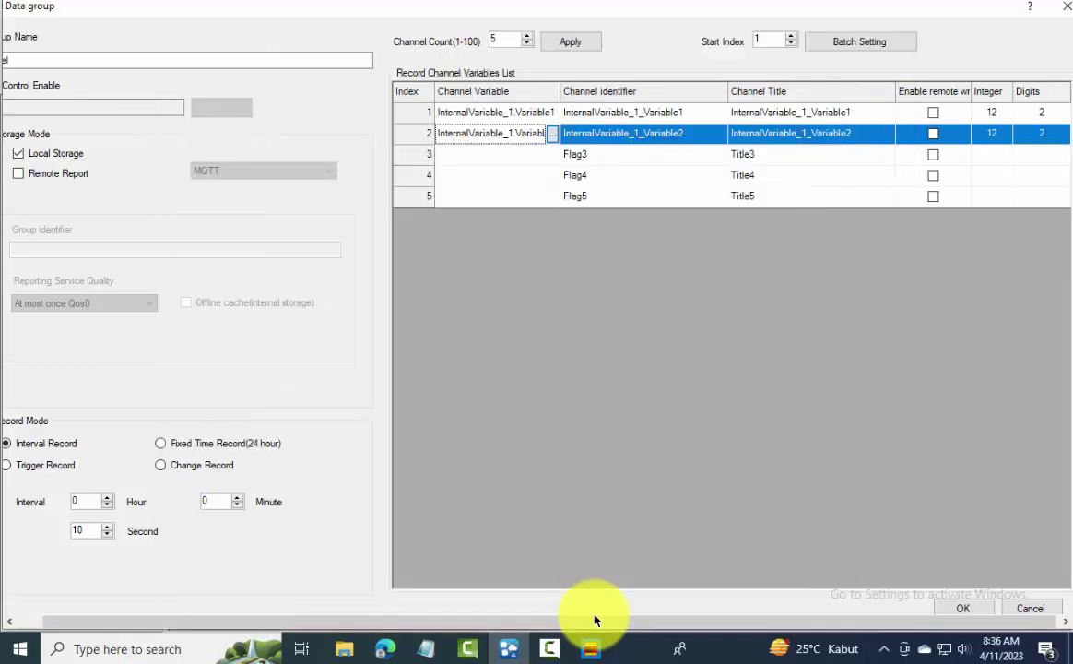
key(space)
scroll(595, 620, down, 13)
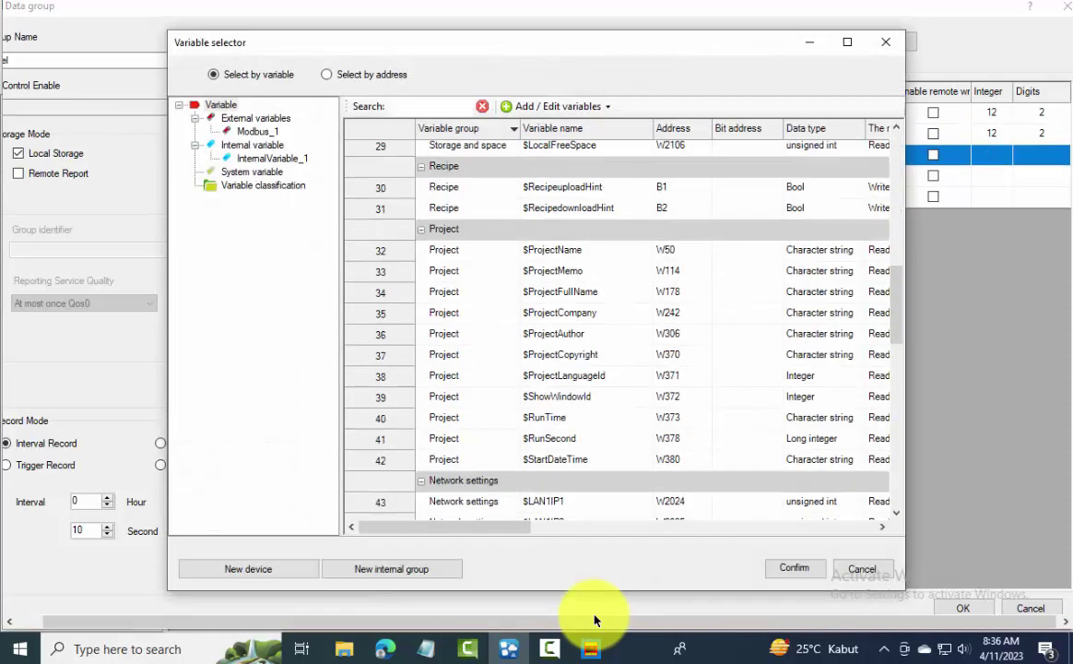
key(Return)
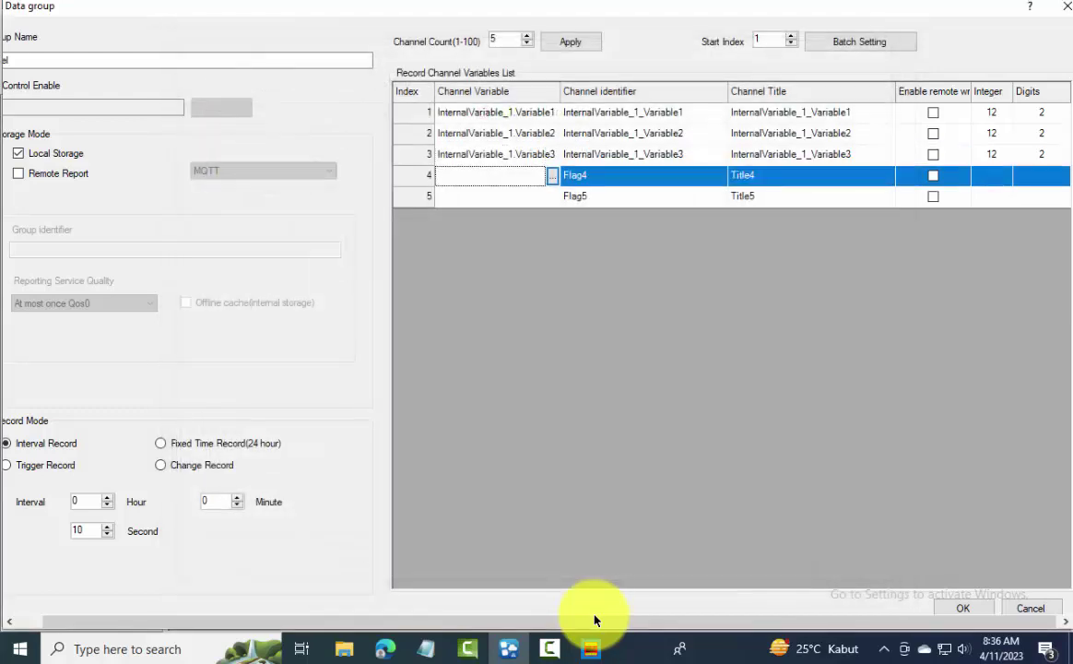
key(space)
key(Return)
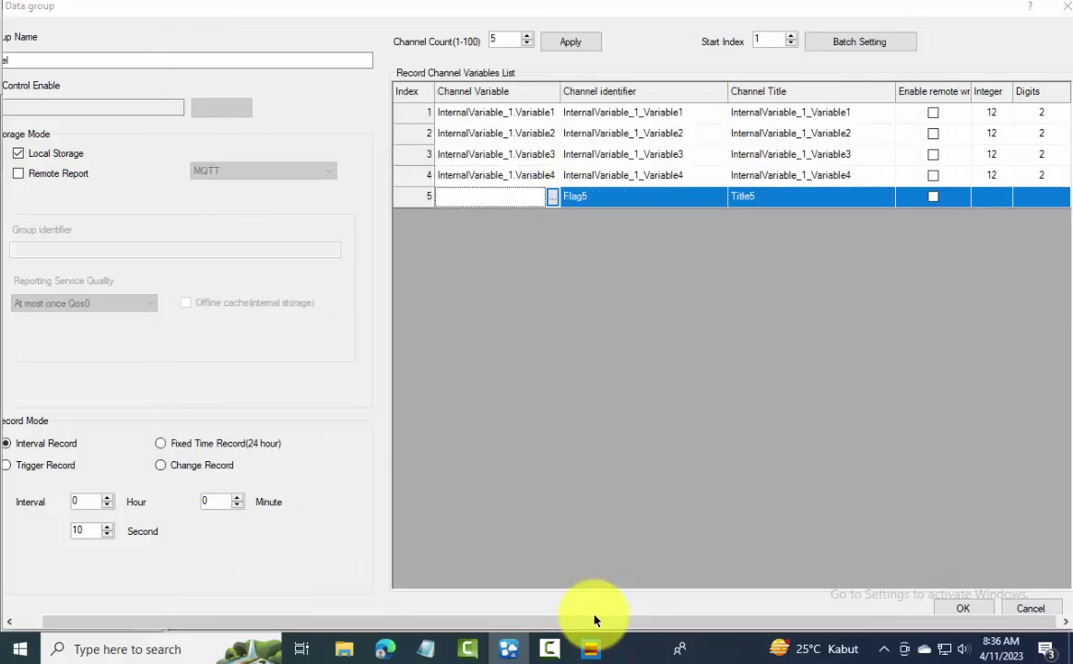
key(space)
scroll(595, 621, down, 20)
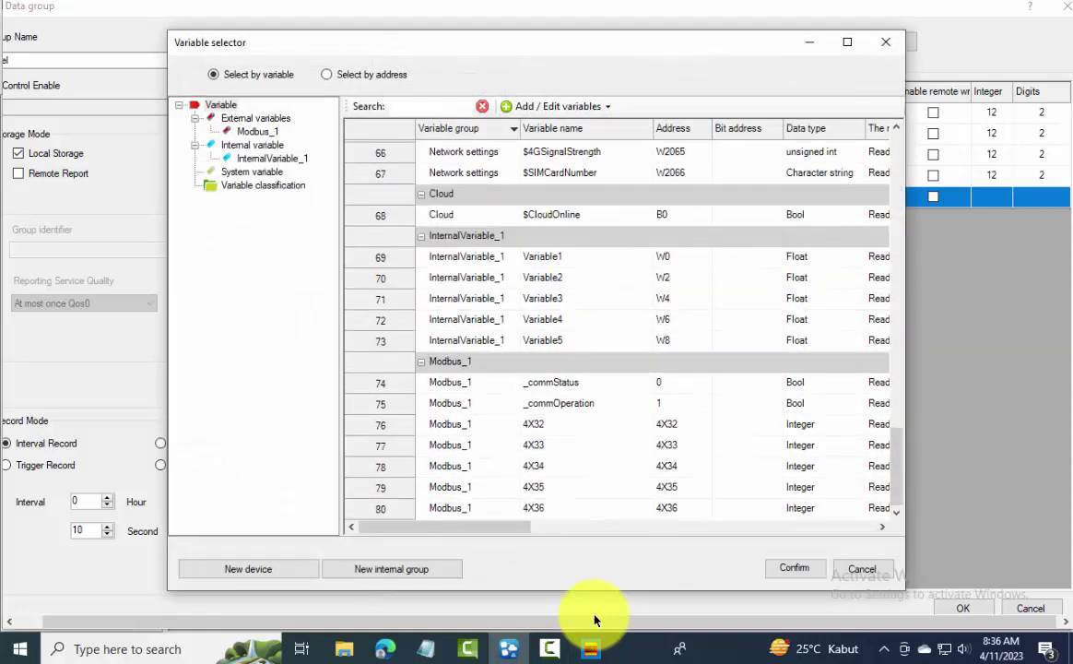
key(Return)
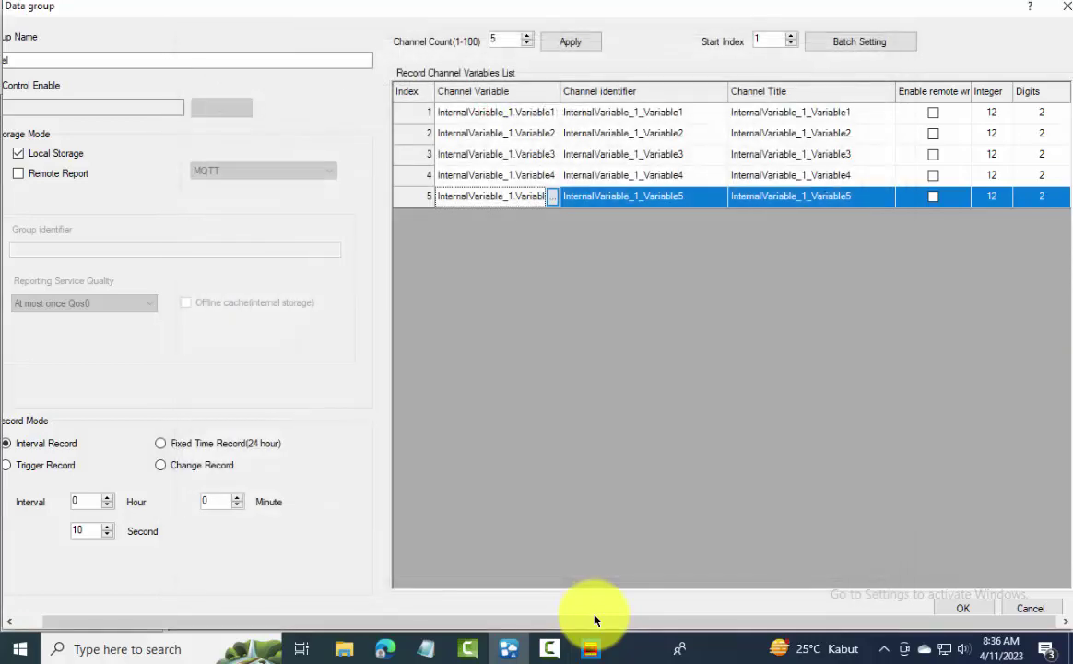
key(Return)
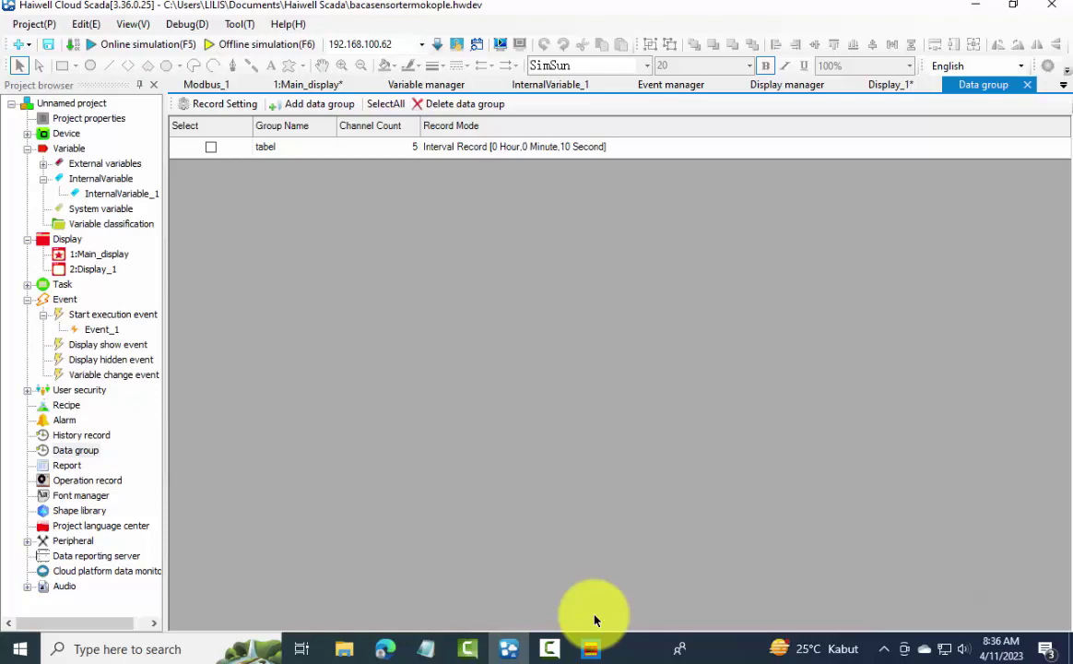
Set the history group of Display_1's historical data report table to tabel and accept its numerical display format.
key(ctrl+Tab)
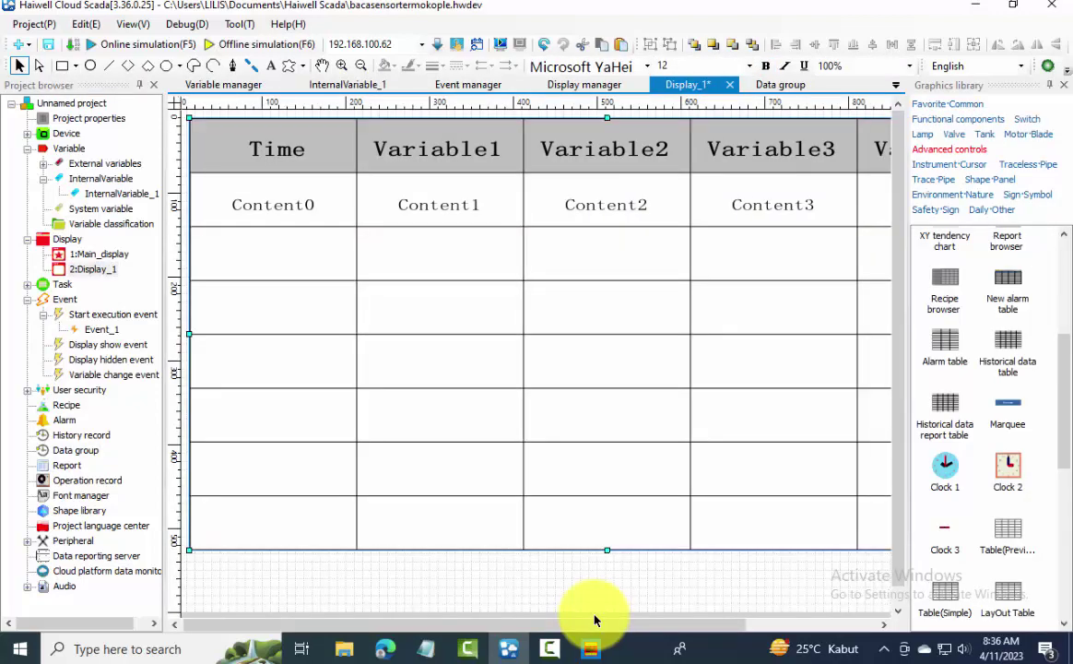
key(Return)
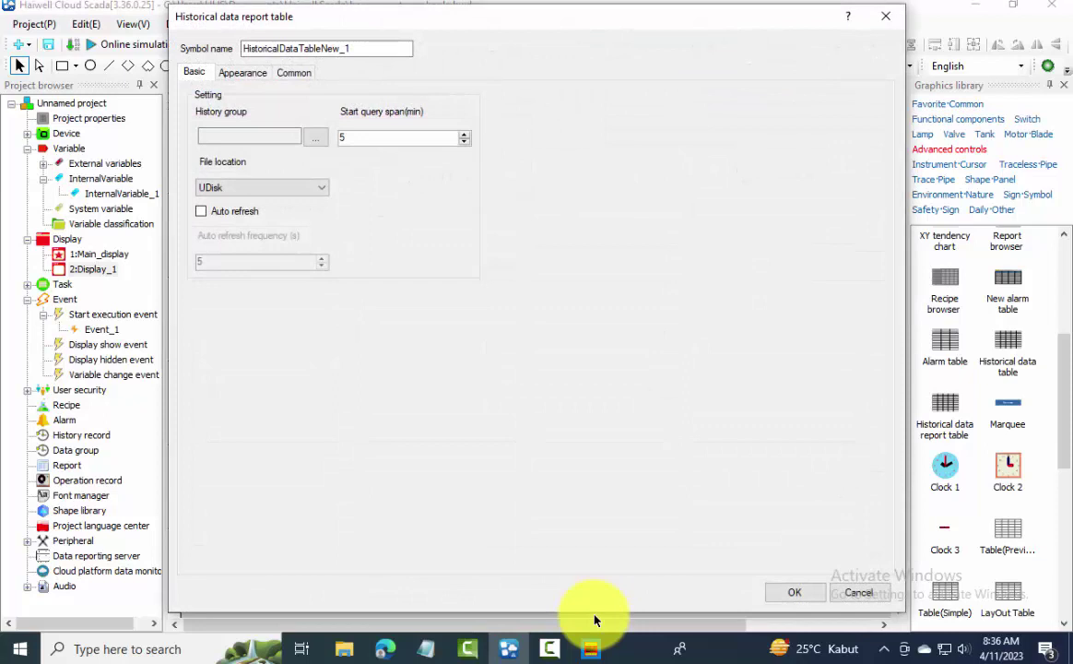
key(Tab)
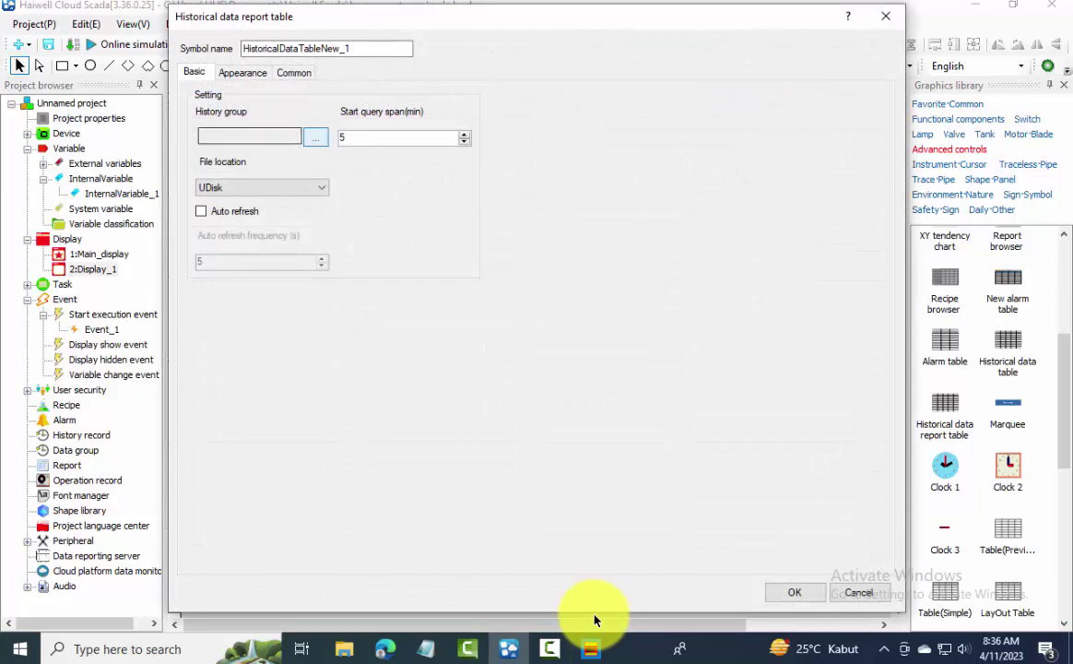
key(Return)
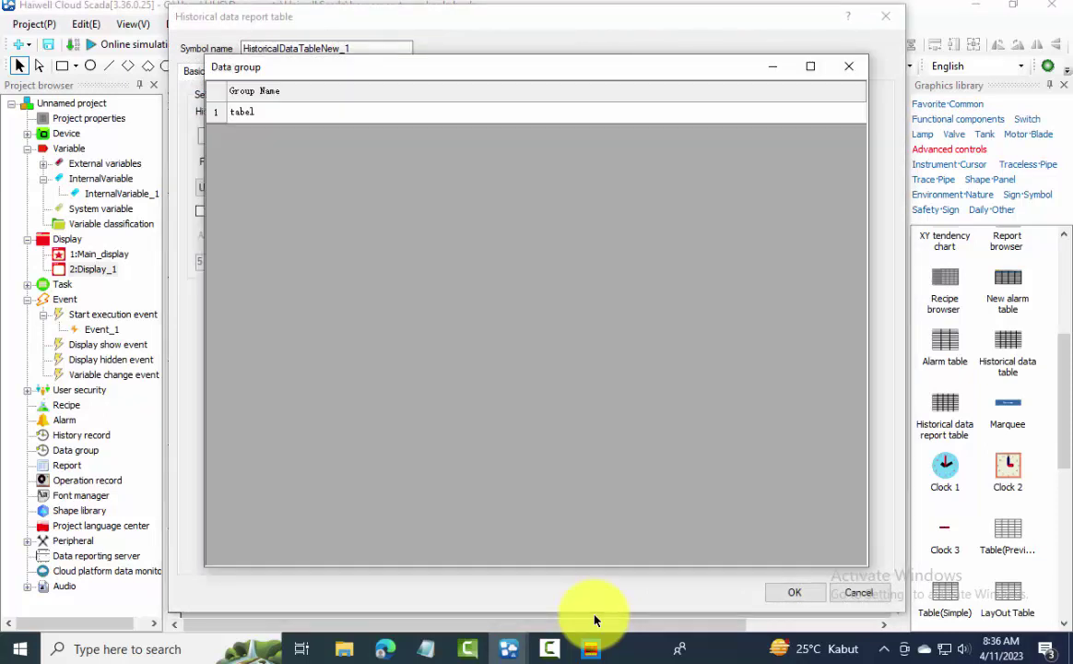
key(Down)
key(Return)
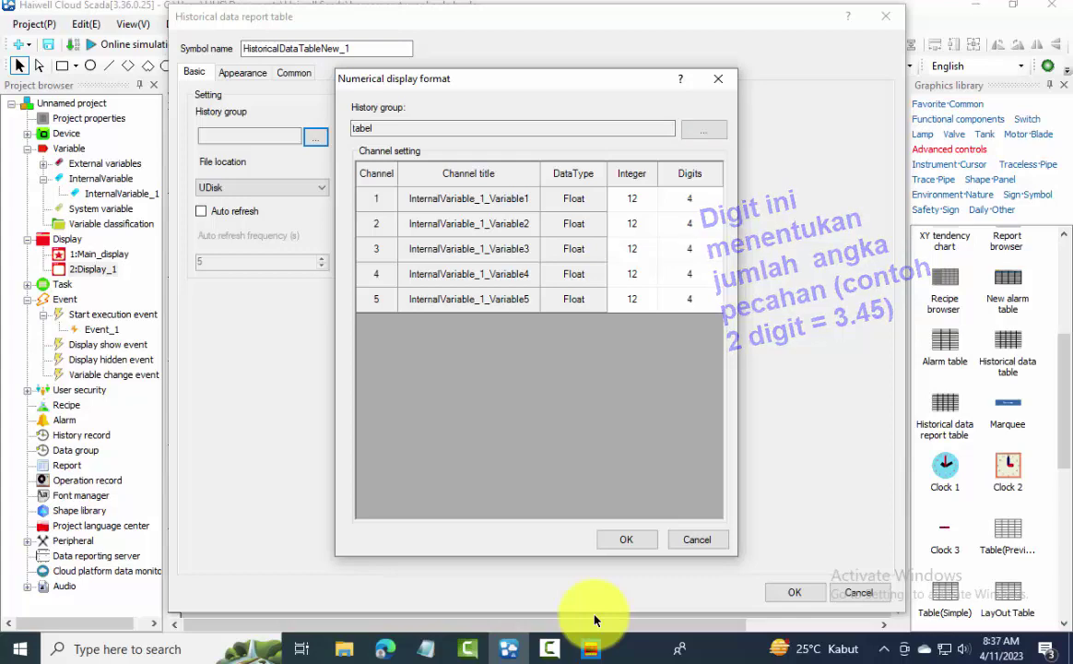
key(ctrl+End)
key(Return)
key(Return)
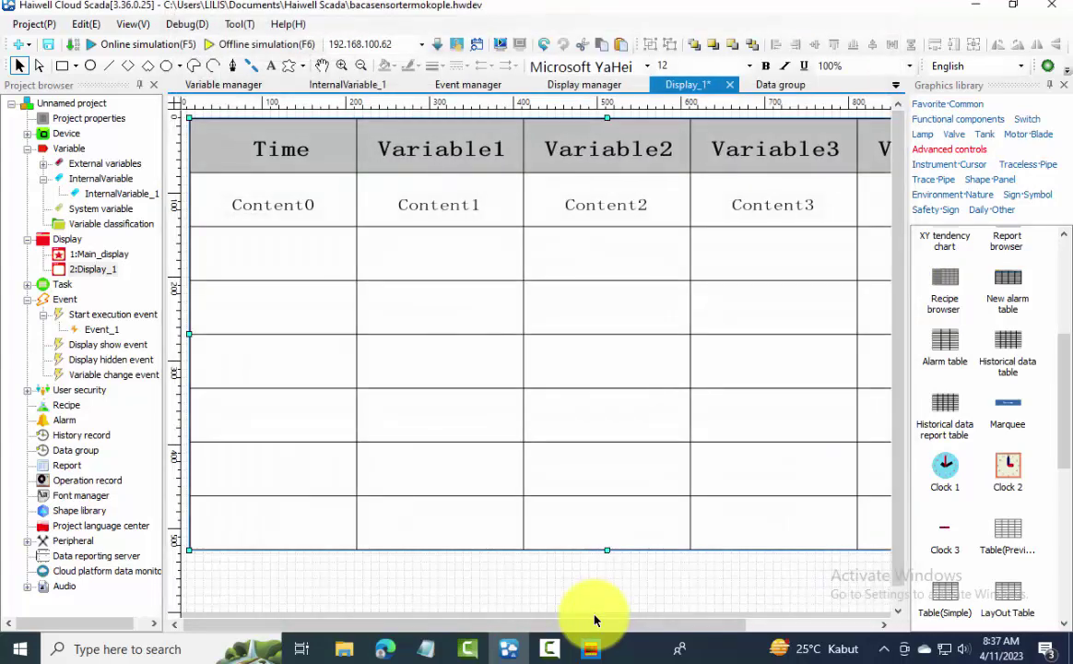
key(alt)
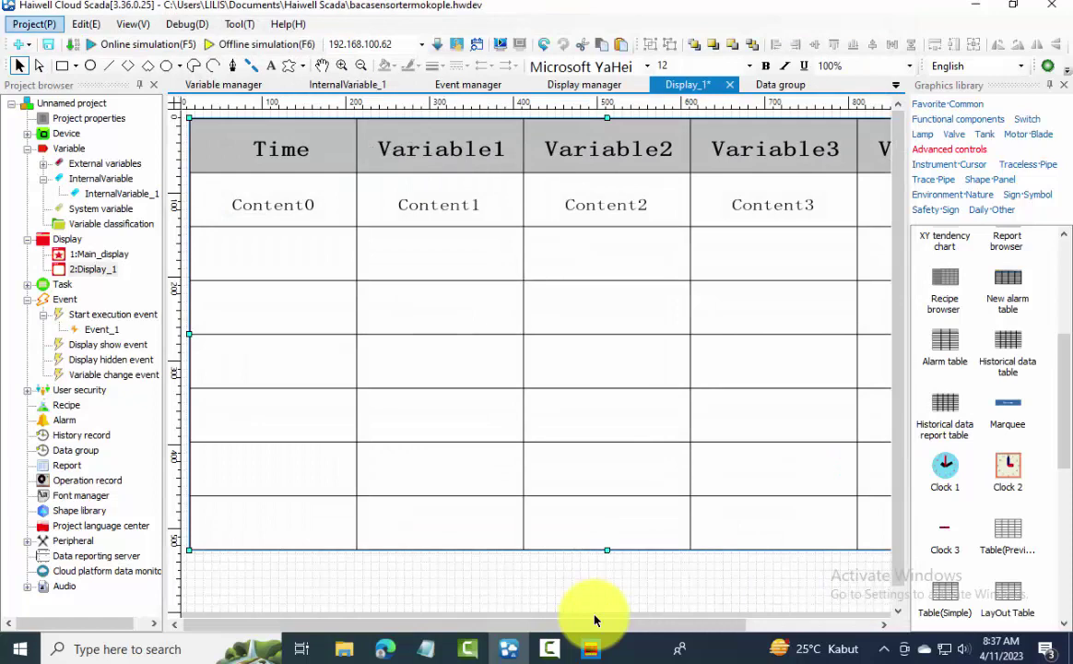
key(Down)
key(Down)
key(Down)
key(Down)
key(Down)
key(Escape)
key(Escape)
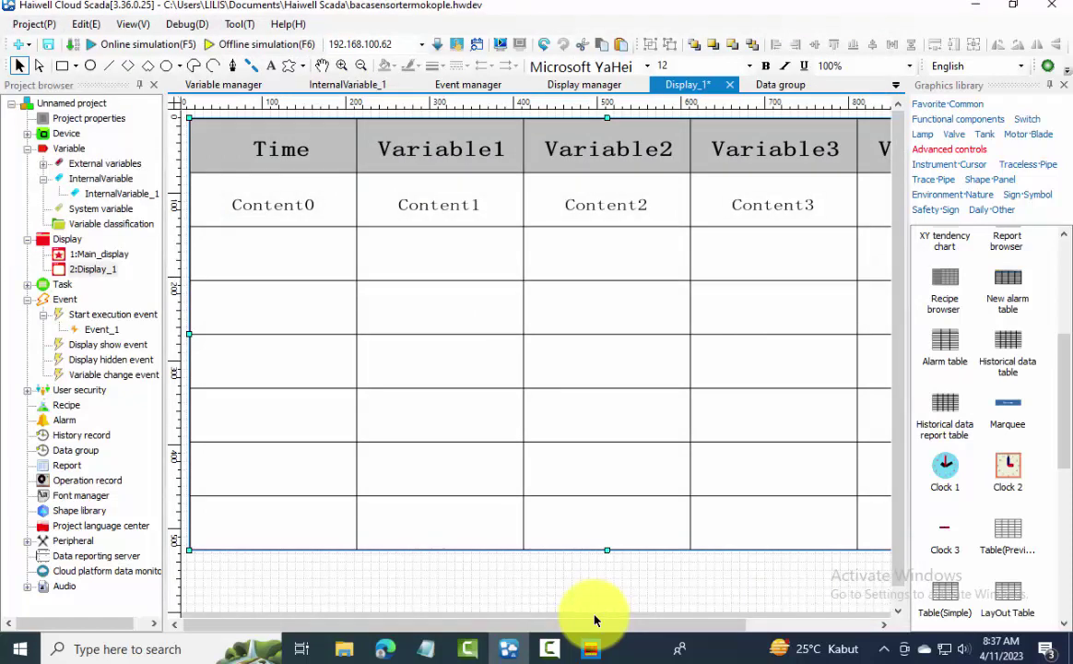
Run the online simulation and export the history table to the Downloads folder as group-tabel_23-04-11_08.45.29.
key(F5)
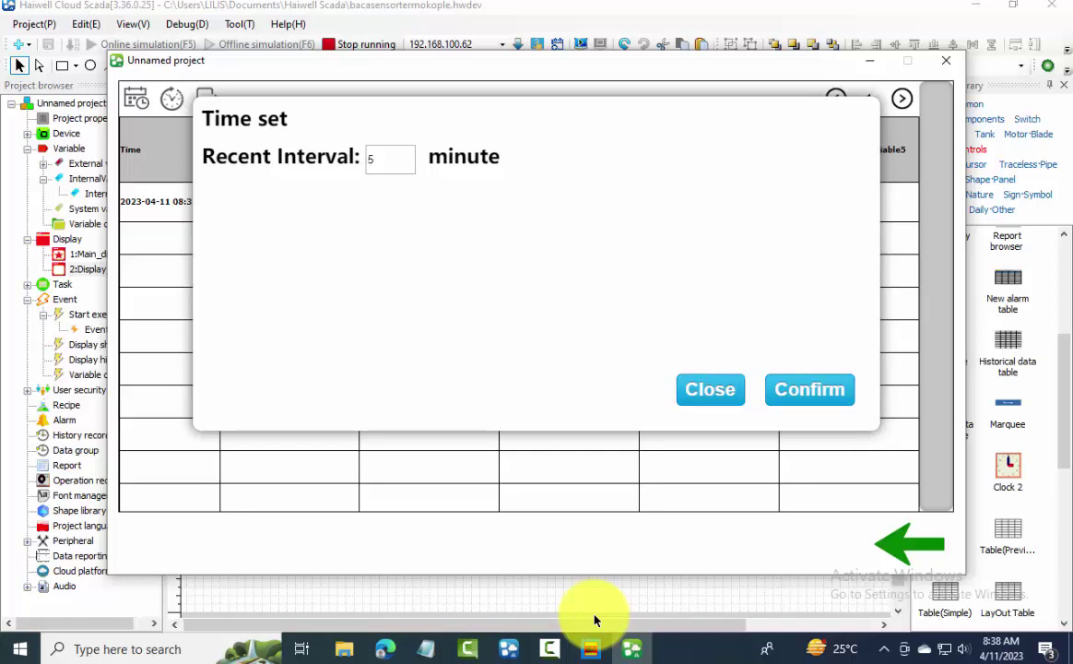
key(Escape)
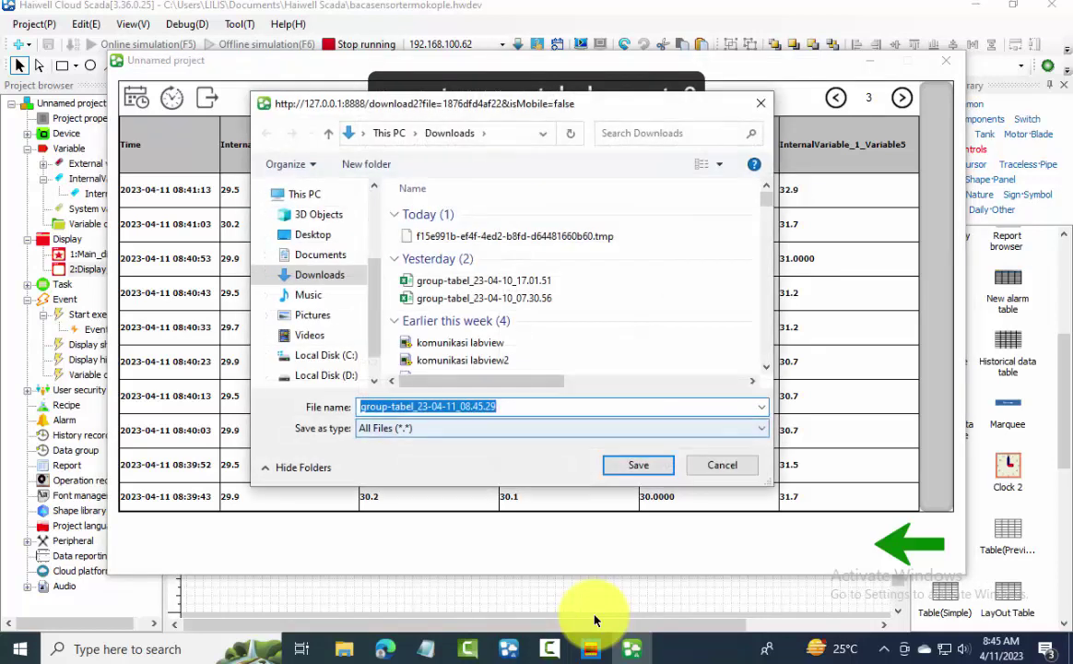
key(End)
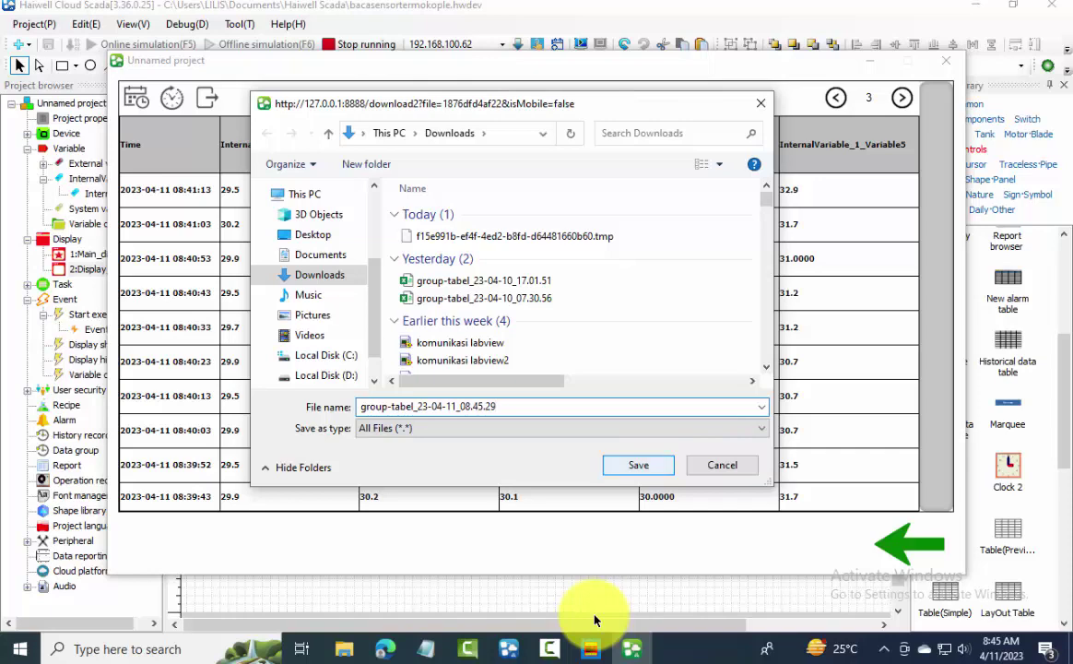
key(Return)
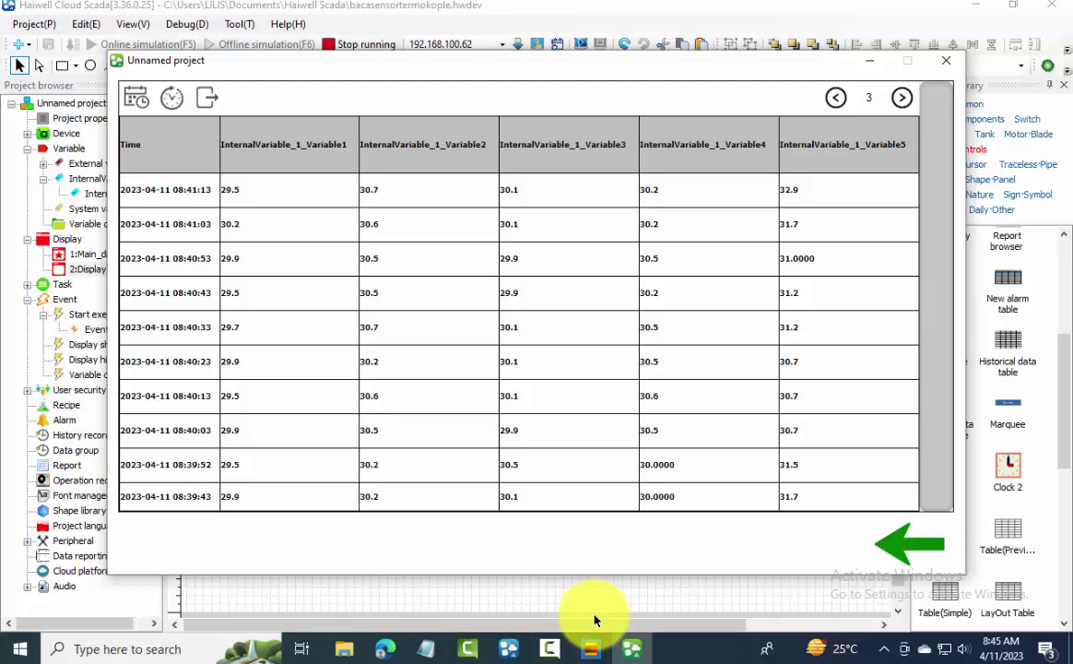
Switch to File Explorer and open group-tabel_23-04-11_08.45.29 from the Downloads folder in Excel.
key(alt+Tab)
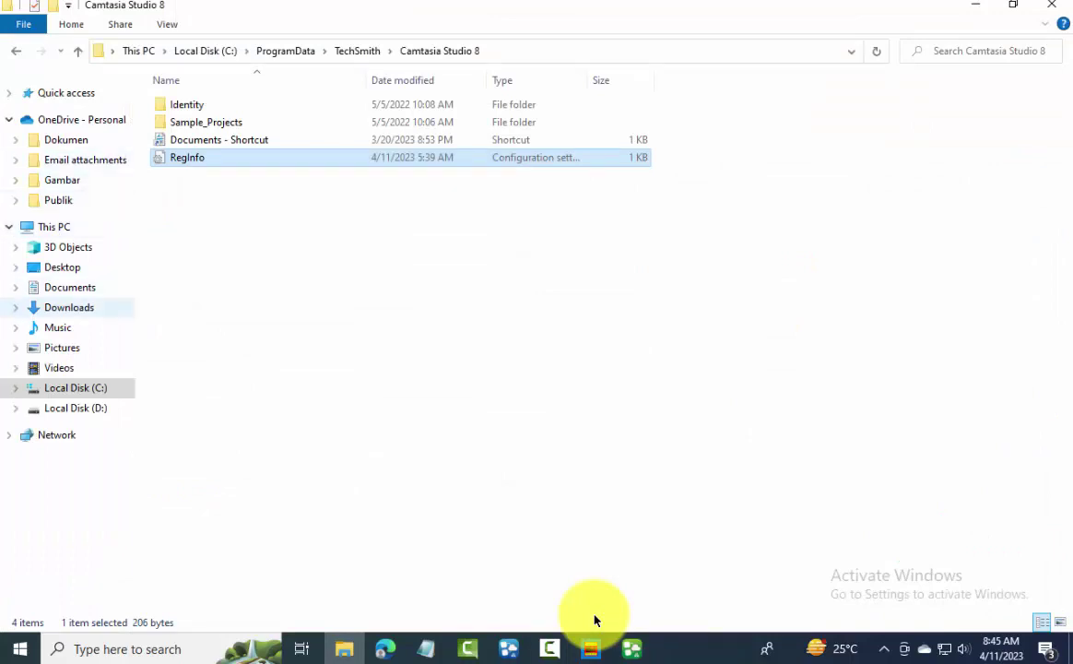
click(69, 308)
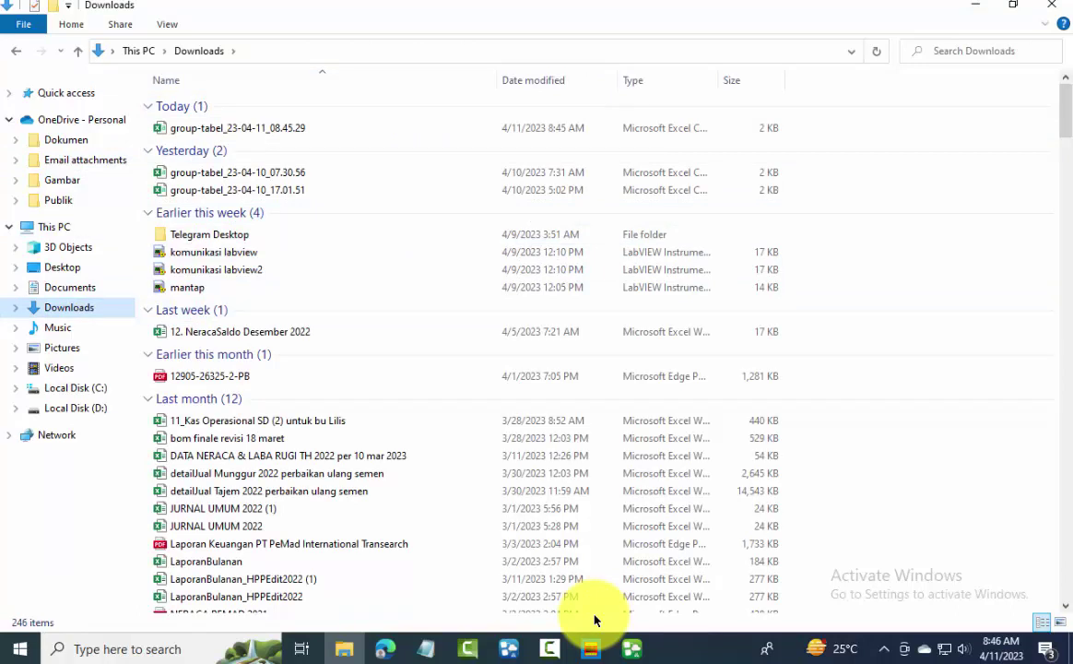
key(Down)
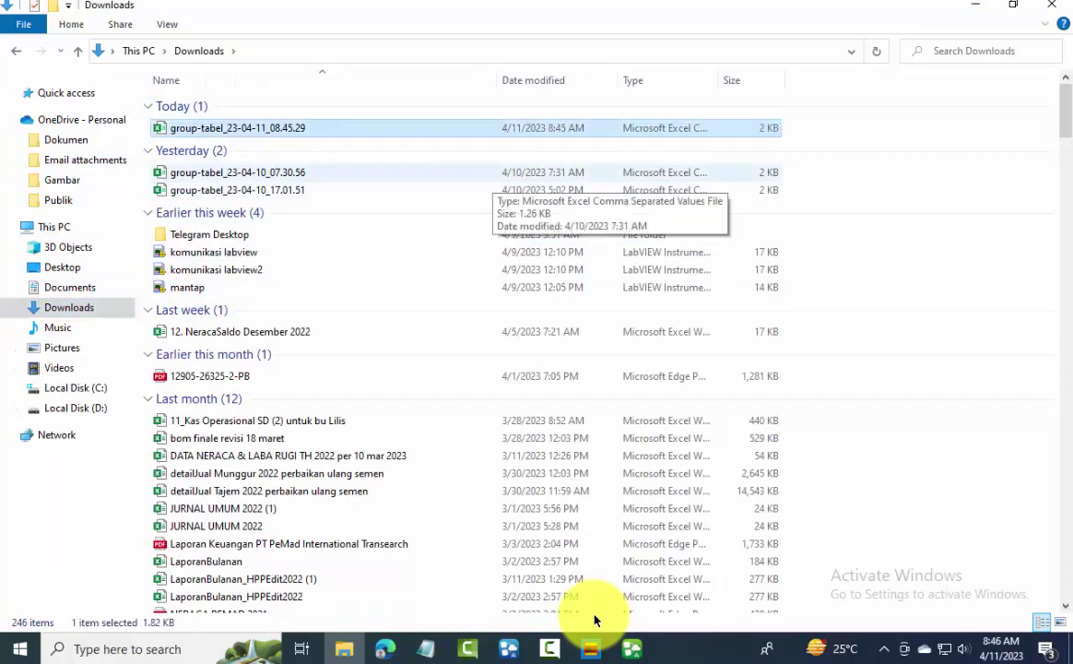
key(Return)
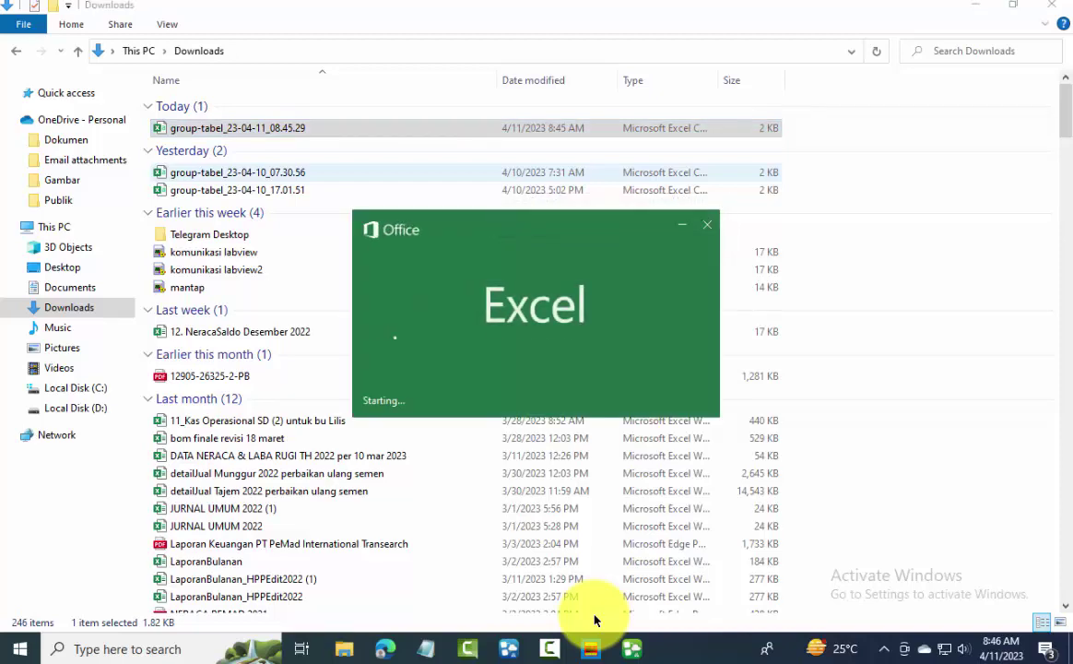
AutoFit the width of all columns in the exported temperature log sheet.
key(ctrl+a)
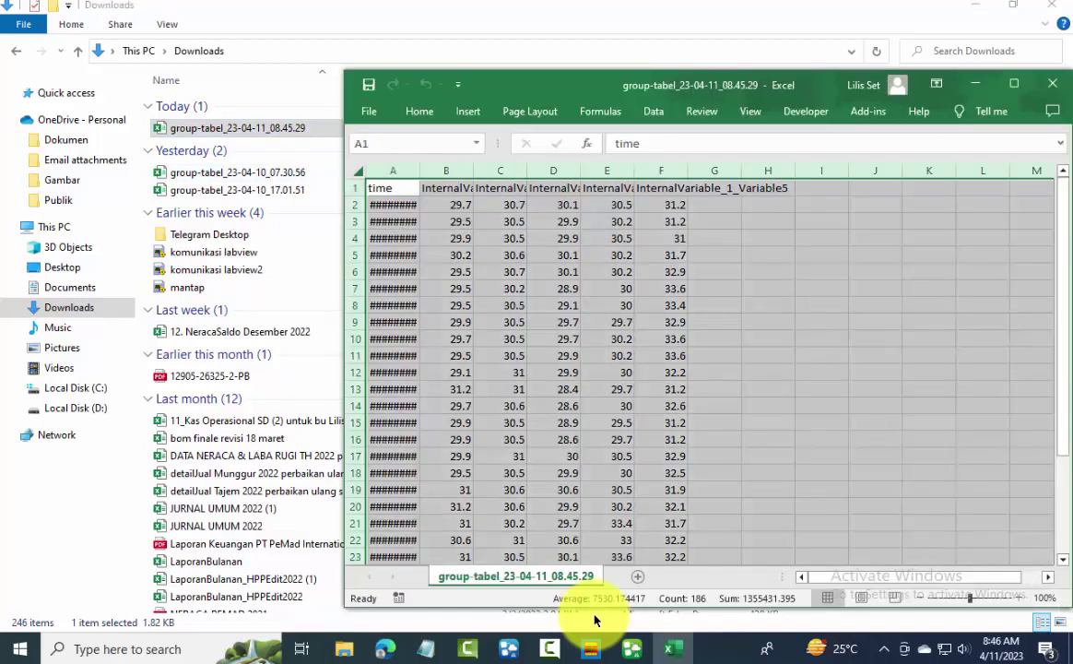
key(alt+h)
key(o)
key(i)
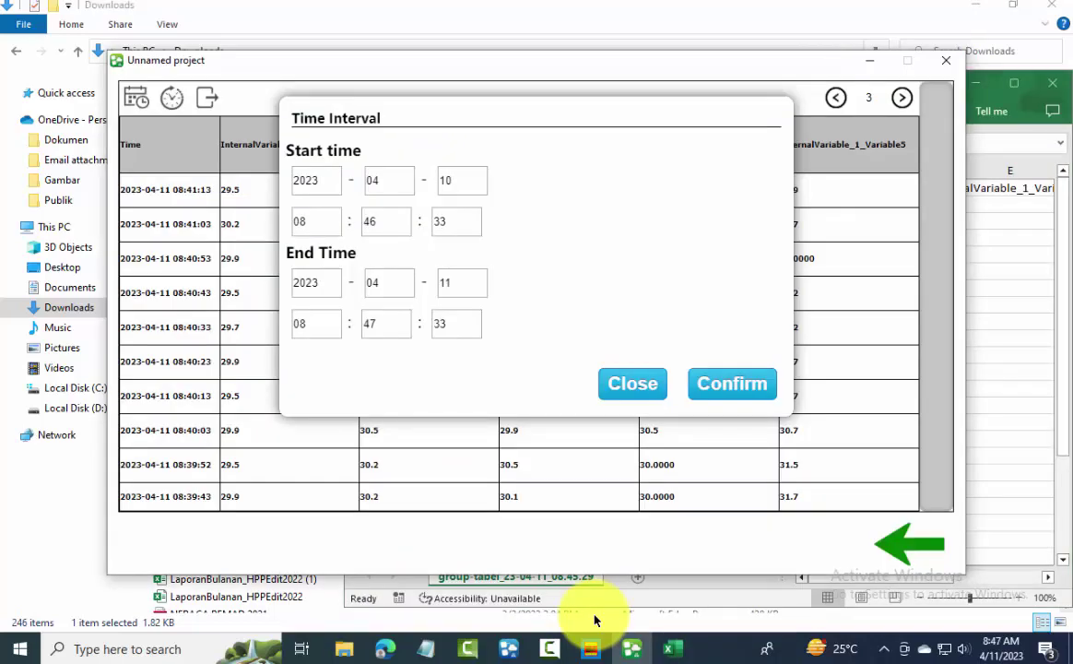